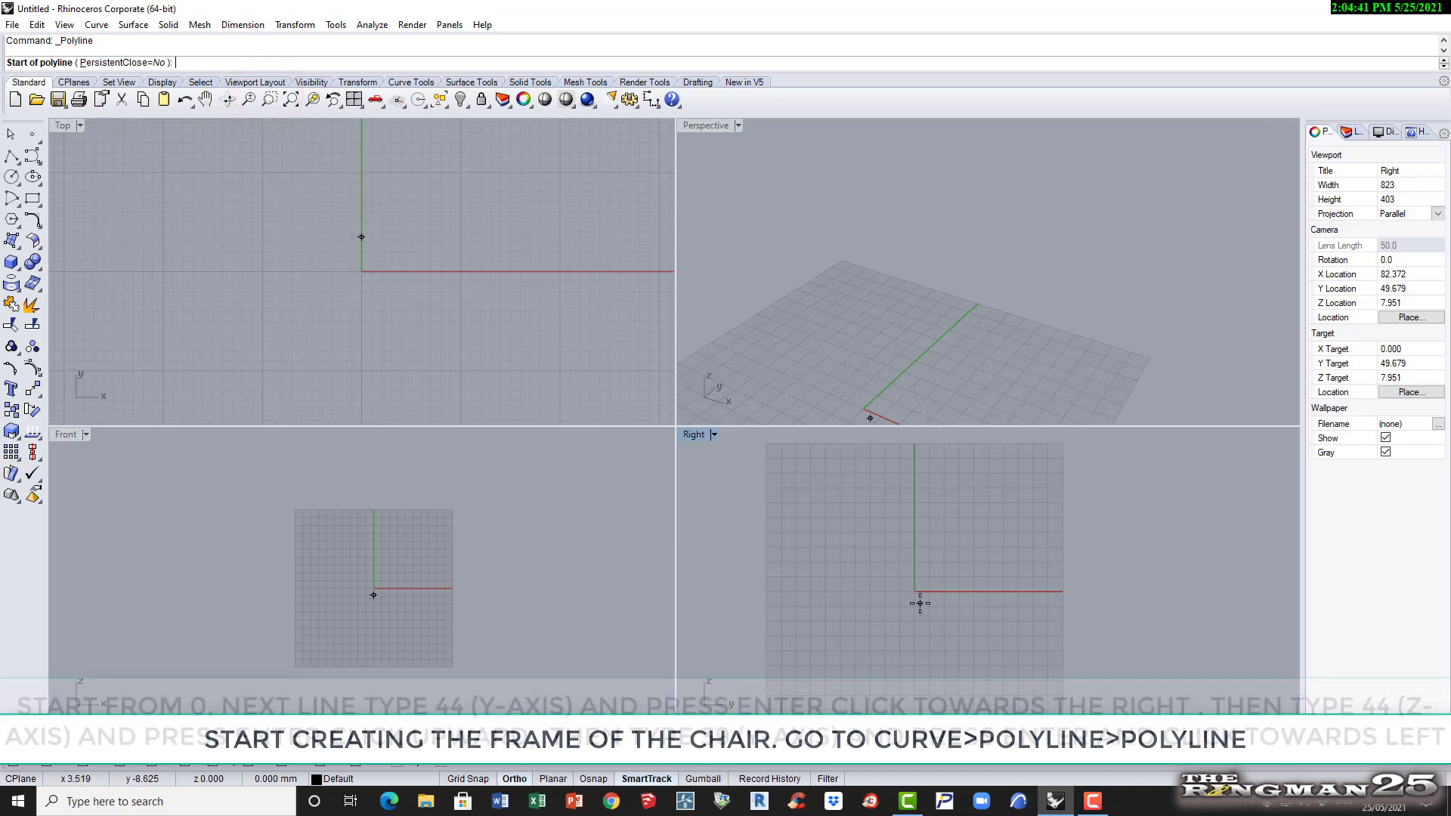
Start a polyline at the origin in the Right view and draw a 44 mm base segment along Y and a 43 mm vertical segment upward
key("Return")
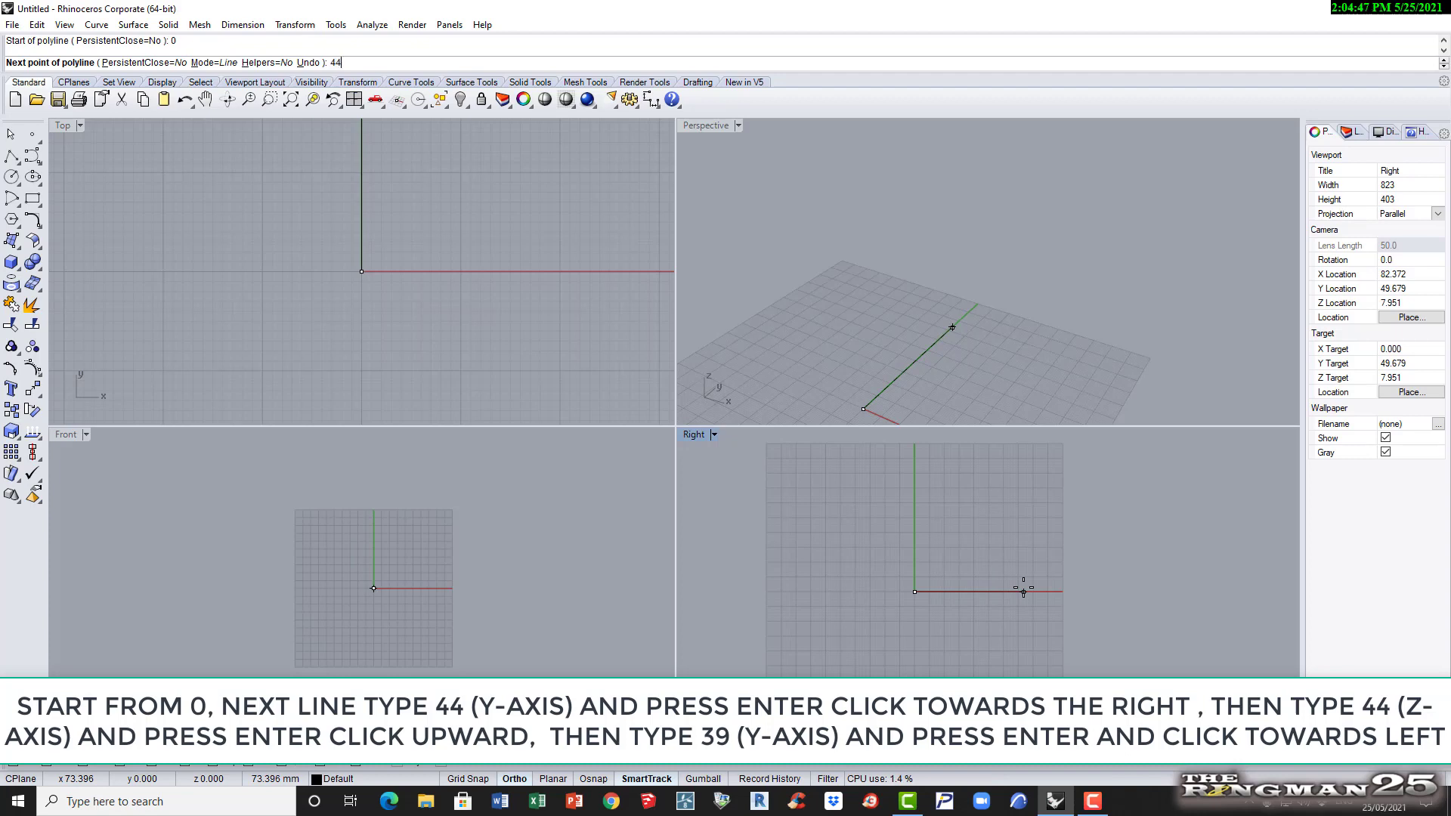
key("Return")
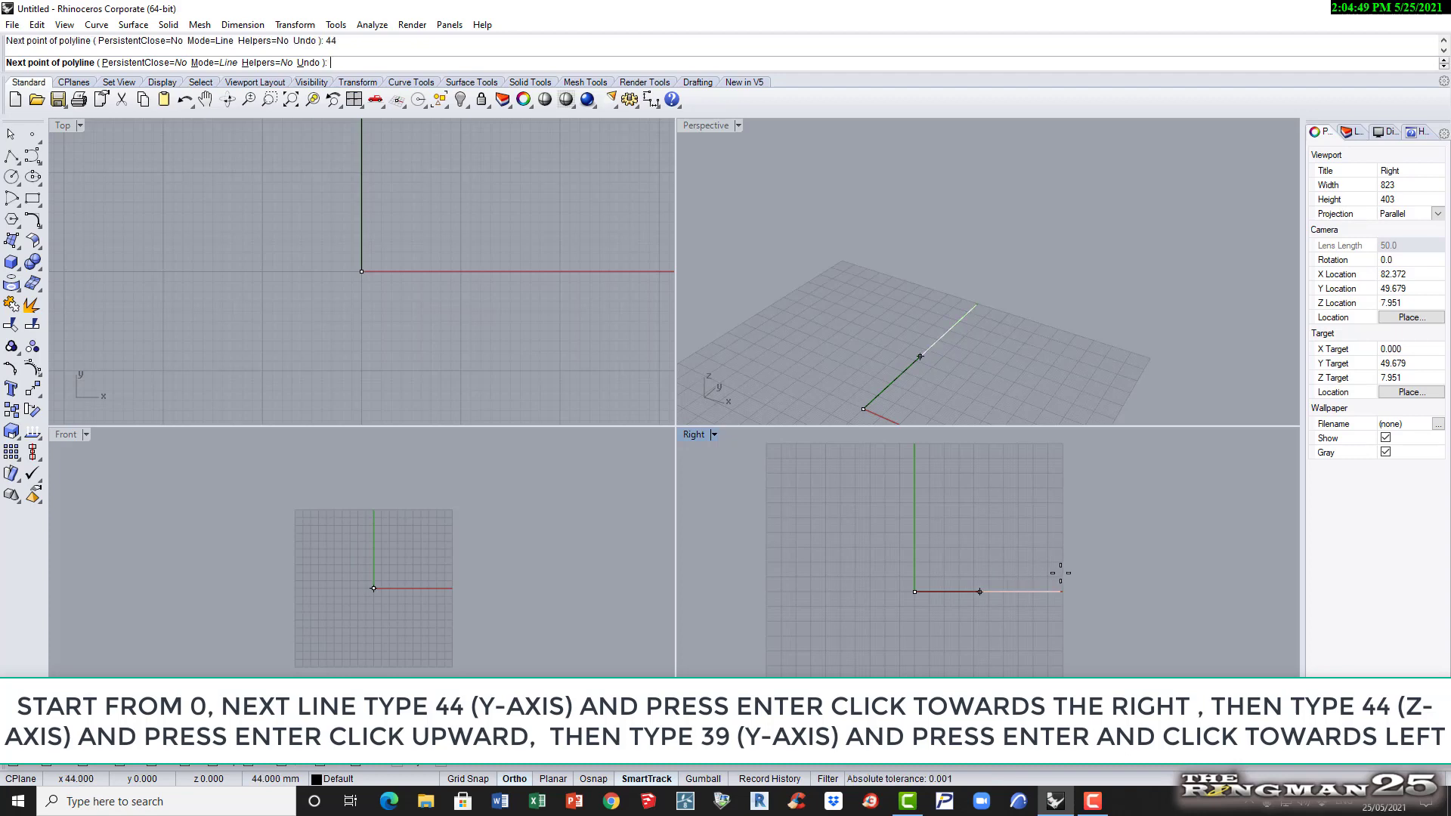
left_click(995, 585)
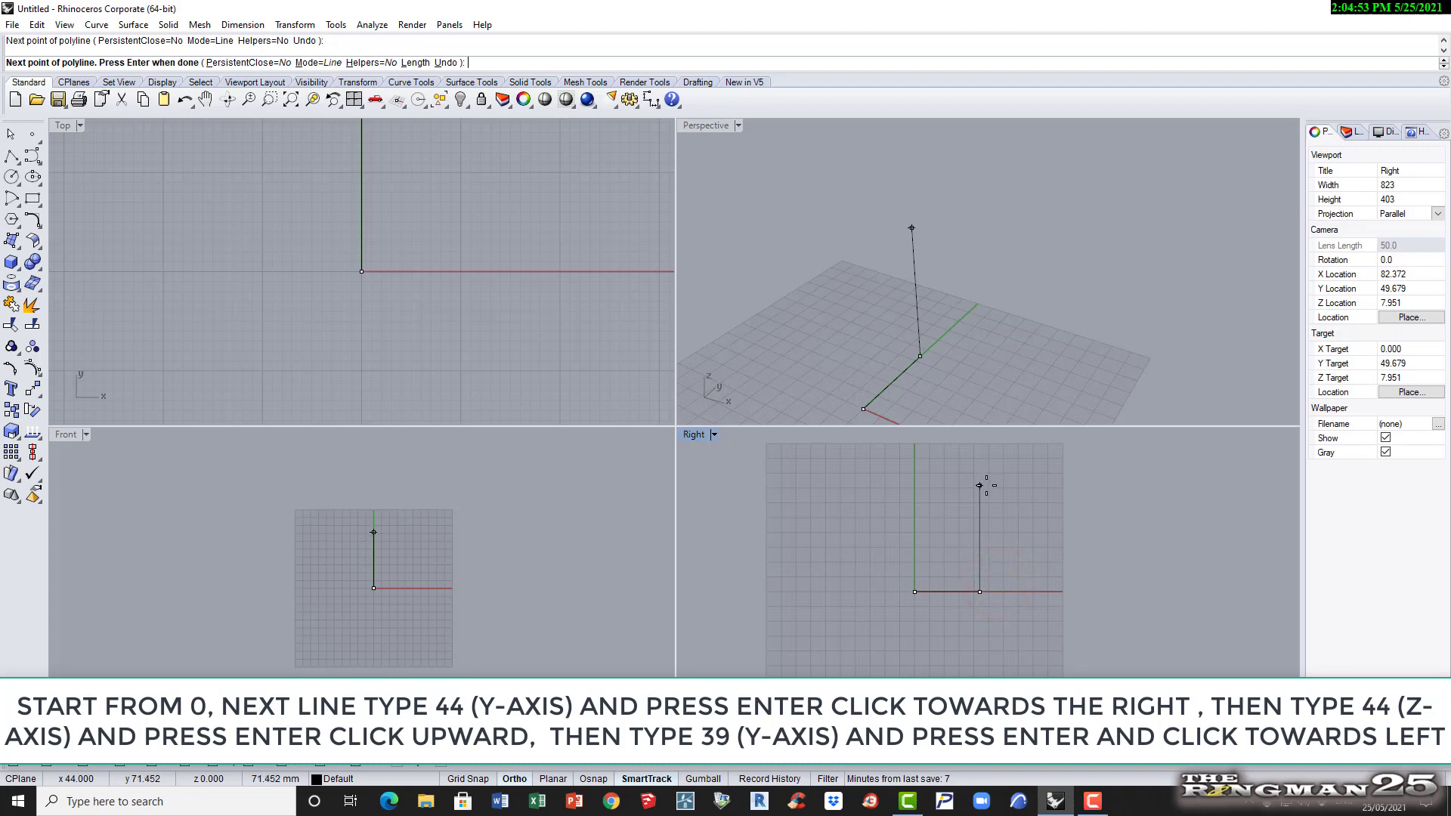
type("43")
key("Return")
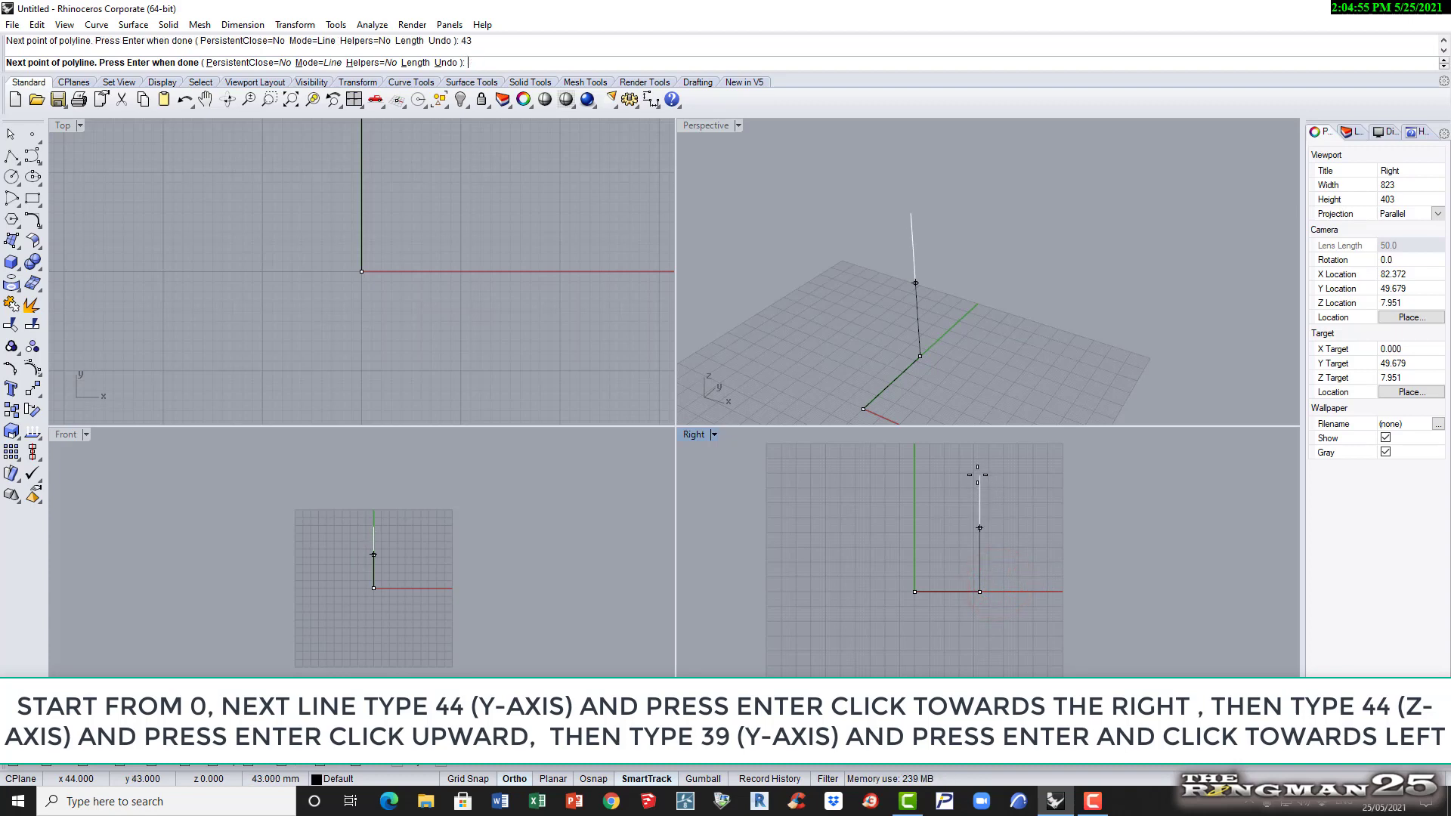
left_click(974, 461)
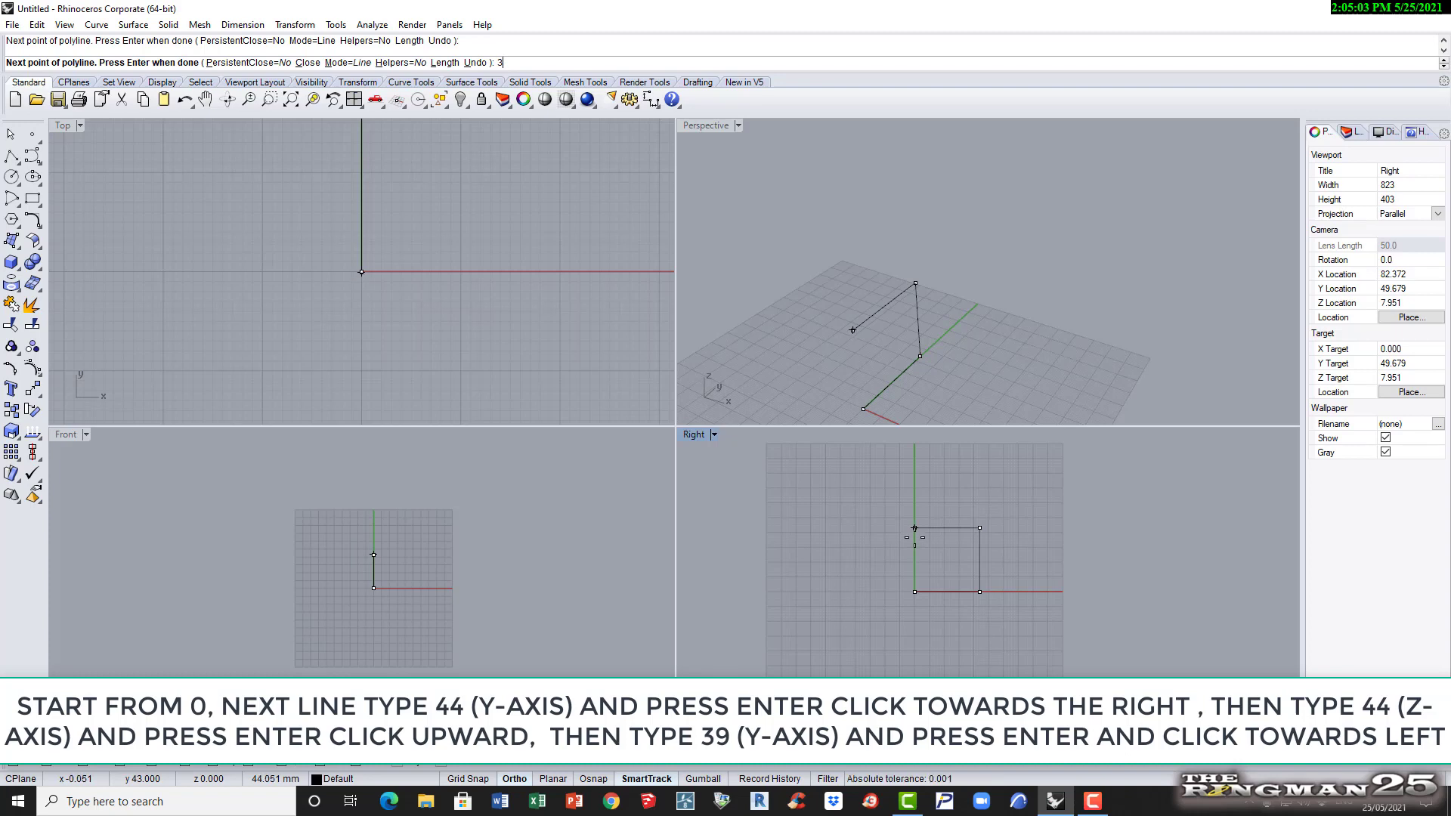
Continue the chair-frame polyline with a 39 mm horizontal segment back toward the Z axis and a 42 mm backrest segment at 100 degrees
type("39")
key("Return")
left_click(919, 528)
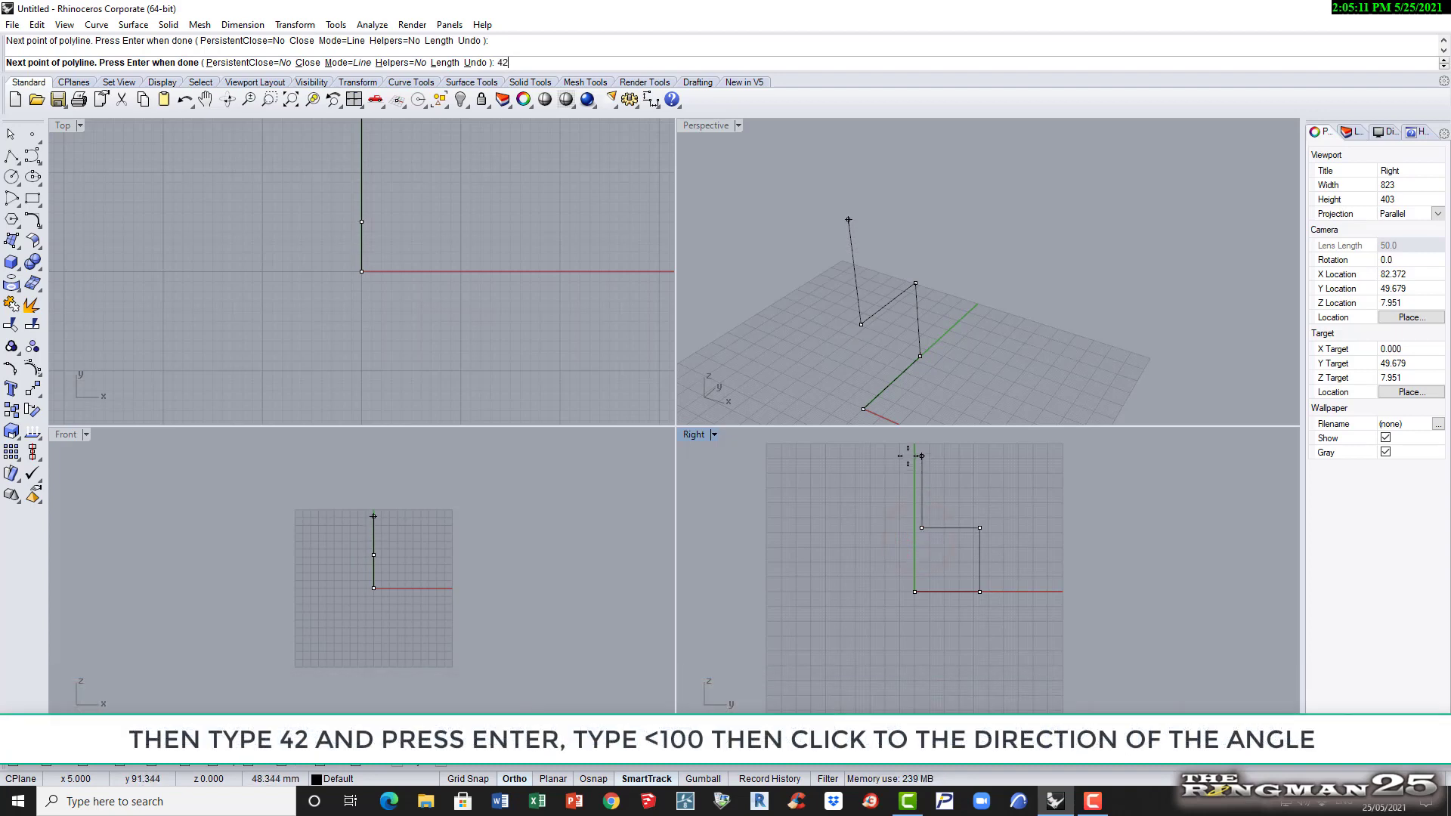
type("42")
key("Return")
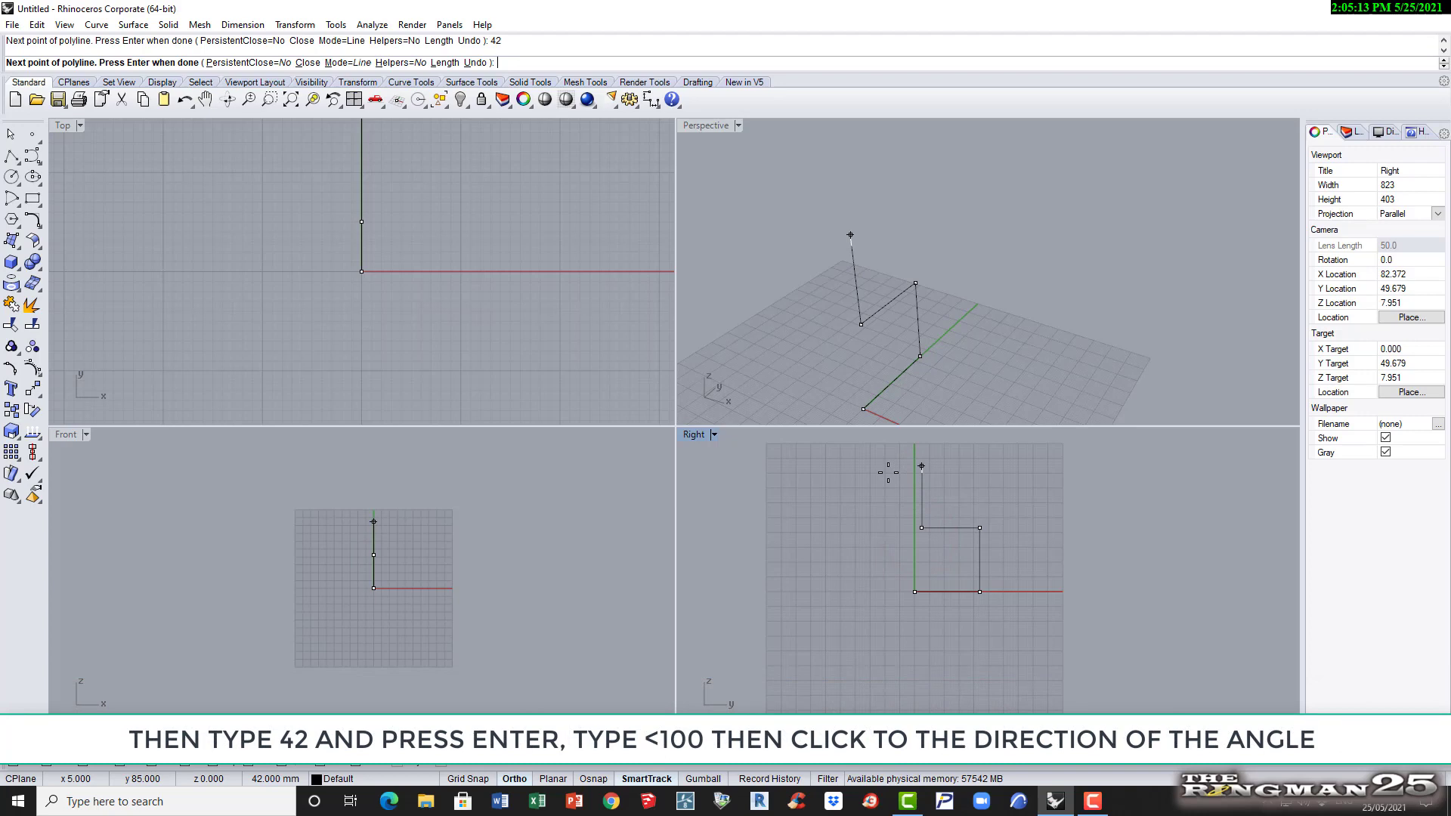
type("<100")
key("Return")
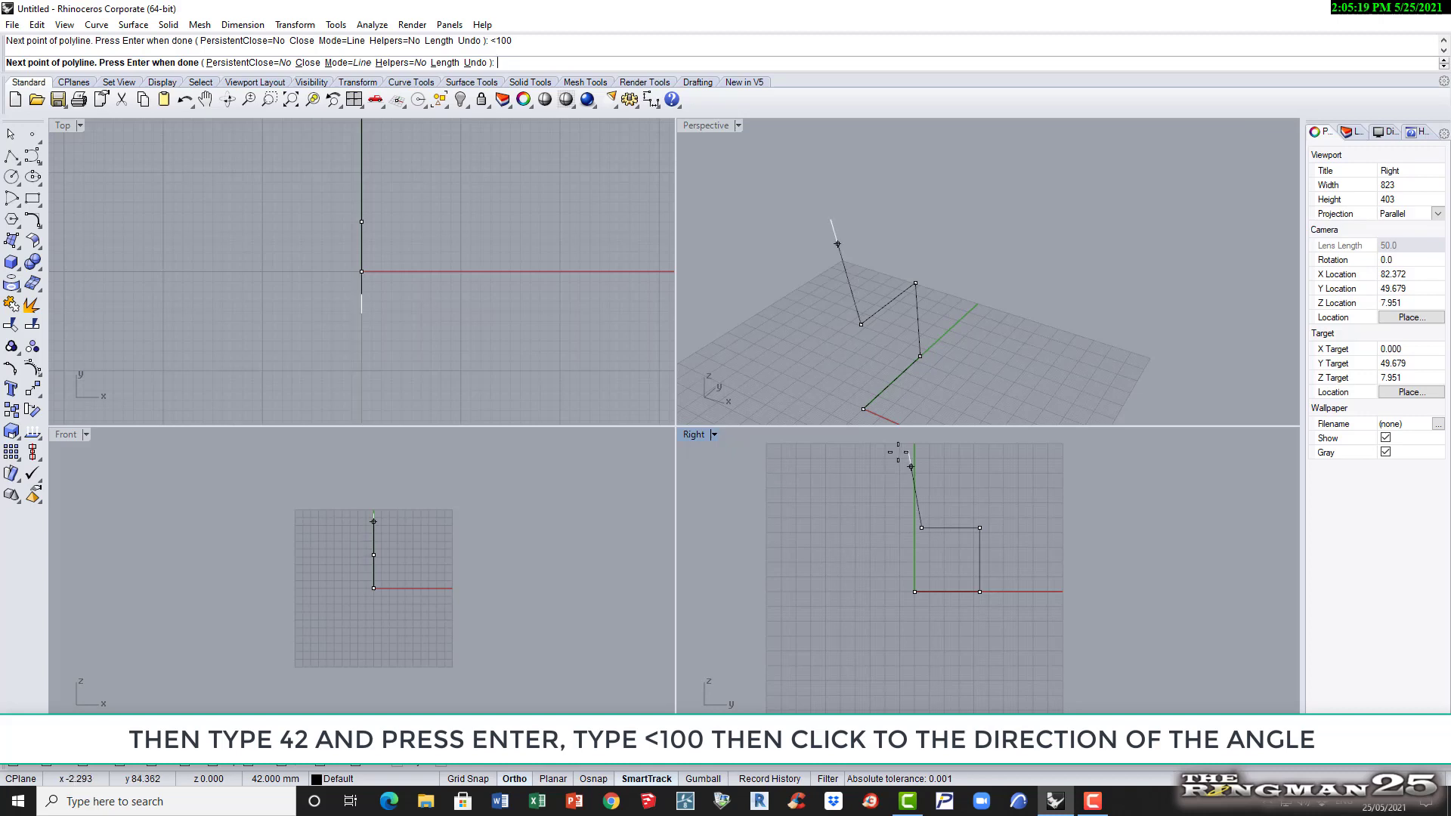
left_click(897, 453)
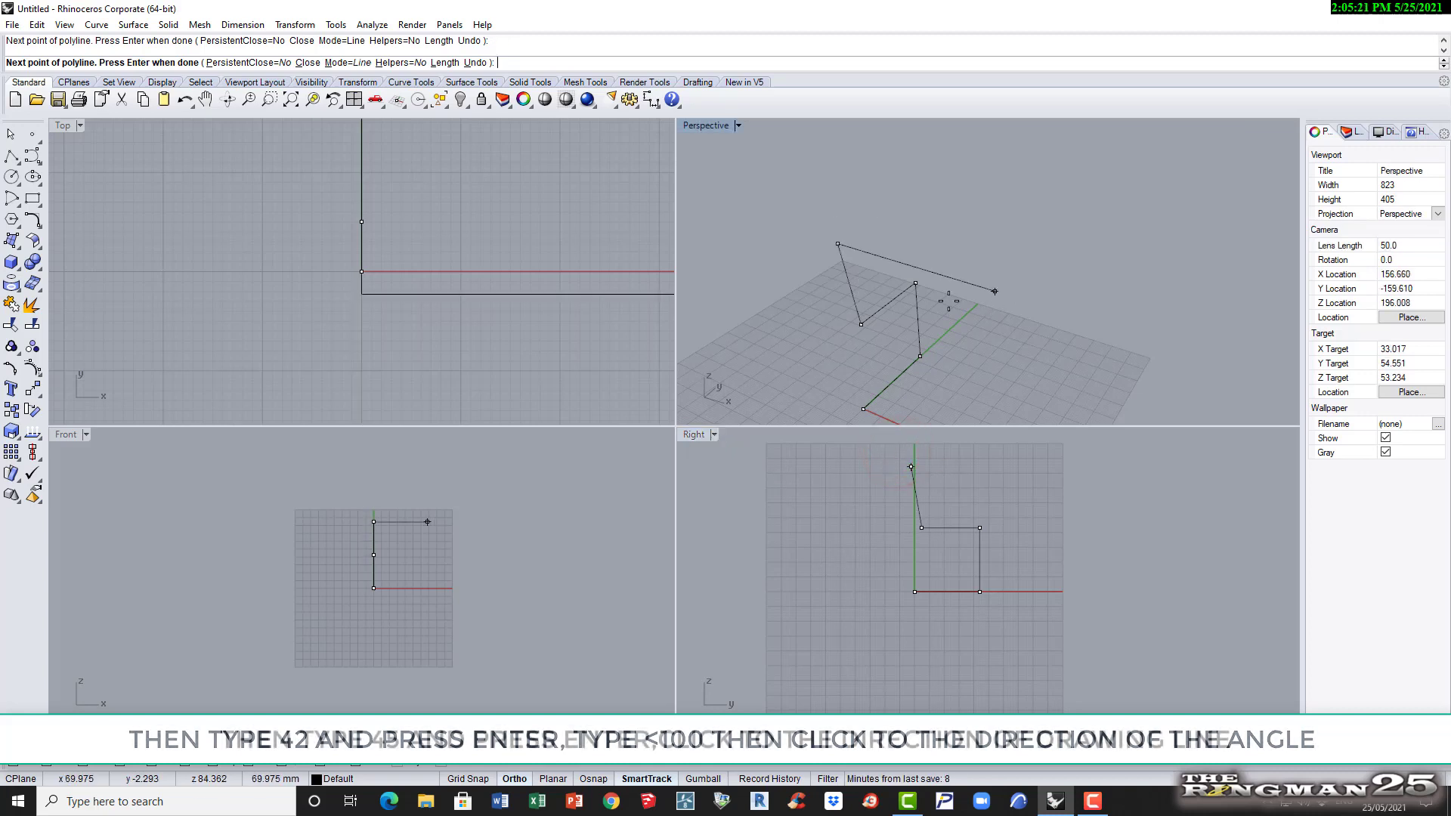
Add a 45 mm segment along the X direction in the Perspective view as the top of the backrest
scroll(982, 294, "down", 2)
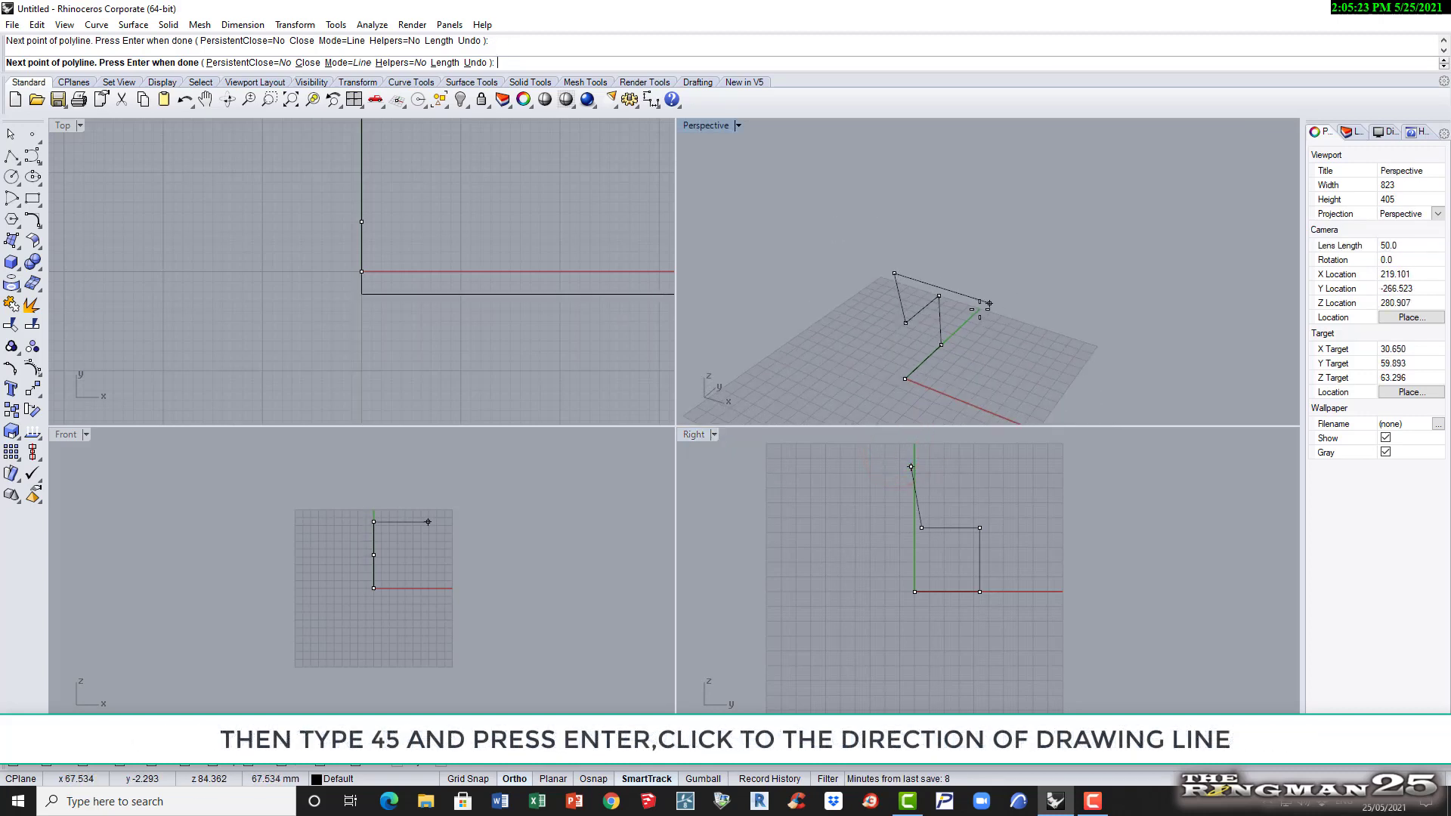
scroll(973, 298, "up", 1)
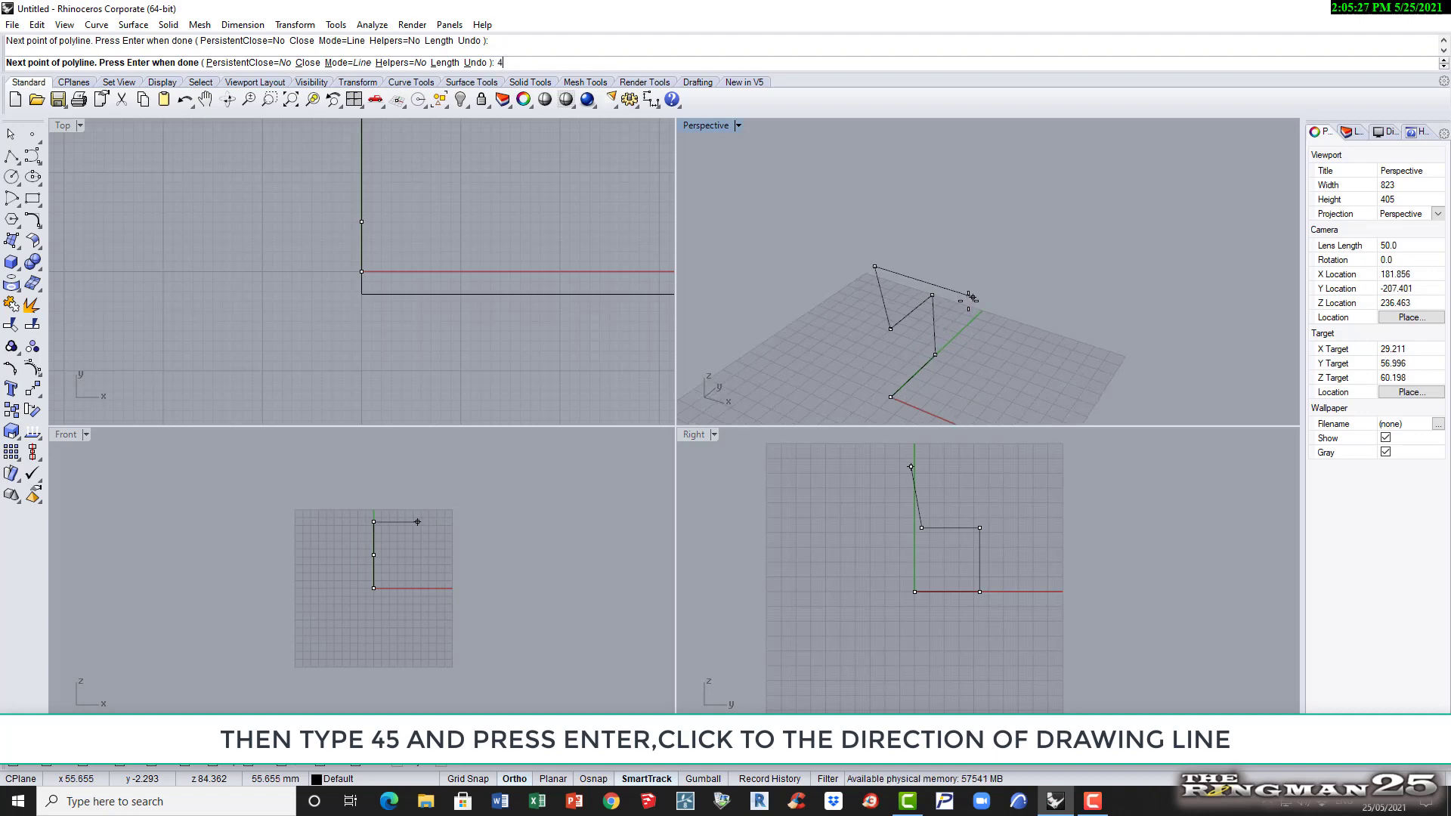
type("5")
key("Return")
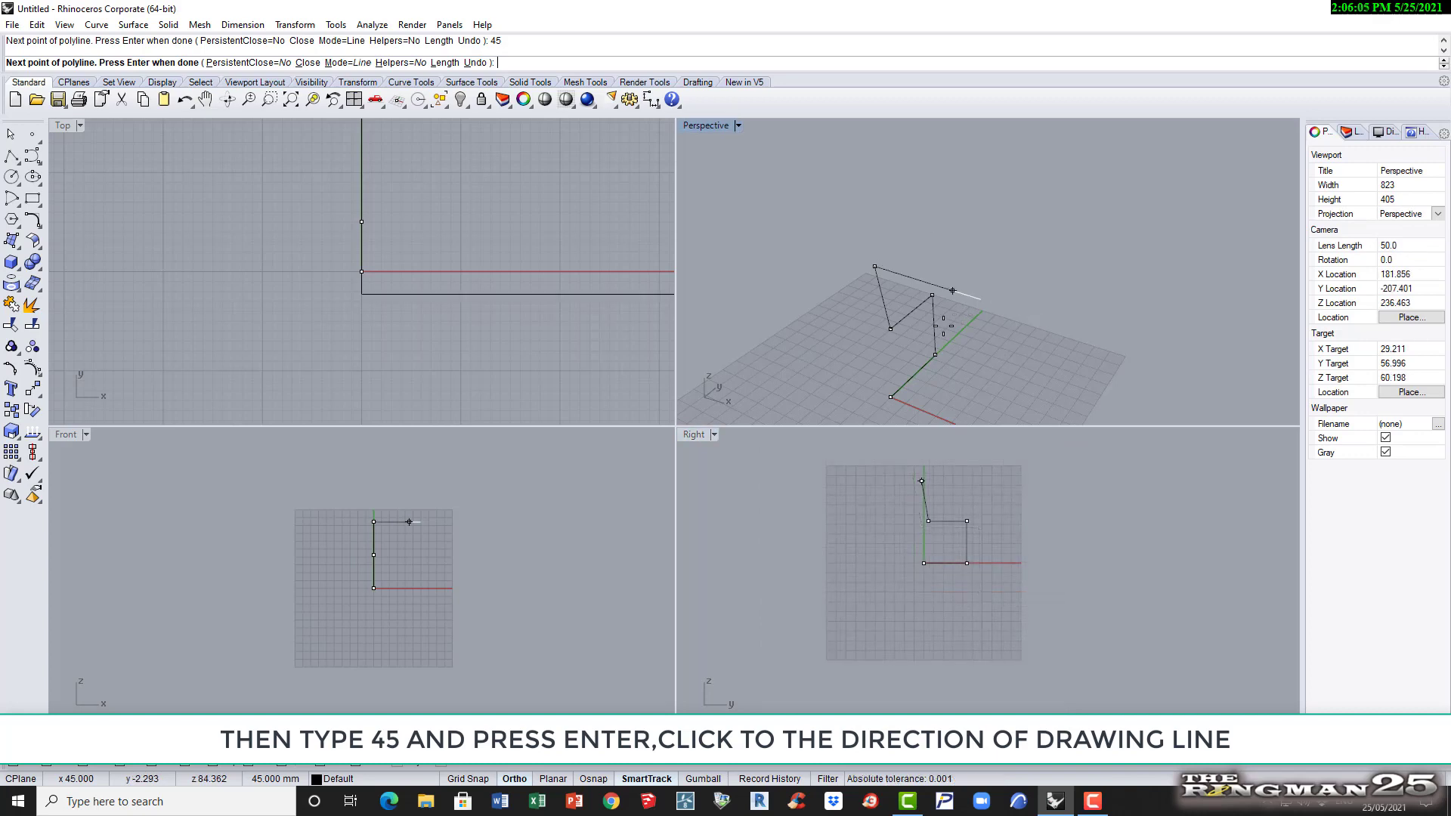
left_click(943, 326)
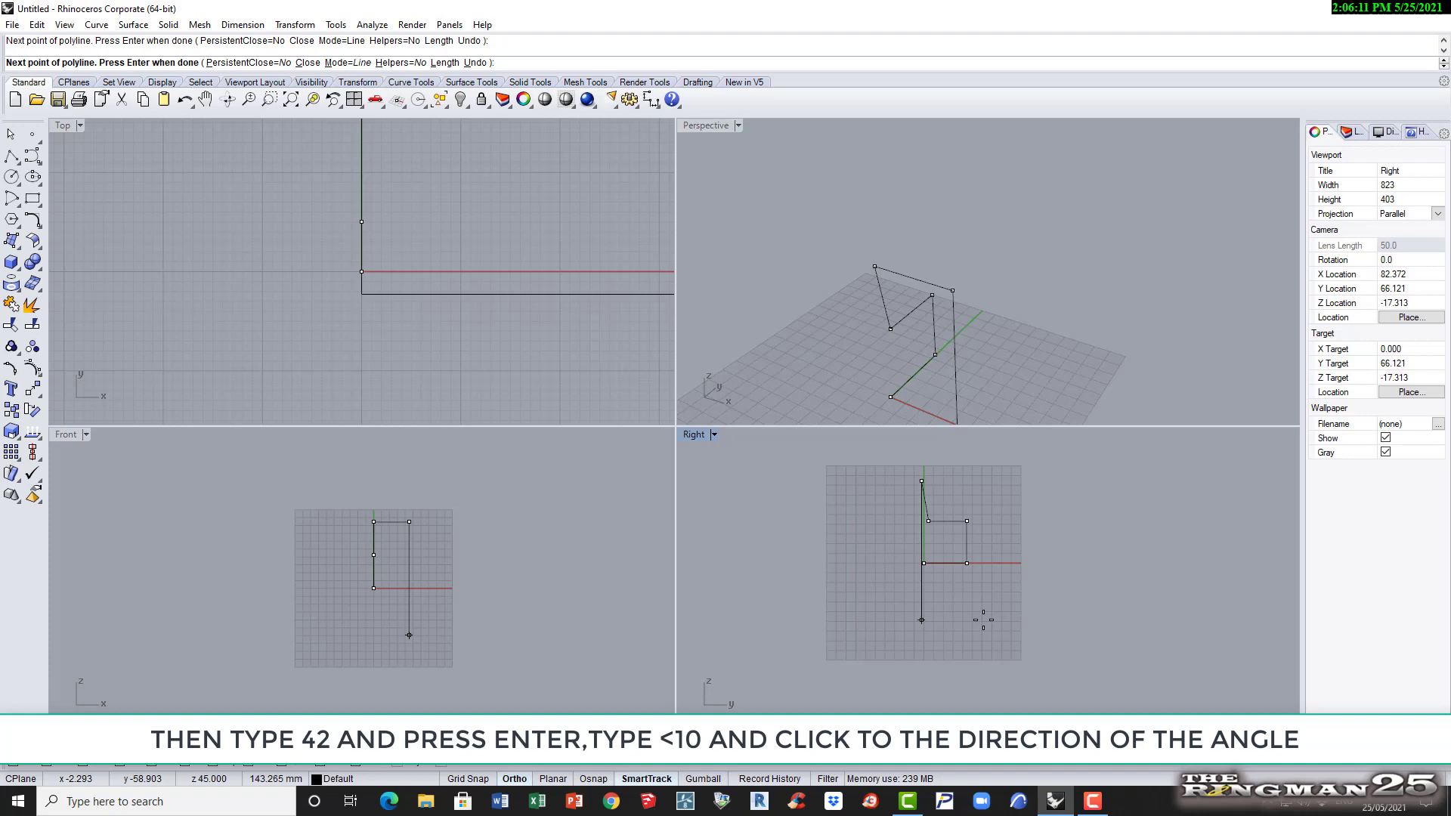
Draw the second backrest side 42 mm downward in the Right view, using a 10-degree angle constraint
type("42")
key("Return")
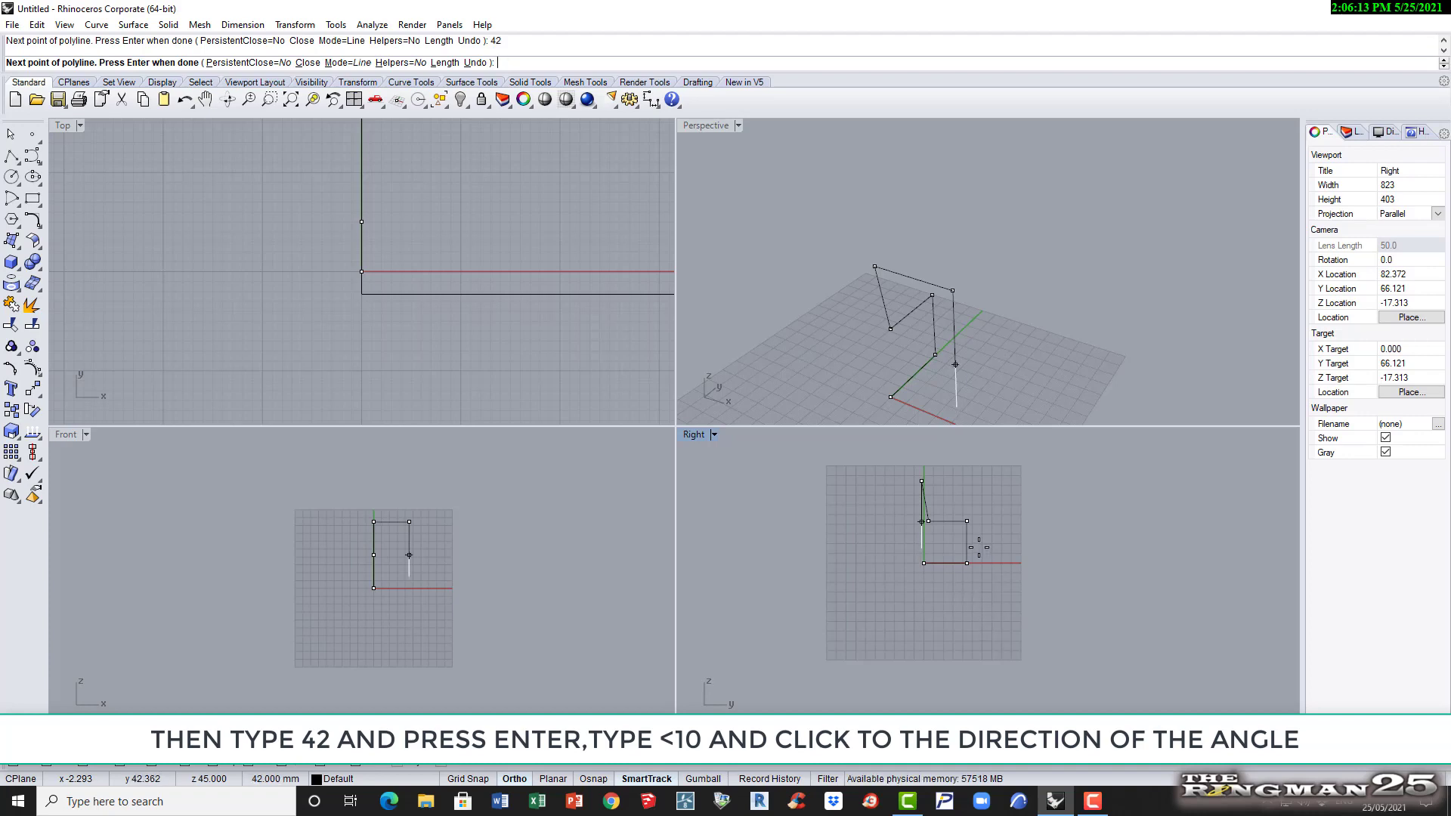
scroll(975, 546, "up", 3)
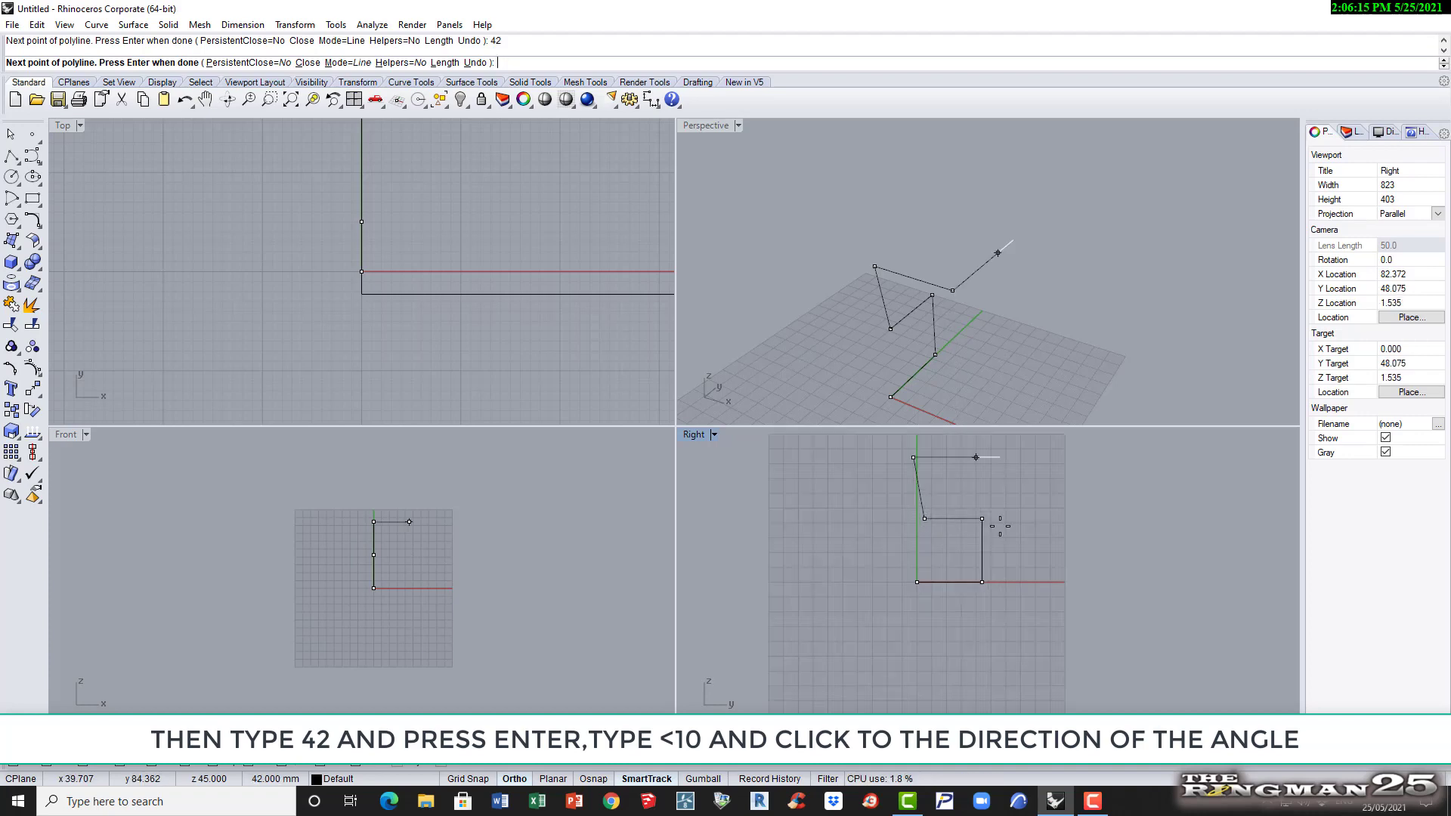
key("F8")
type("<10")
key("Return")
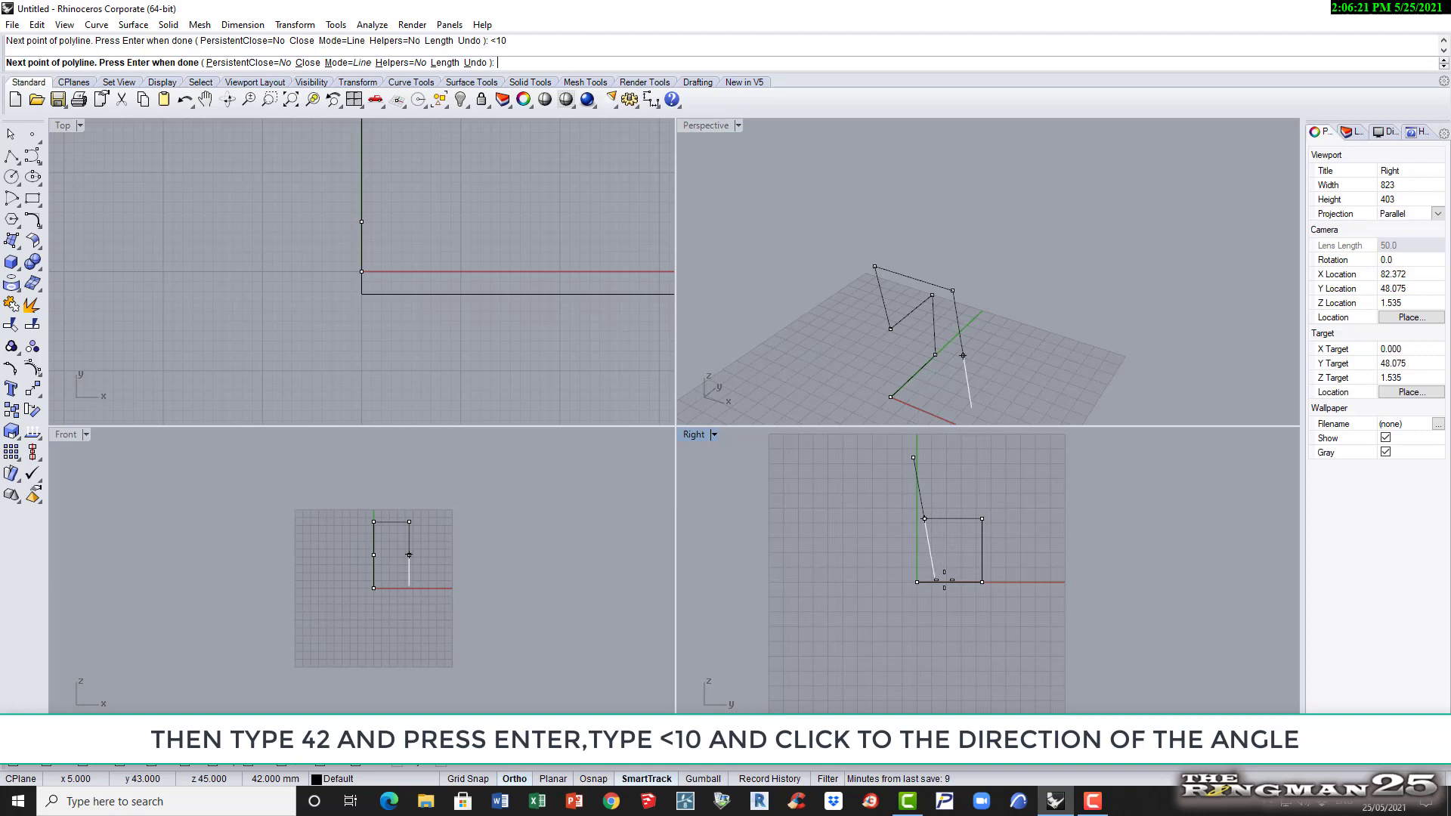
left_click(950, 609)
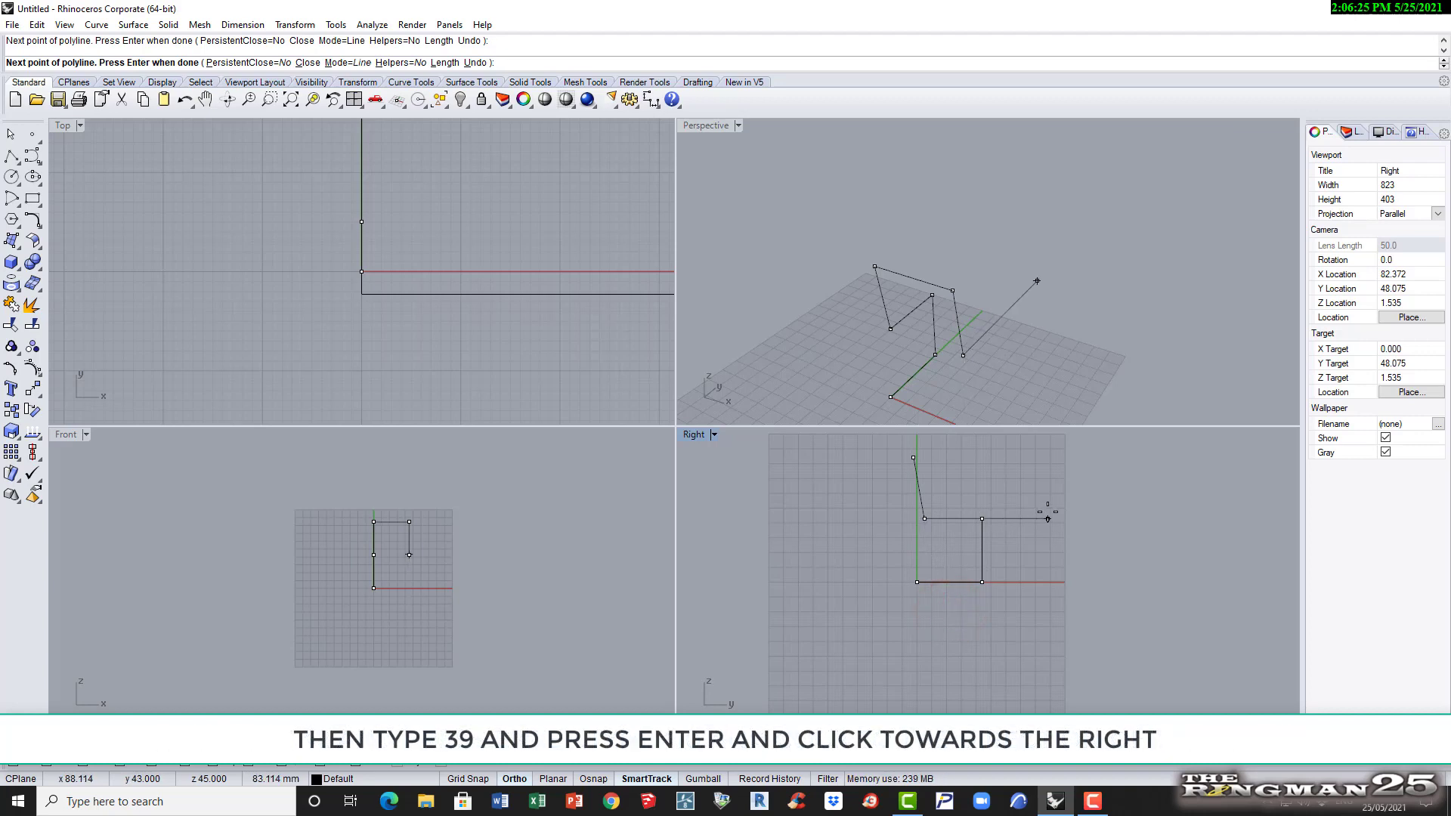
Extend the second side of the frame with a 39 mm horizontal seat segment and a 43 mm front leg straight down
type("39")
key("Return")
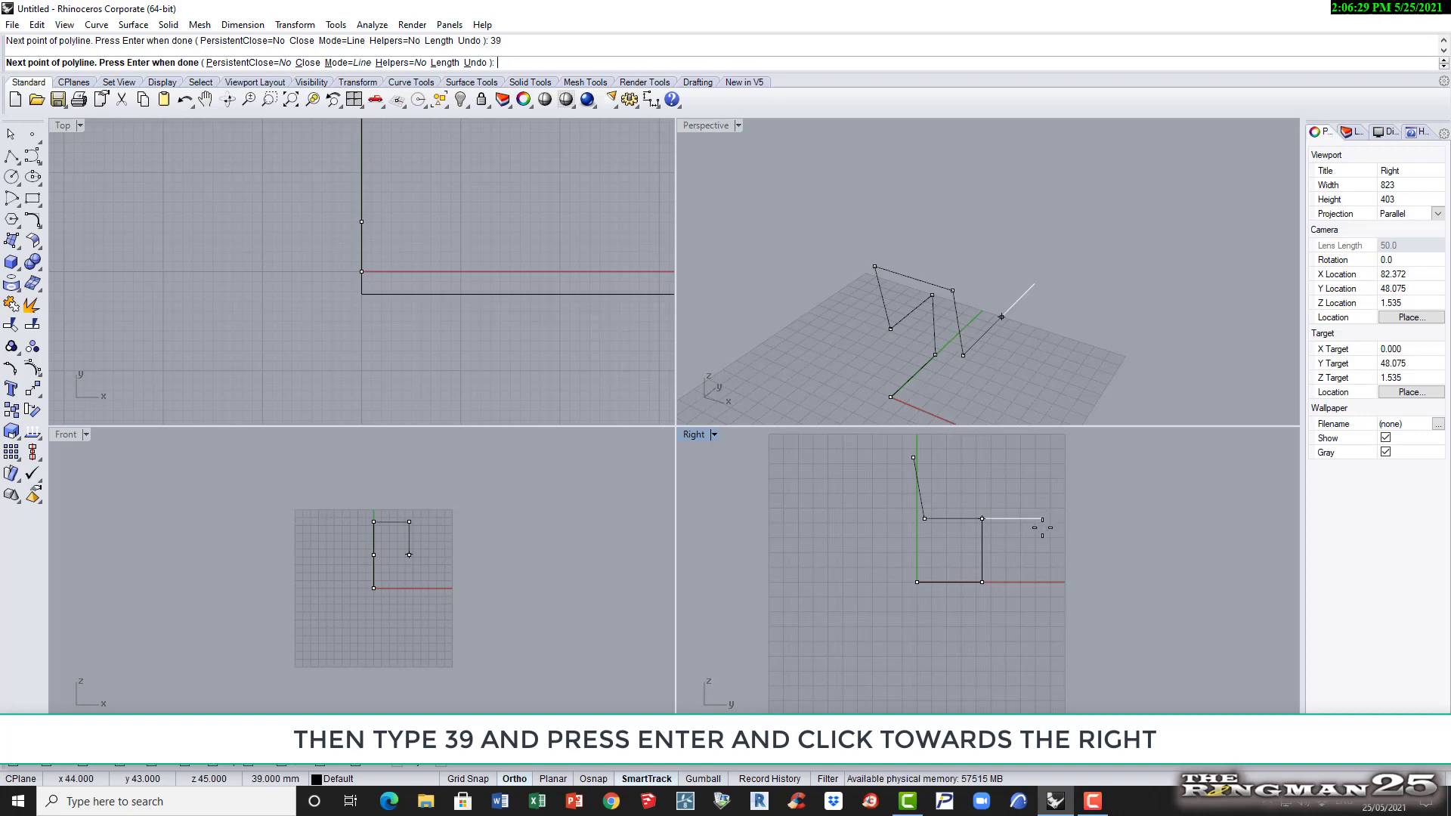
left_click(1033, 310)
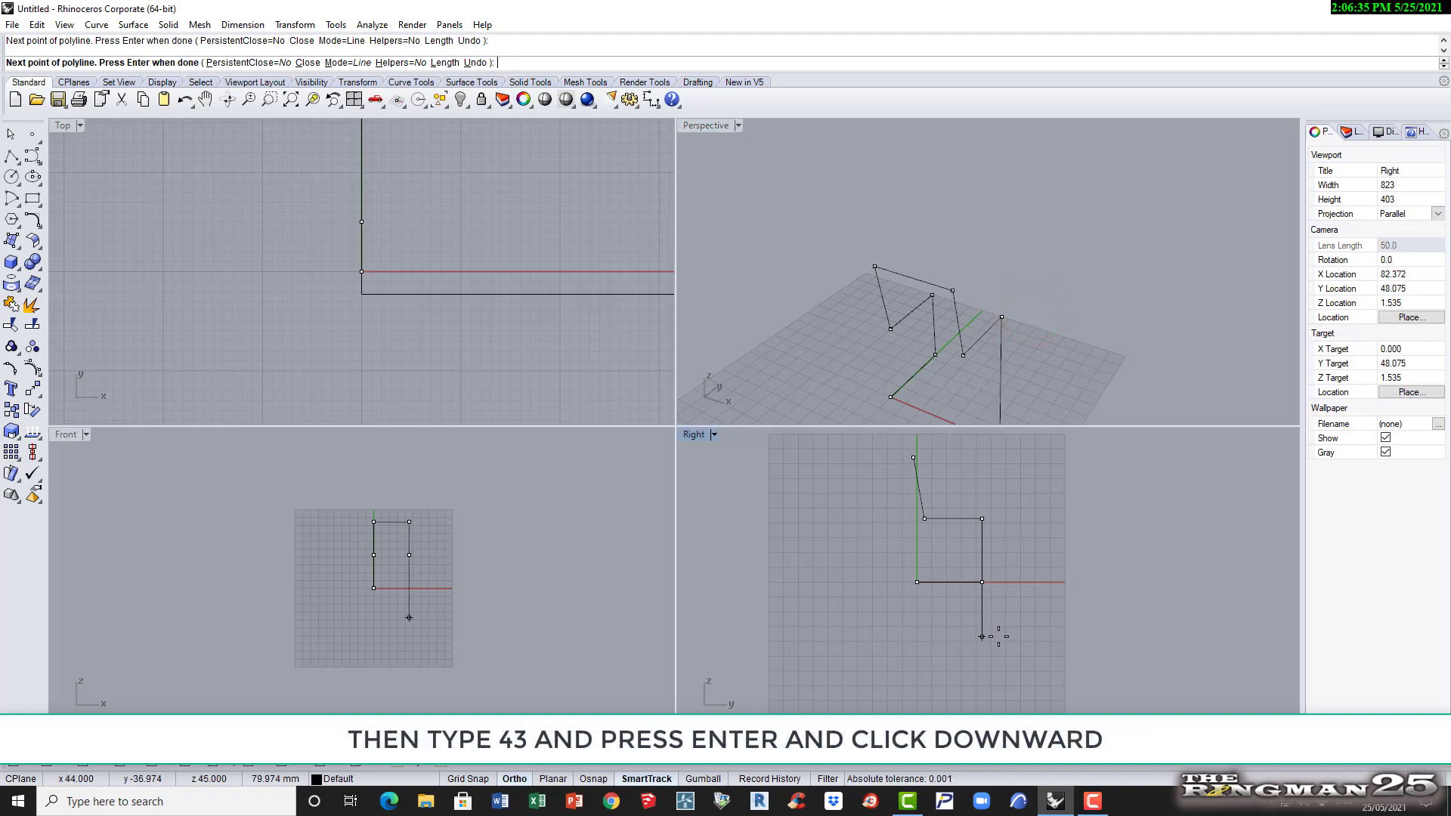
key("Return")
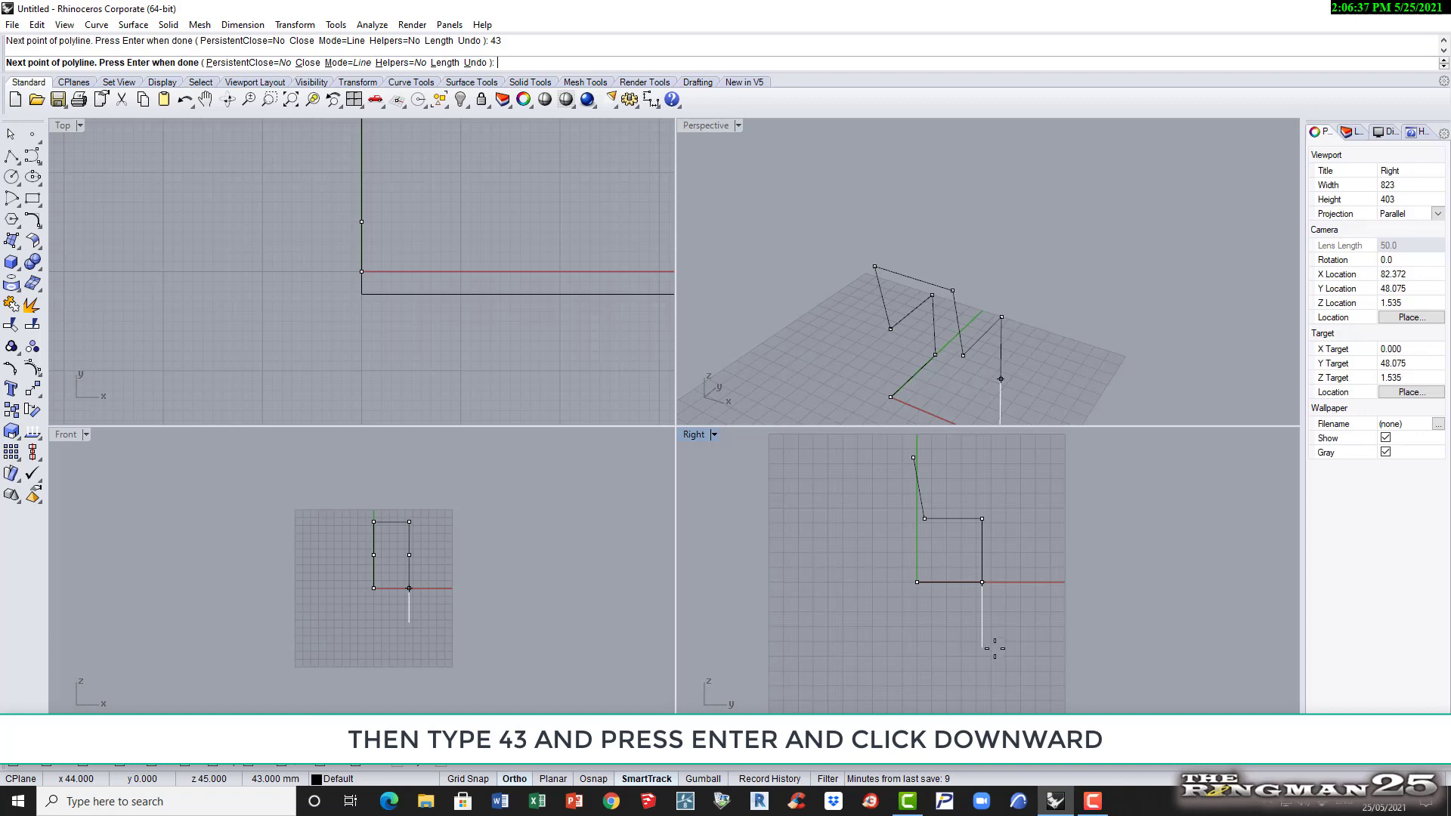
left_click(993, 640)
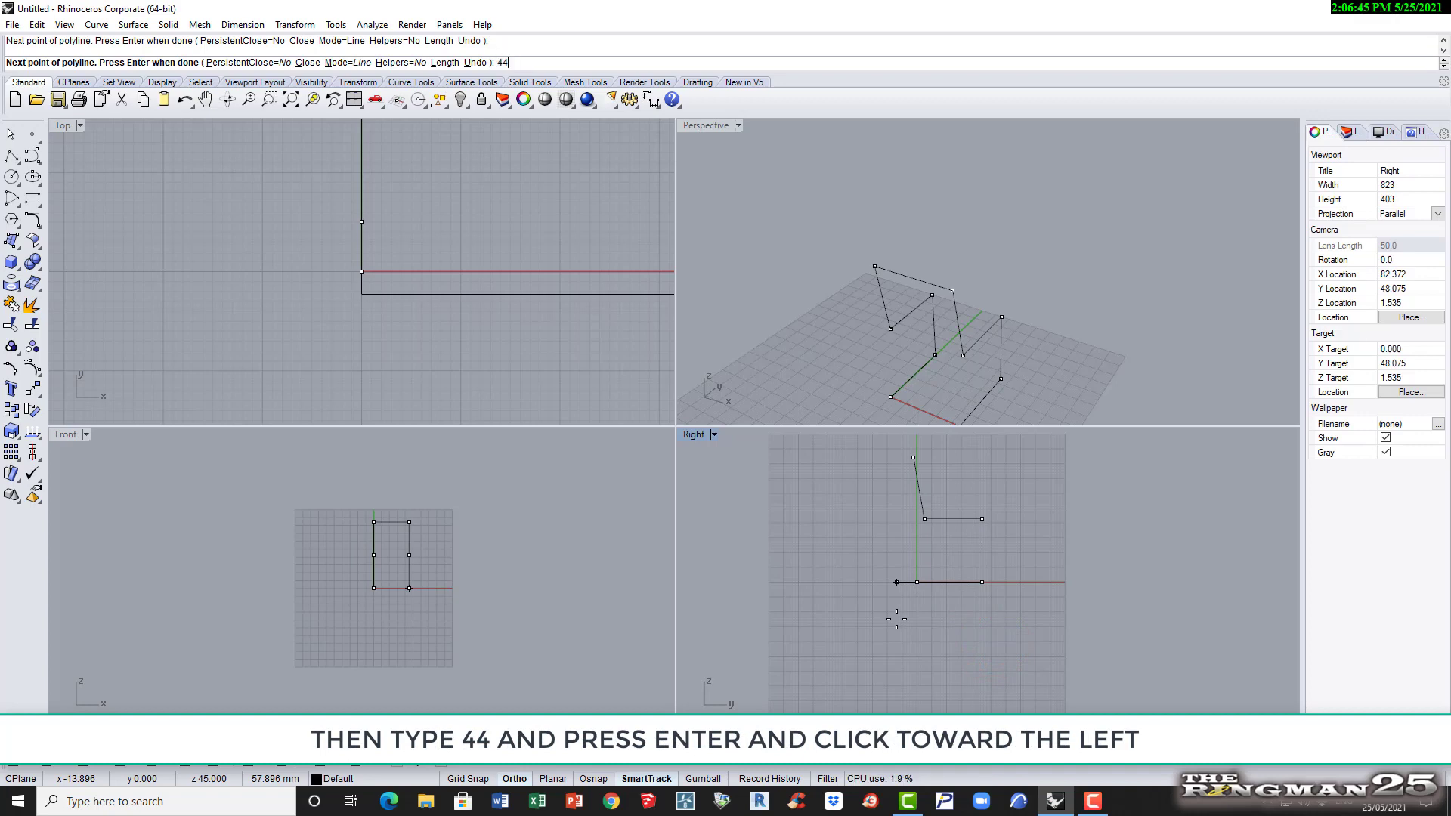
Draw the second 44 mm base segment back along Y and close the polyline at its starting point
key("Return")
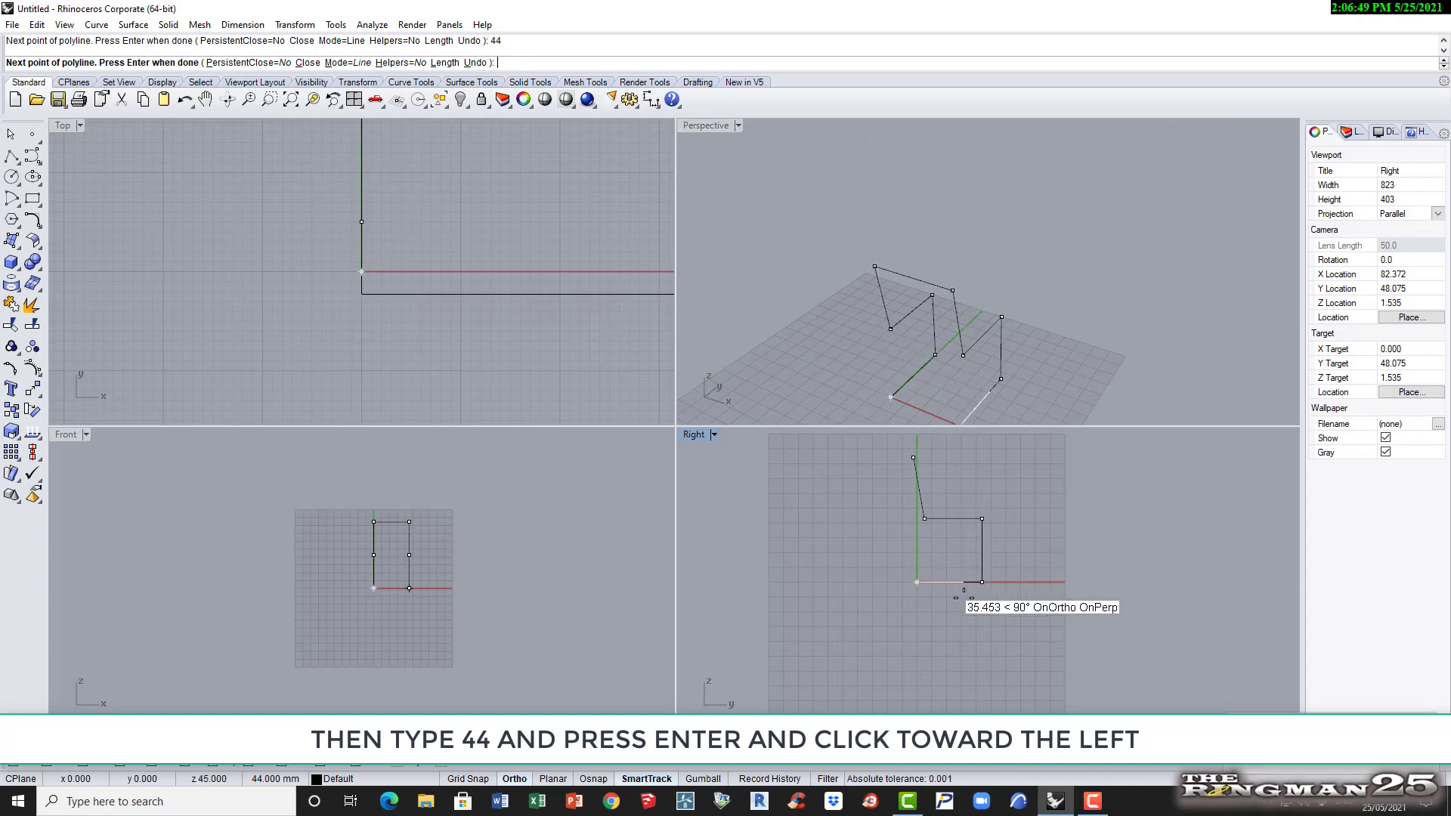
left_click(922, 618)
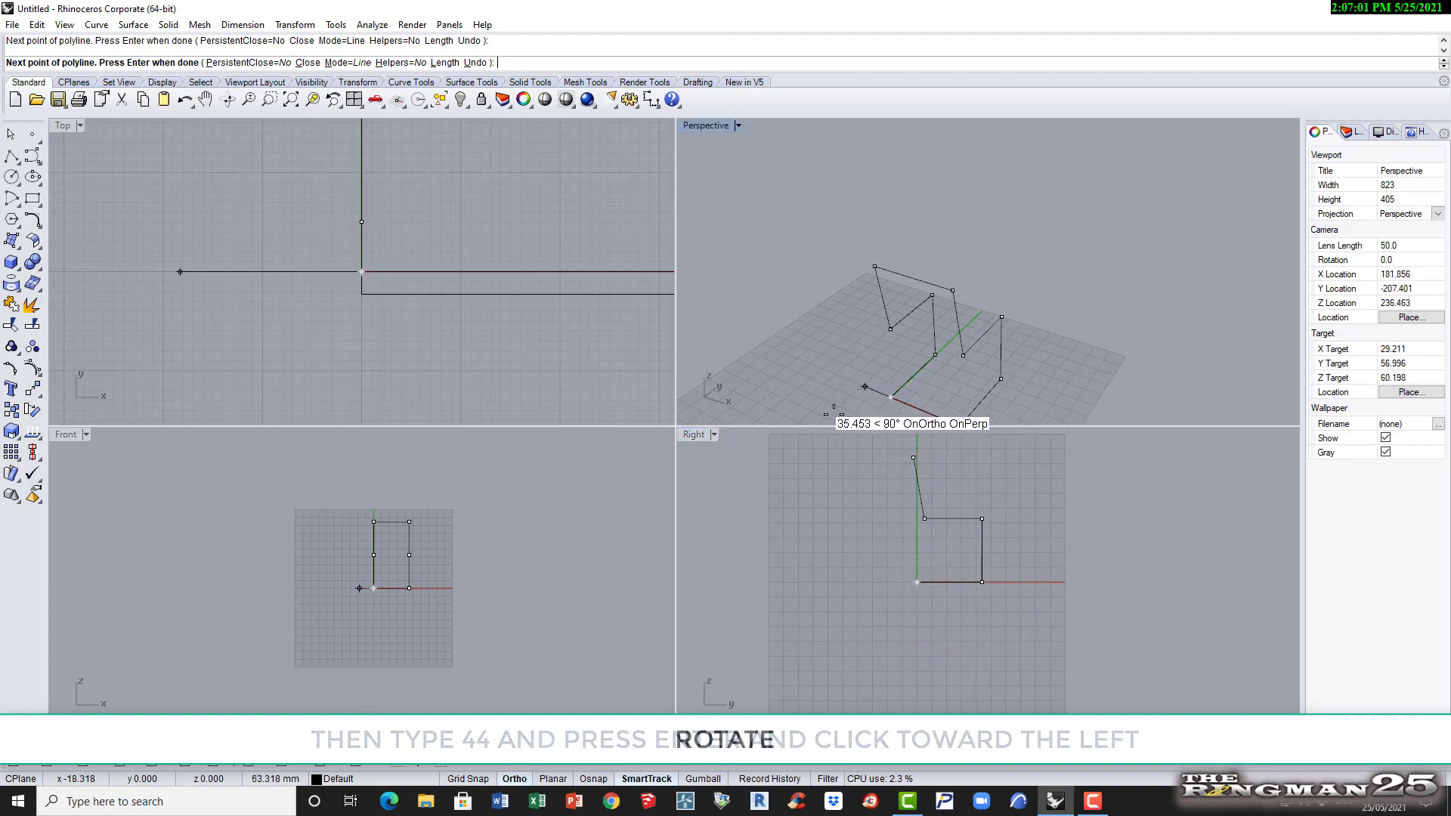
type("c")
key("Return")
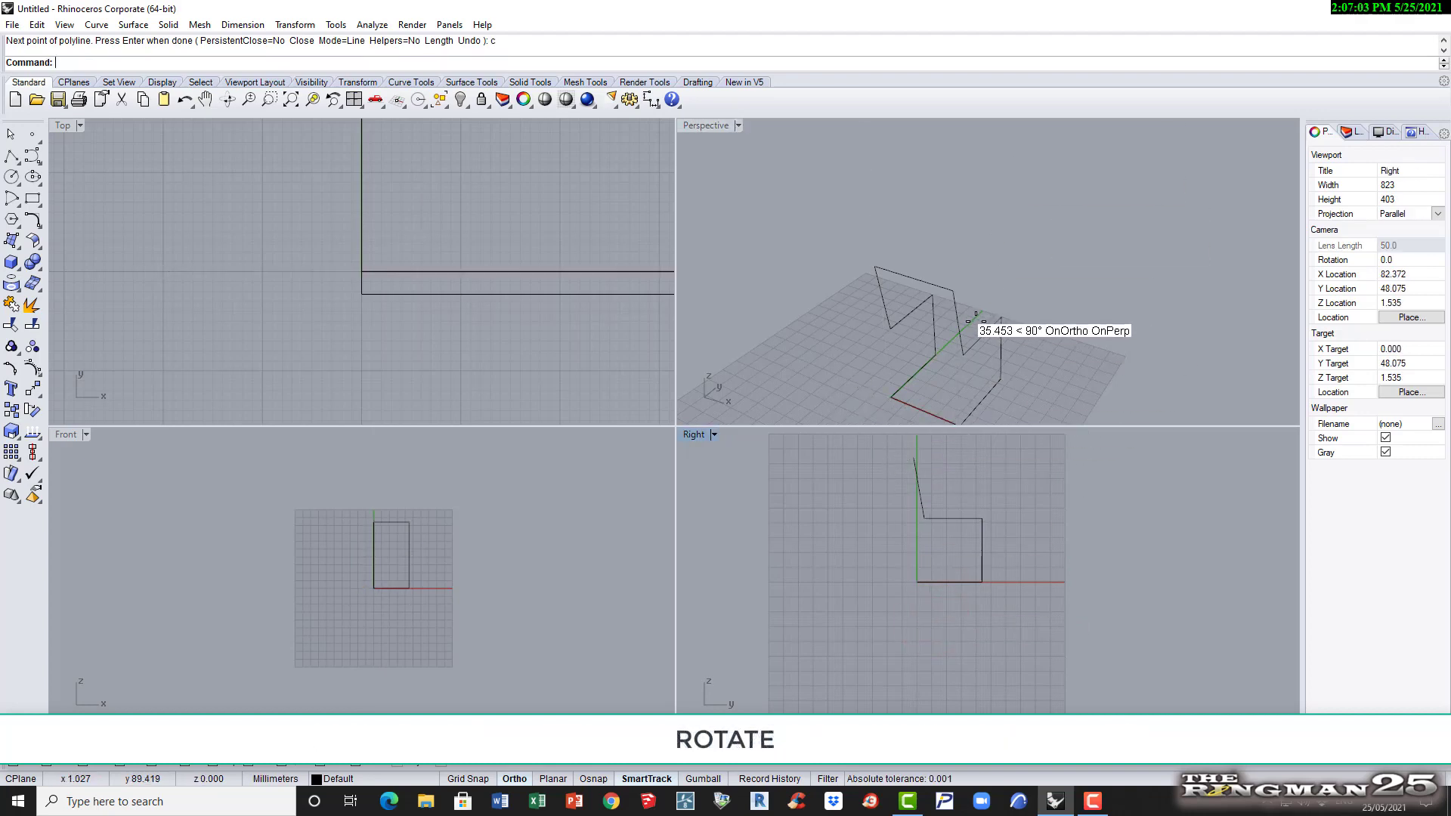
scroll(973, 336, "down", 9)
scroll(939, 410, "up", 6)
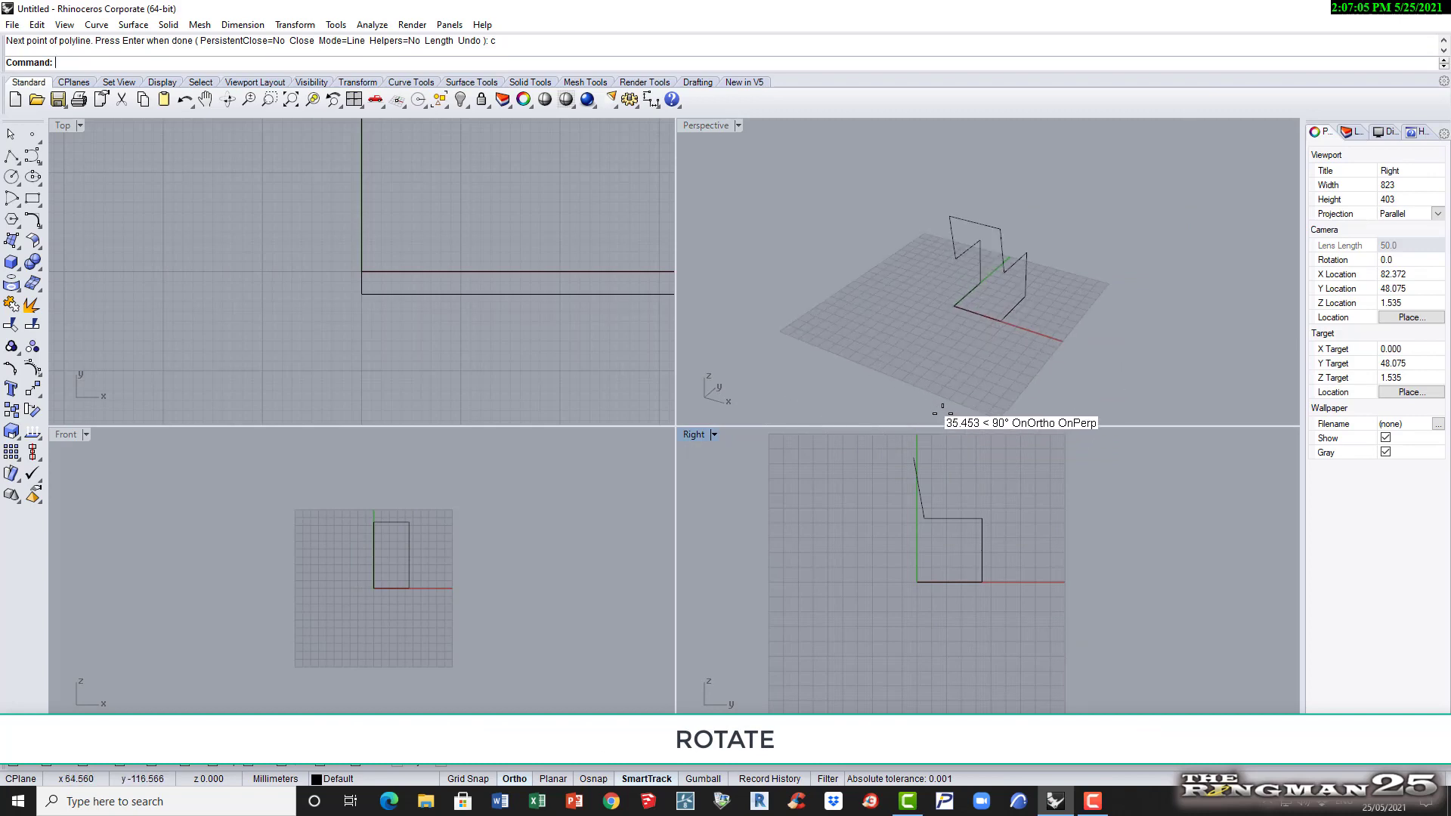
scroll(943, 412, "up", 2)
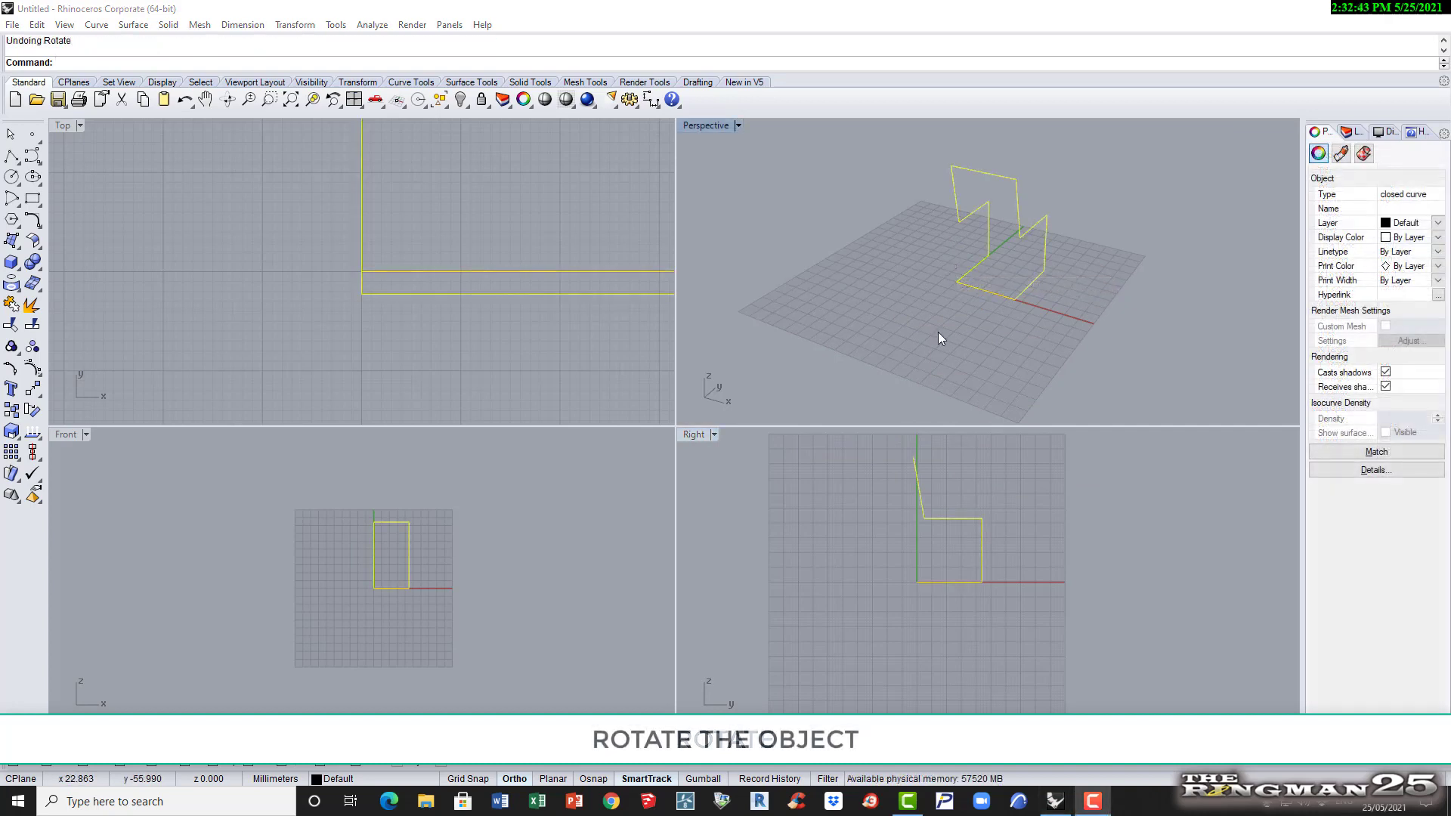
Rotate the closed chair-frame curve 180 degrees in the Perspective view about its rear base corner on the X axis
left_click(937, 332)
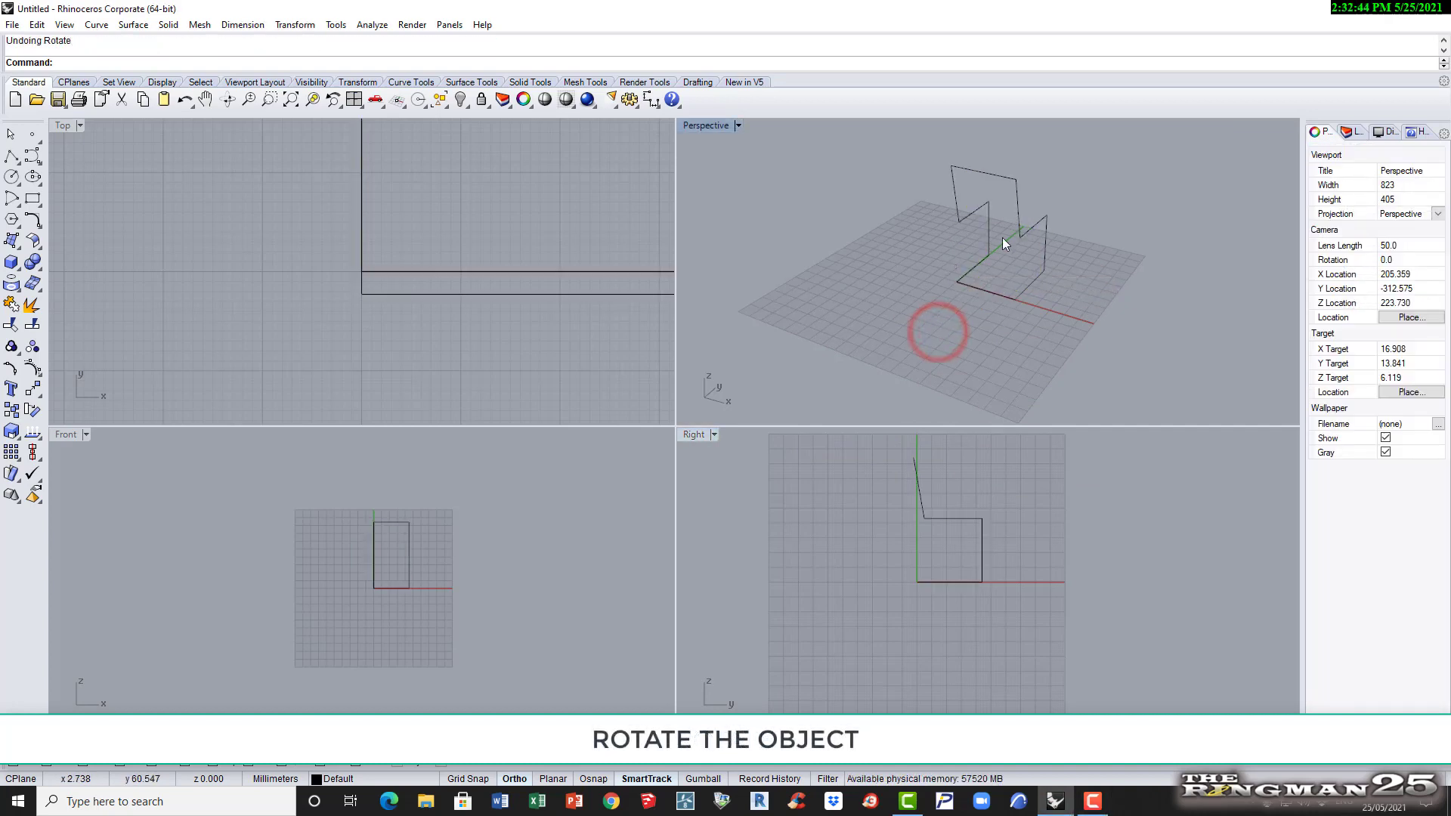
left_click(964, 317)
left_click(872, 264)
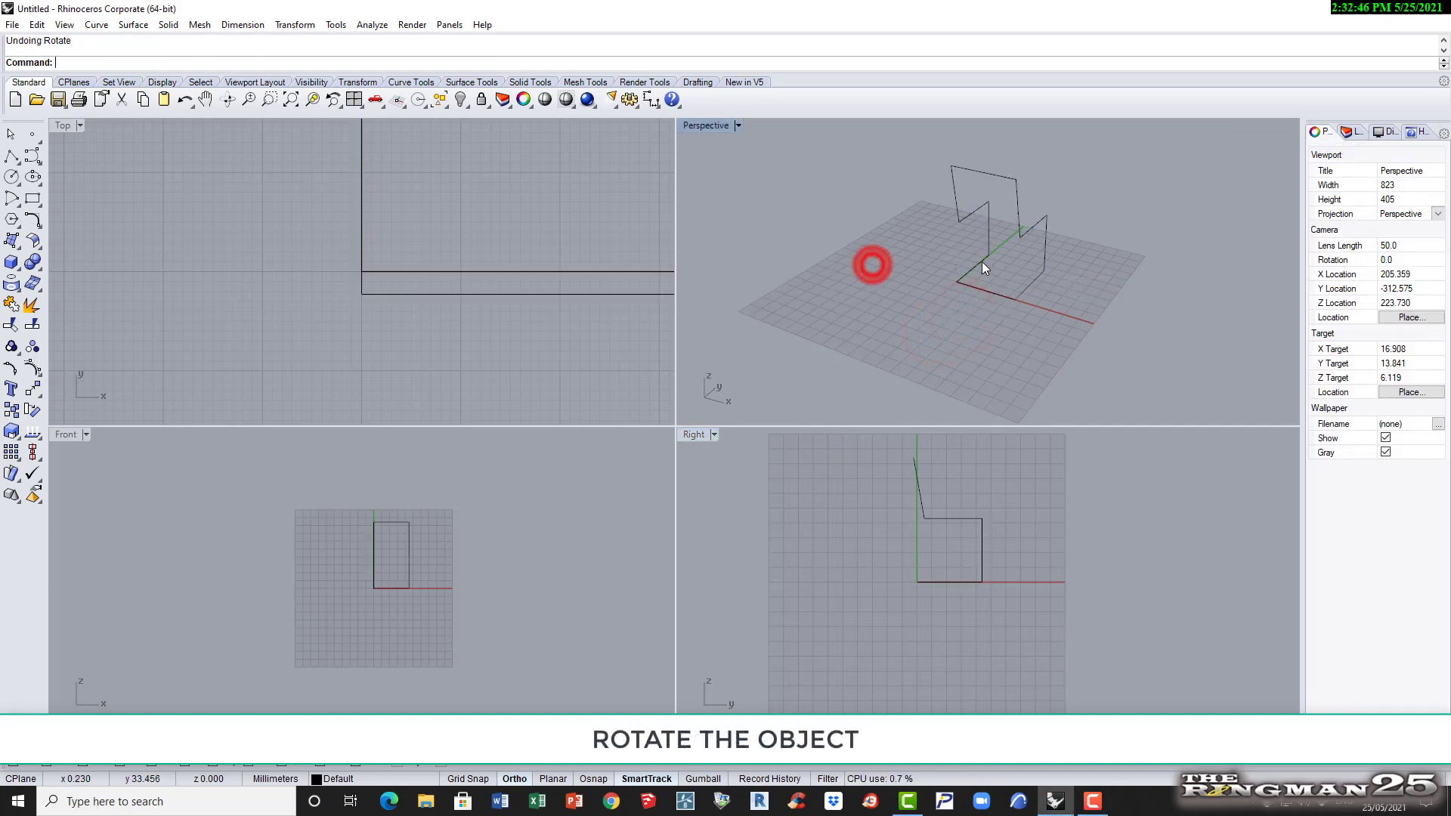
left_click(982, 262)
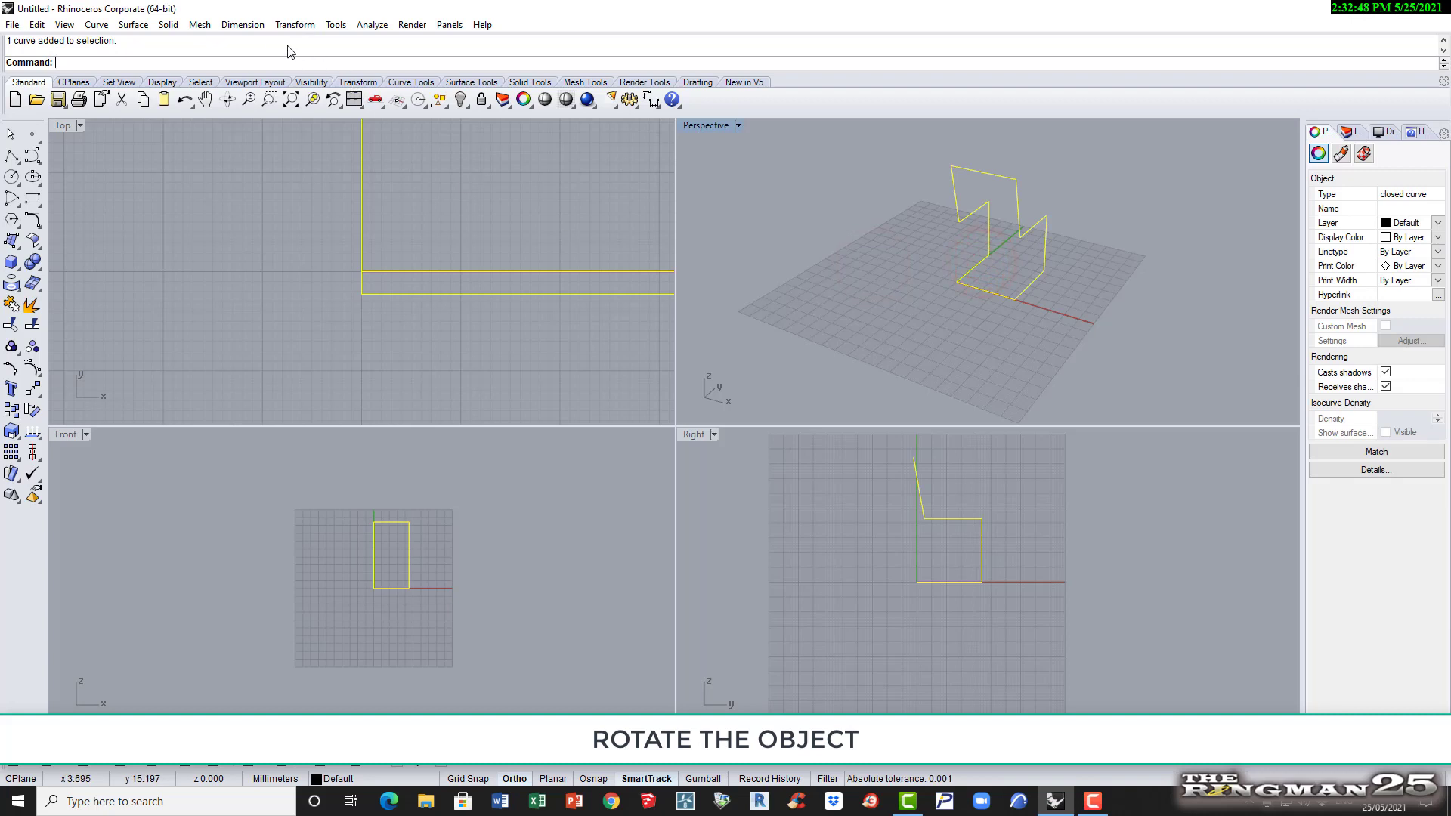
left_click(293, 23)
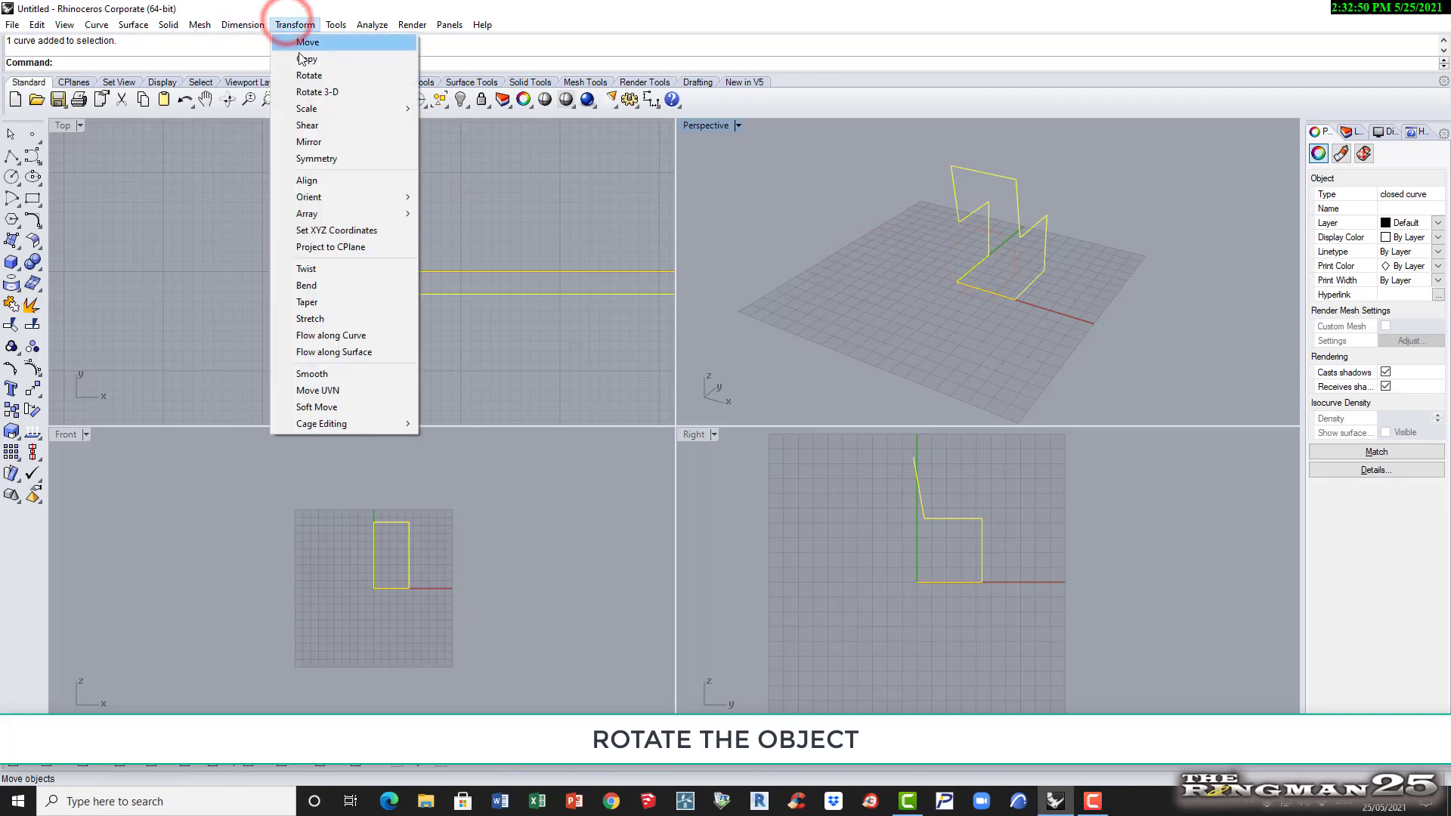
left_click(307, 74)
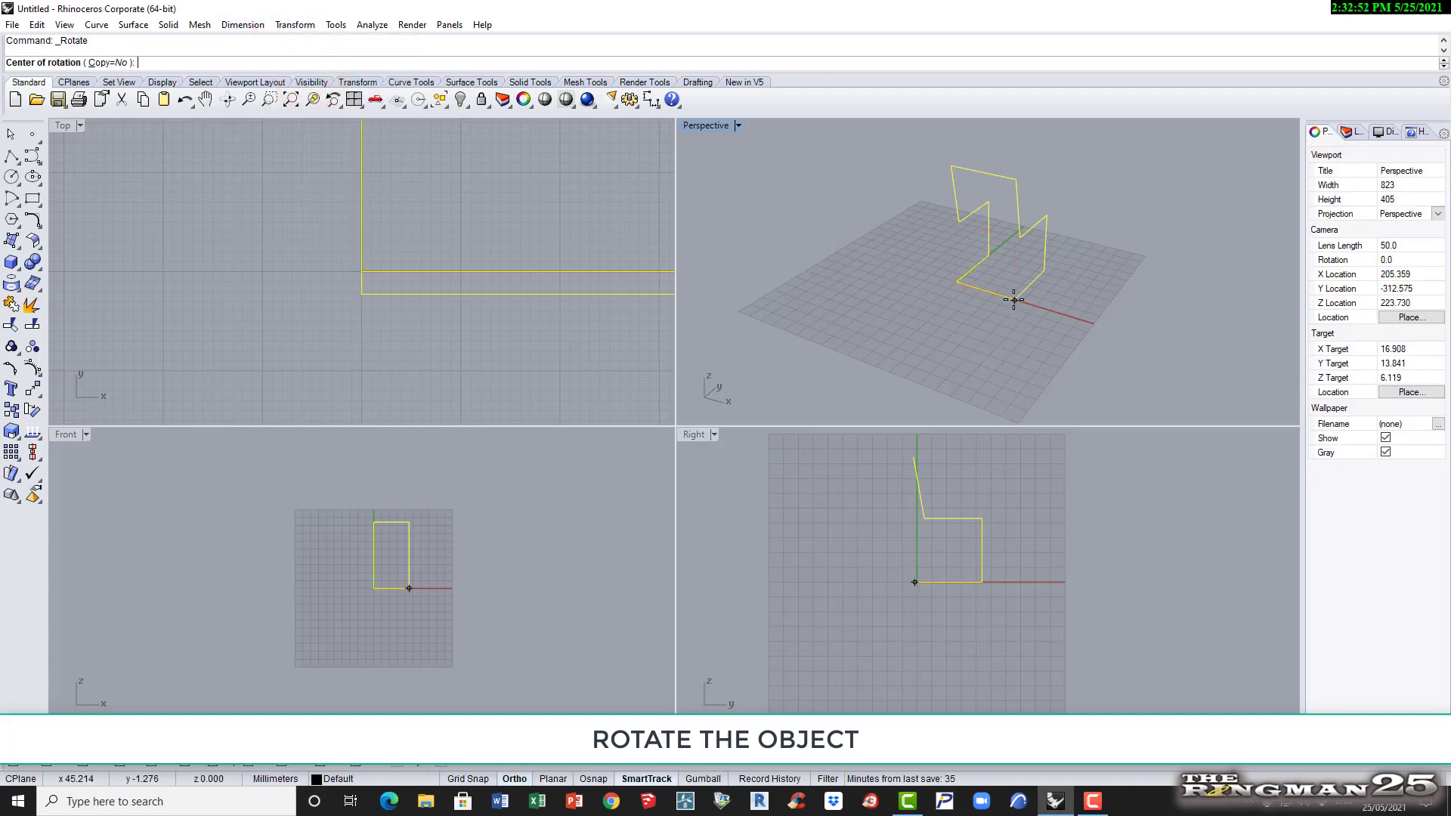
left_click(1014, 299)
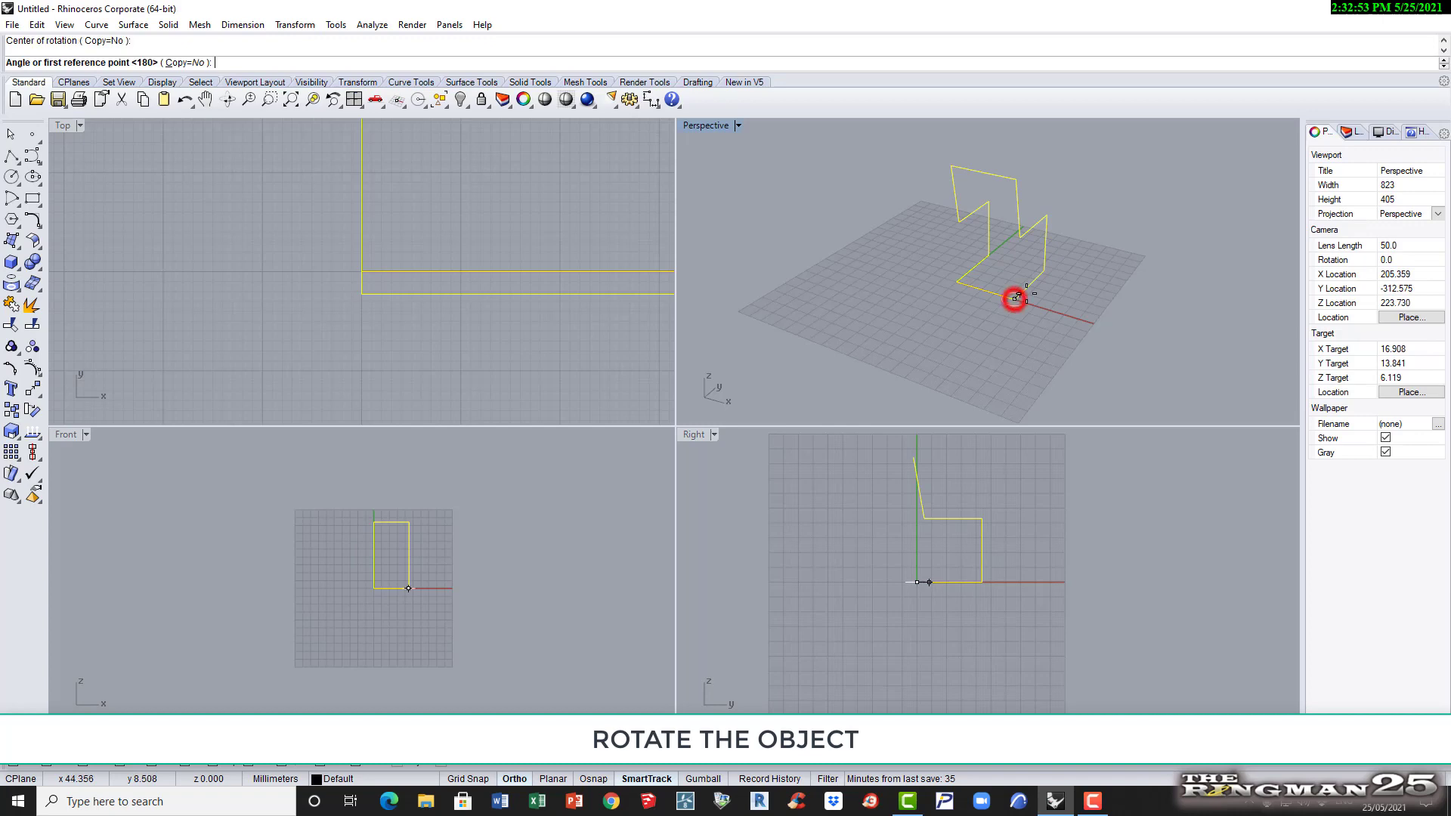
left_click(1045, 266)
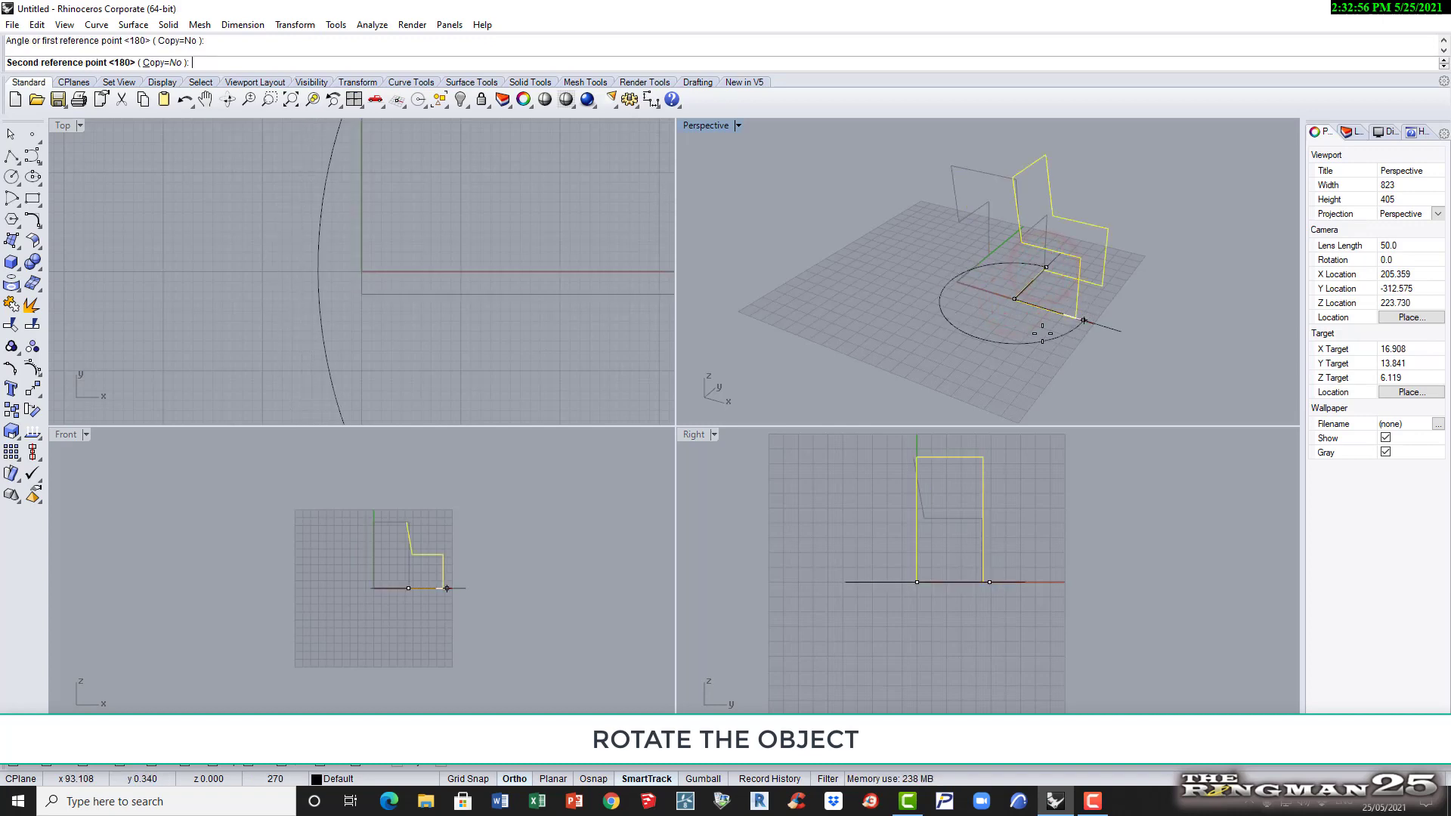
left_click(984, 337)
scroll(1164, 310, "up", 3)
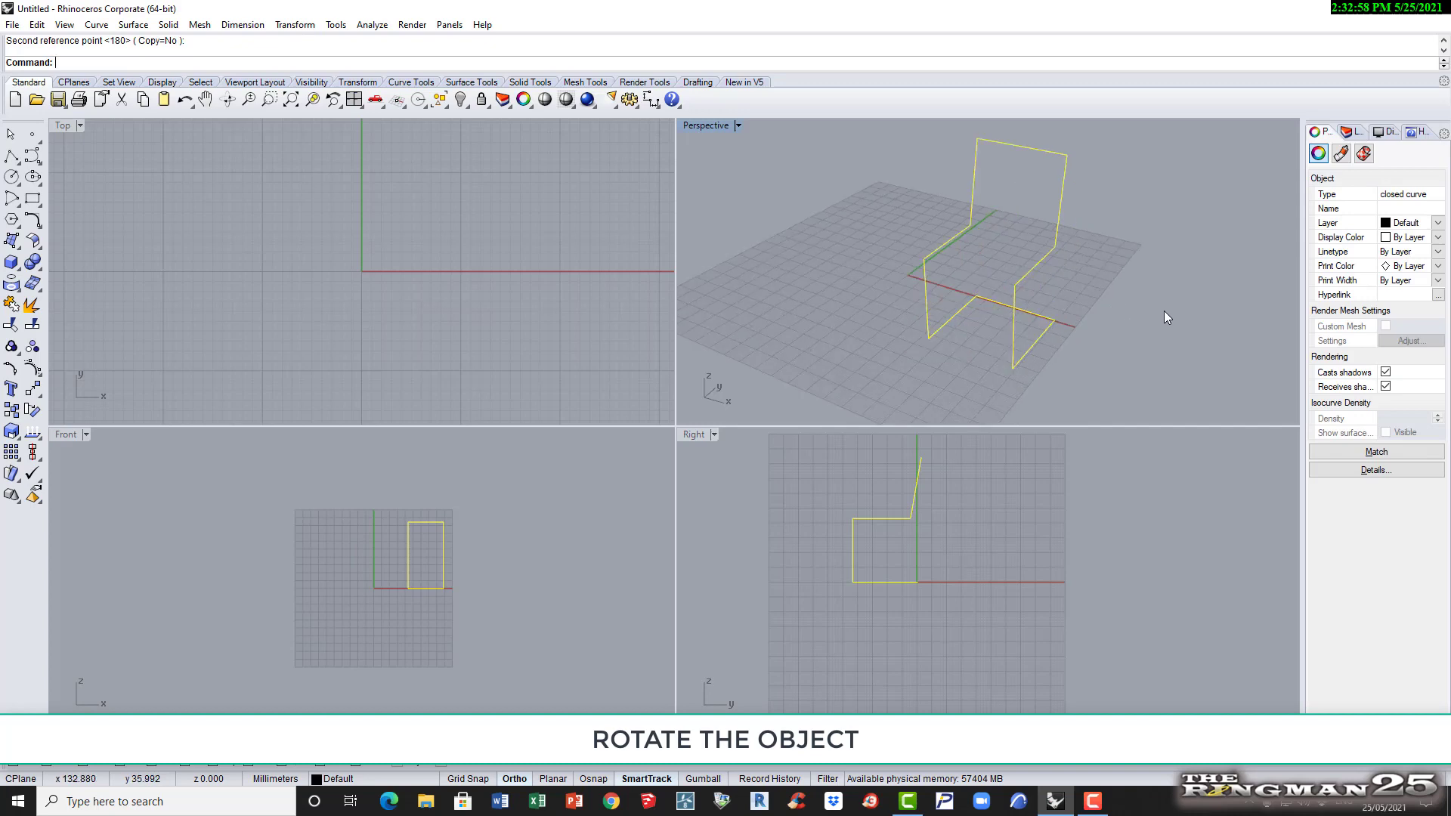
scroll(1117, 266, "down", 3)
scroll(1120, 264, "up", 2)
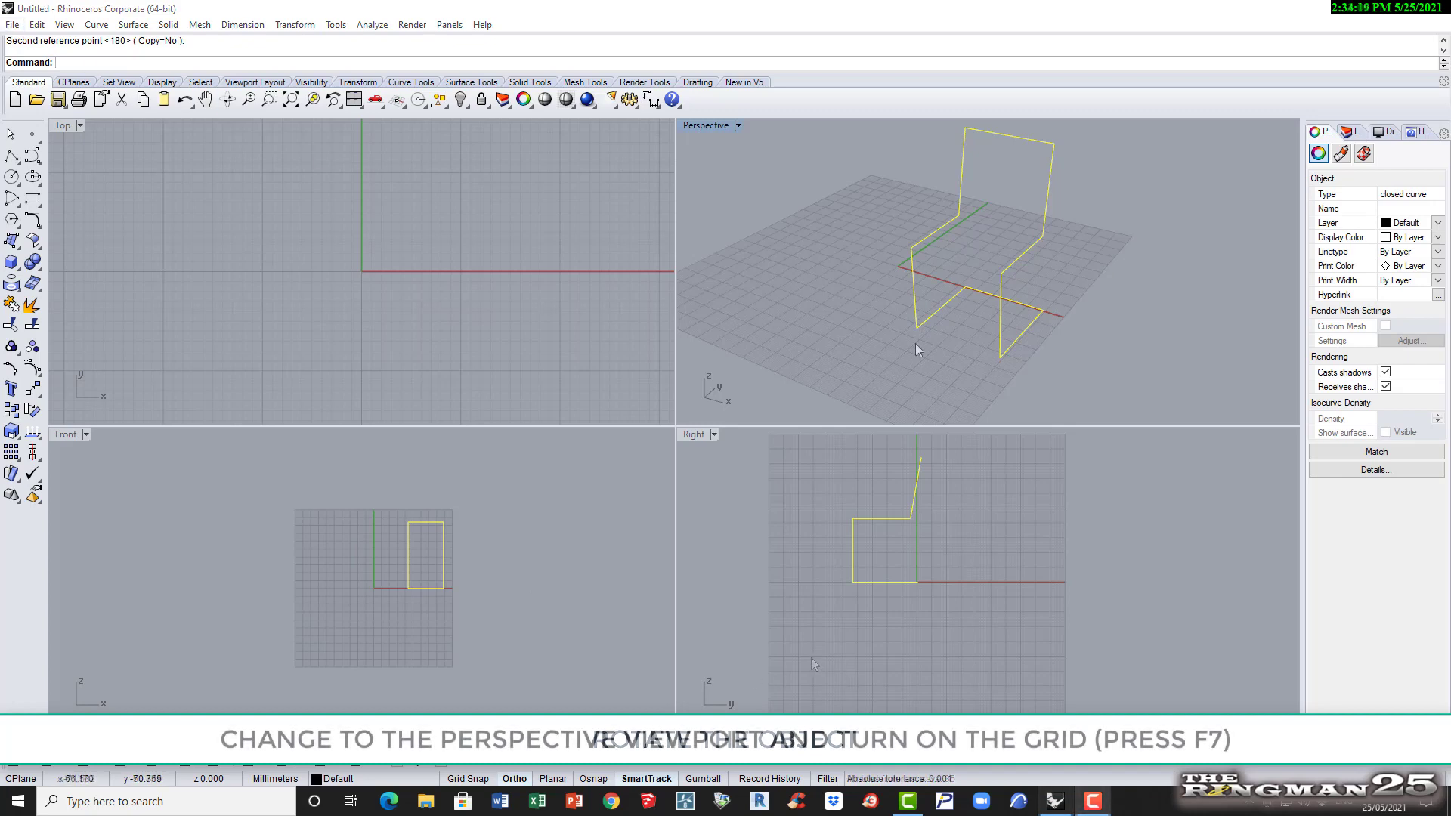
Maximize the Perspective viewport with its grid shown and turn on object snapping with End active
double_click(719, 125)
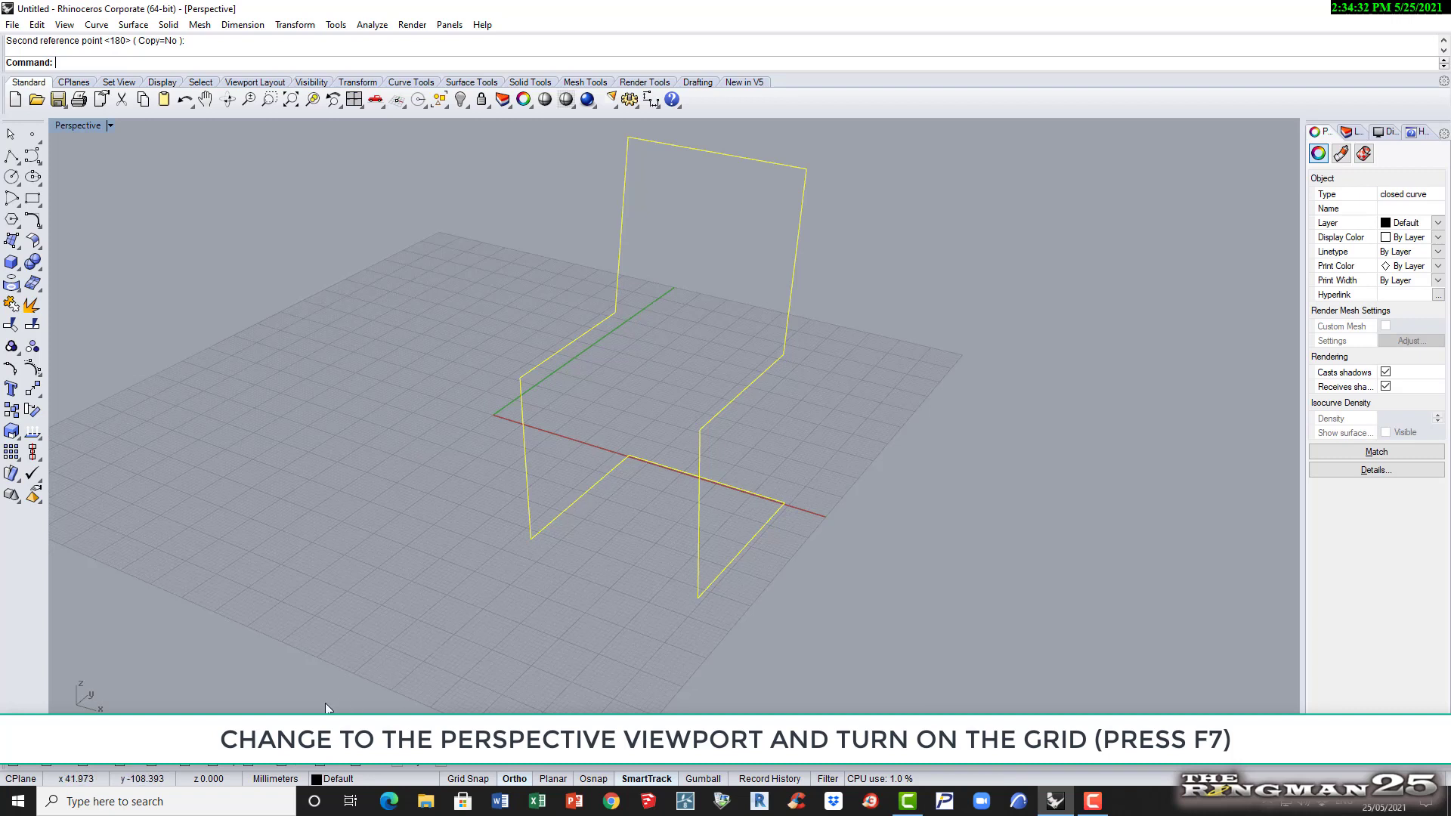
left_click(598, 779)
left_click(598, 779)
left_click(11, 765)
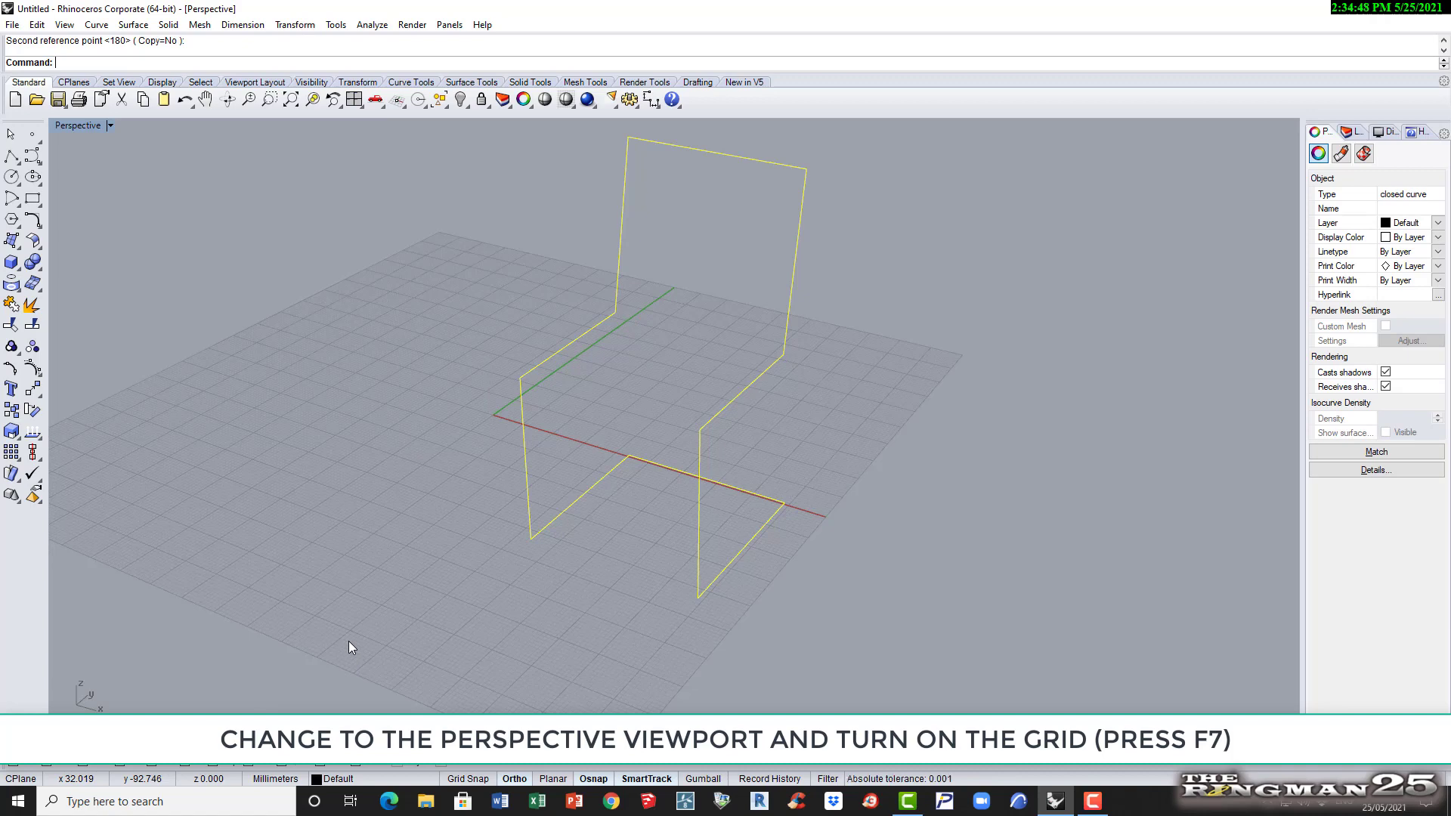
key("F7")
key("F7")
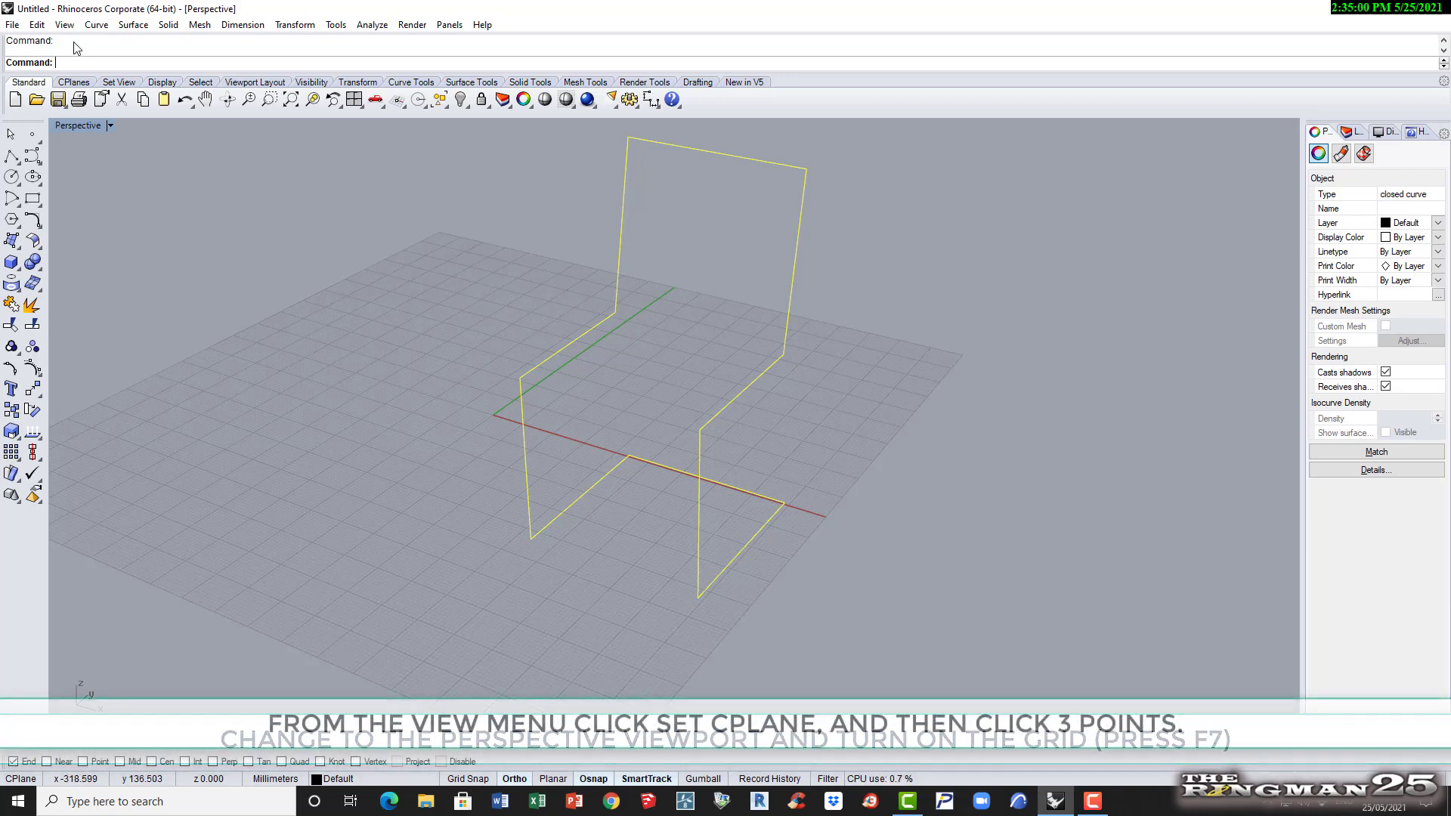
Set the construction plane by 3 points on the backrest: left rear seat corner as origin, right rear seat corner for X, upper right corner for orientation
left_click(65, 24)
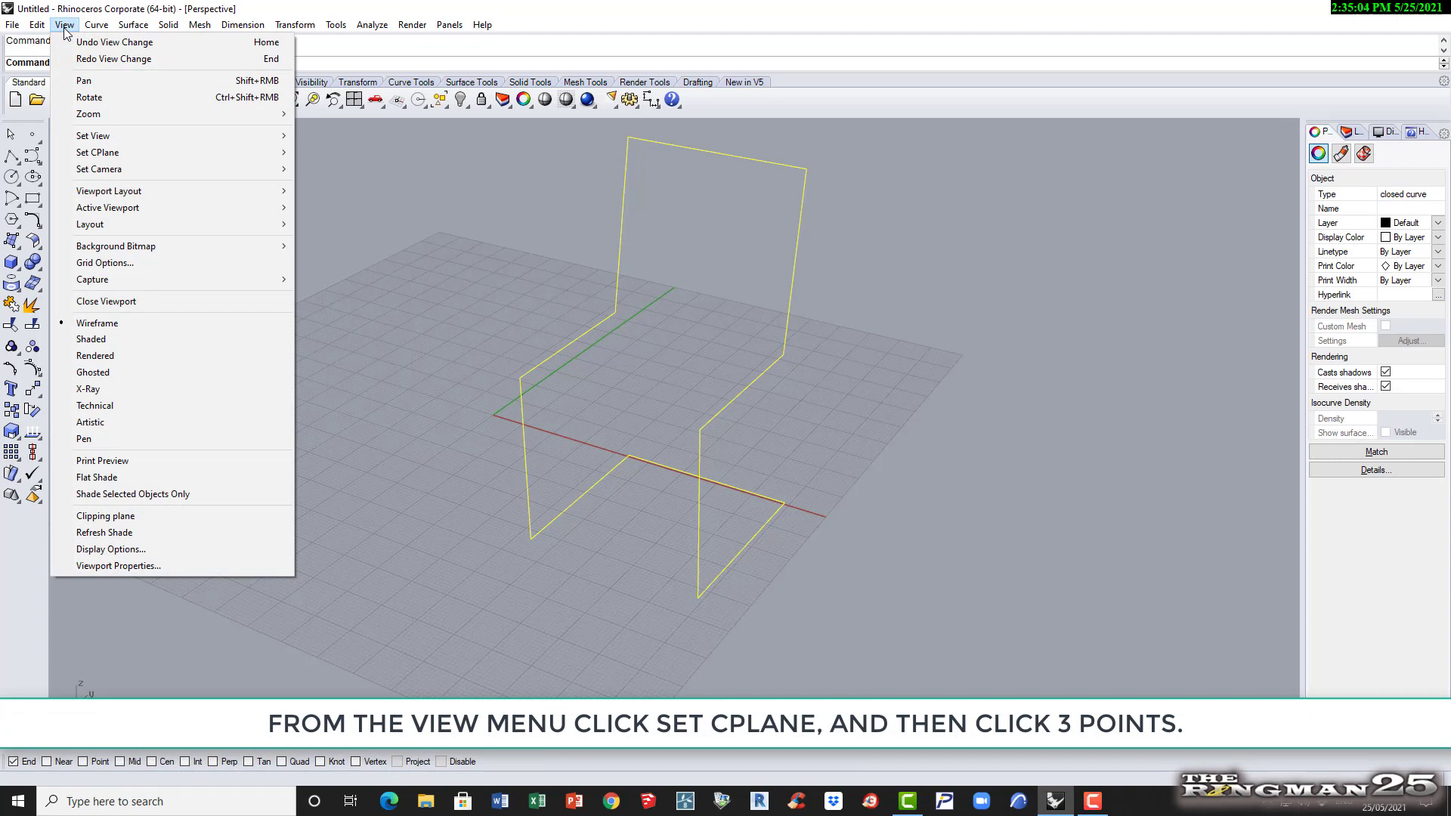
left_click(96, 154)
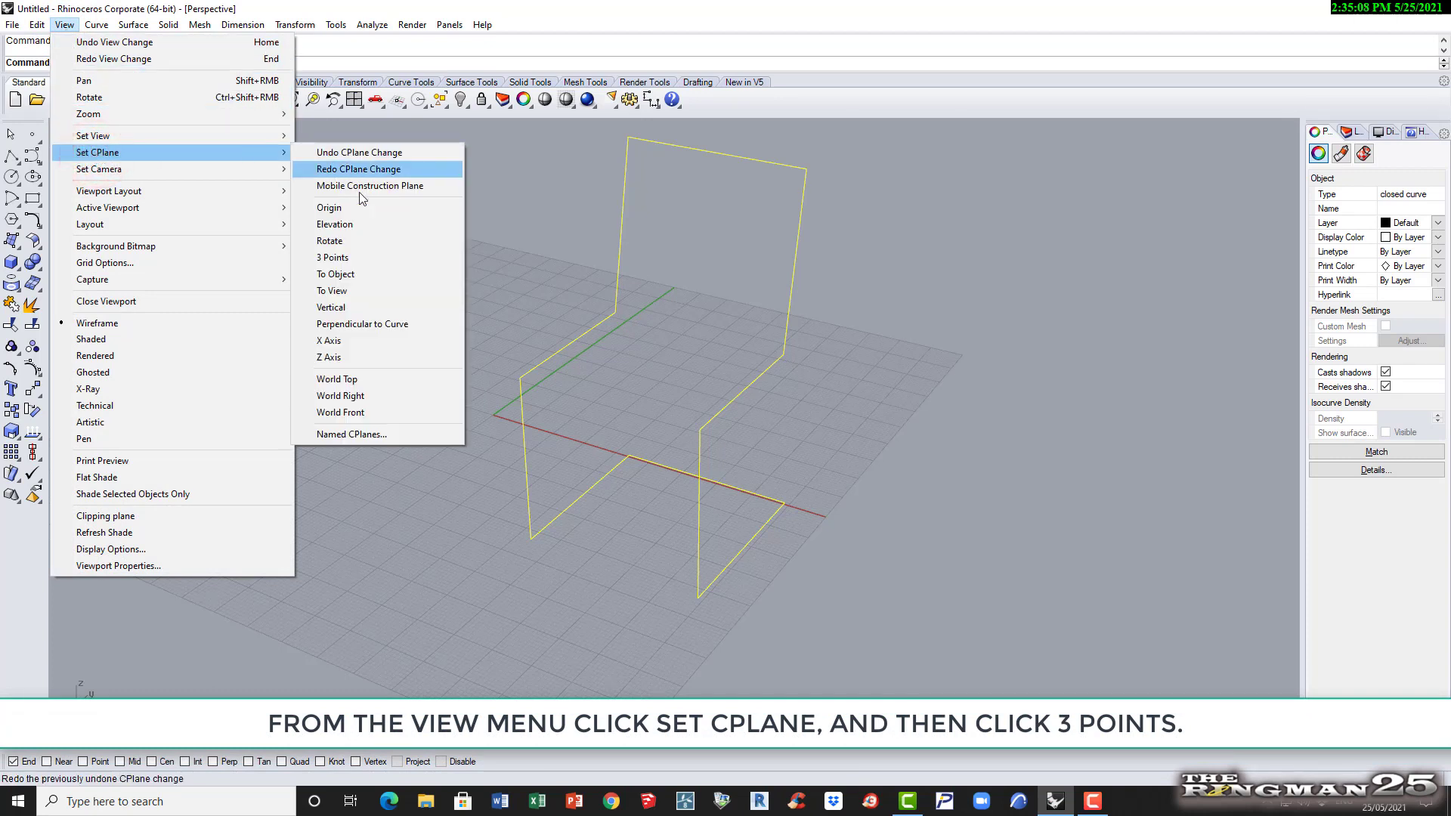
left_click(356, 257)
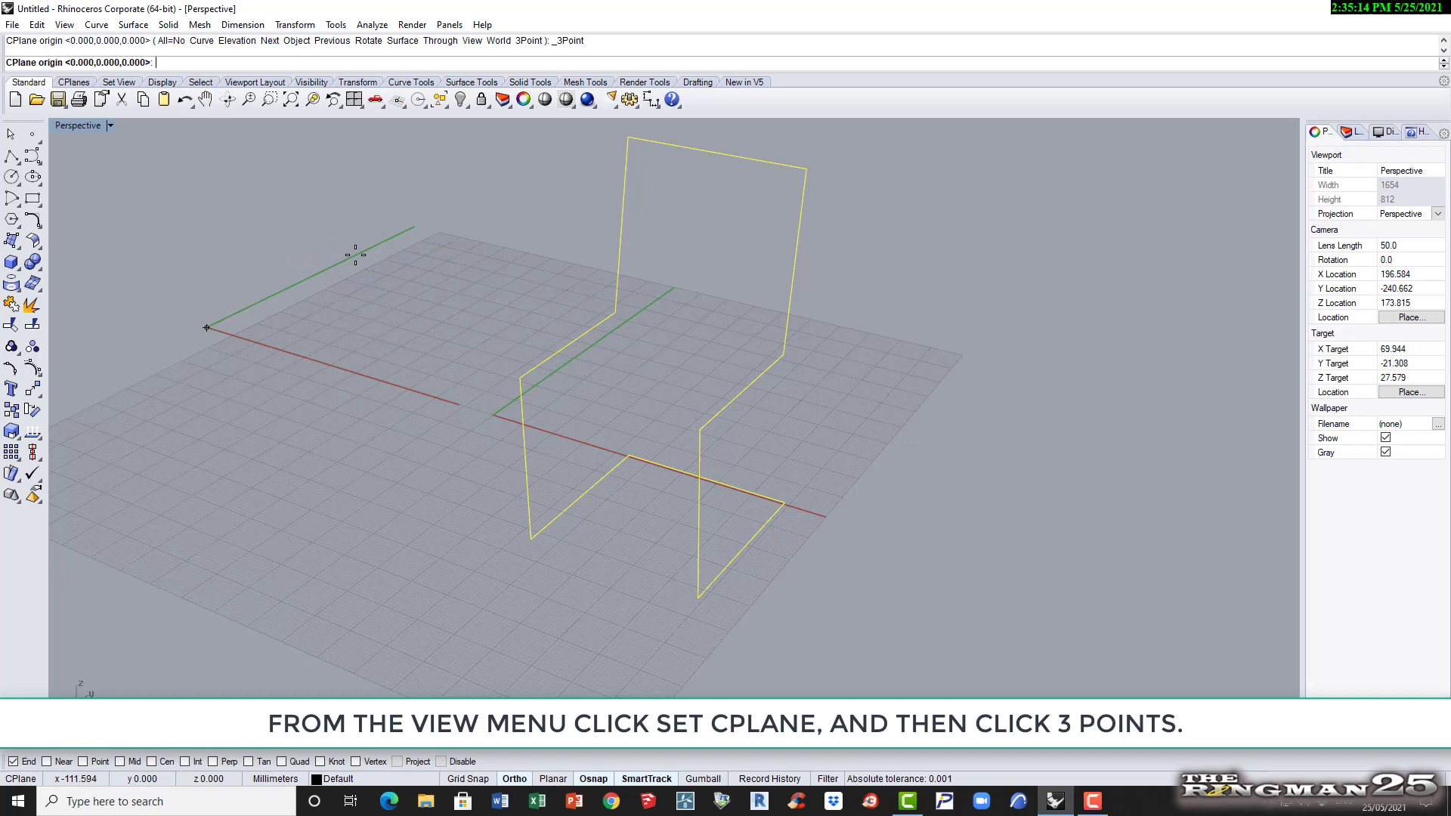
left_click(614, 313)
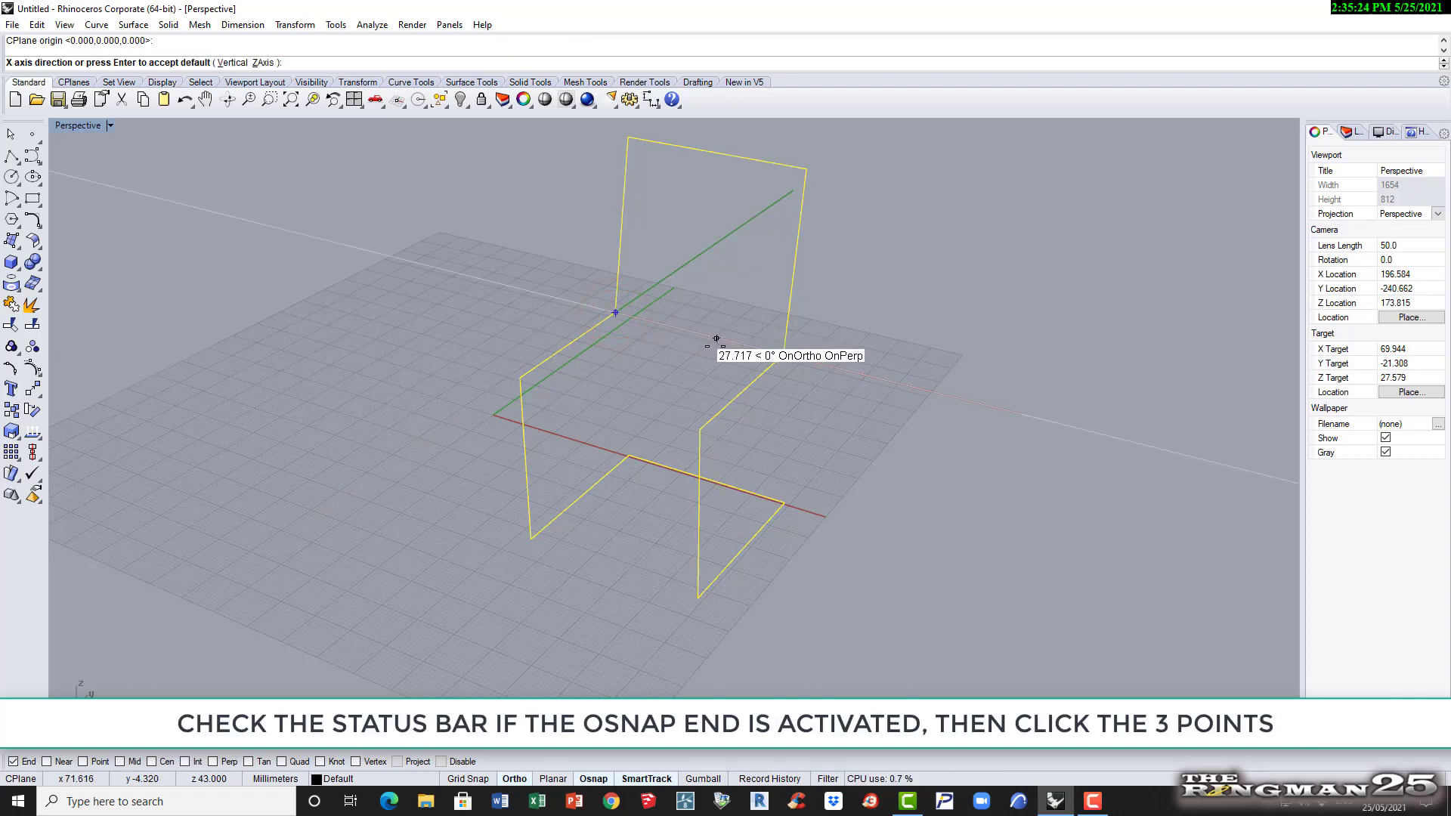
left_click(779, 353)
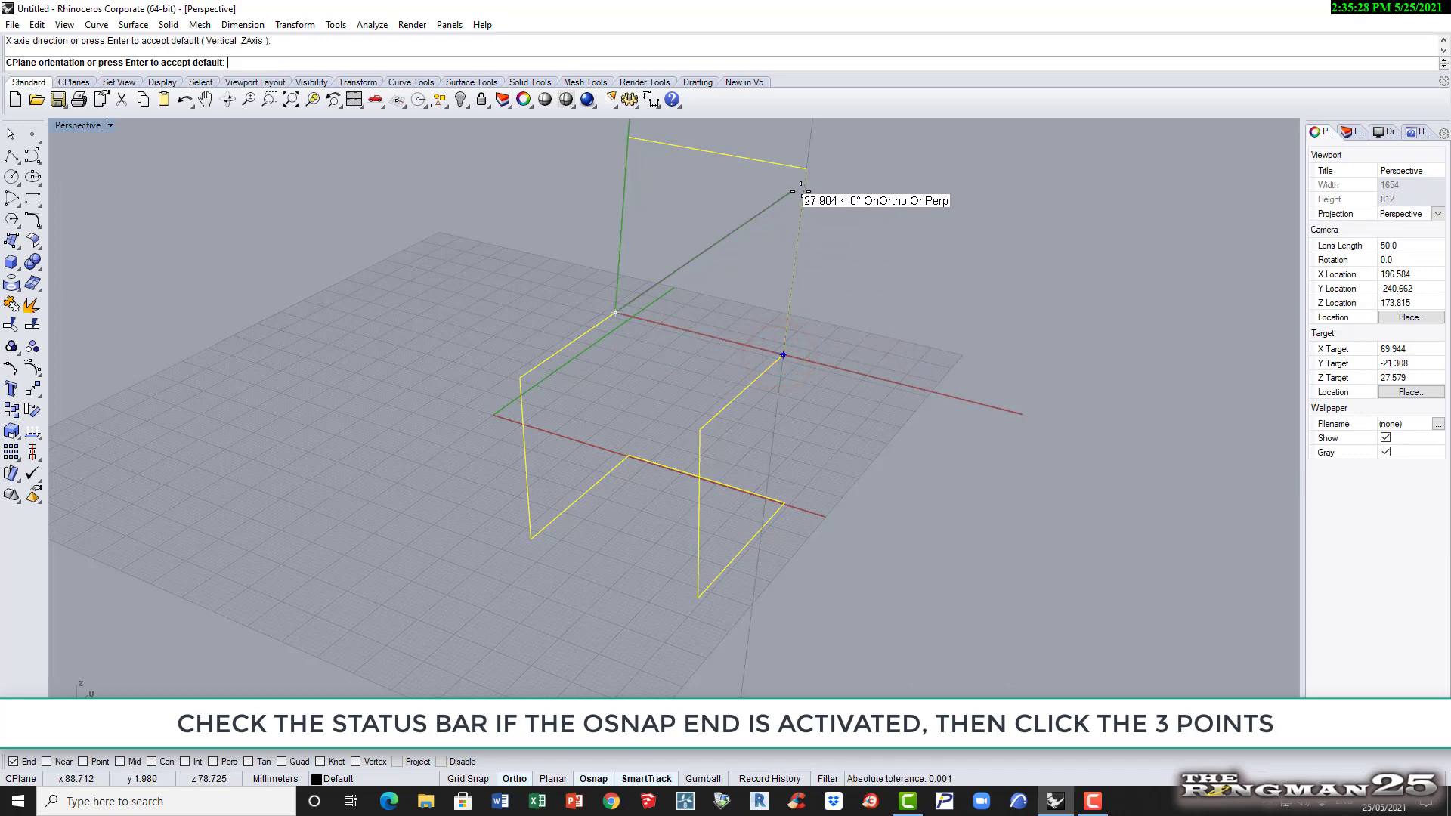
left_click(805, 168)
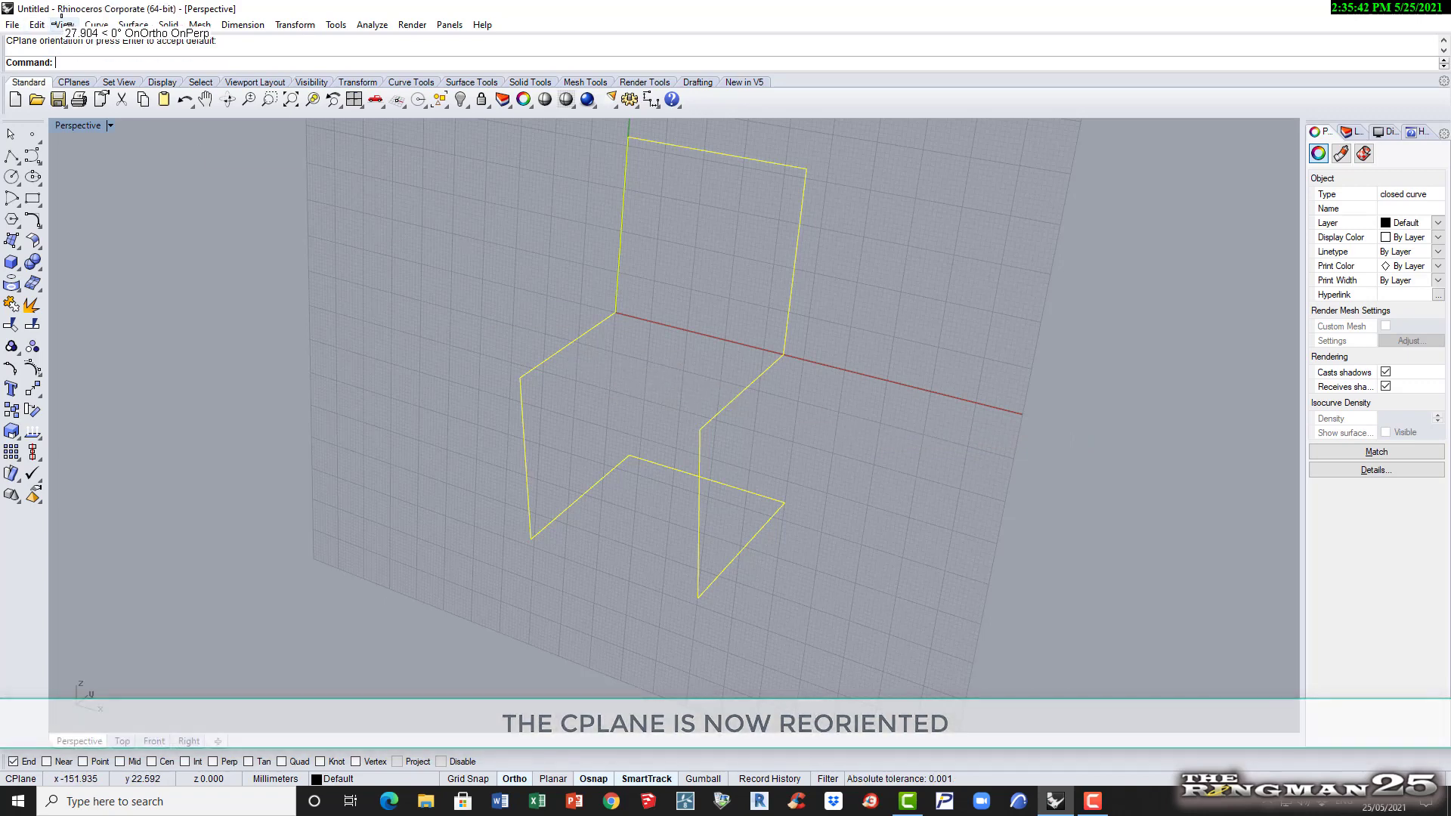
Save the current construction plane as a named CPlane, accepting the suggested name
left_click(62, 24)
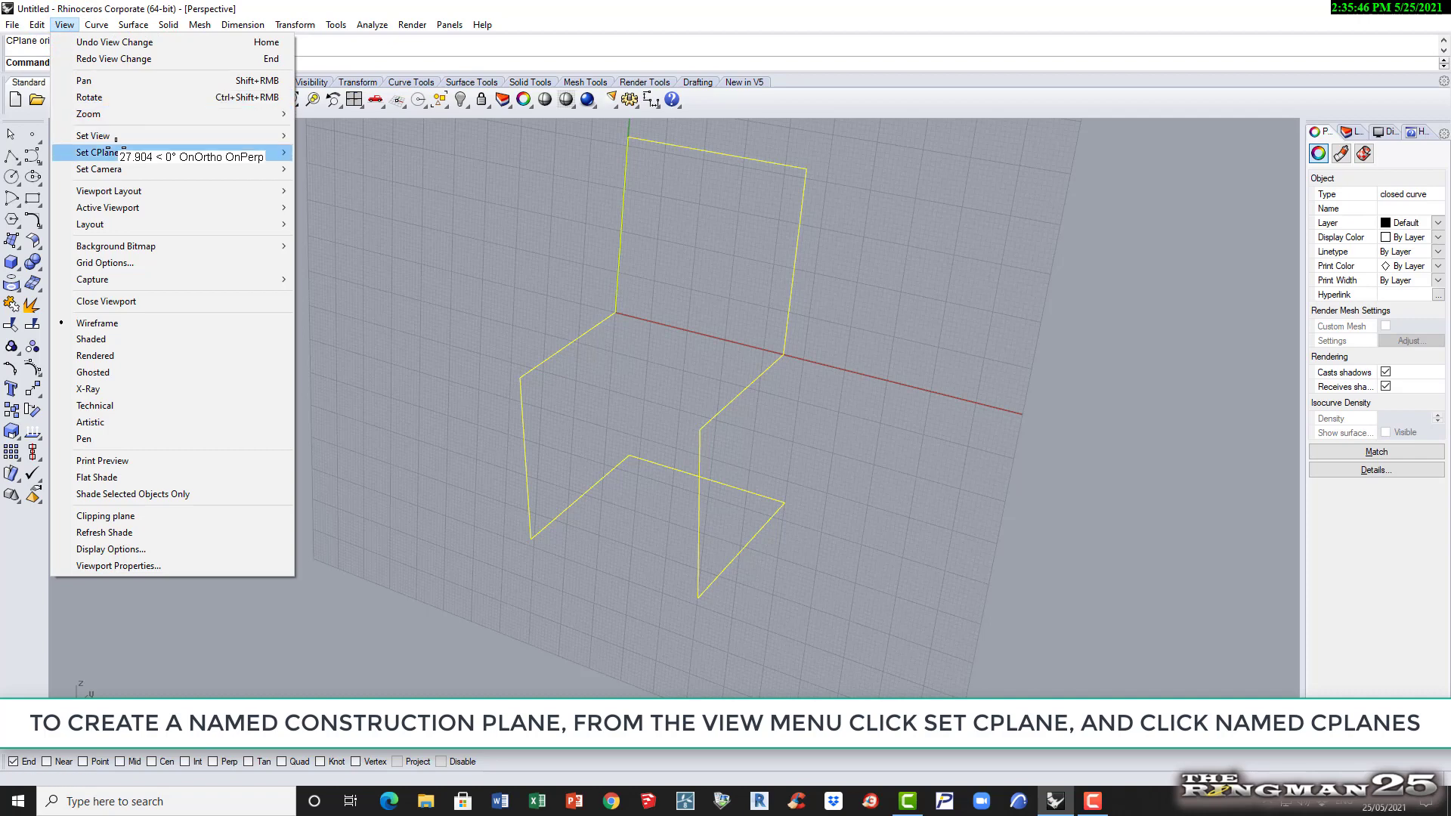
mouse_move(116, 145)
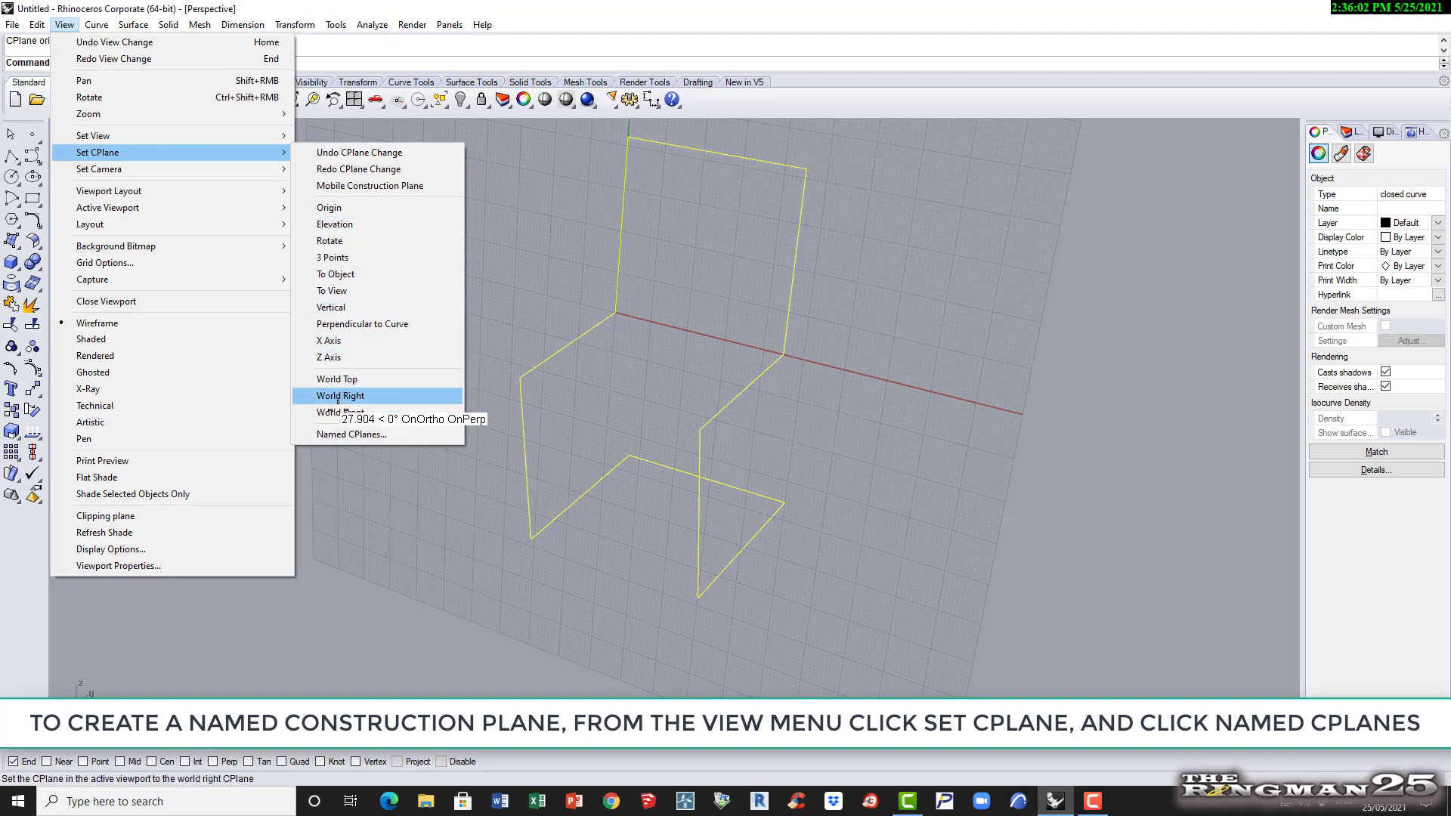
left_click(349, 434)
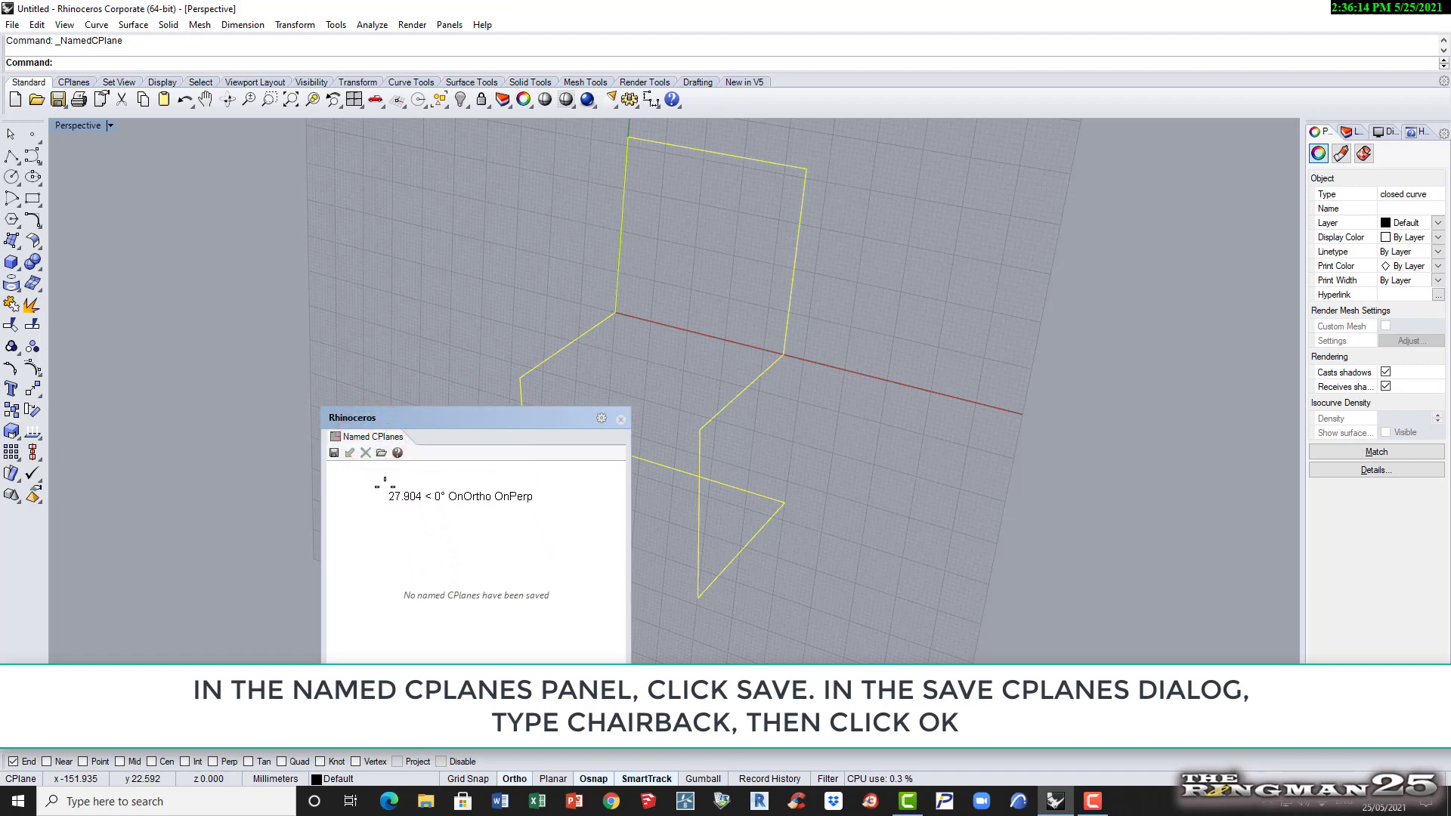
left_click(333, 451)
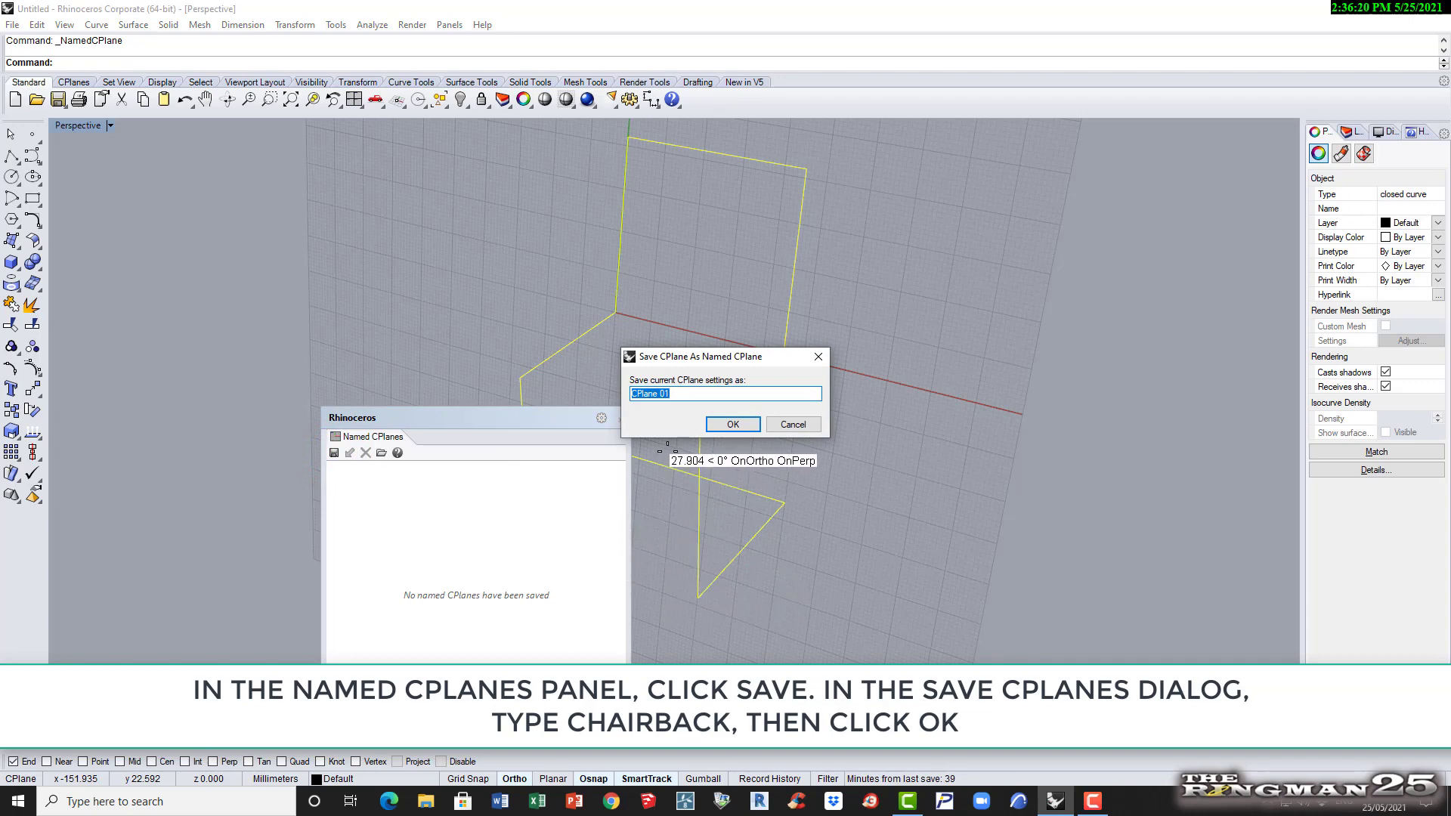
left_click(737, 424)
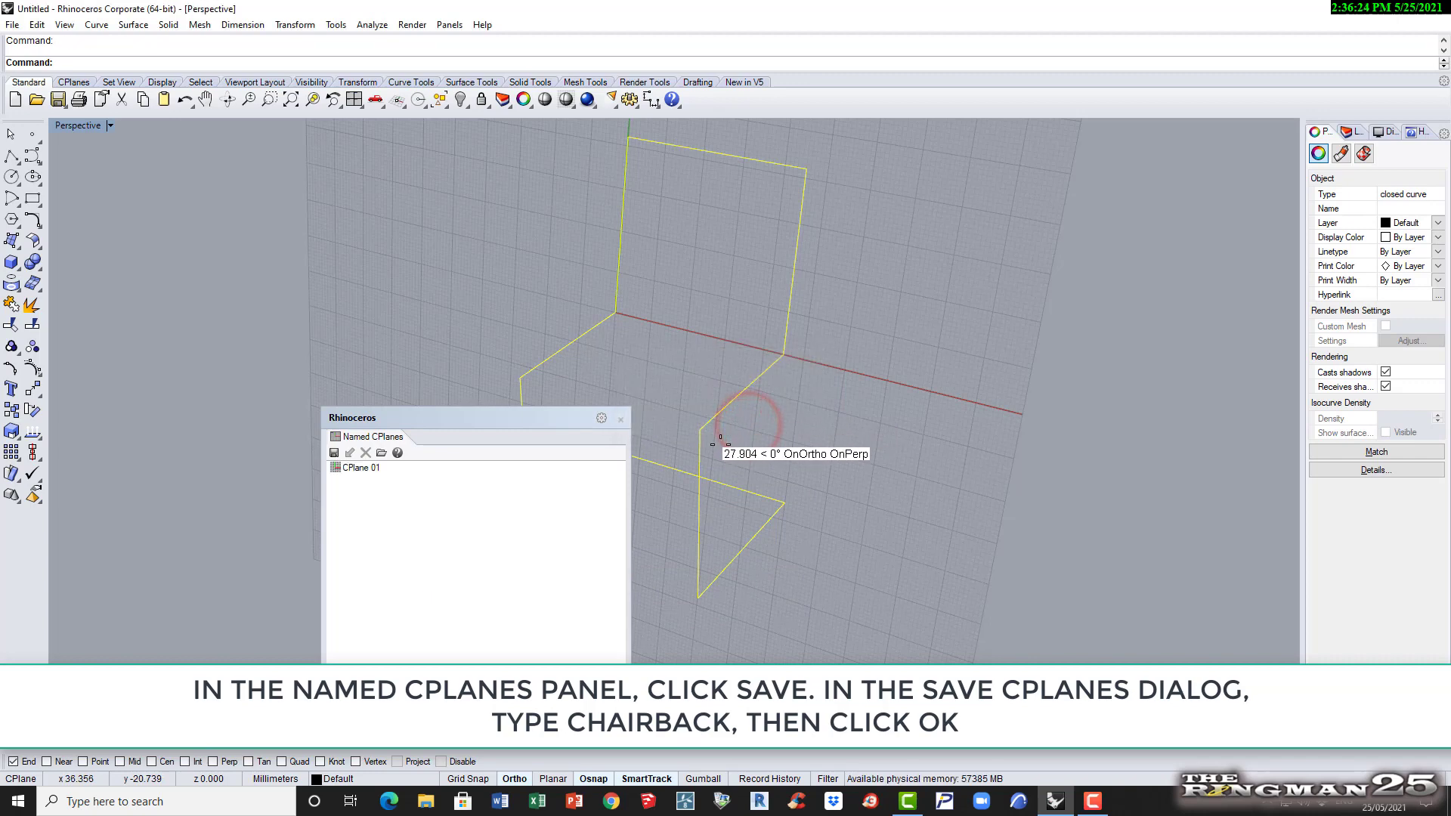
Rename the saved construction plane as ChairBack
right_click(365, 468)
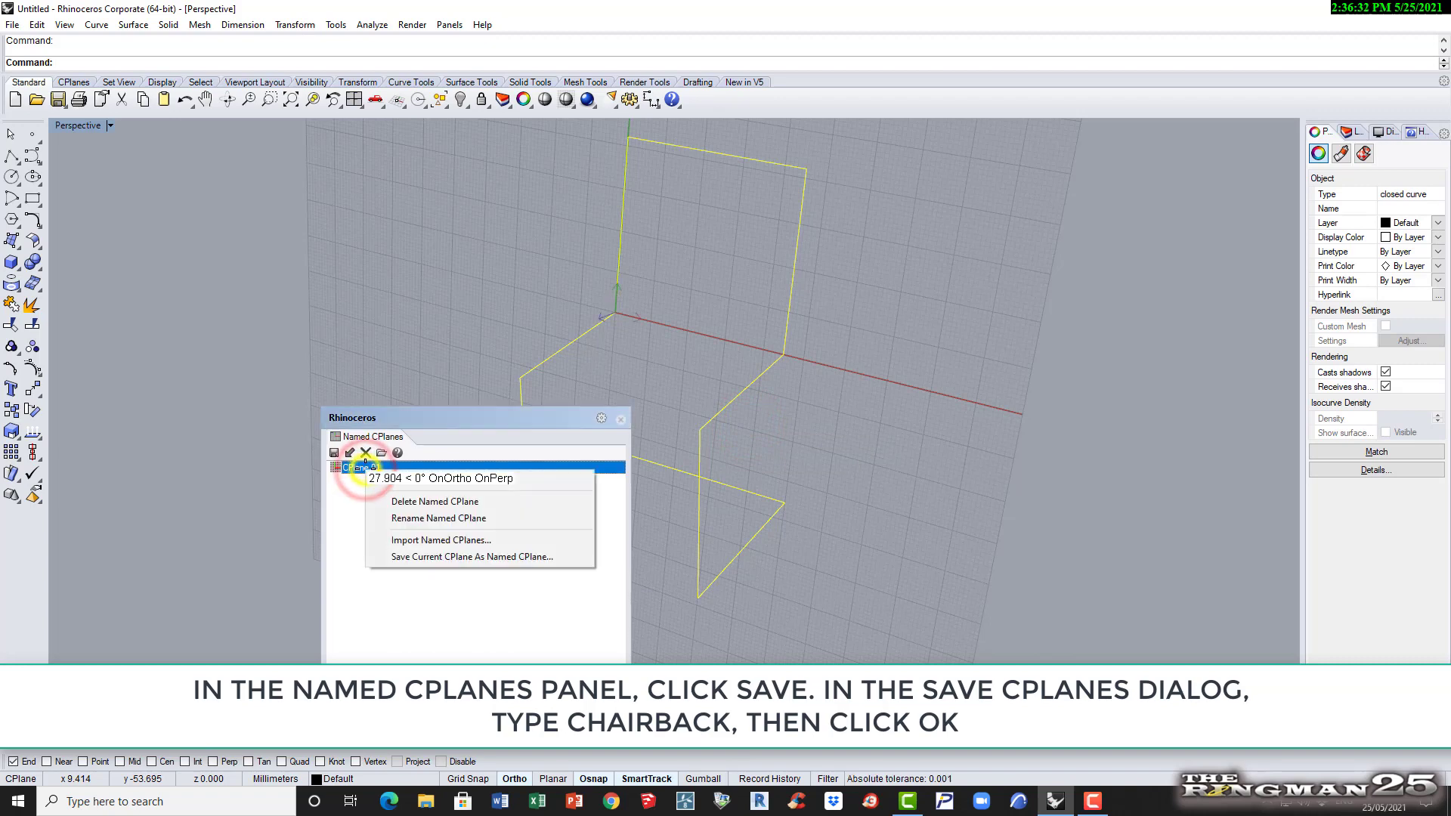
left_click(412, 518)
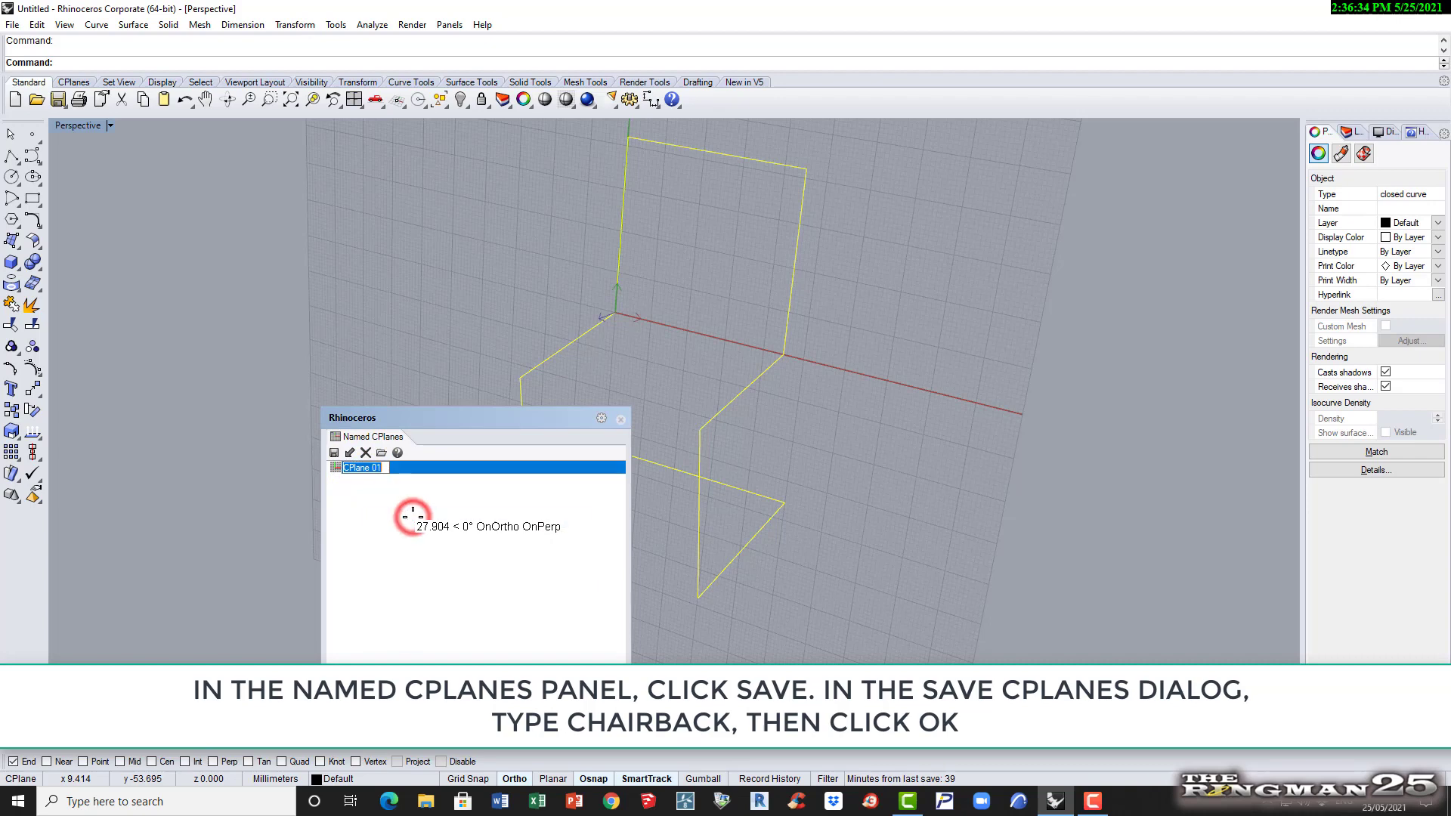
type("c")
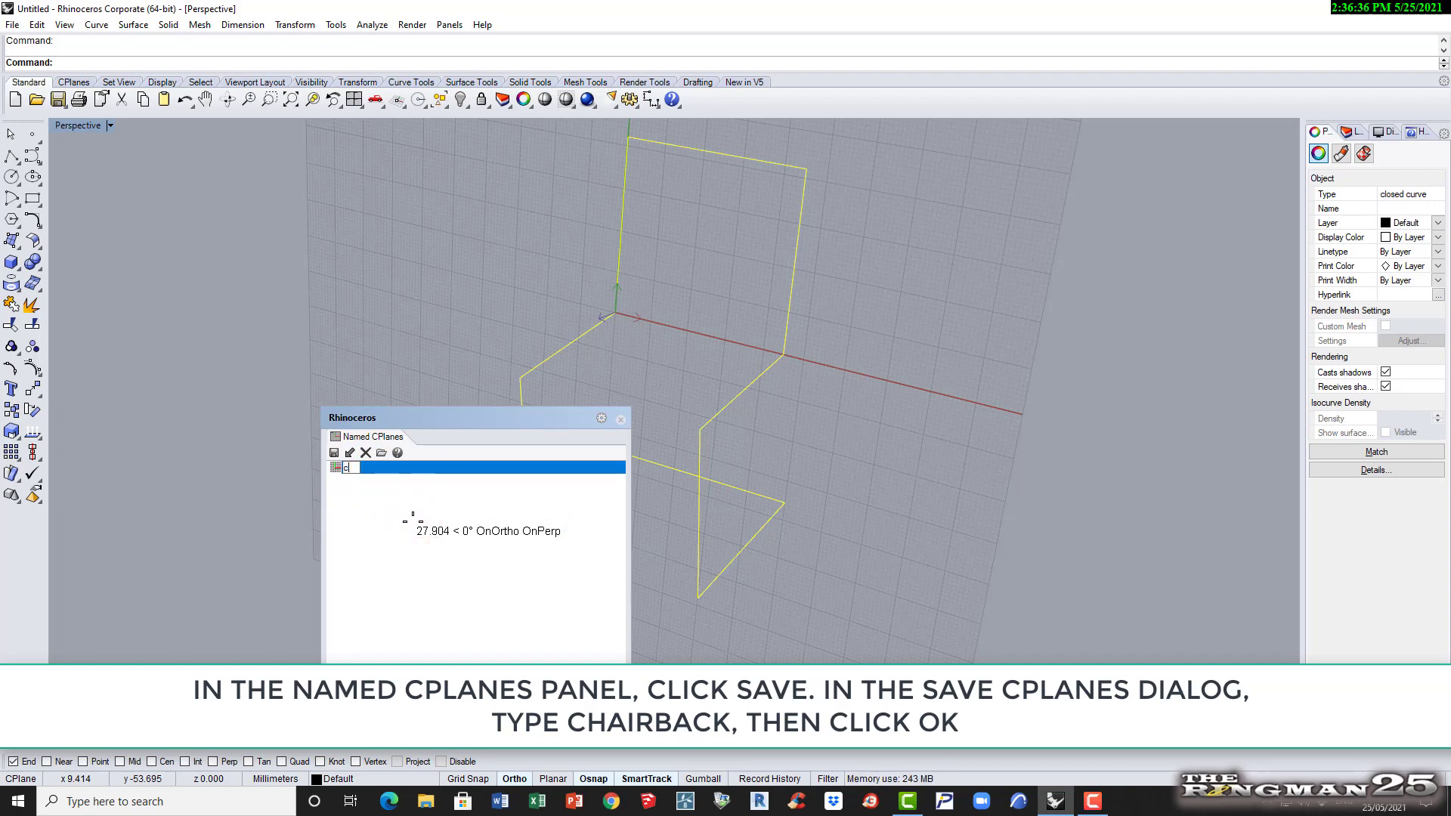
type("HAIRbACK")
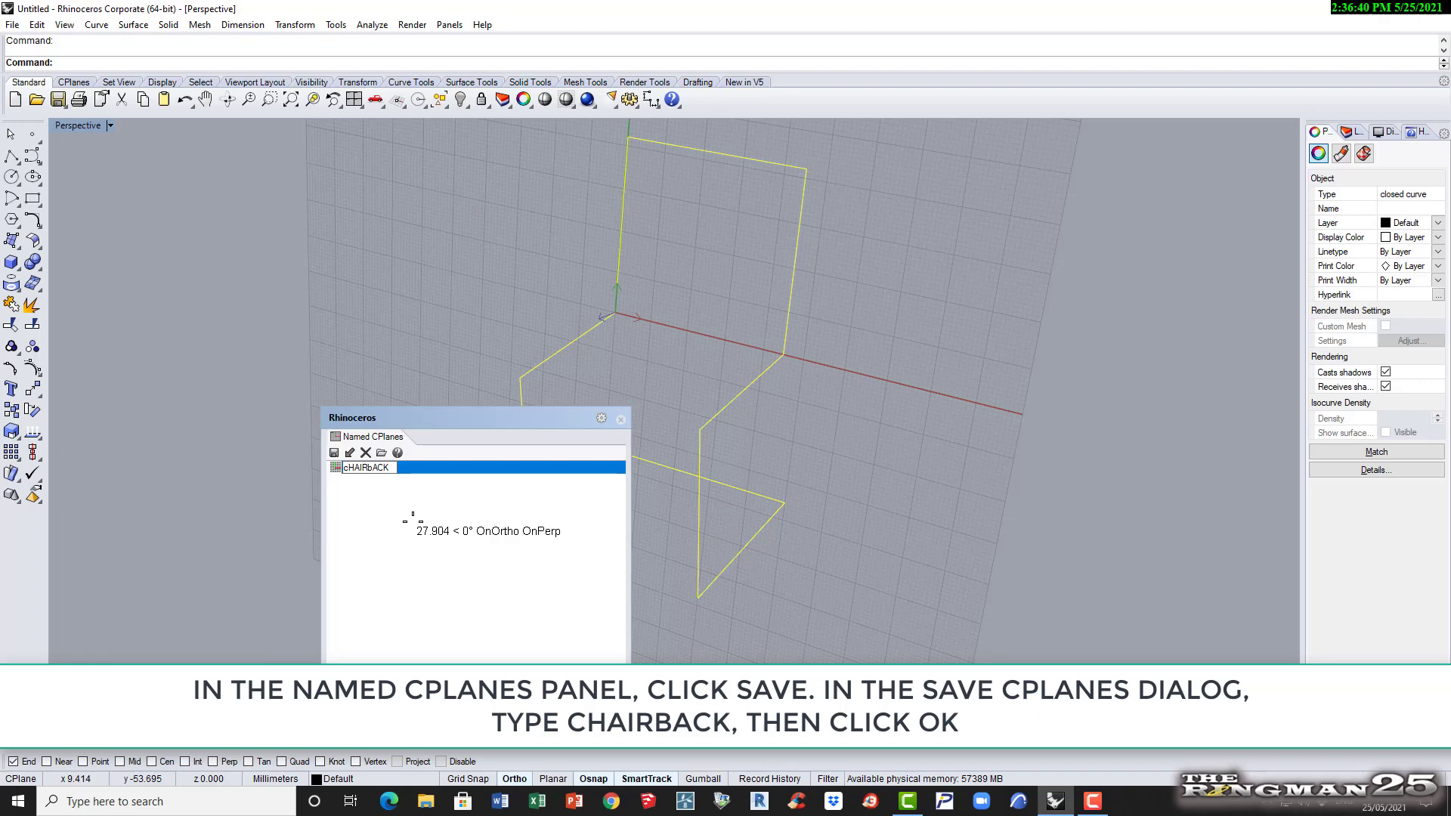
key("BackSpace")
key("BackSpace")
key("BackSpace")
key("BackSpace")
key("BackSpace")
key("BackSpace")
key("BackSpace")
key("BackSpace")
key("BackSpace")
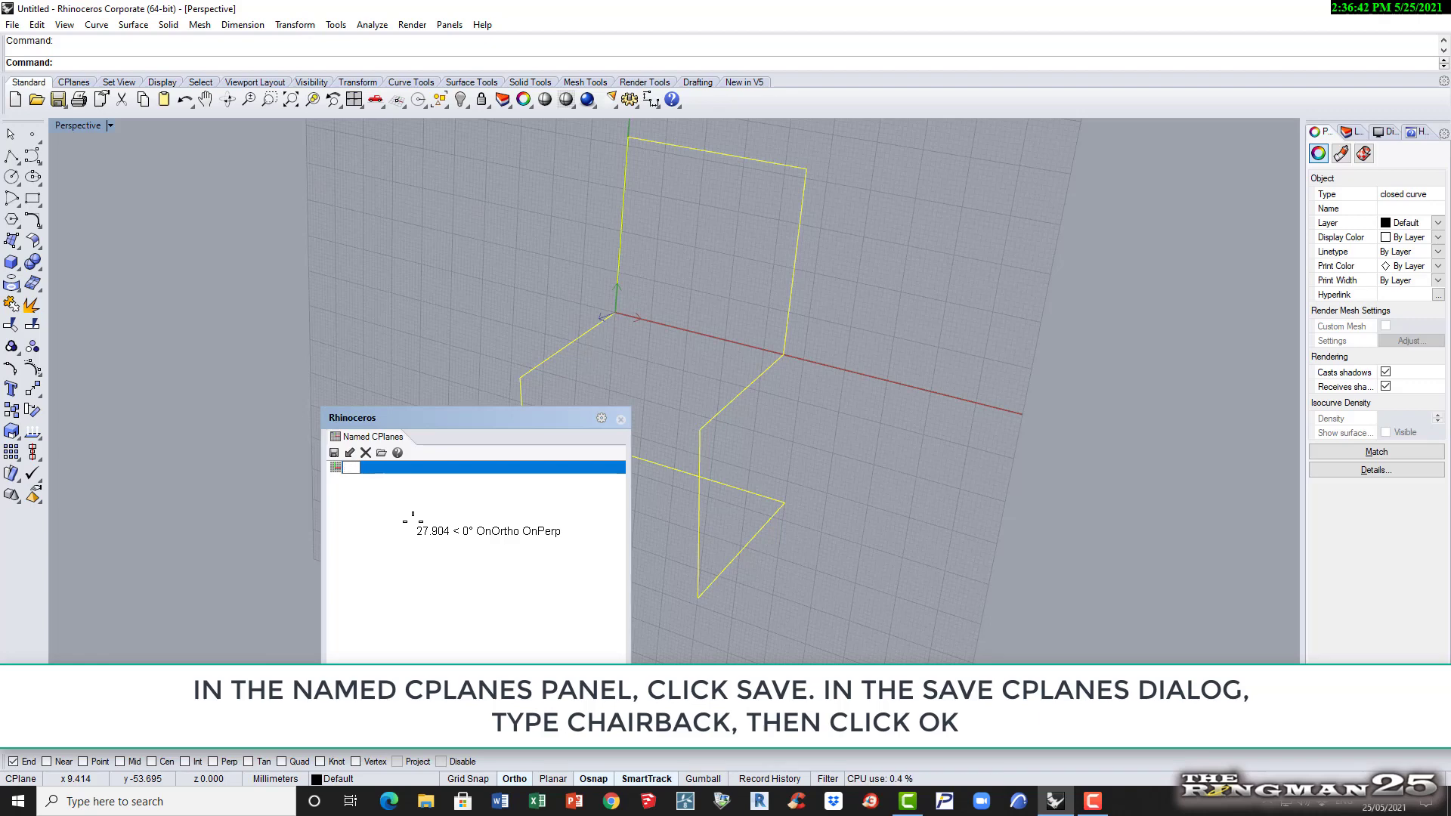
type("Chair")
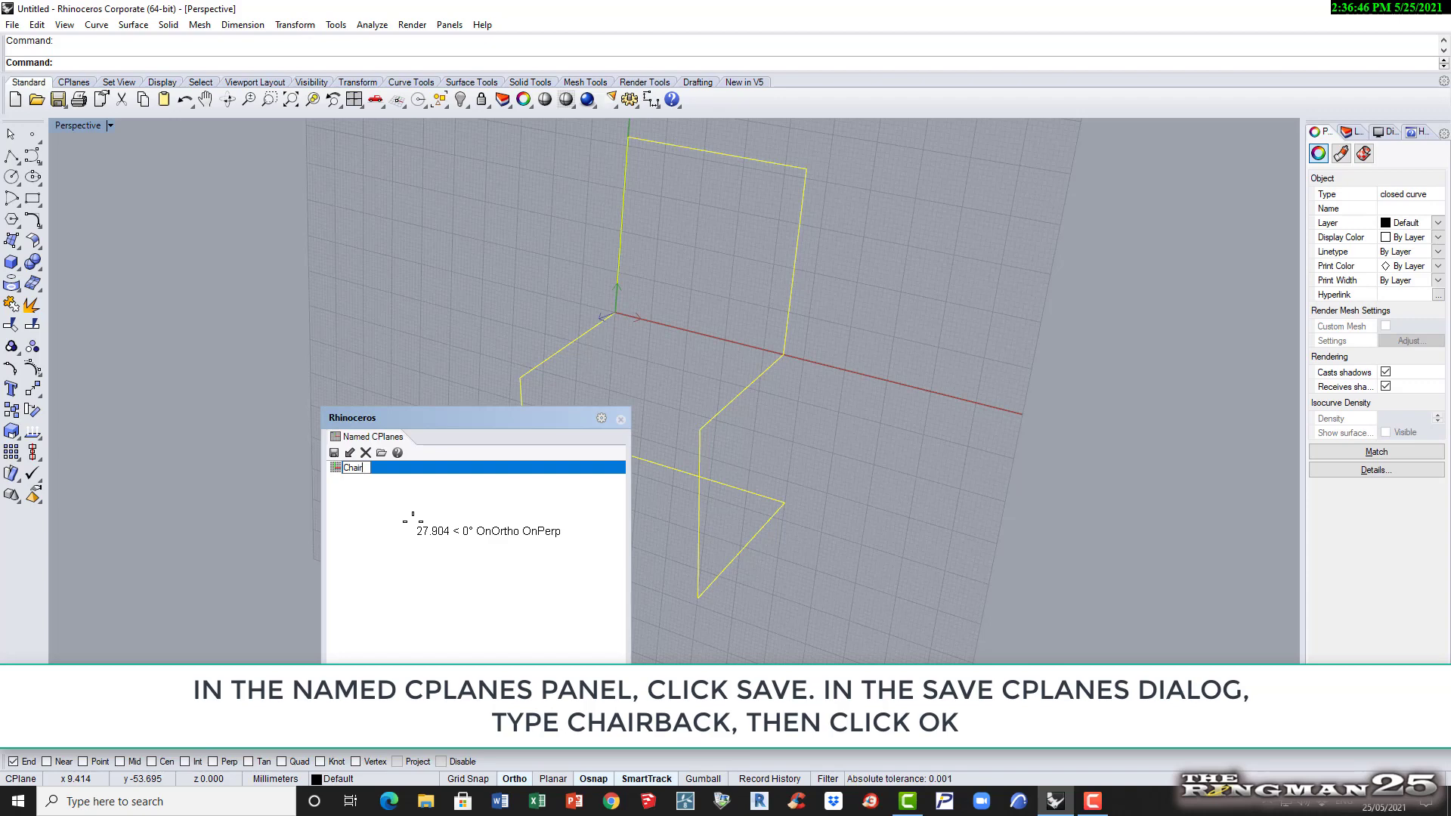
type("Back")
left_click(383, 518)
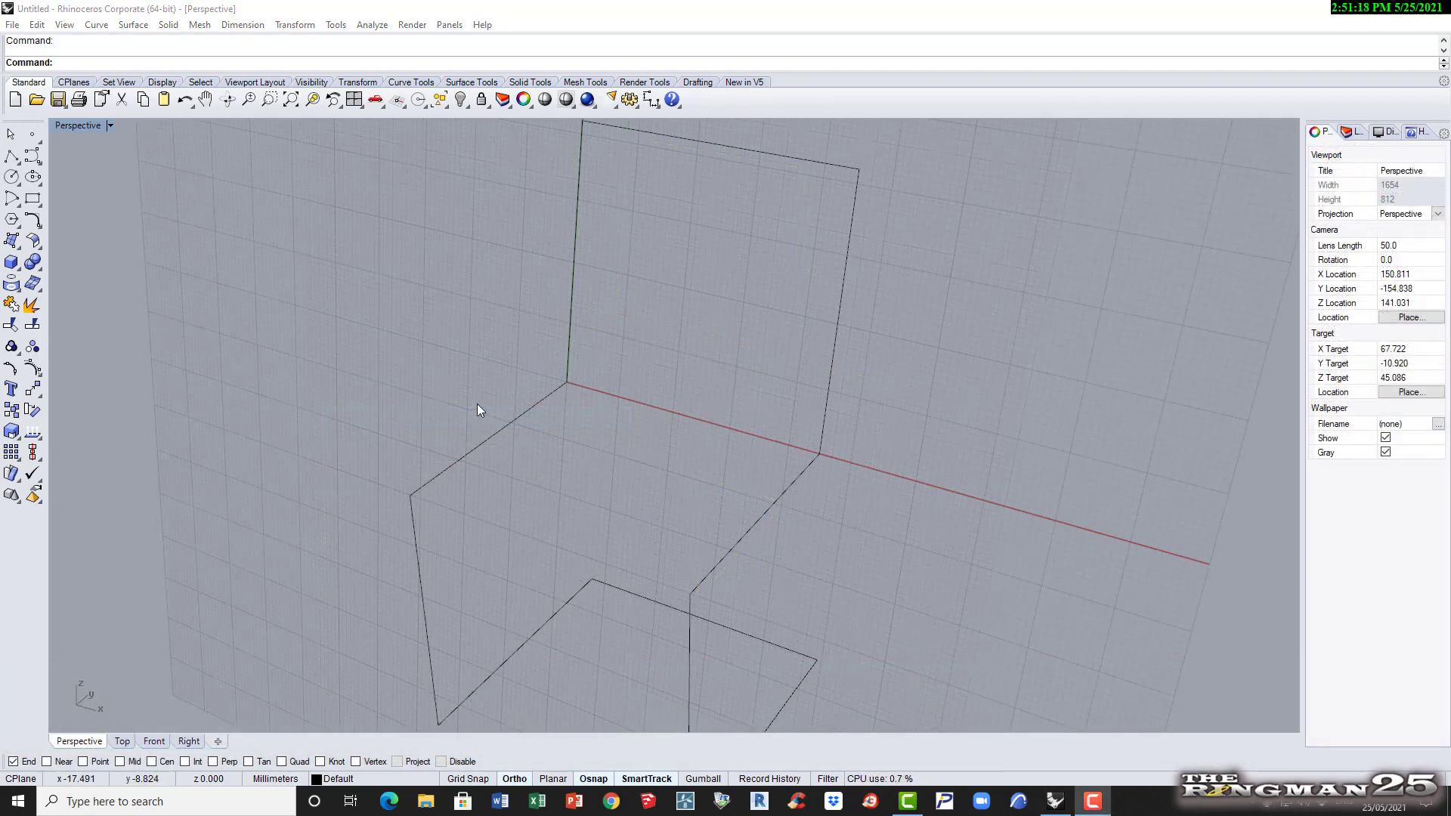
Set the Perspective viewport to the plan view of the backrest construction plane
left_click(301, 271)
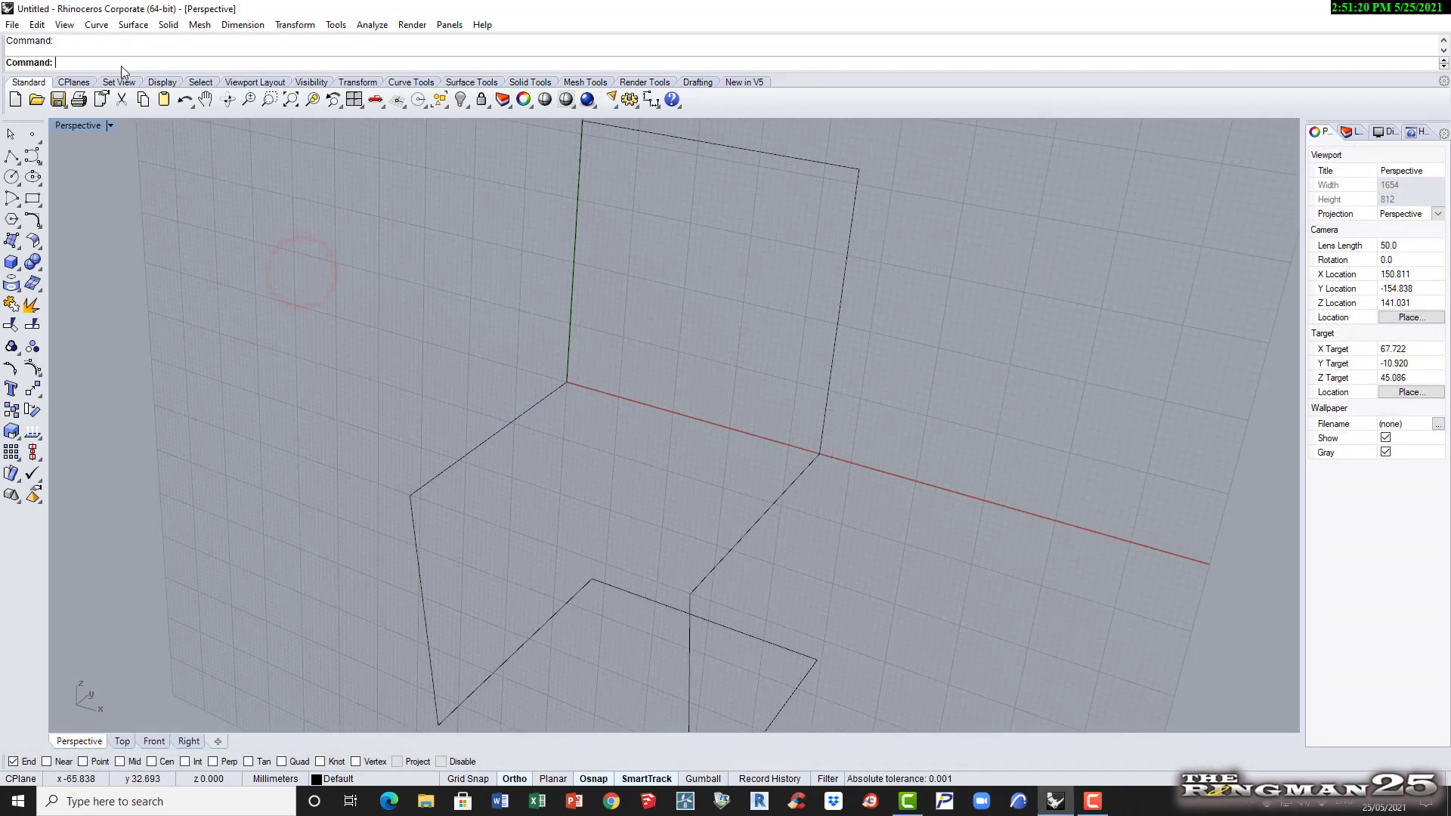
left_click(65, 25)
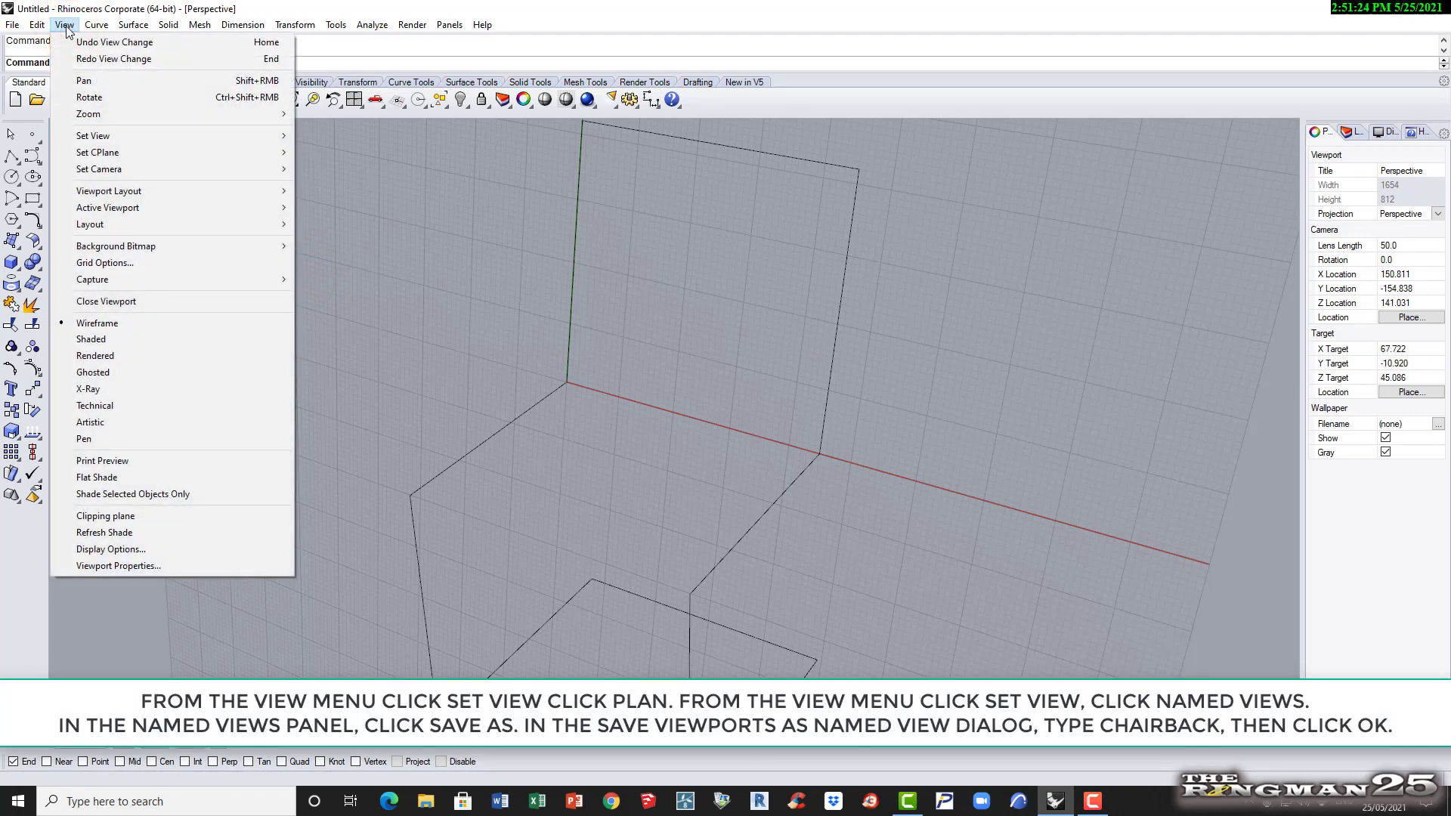
mouse_move(96, 140)
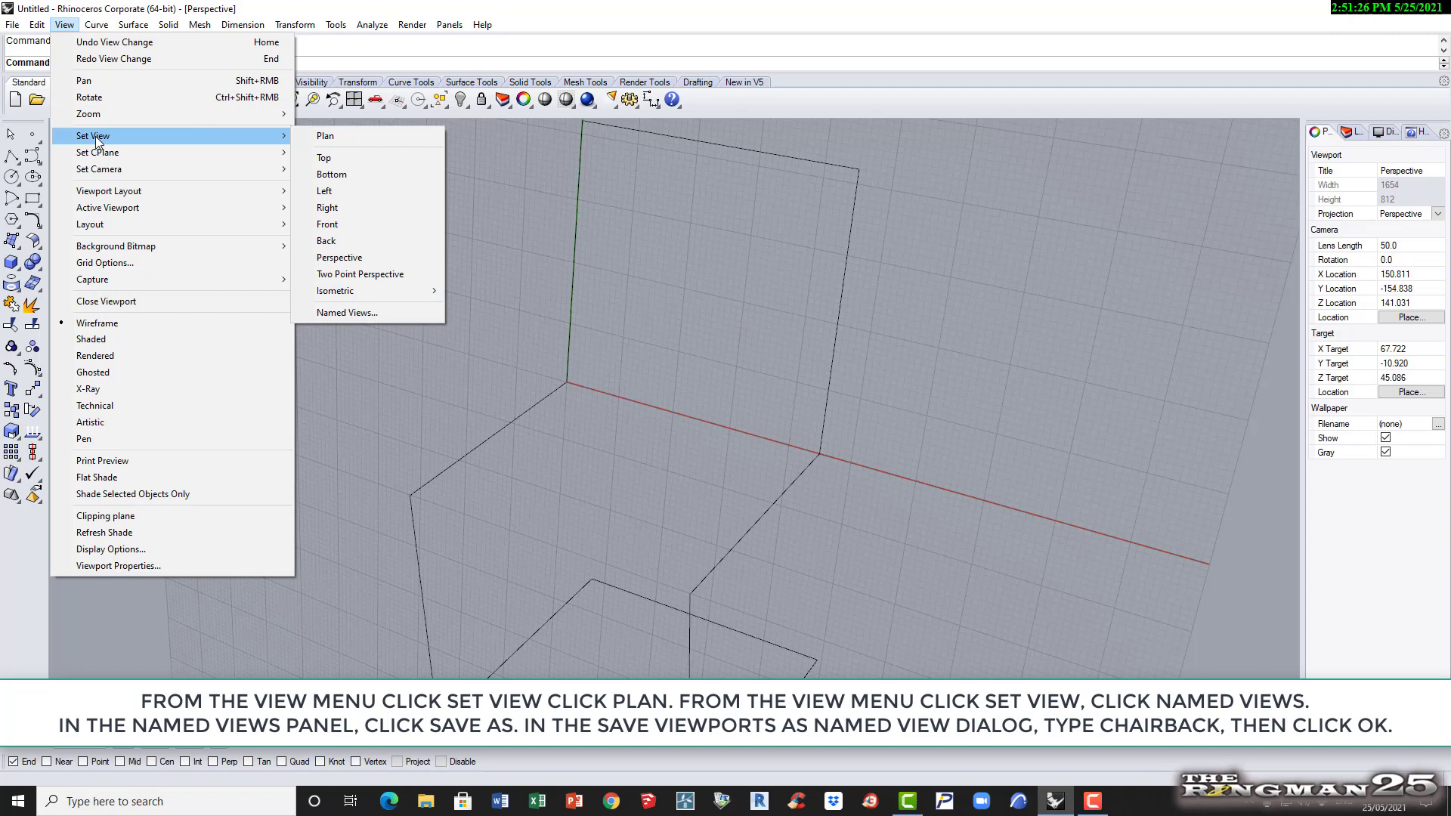
left_click(328, 137)
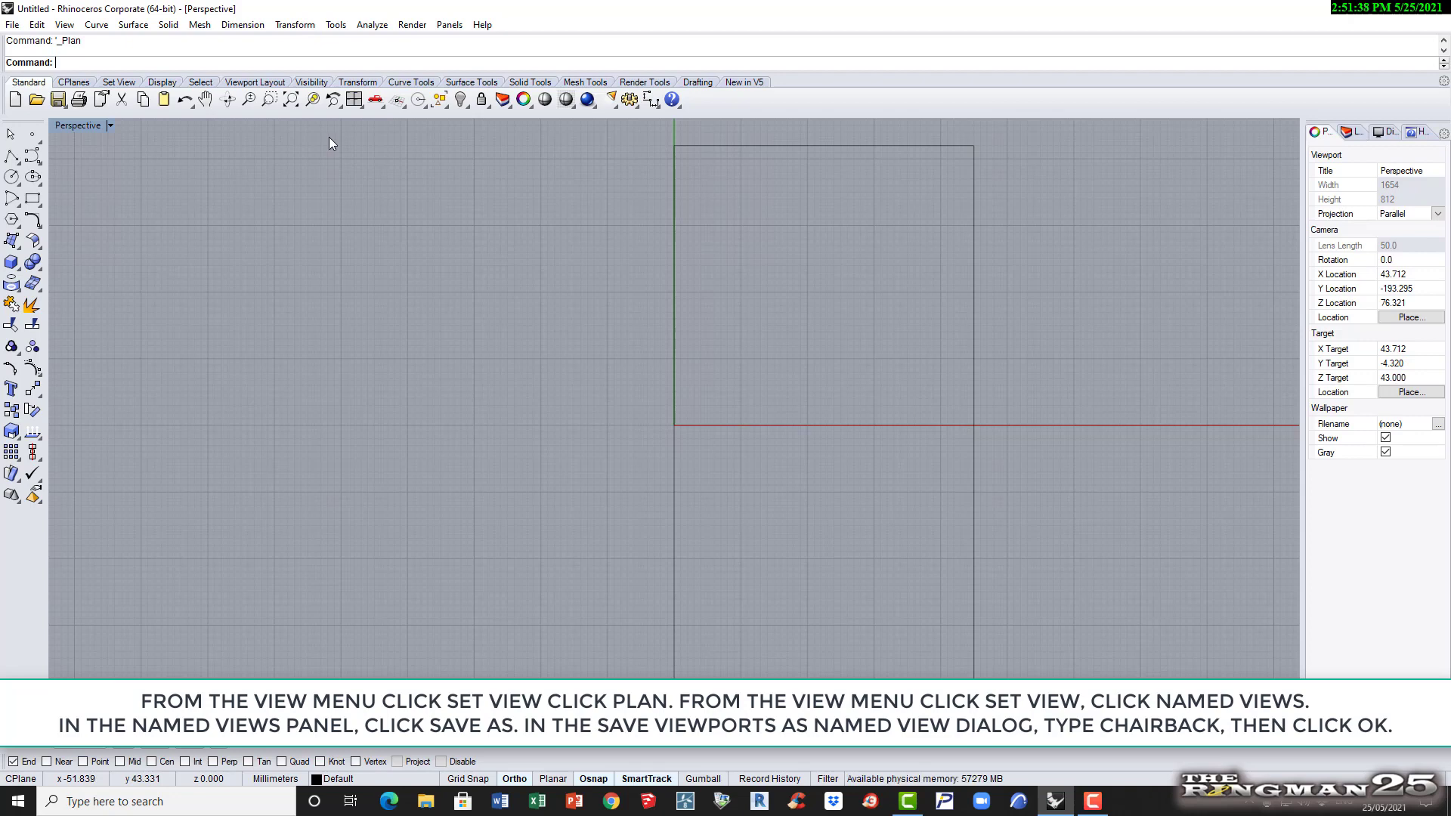
Save the current plan viewport as a named view called ChairBack and close the named views list
left_click(66, 26)
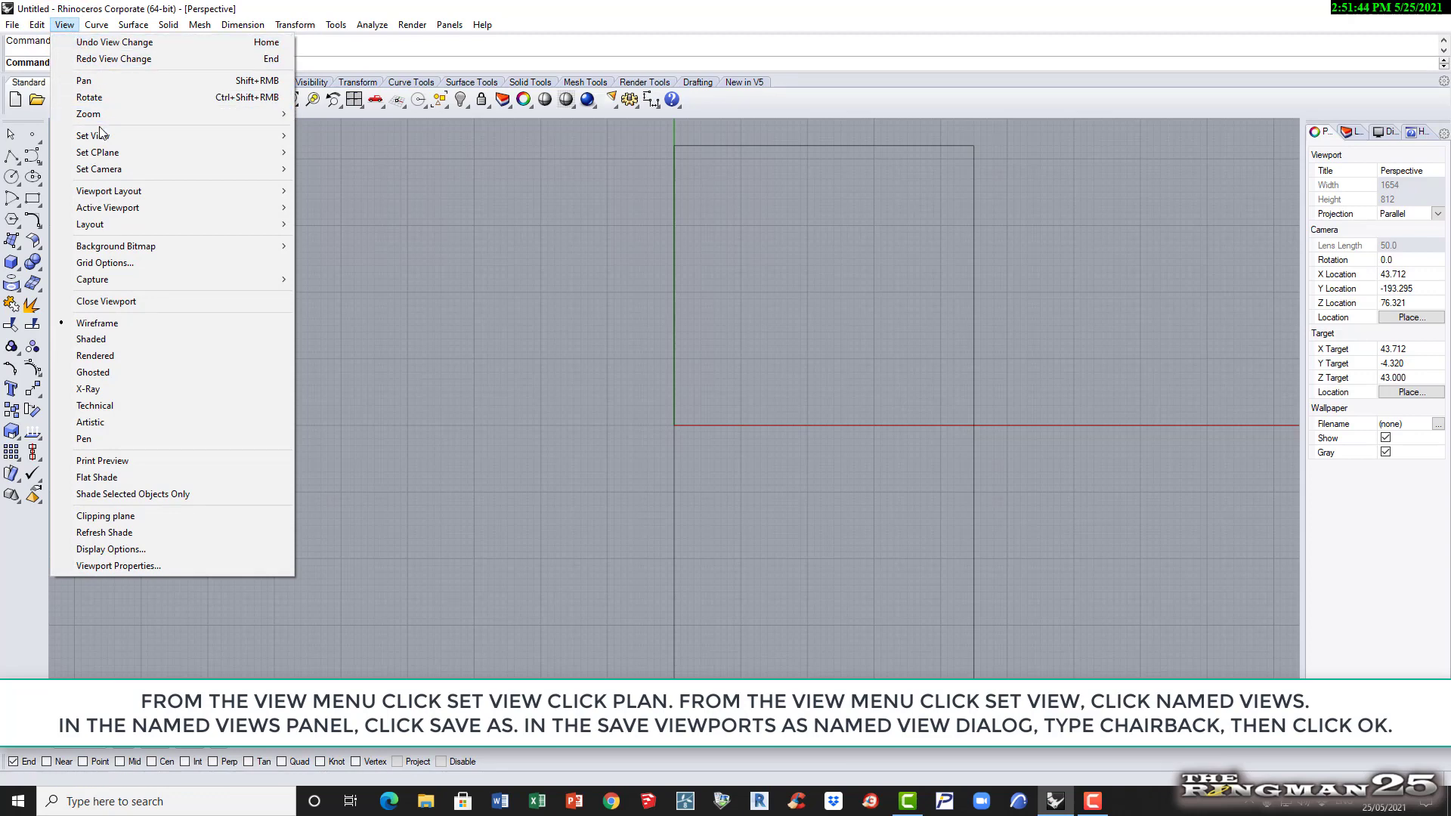
mouse_move(102, 136)
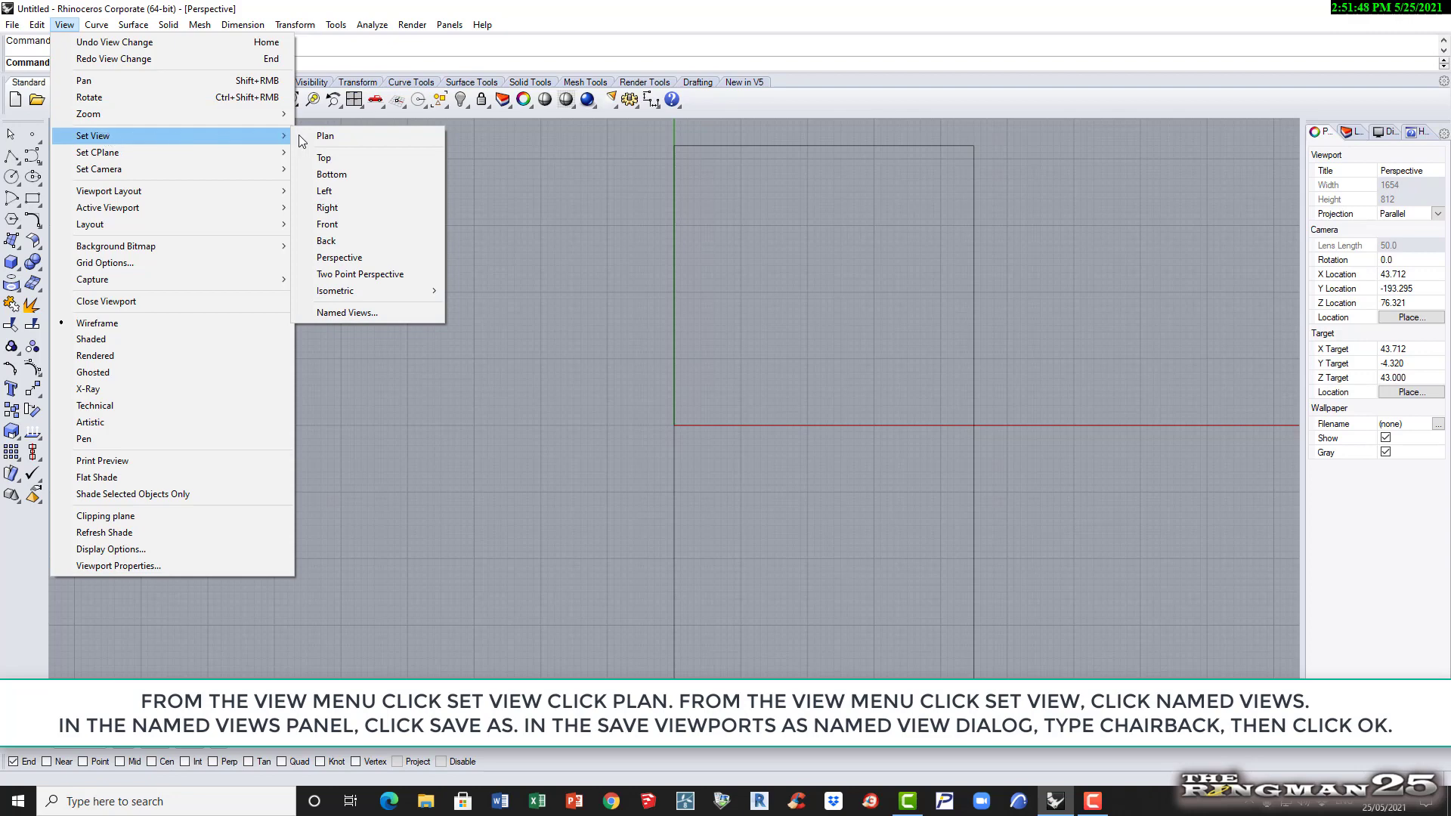
left_click(338, 314)
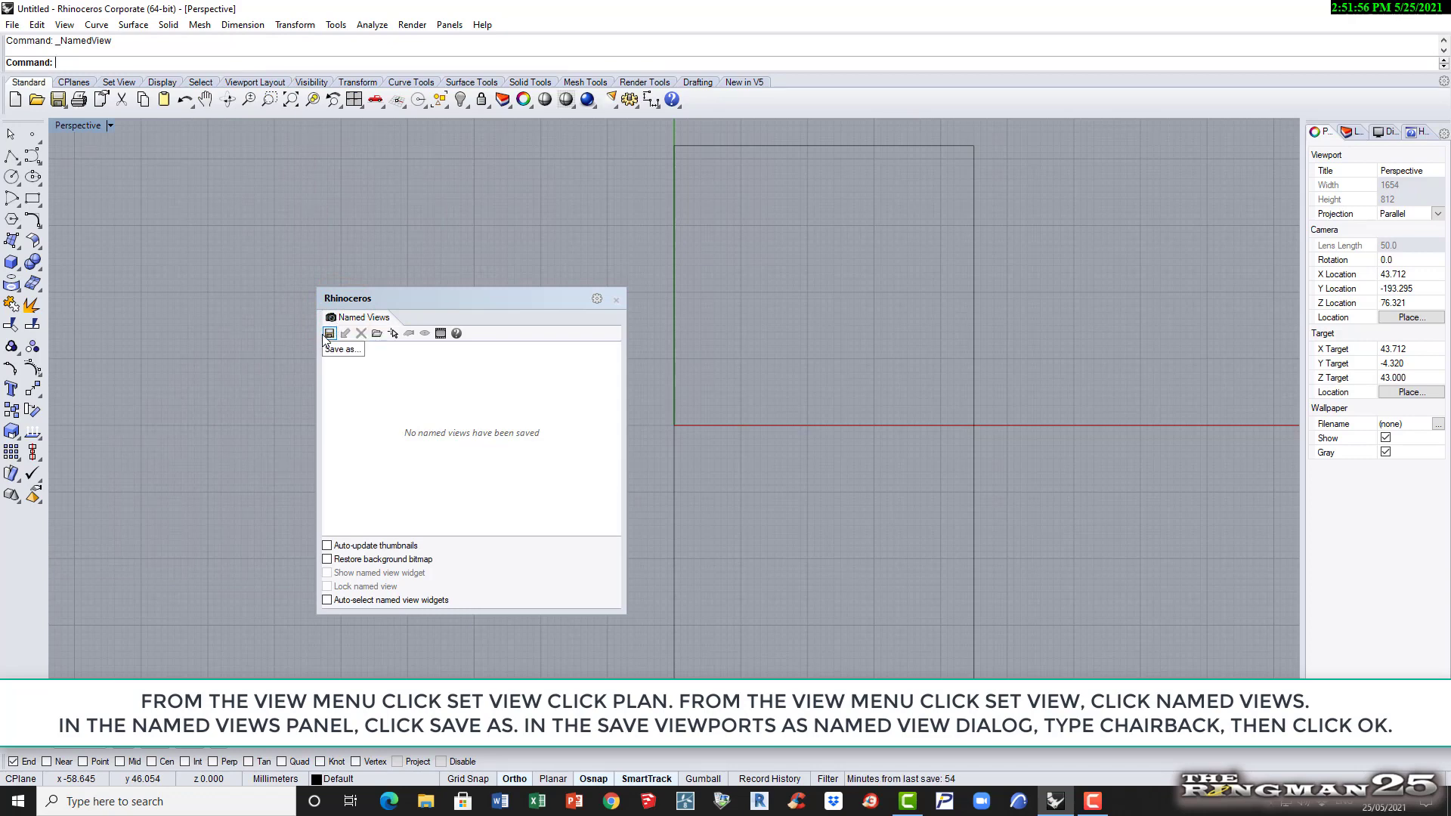
left_click(329, 334)
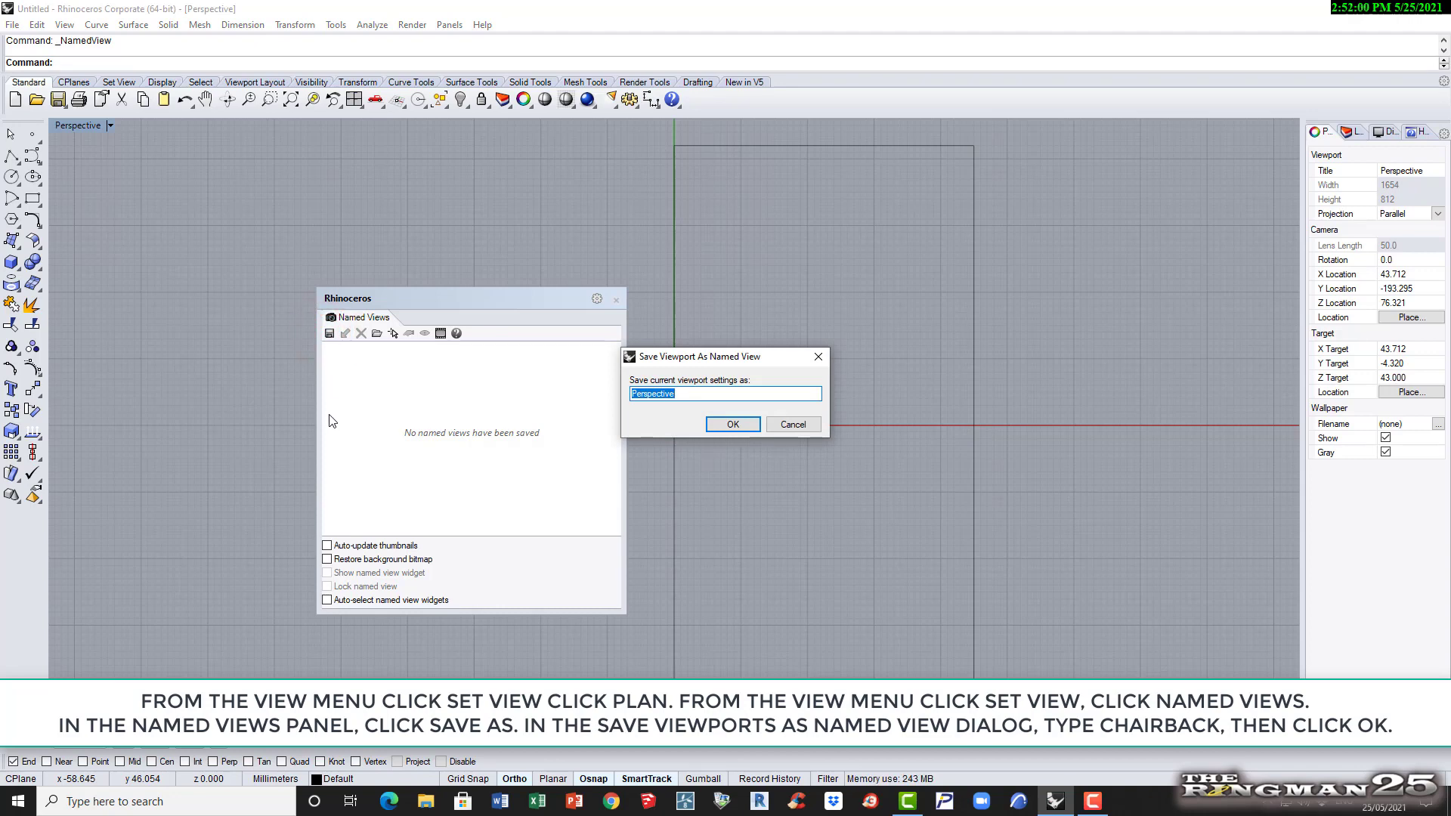
type("c")
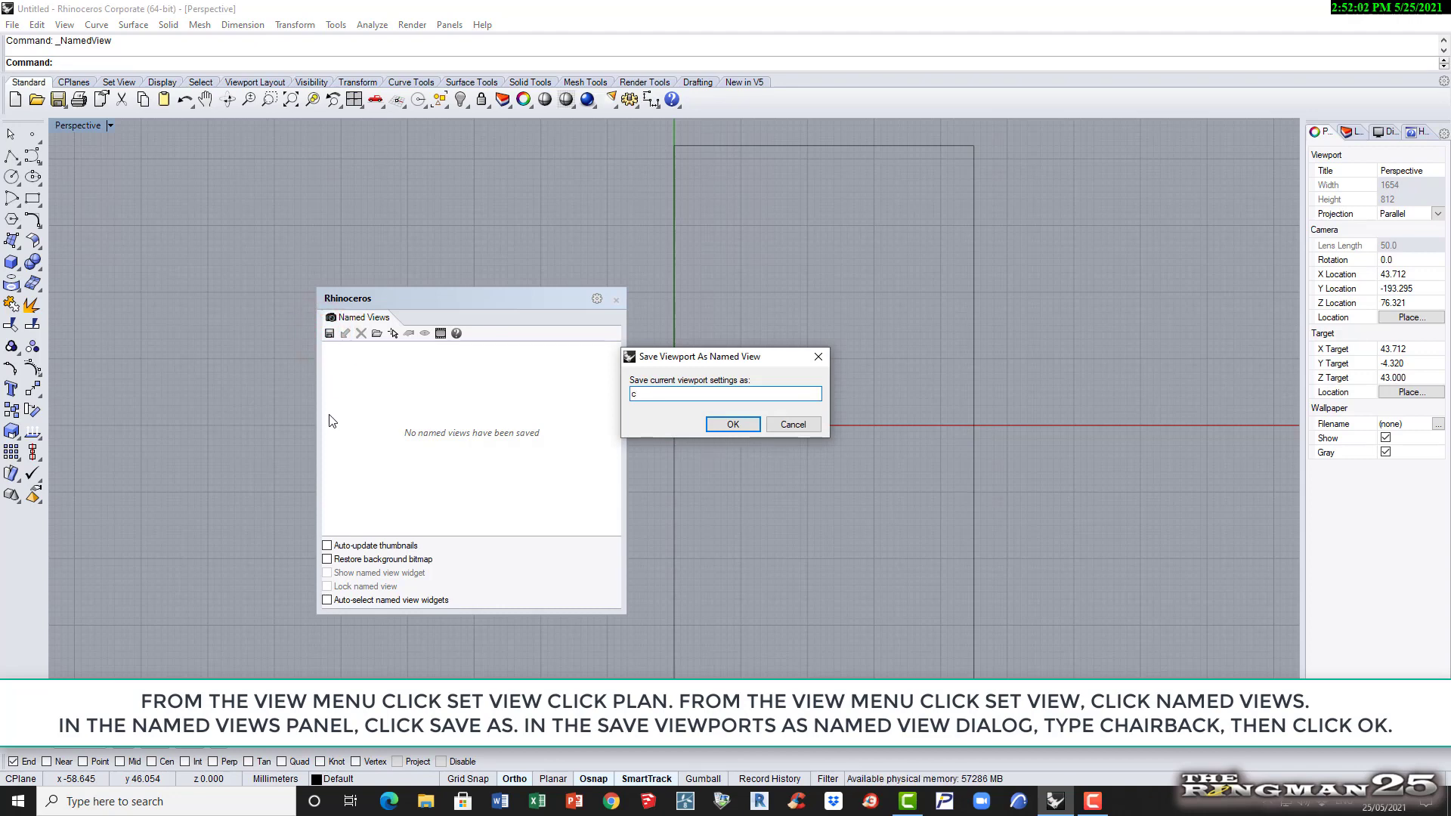
key("BackSpace")
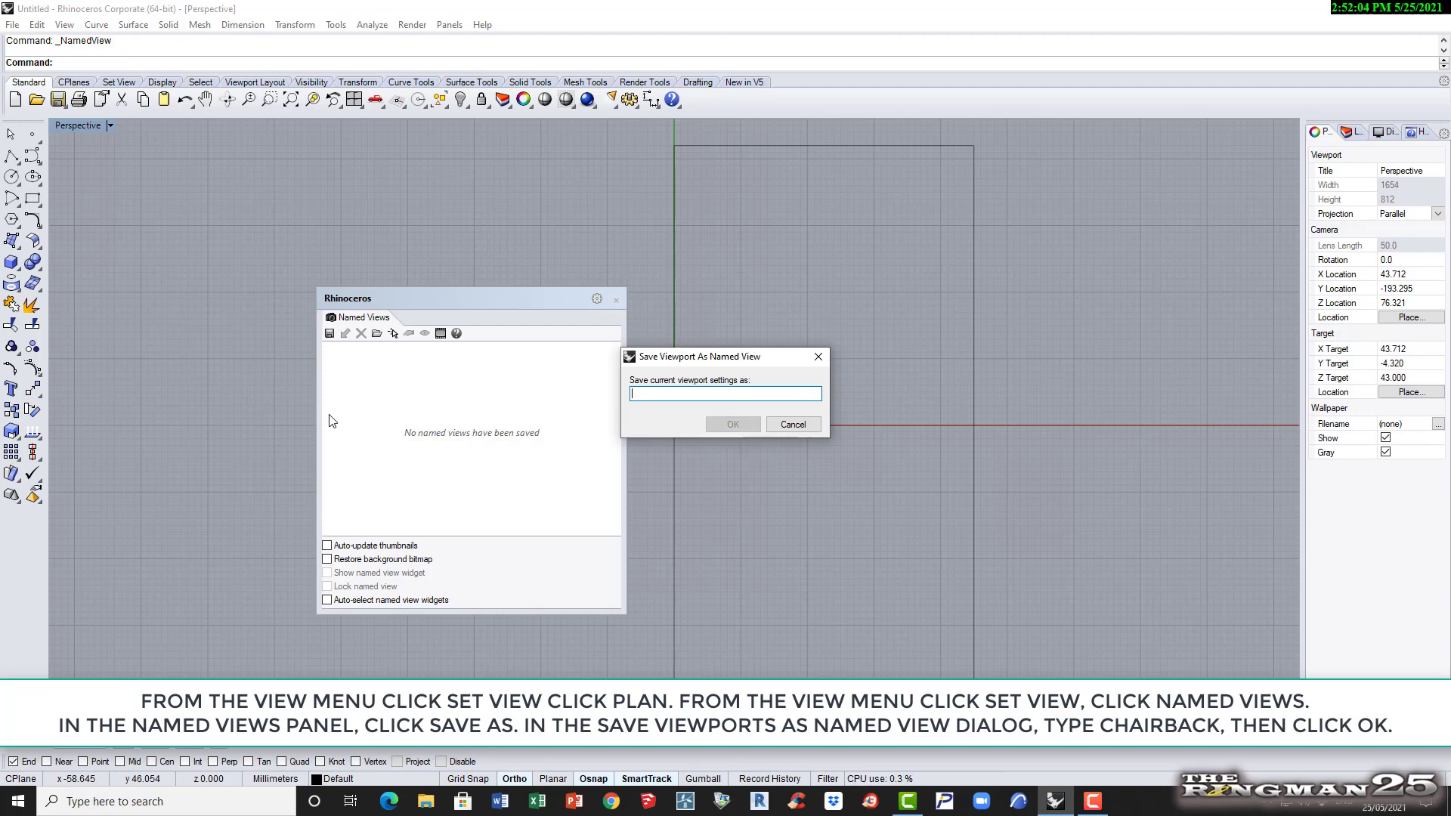
type("ChairBack")
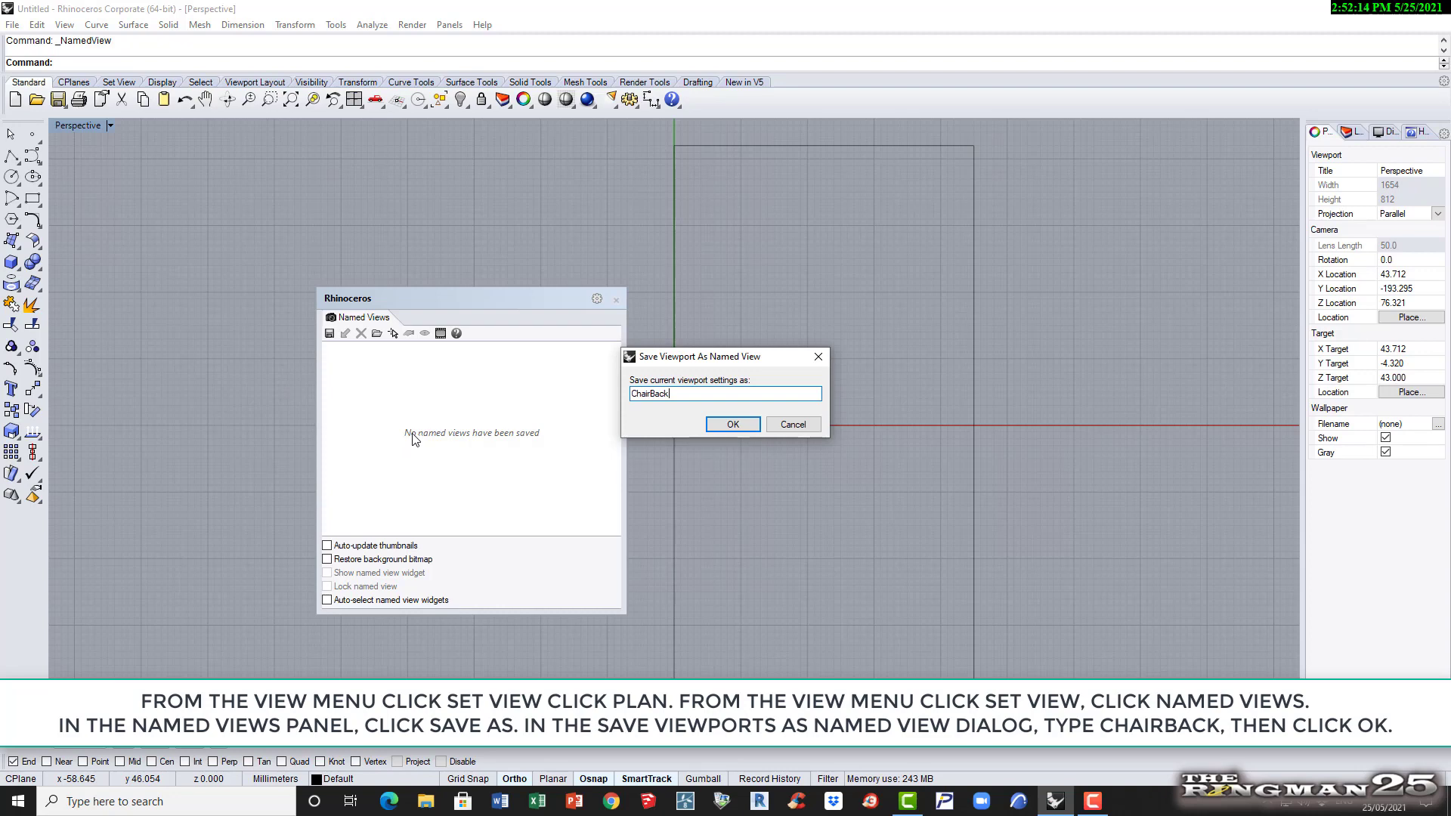
left_click(728, 426)
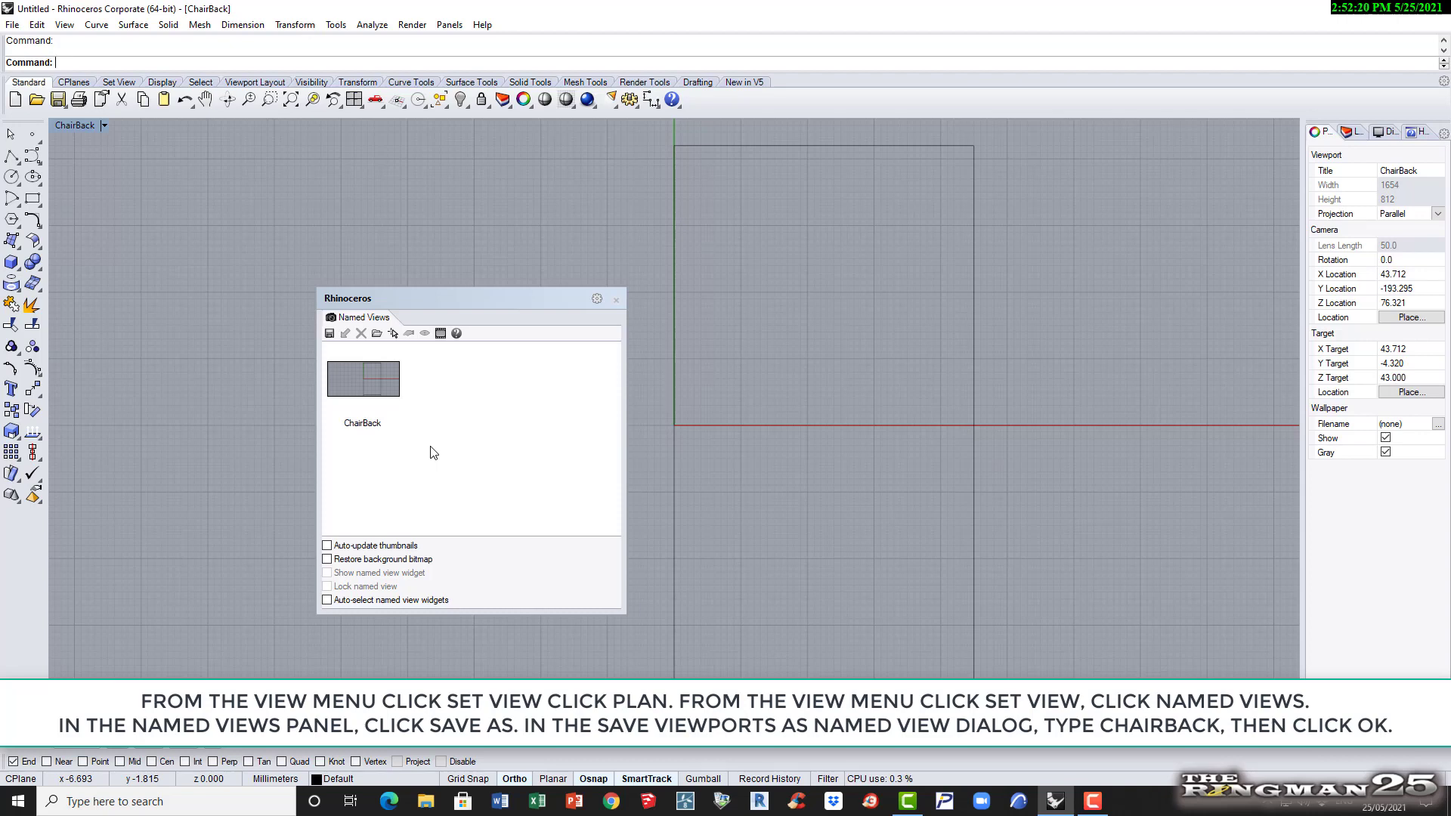
left_click(615, 301)
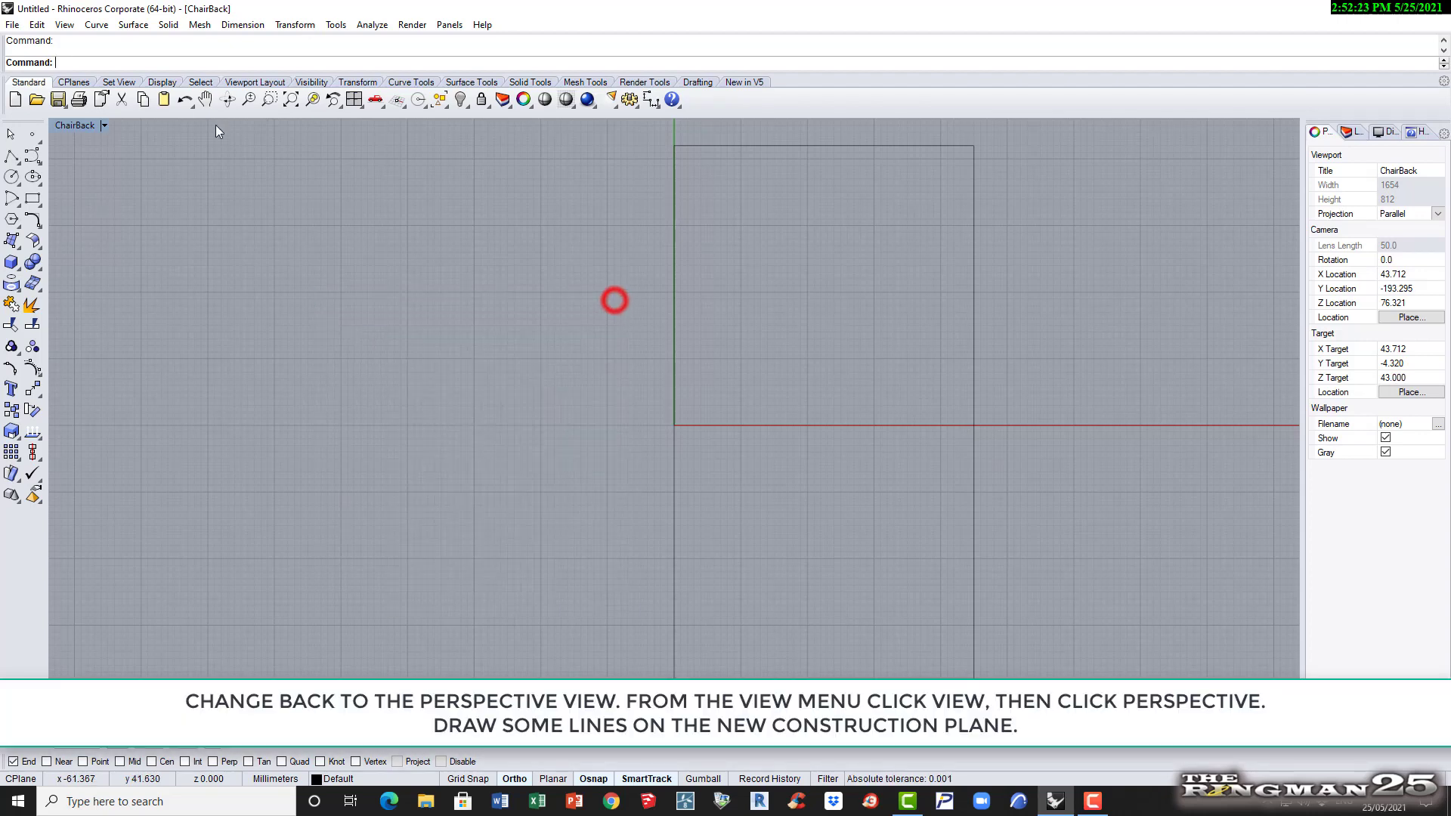
Switch the viewport from the ChairBack plan to the Perspective view with the whole backrest in sight
left_click(65, 25)
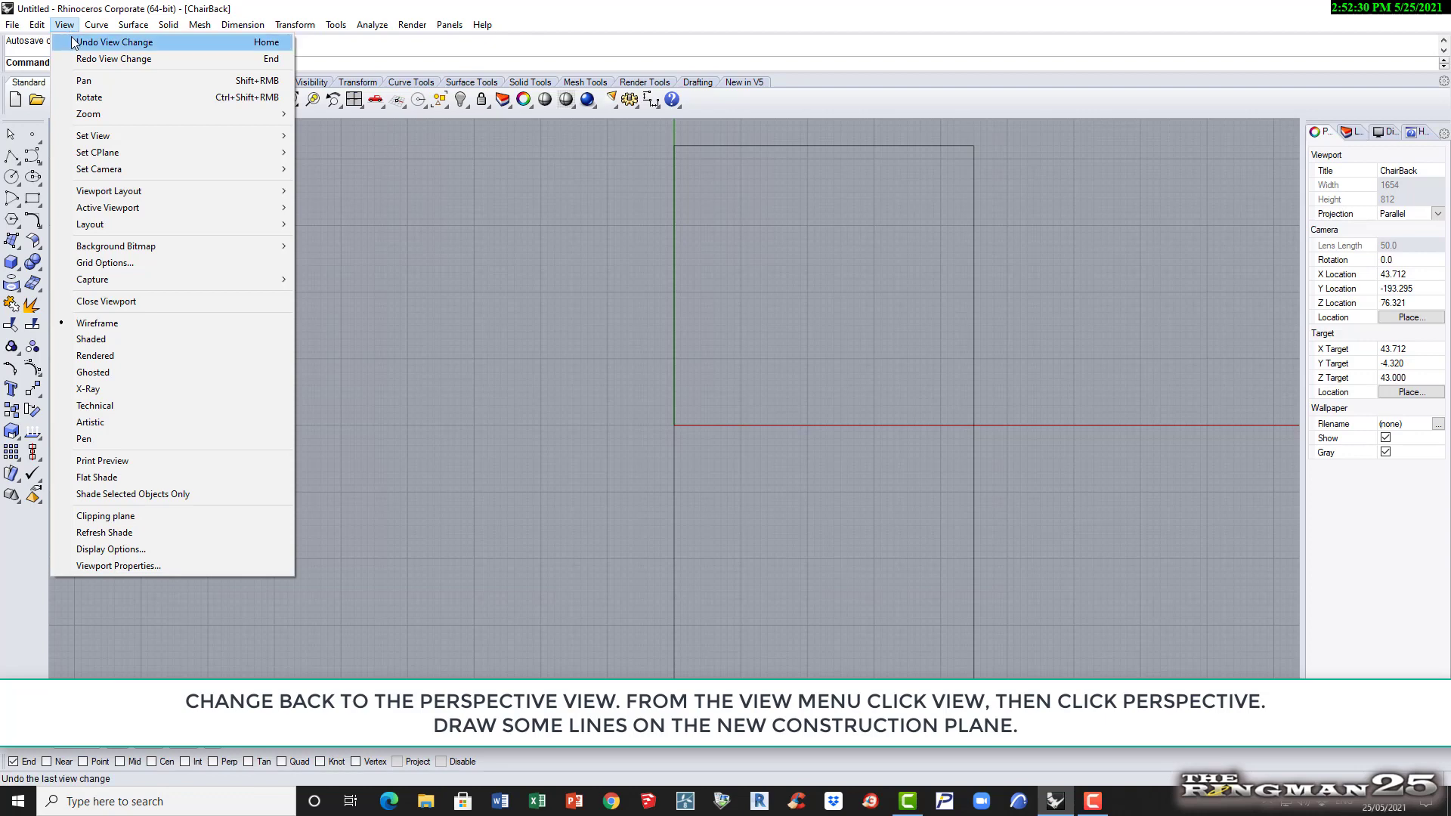
mouse_move(132, 136)
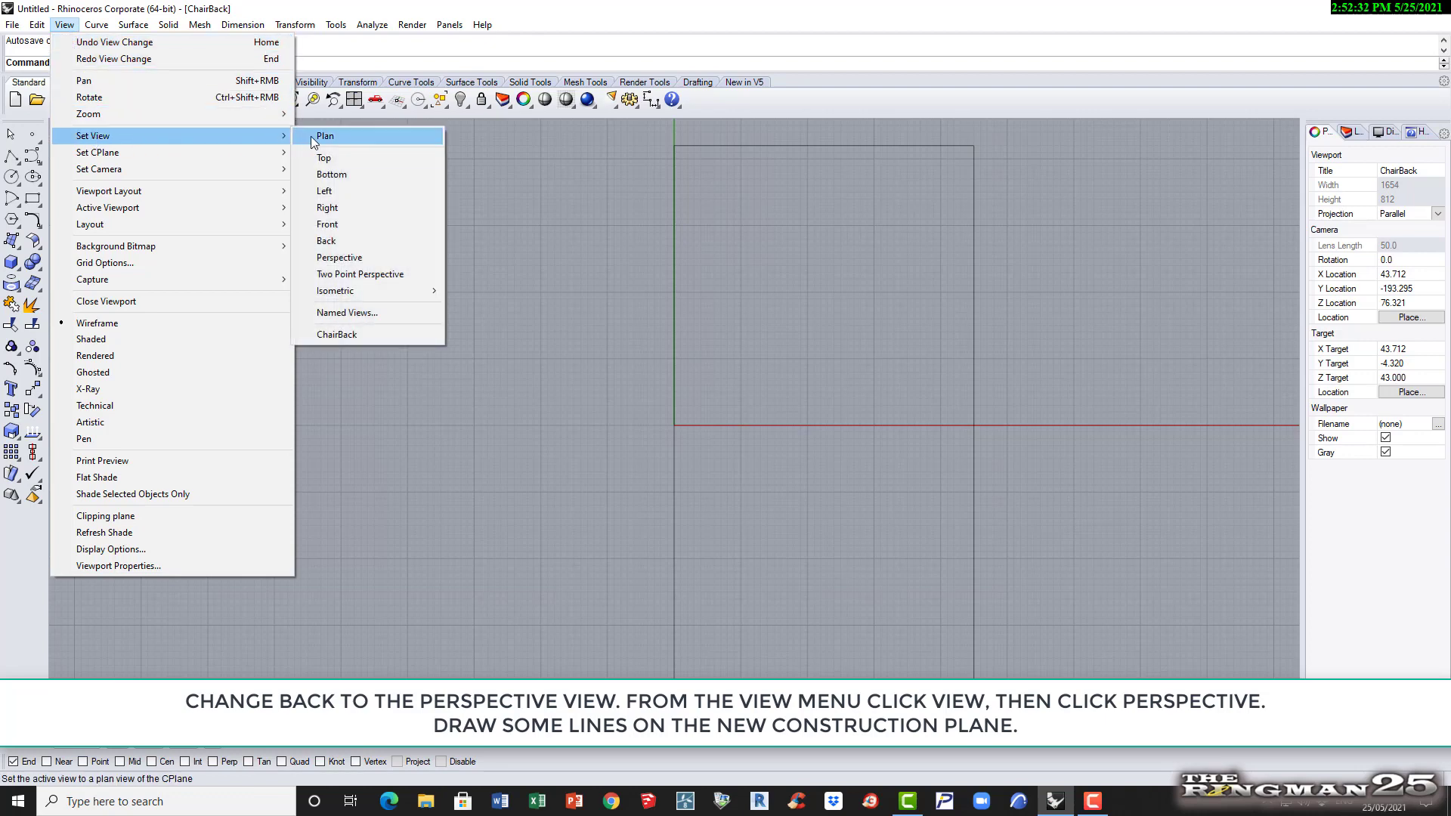
left_click(346, 259)
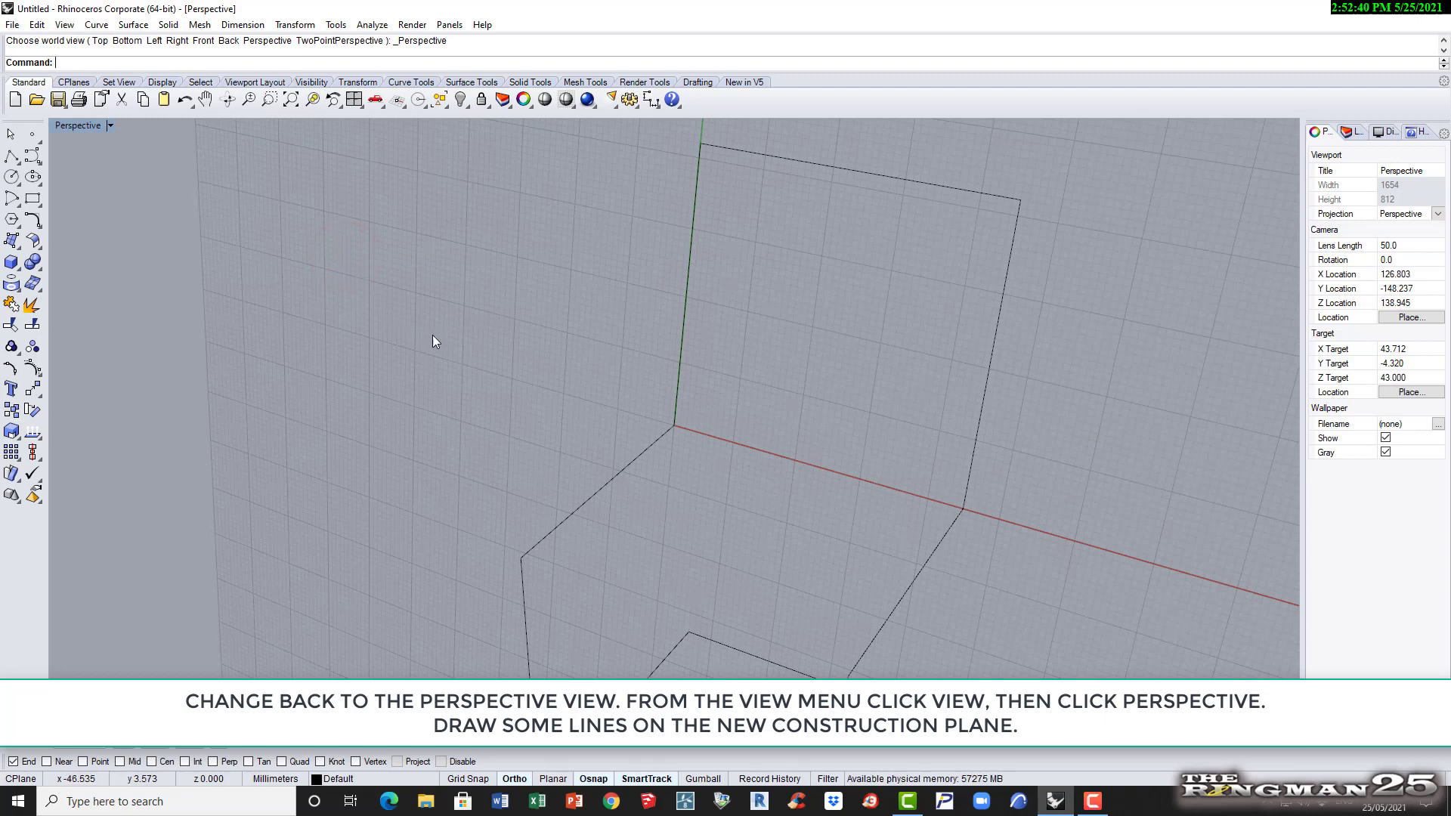
scroll(575, 374, "down", 4)
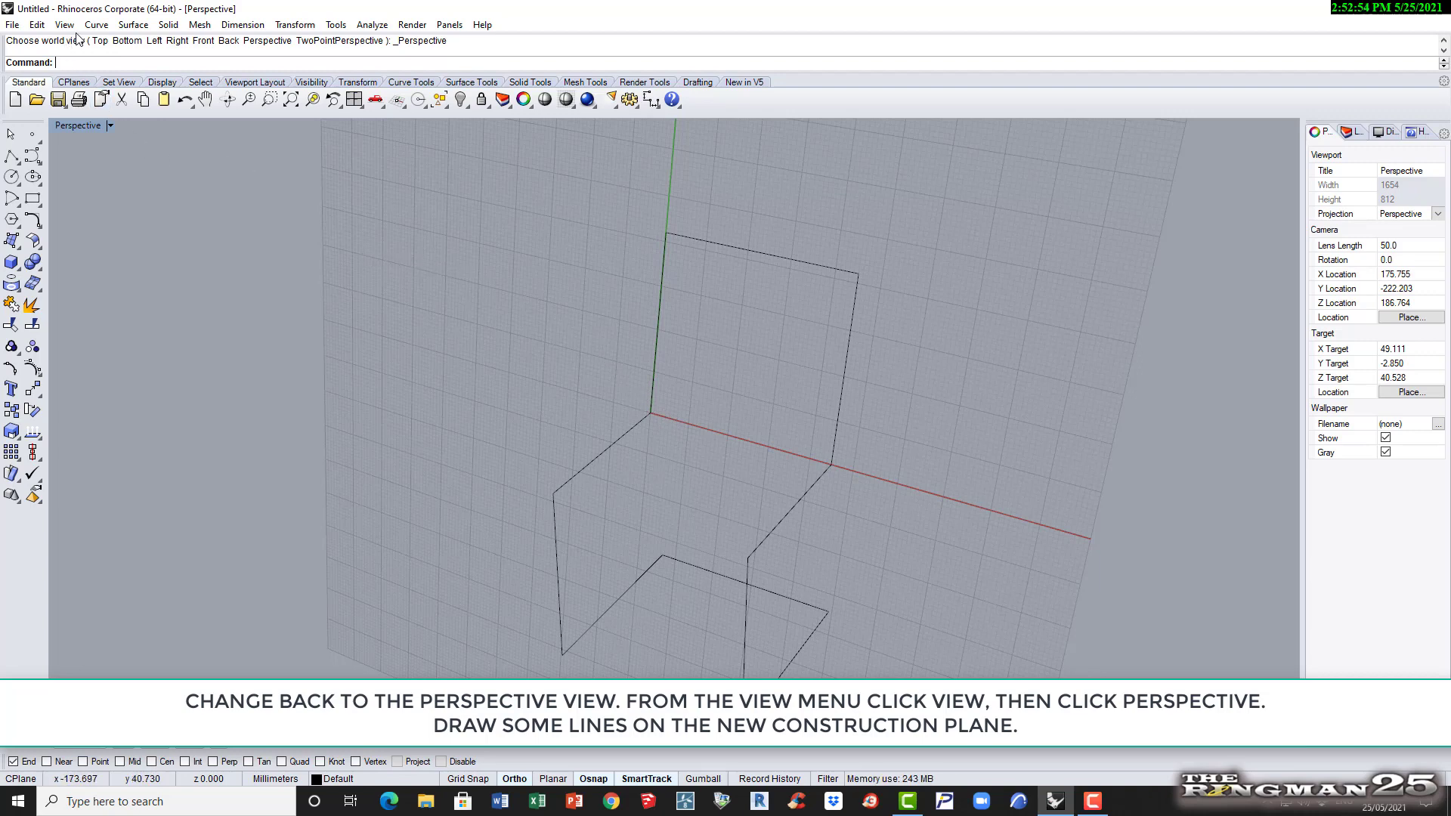
Draw a corner-to-corner rectangle inside the backrest outline on the ChairBack construction plane
left_click(98, 25)
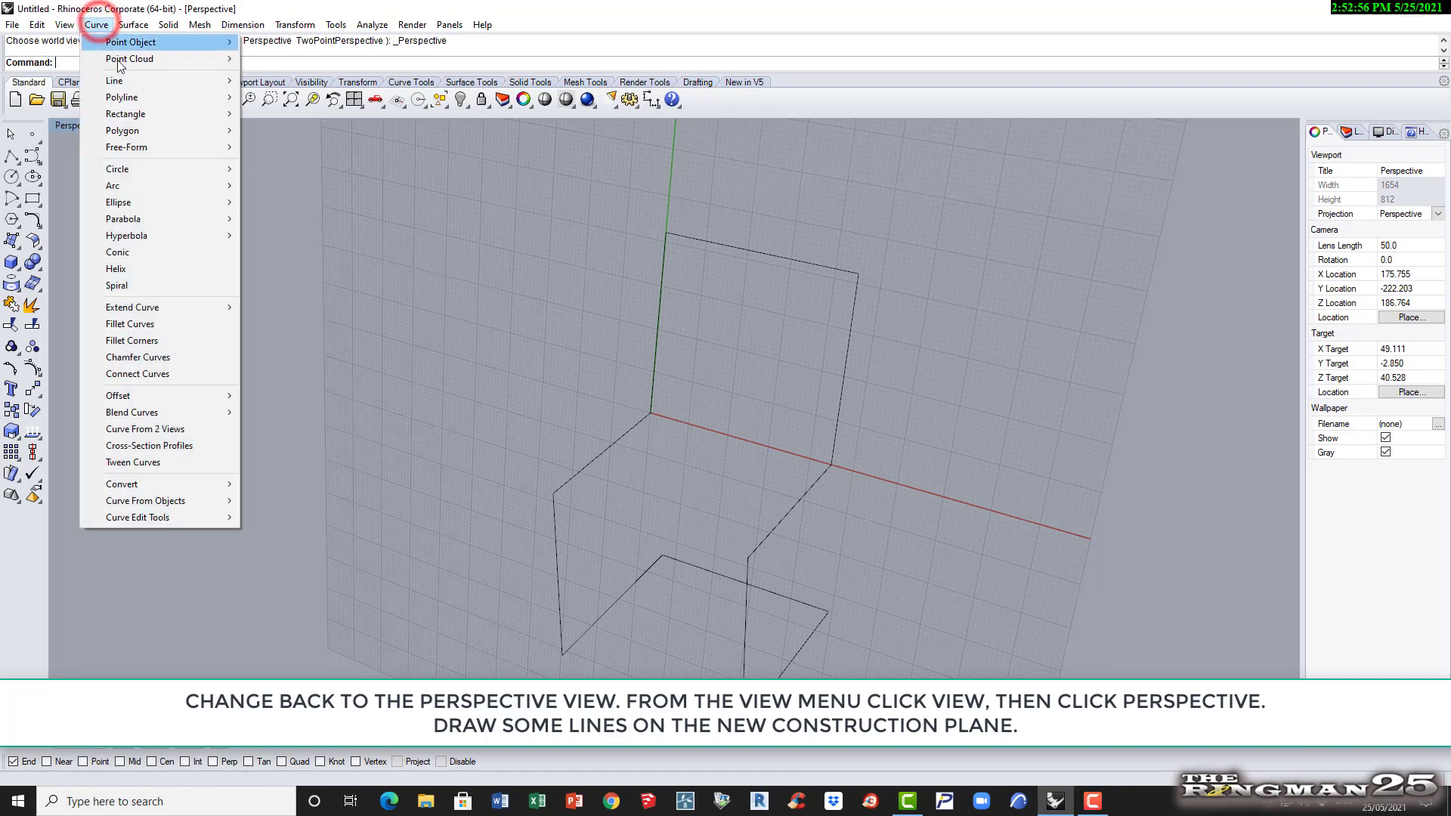
mouse_move(181, 98)
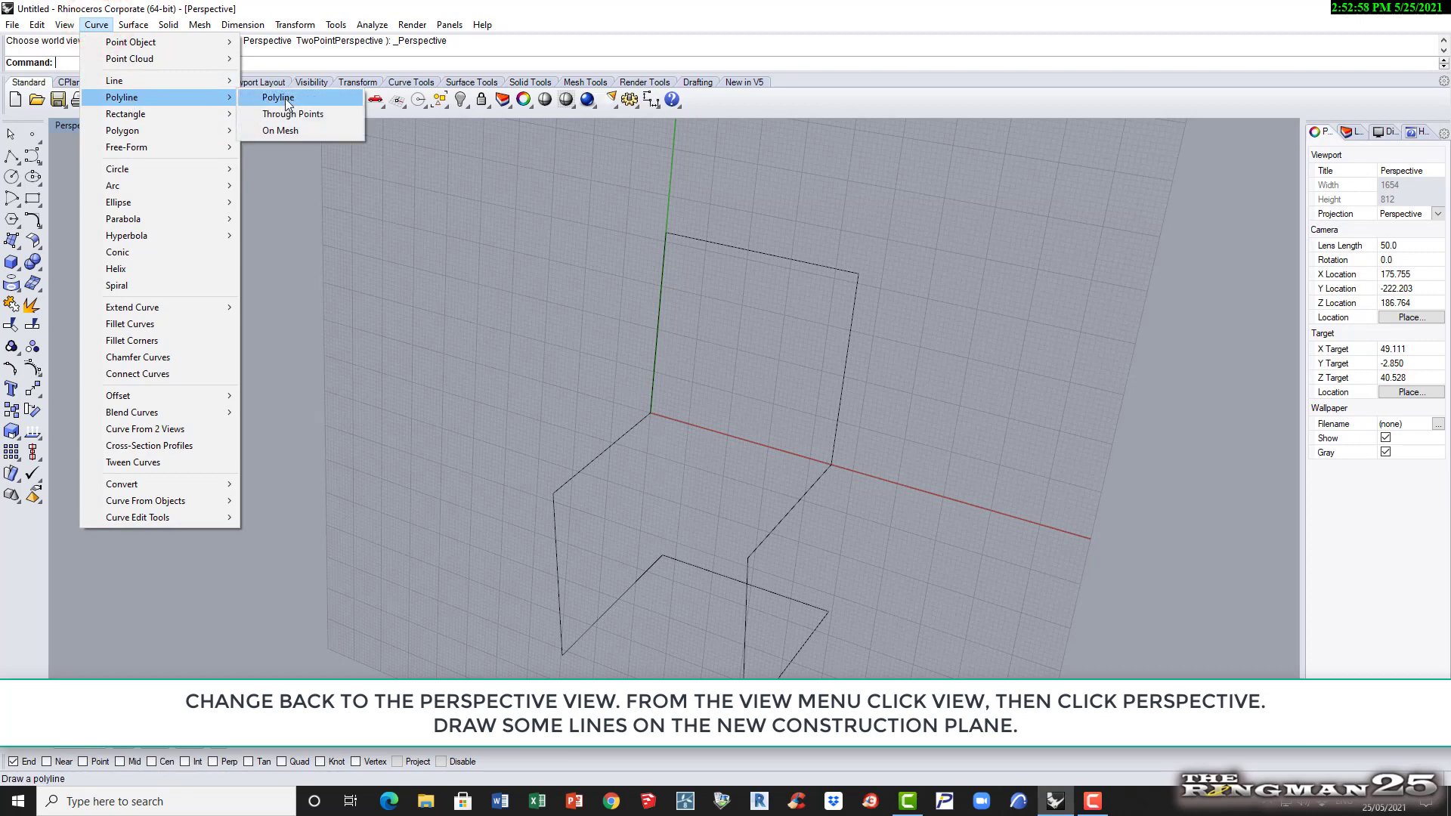
mouse_move(230, 119)
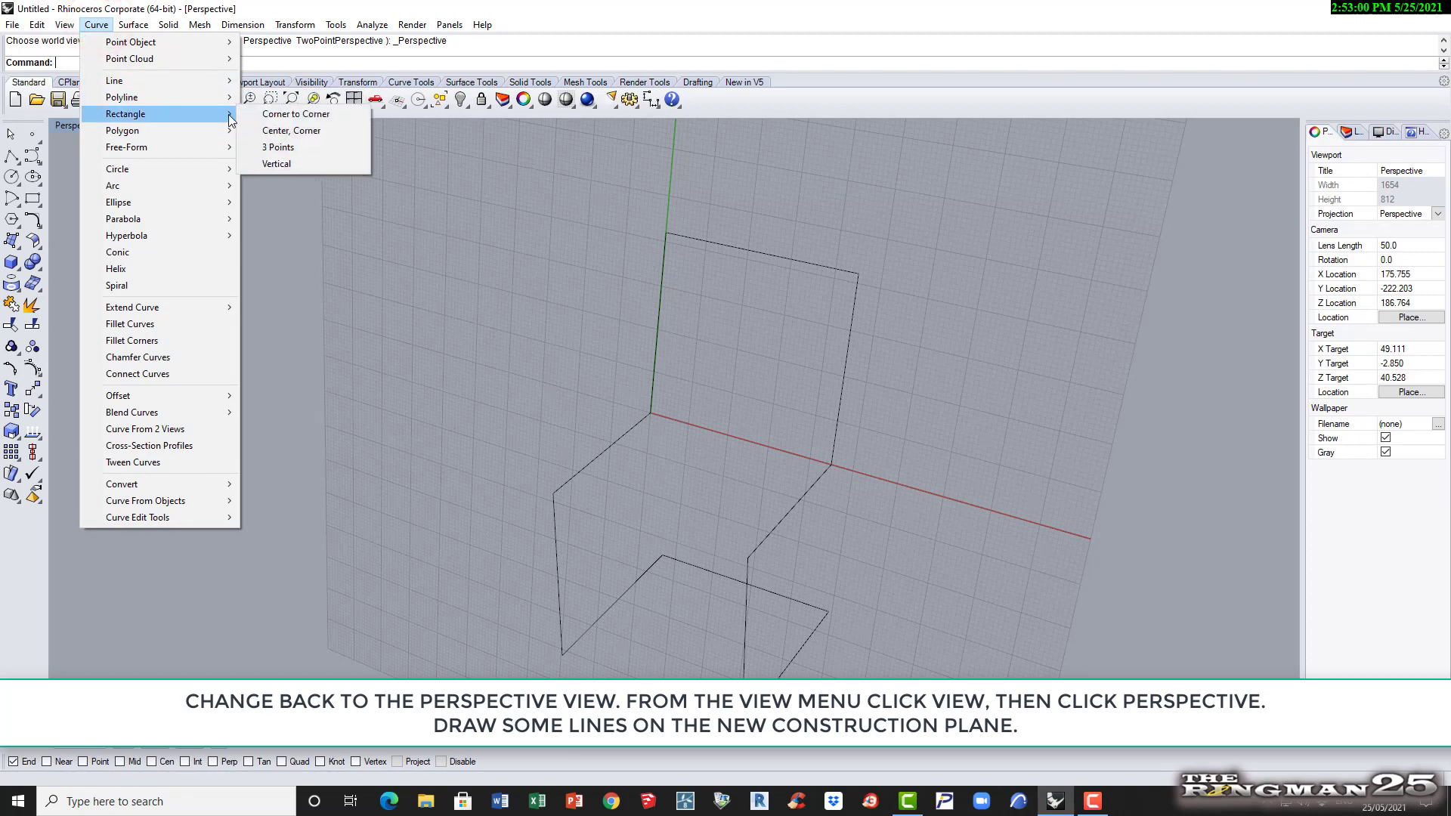
left_click(268, 114)
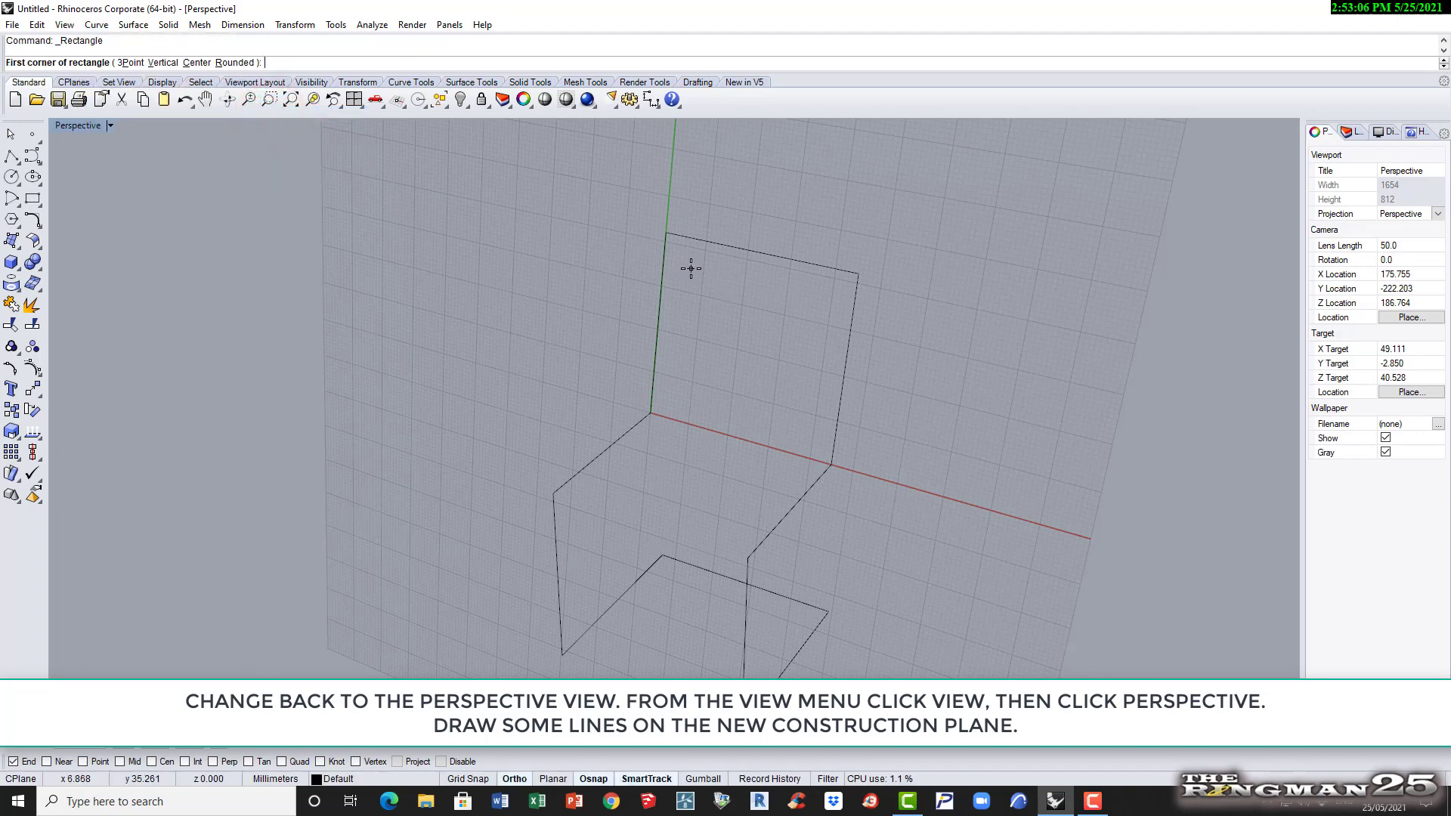
left_click(820, 295)
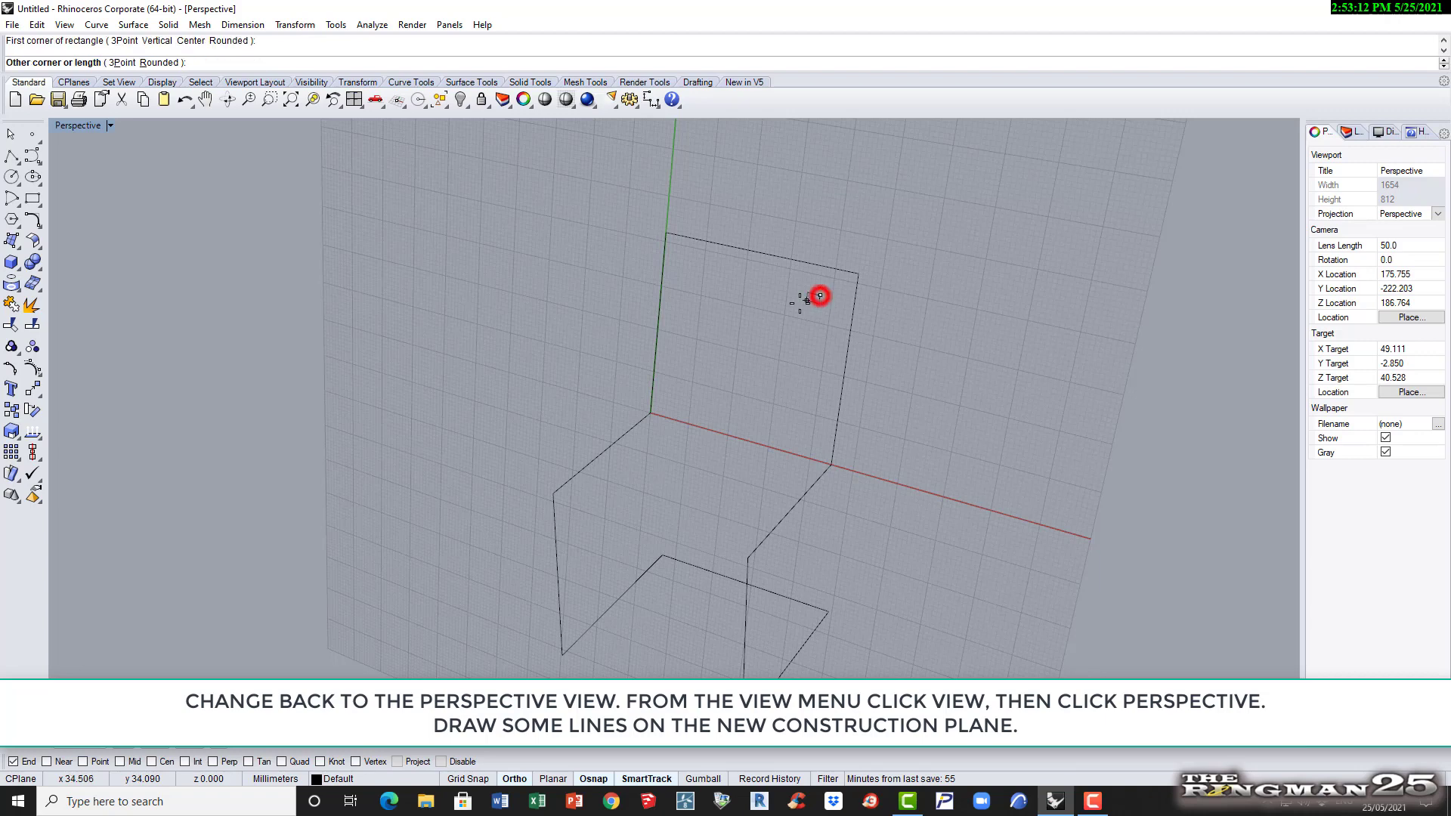
left_click(682, 392)
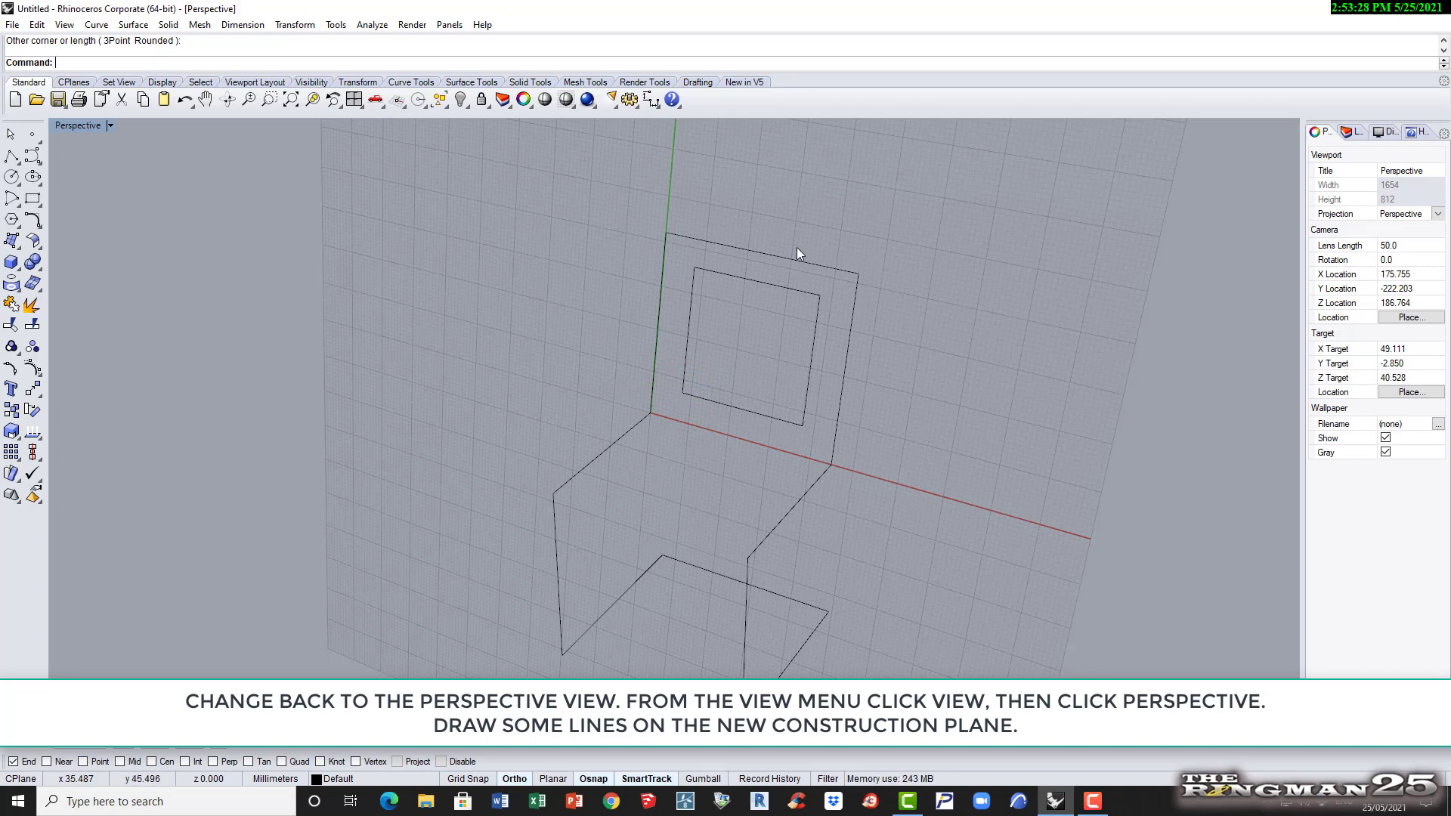
Draw a second, slightly smaller corner-to-corner rectangle just inside the first one on the backrest
scroll(799, 358, "up", 2)
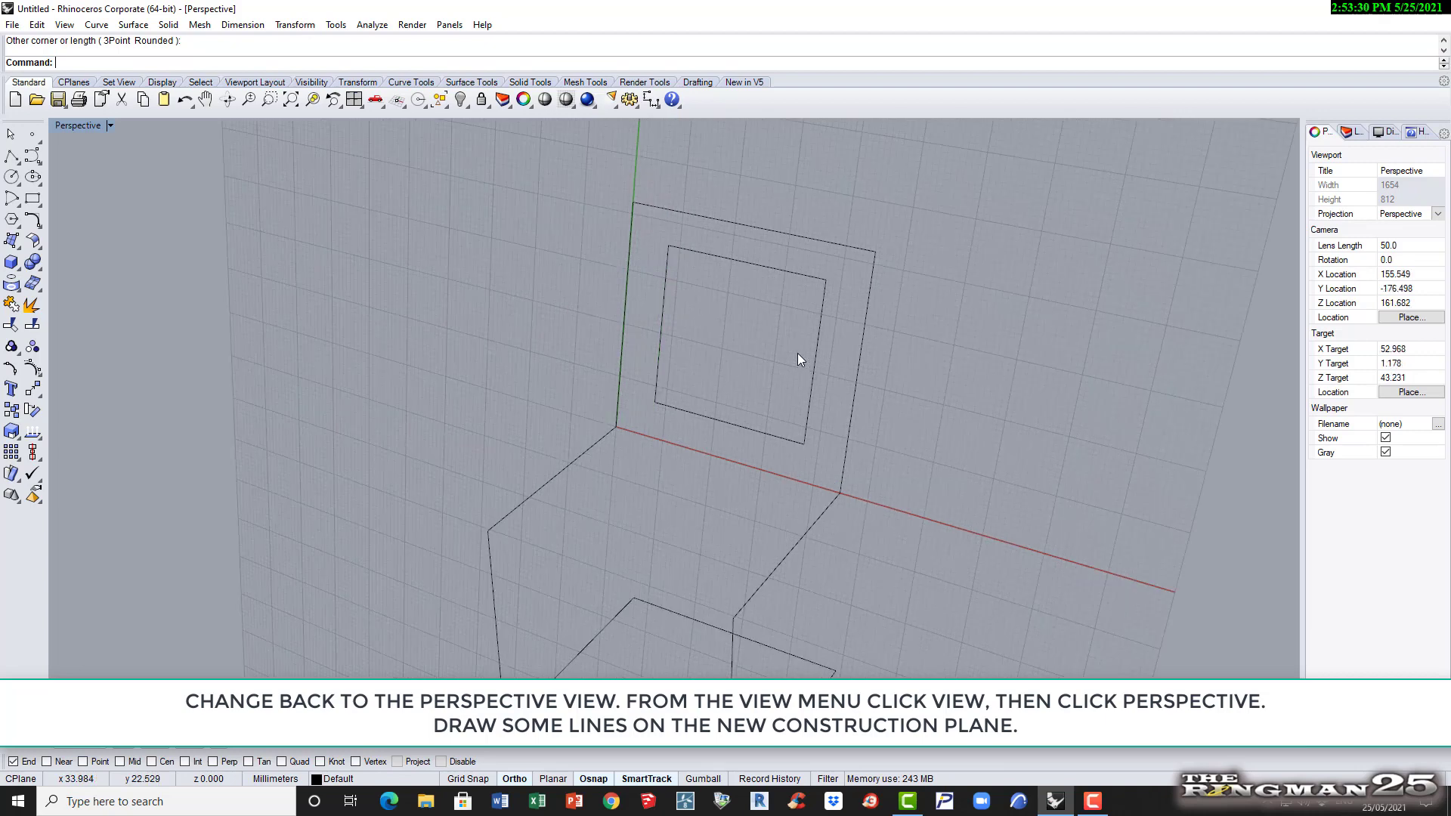
scroll(797, 352, "up", 2)
left_click(789, 464)
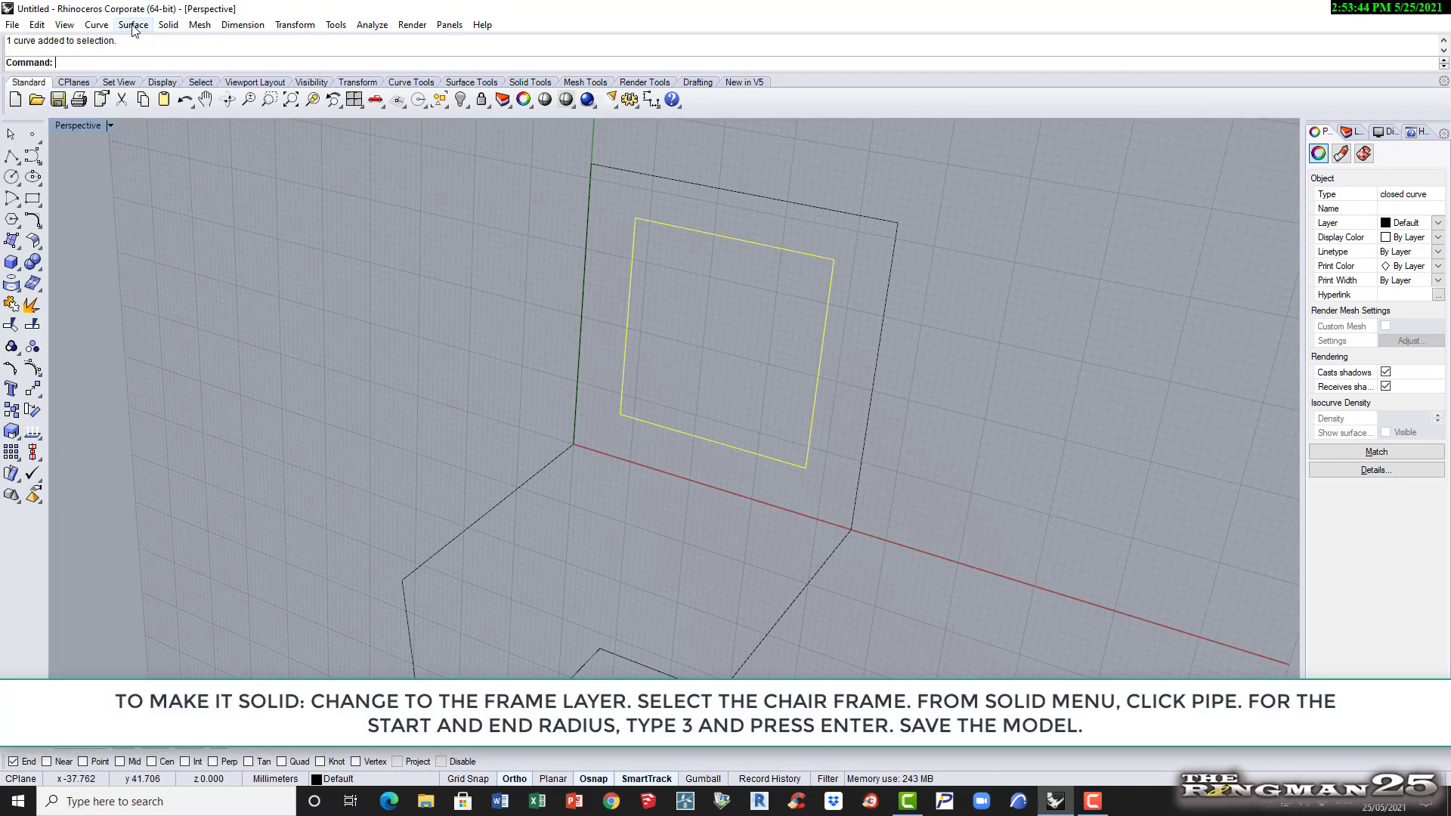
left_click(103, 25)
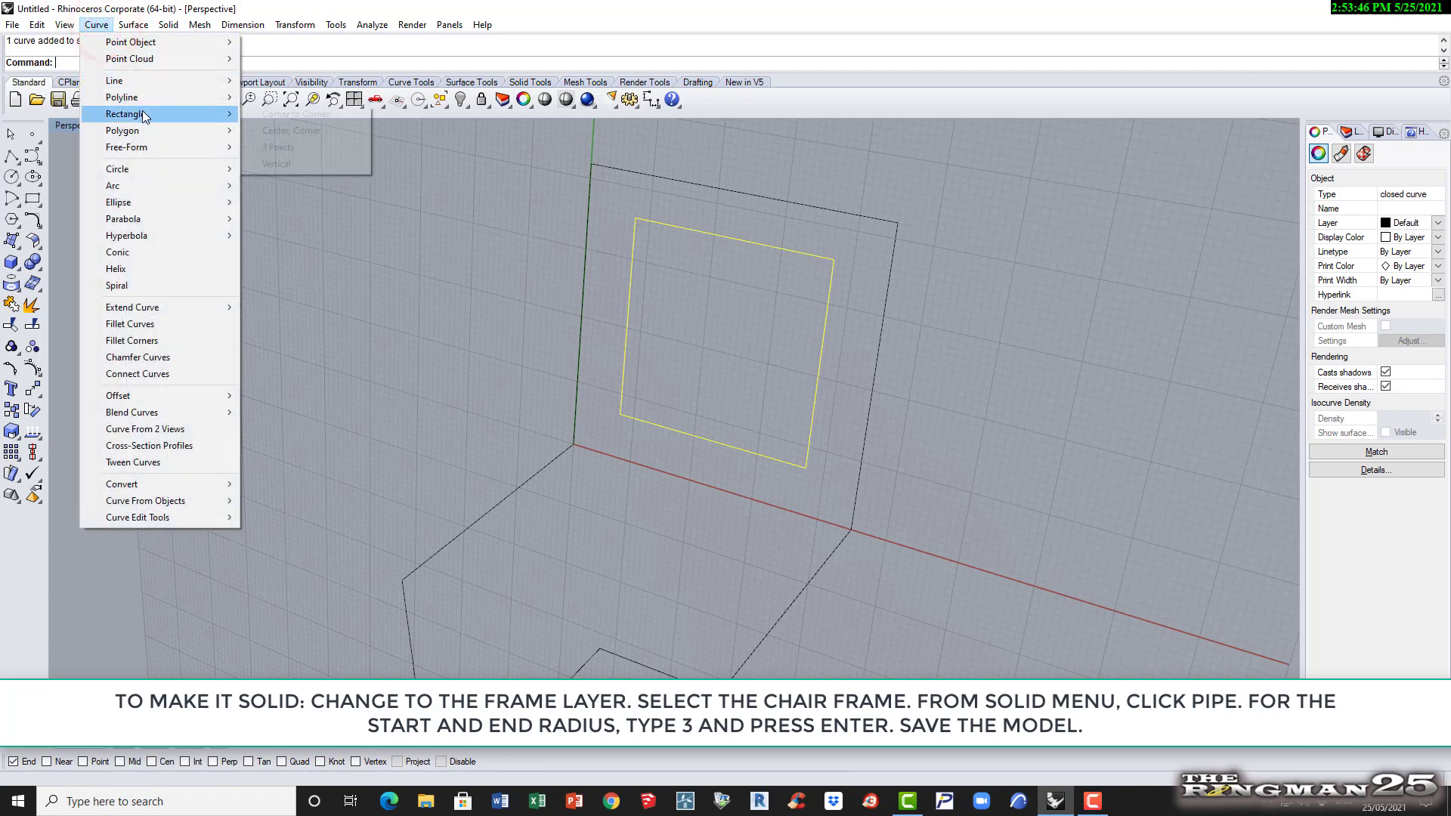
mouse_move(142, 115)
left_click(285, 114)
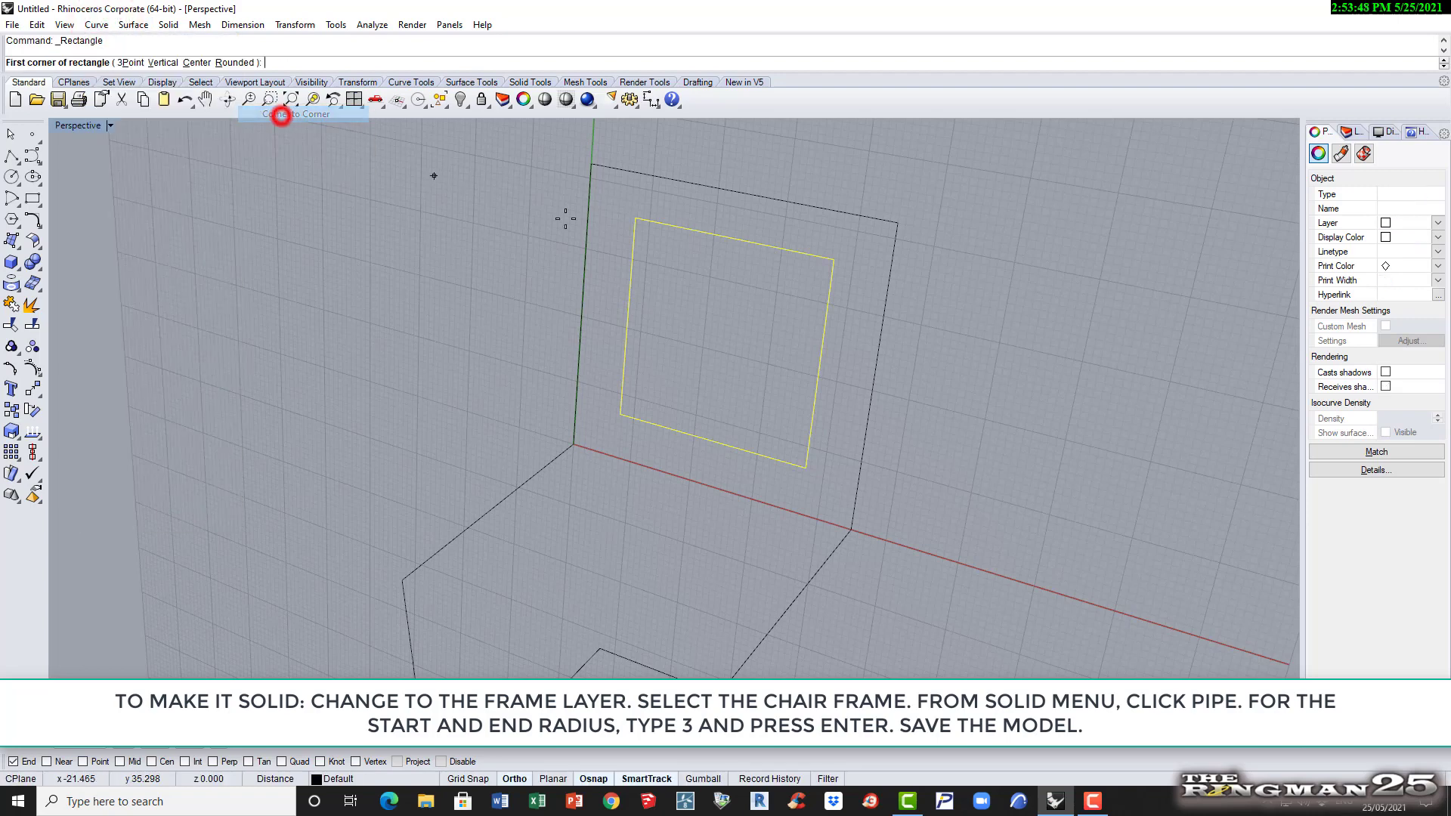
left_click(640, 231)
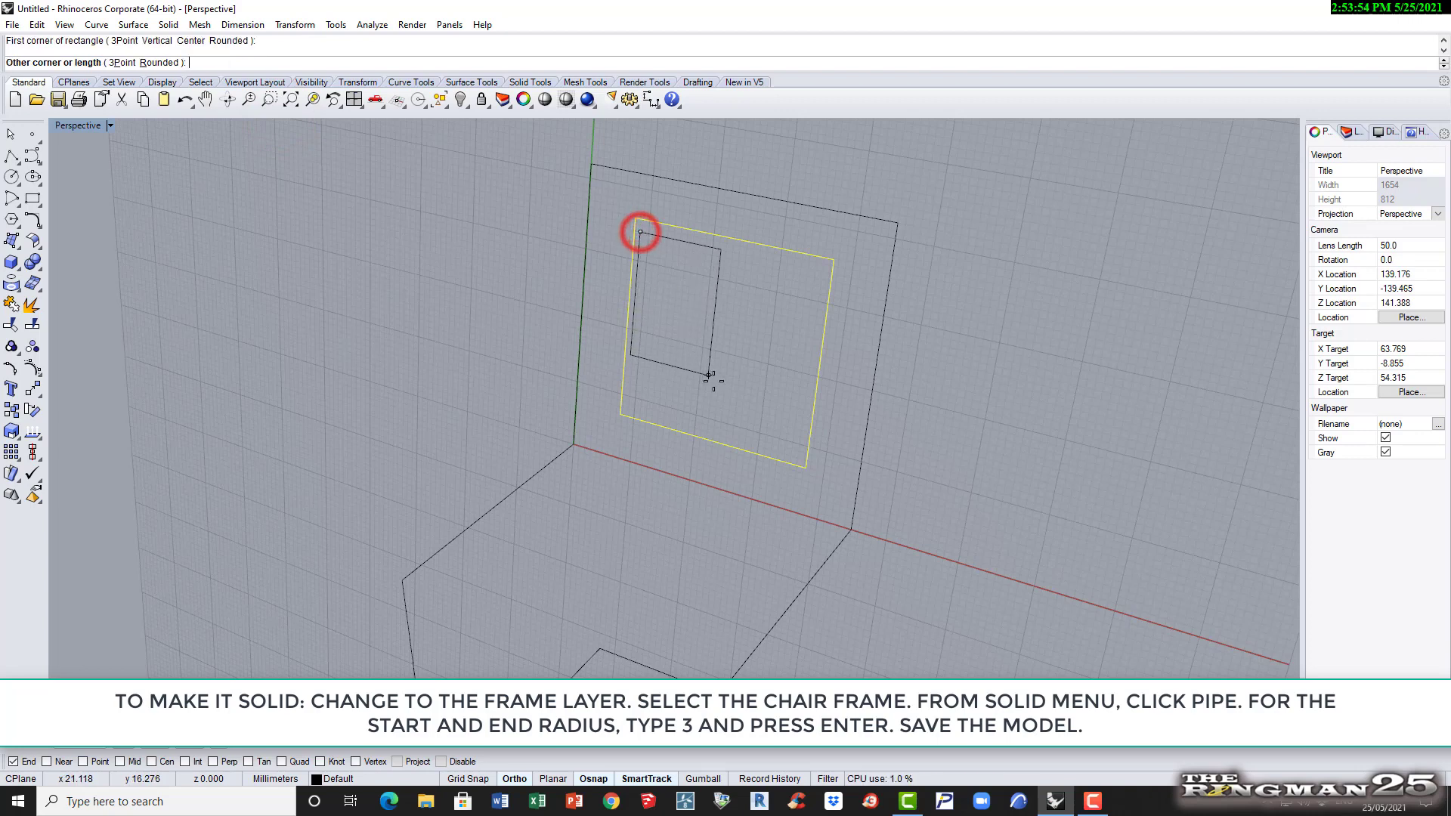
left_click(801, 437)
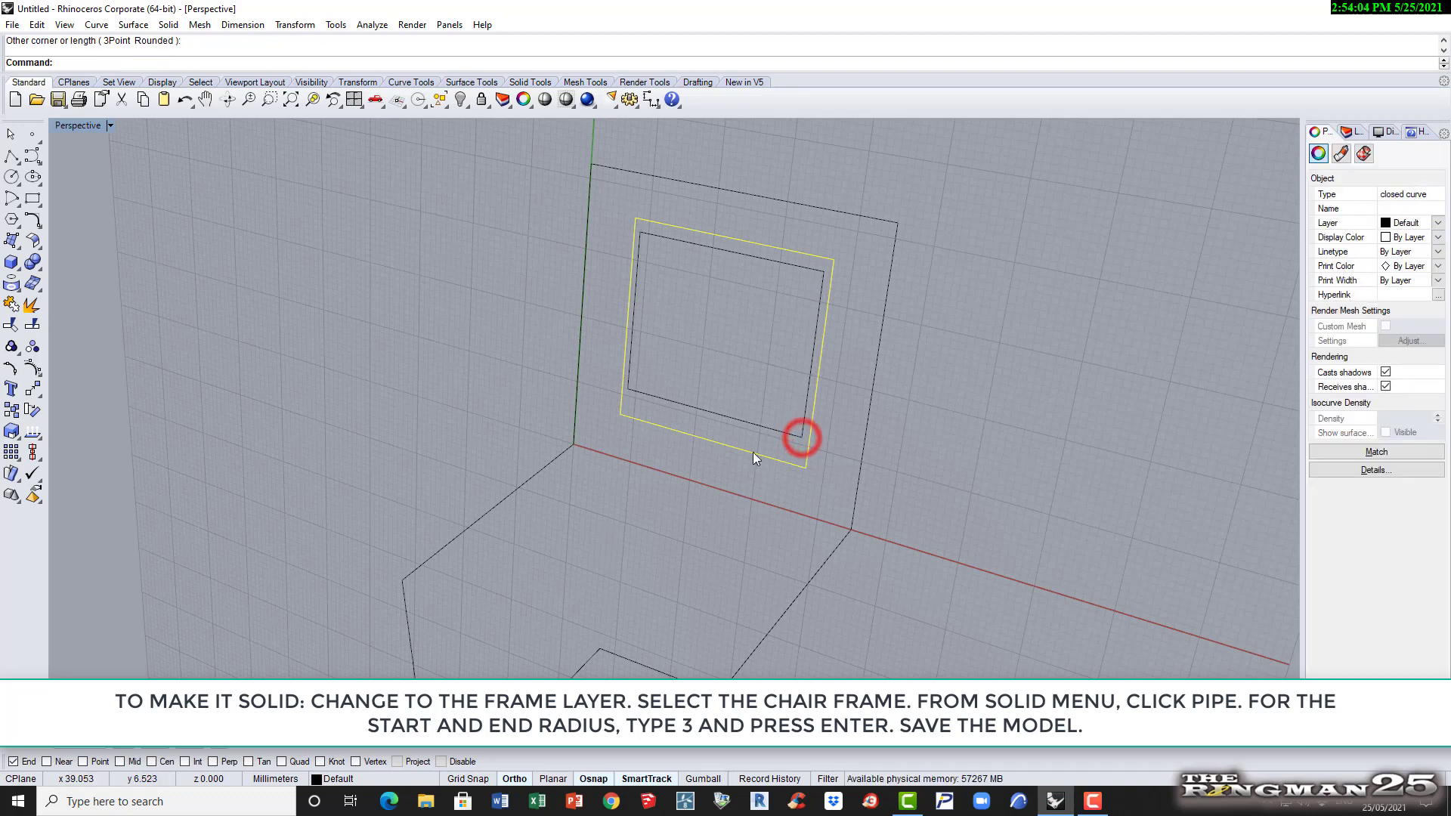
Delete the outer of the two rectangles on the backrest
left_click(337, 231)
left_click(791, 465)
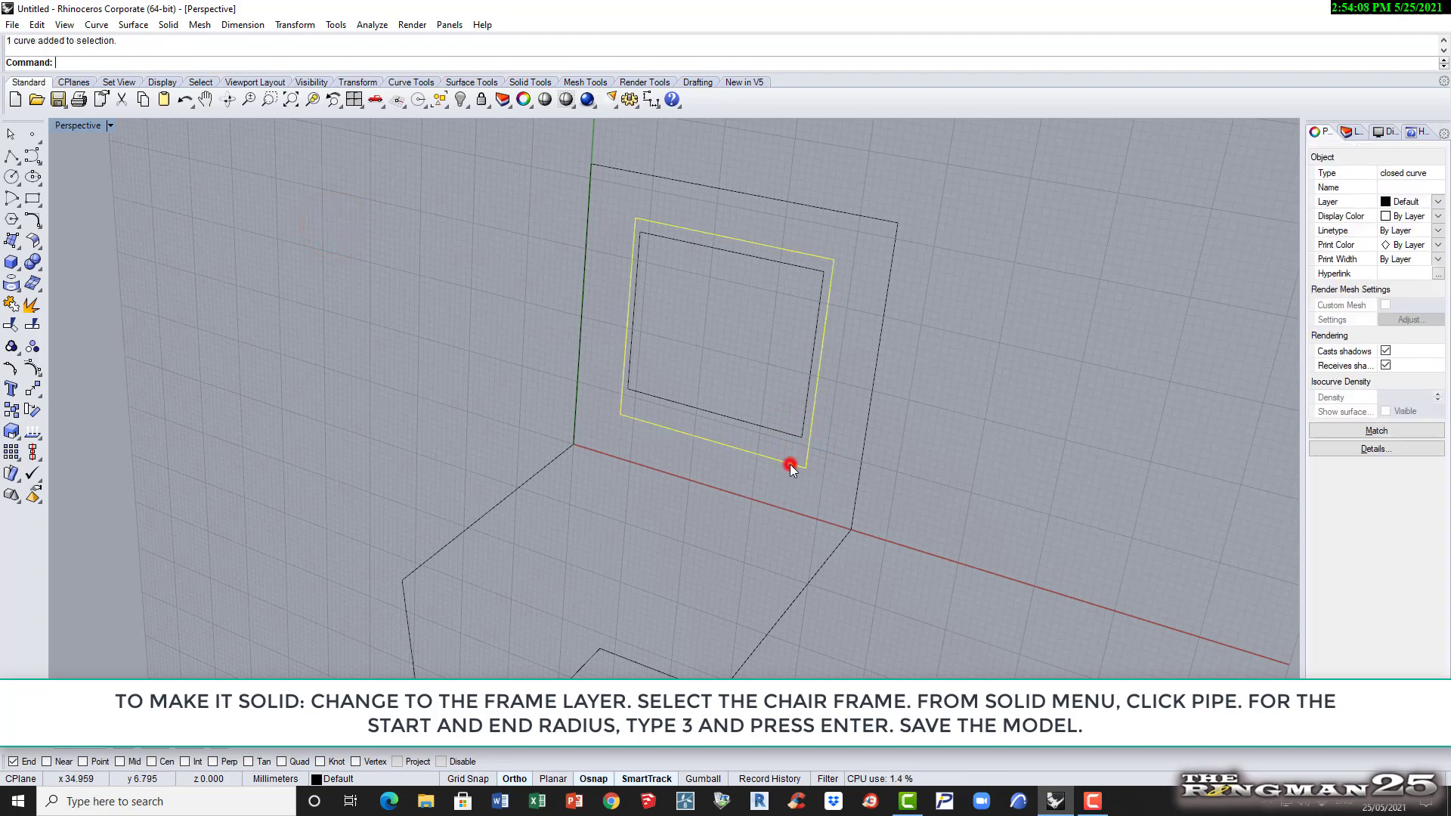
key("Delete")
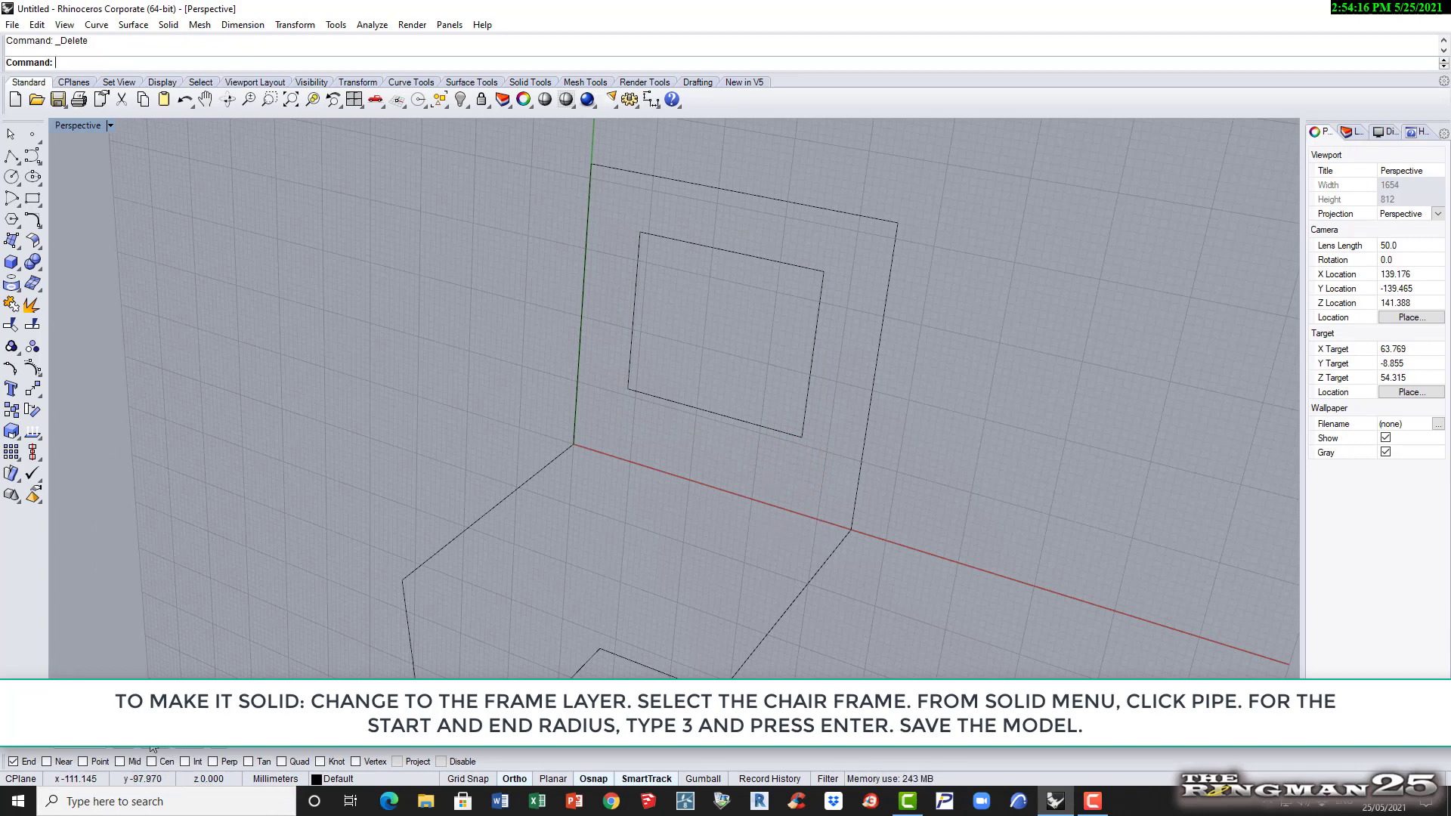
In the Front viewport, move the backrest rectangle horizontally about 0.4 mm in the positive X direction
key("ctrl+F2")
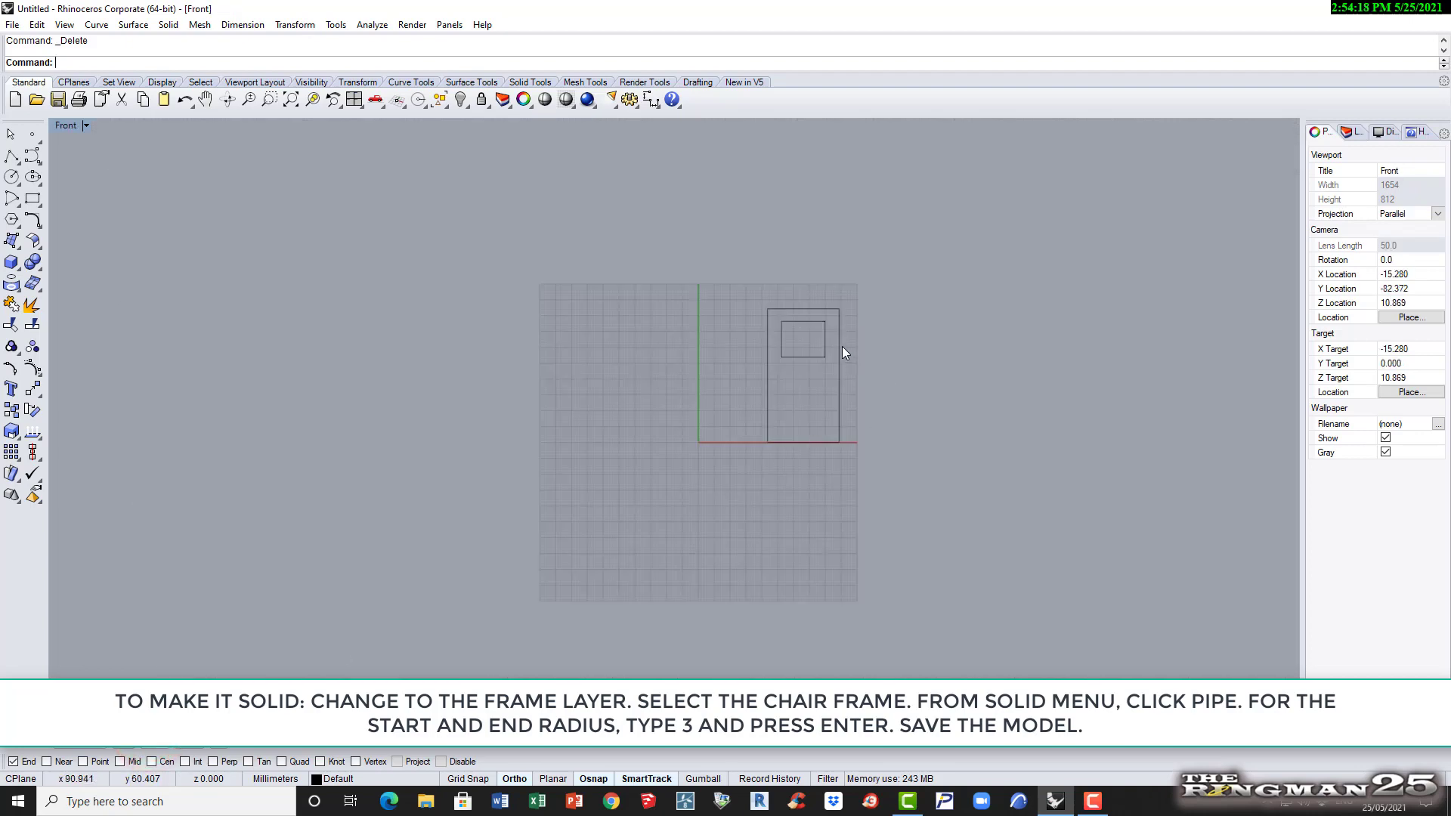
scroll(809, 336, "up", 8)
scroll(805, 336, "up", 6)
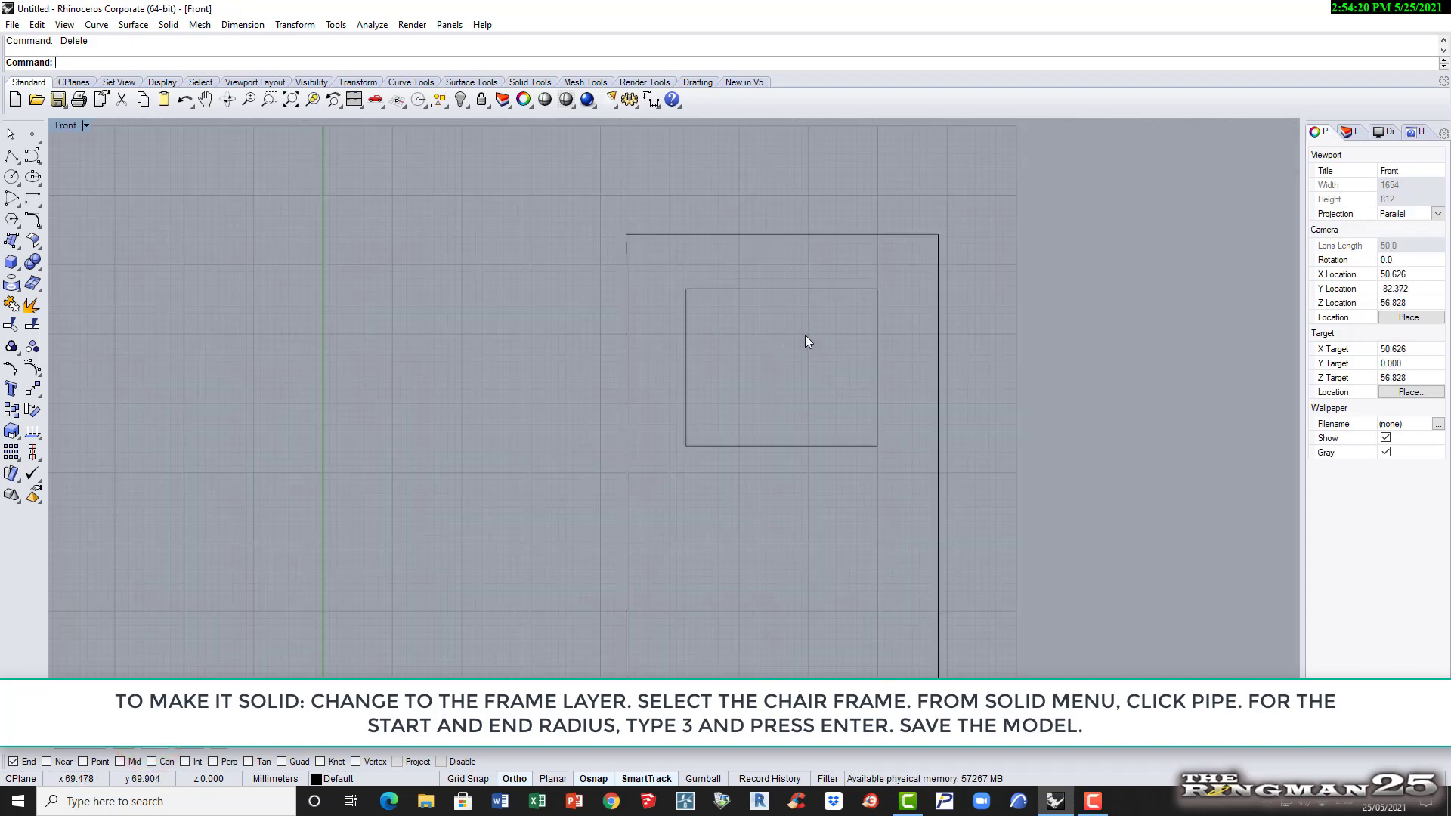
scroll(808, 338, "up", 2)
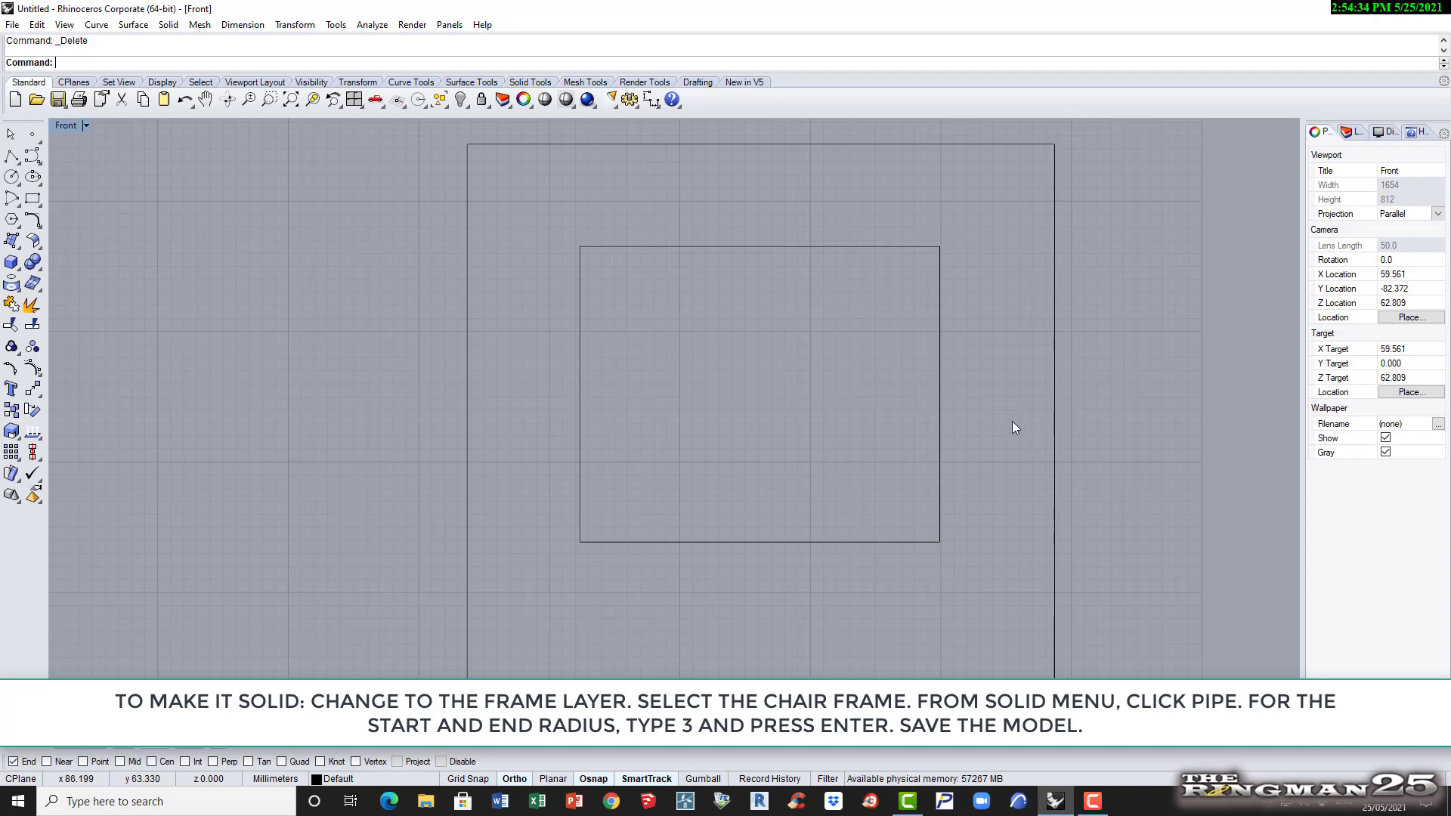
left_click(941, 425)
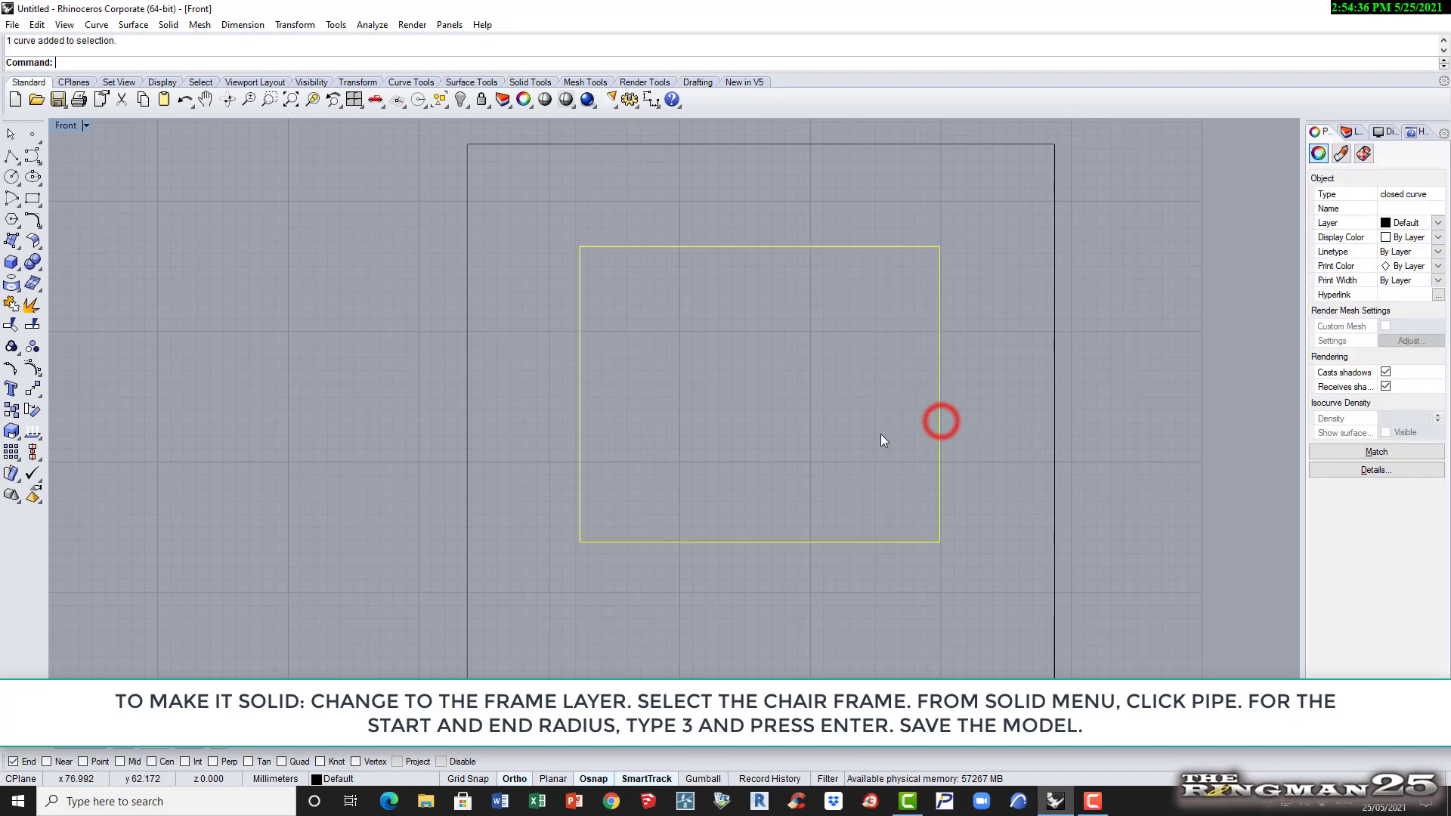
left_click(310, 27)
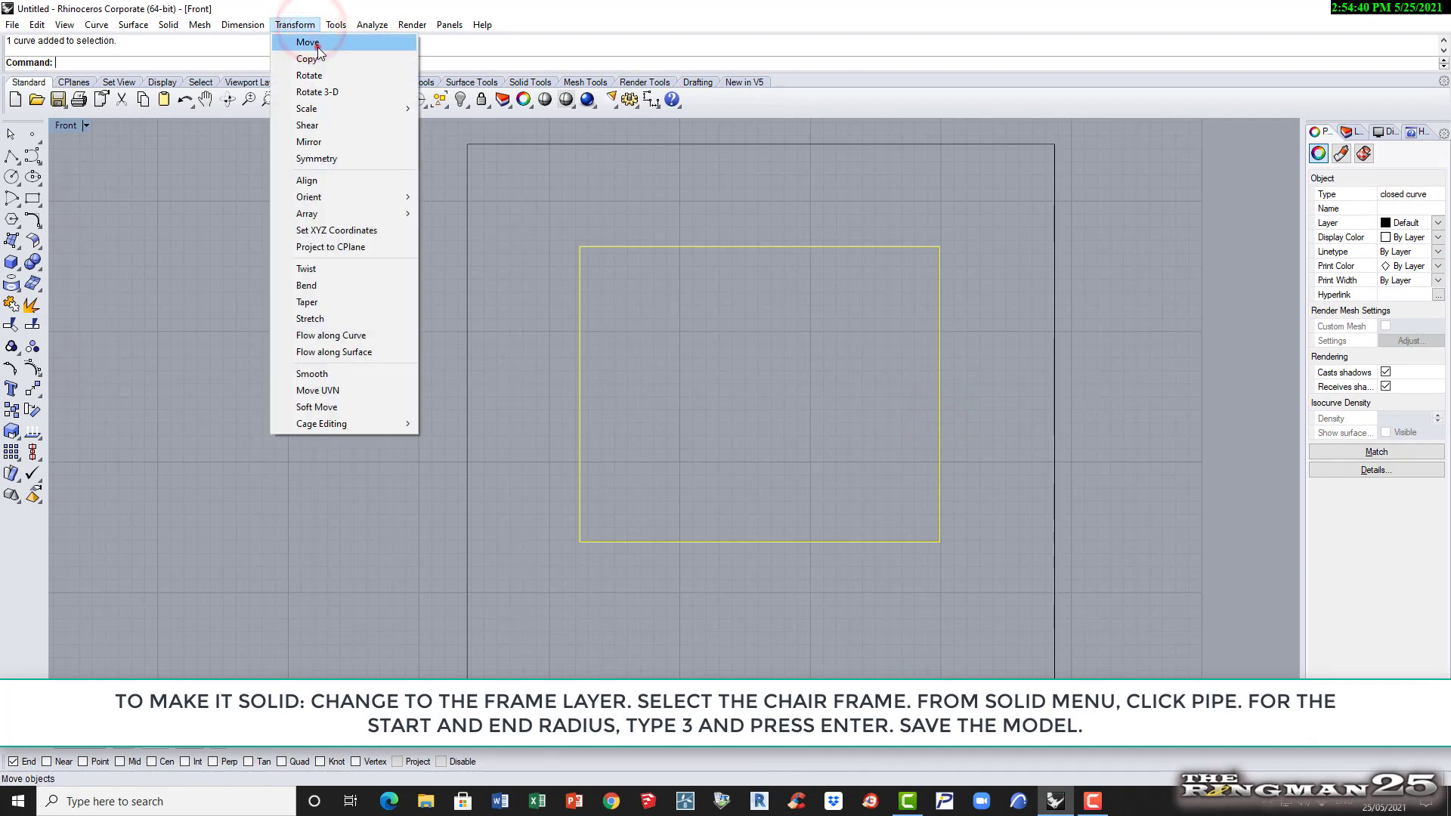
left_click(306, 42)
left_click(753, 419)
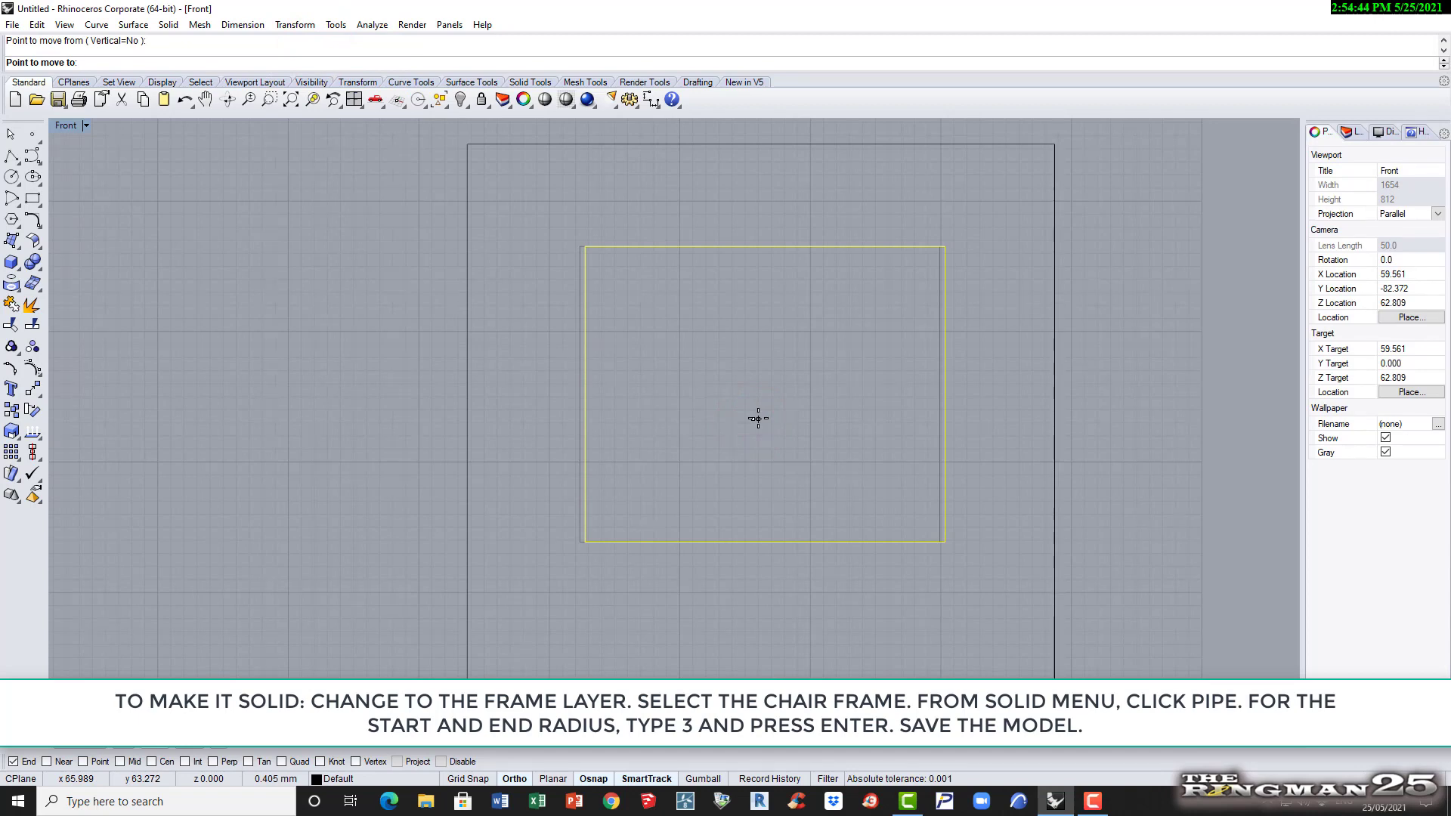
left_click(758, 419)
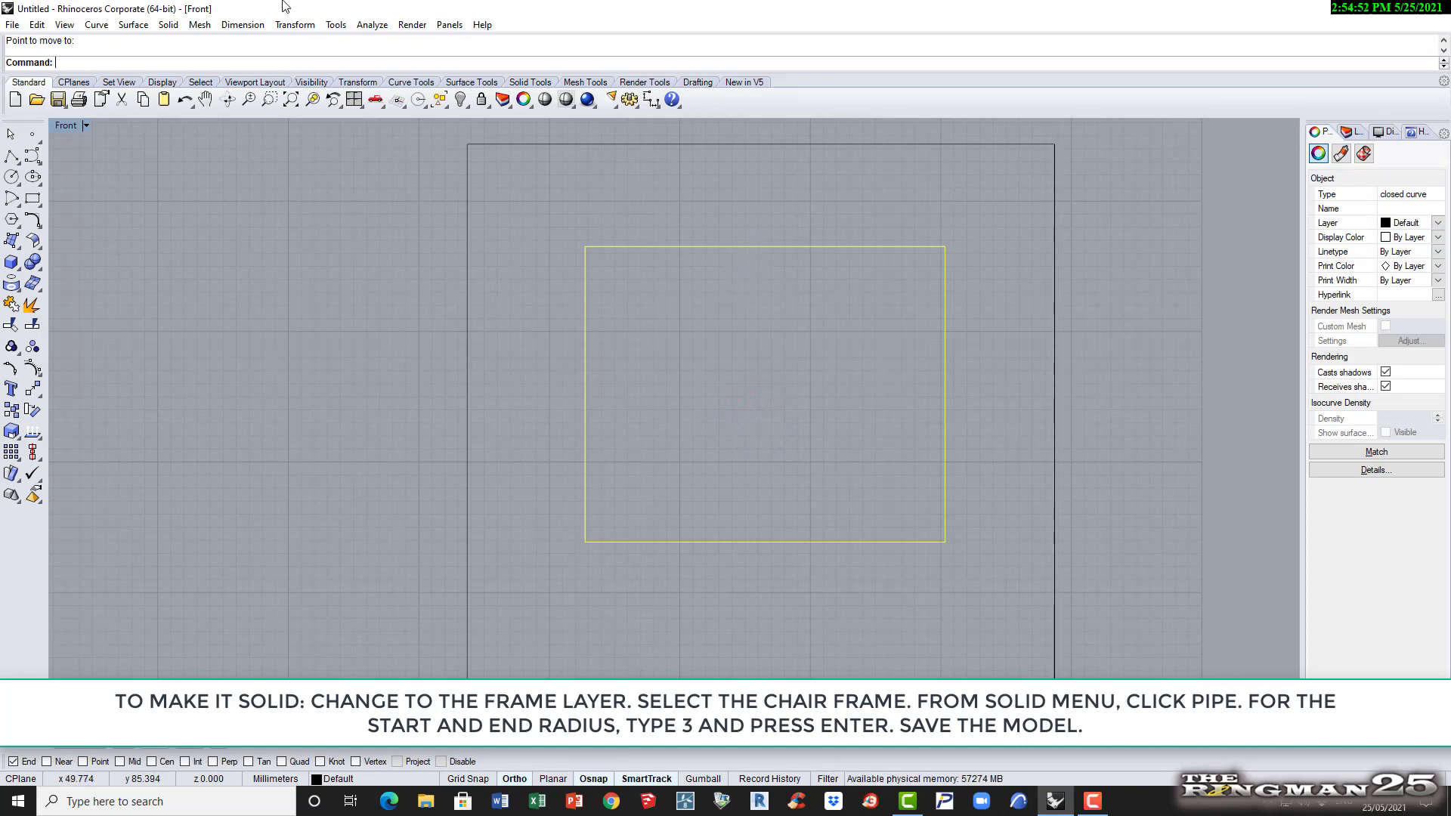
Move the backrest rectangle straight down about 1 mm within the chair frame
left_click(305, 25)
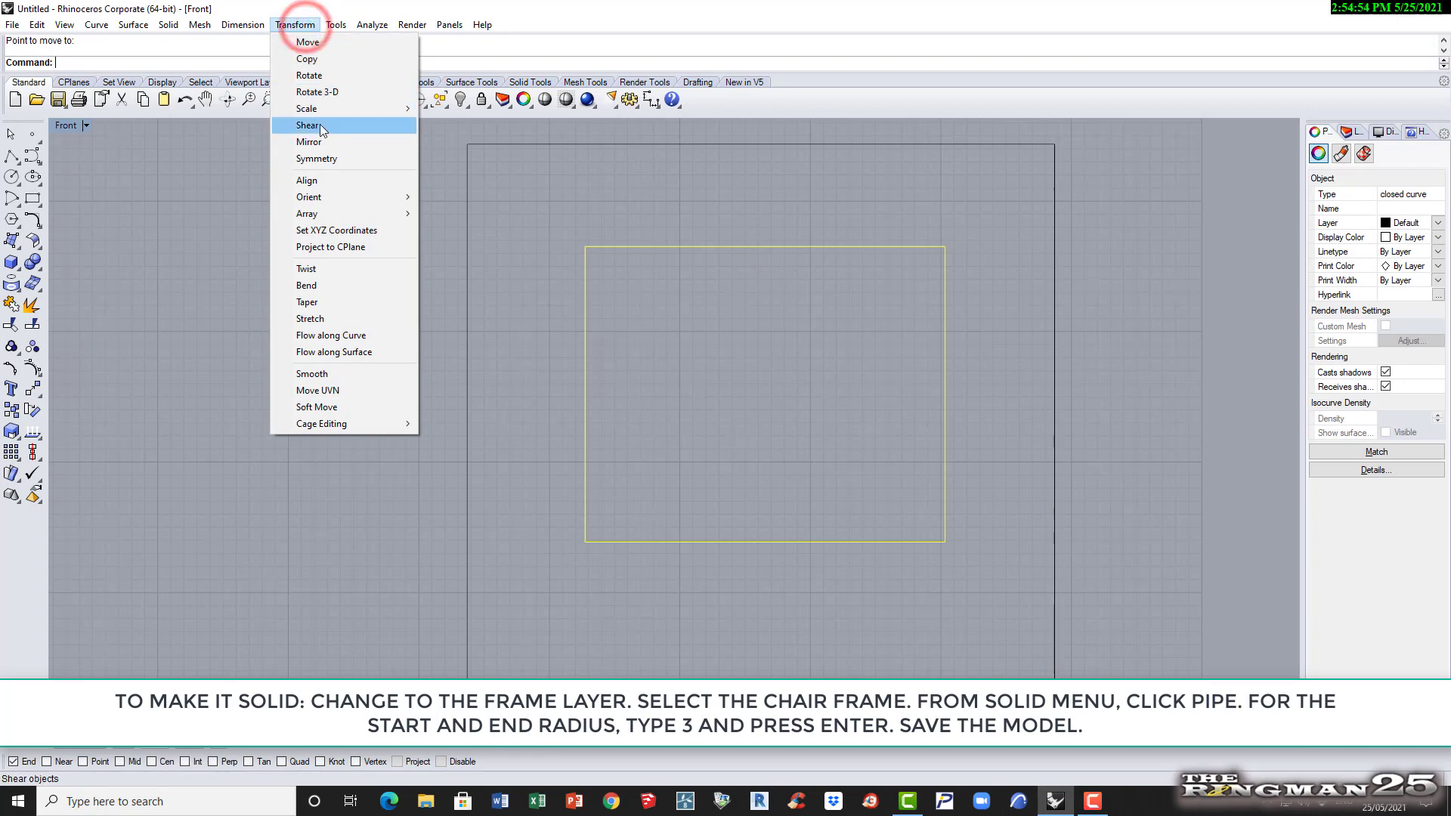
left_click(307, 41)
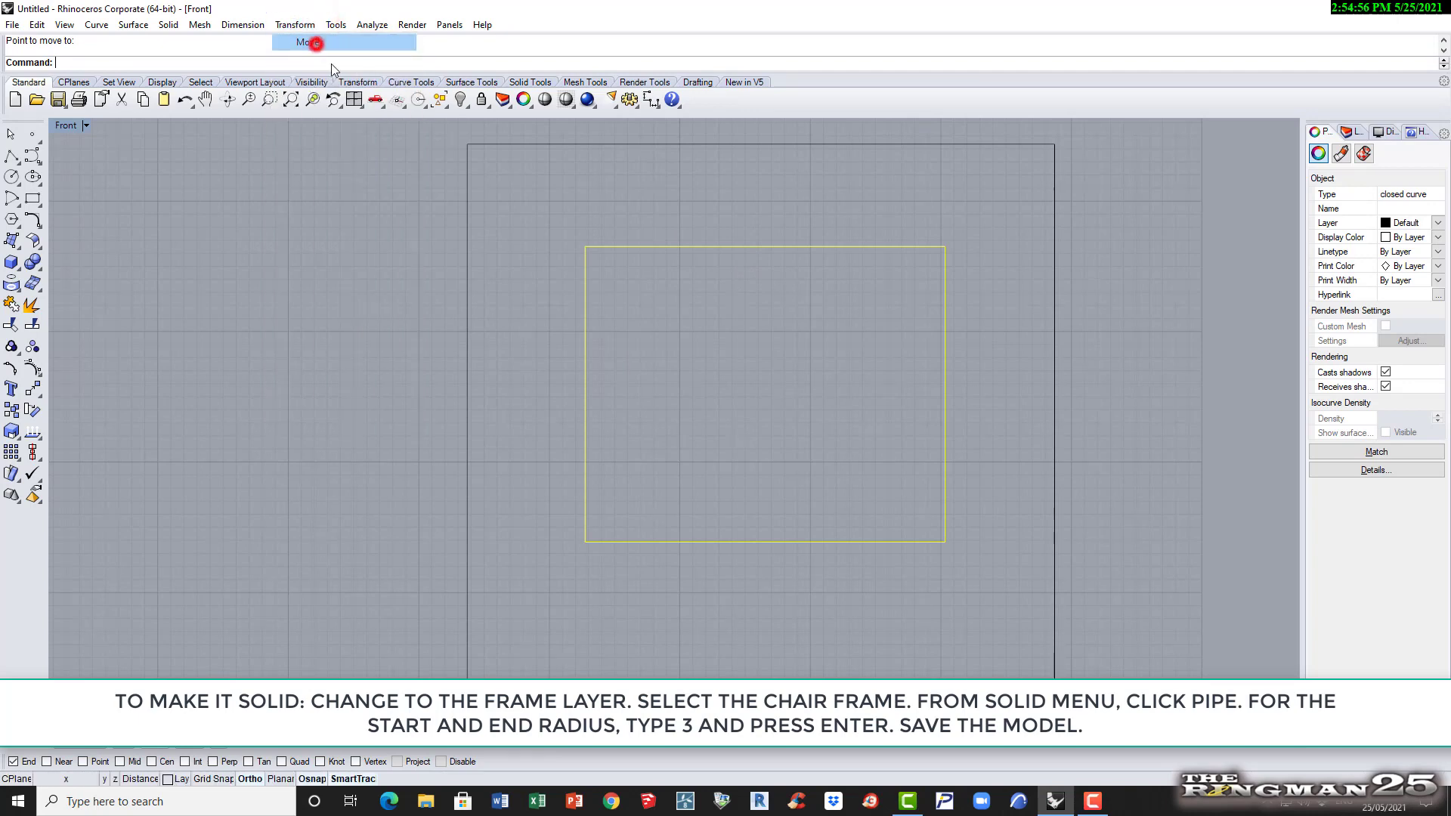
left_click(718, 336)
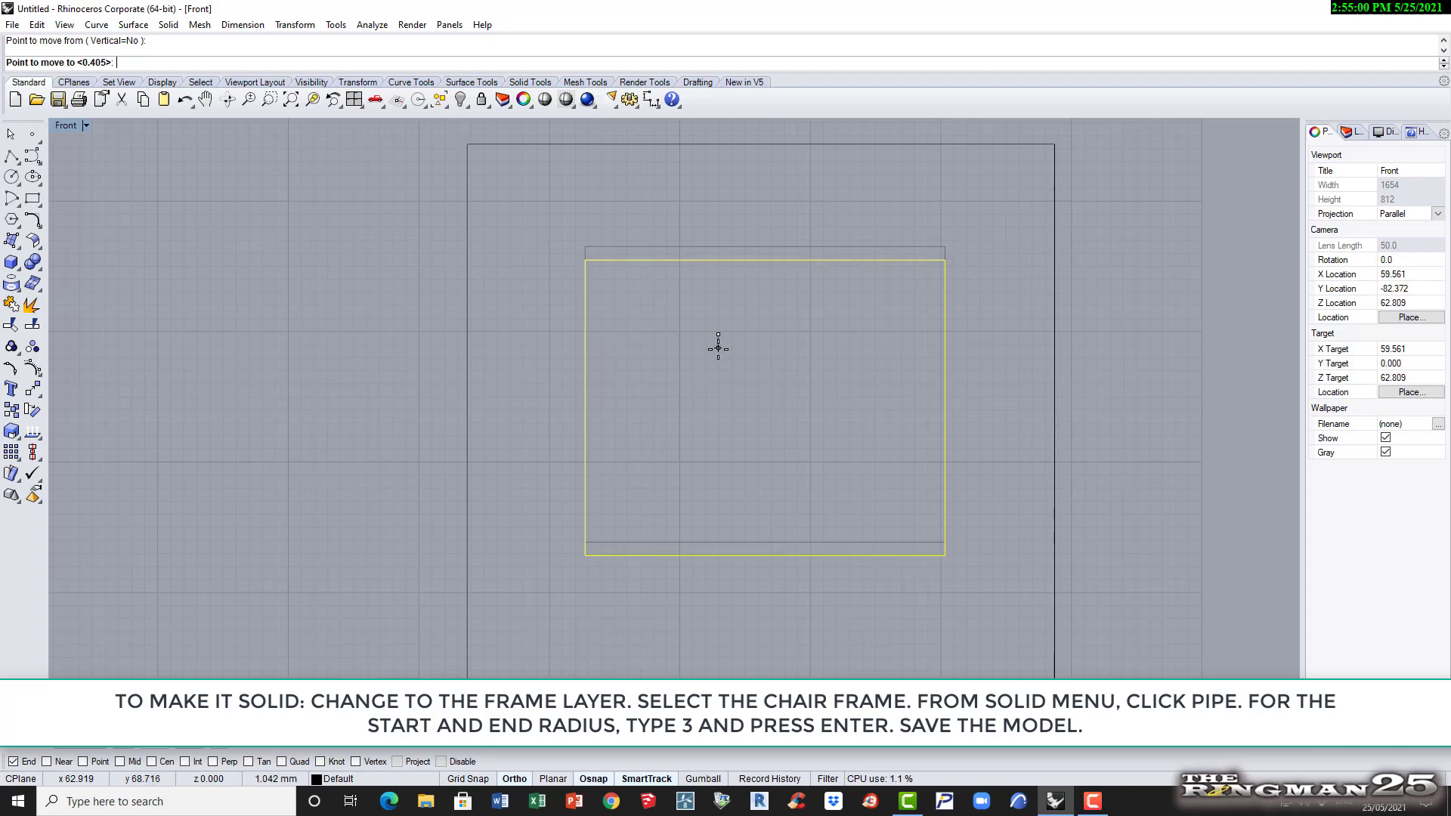
left_click(718, 350)
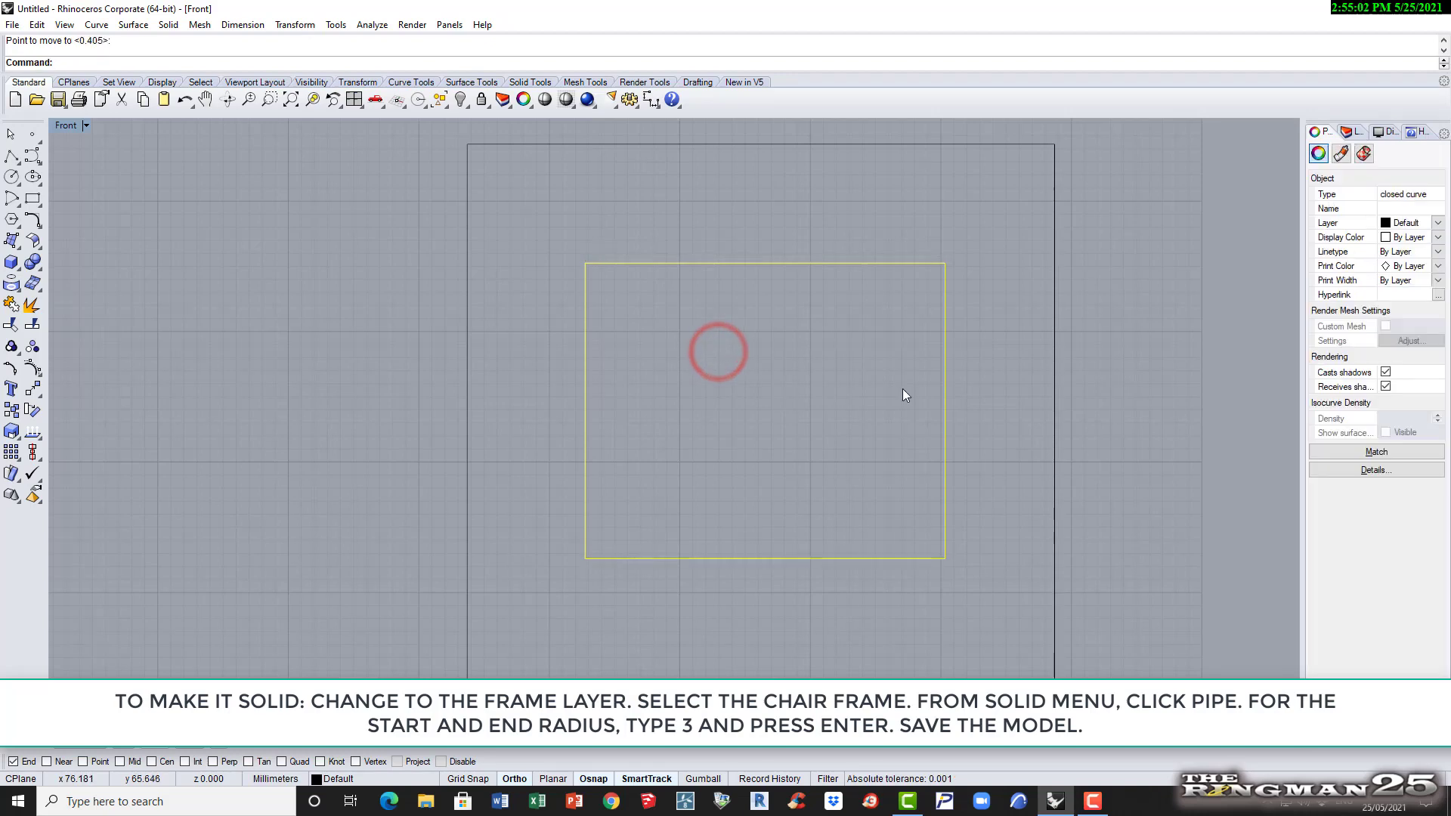
Return to the Perspective viewport and deselect the backrest rectangle
scroll(612, 429, "down", 8)
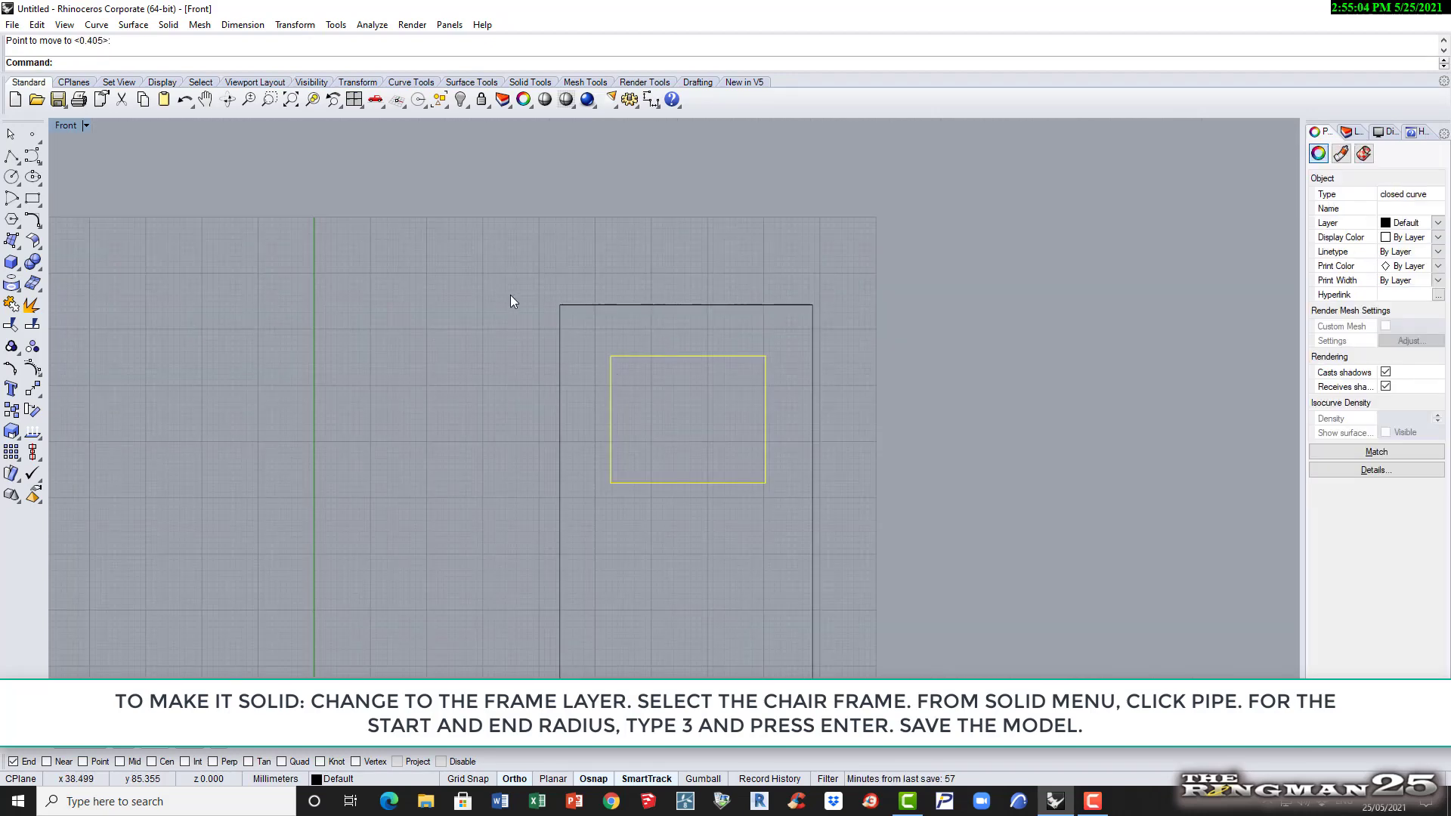
left_click(79, 747)
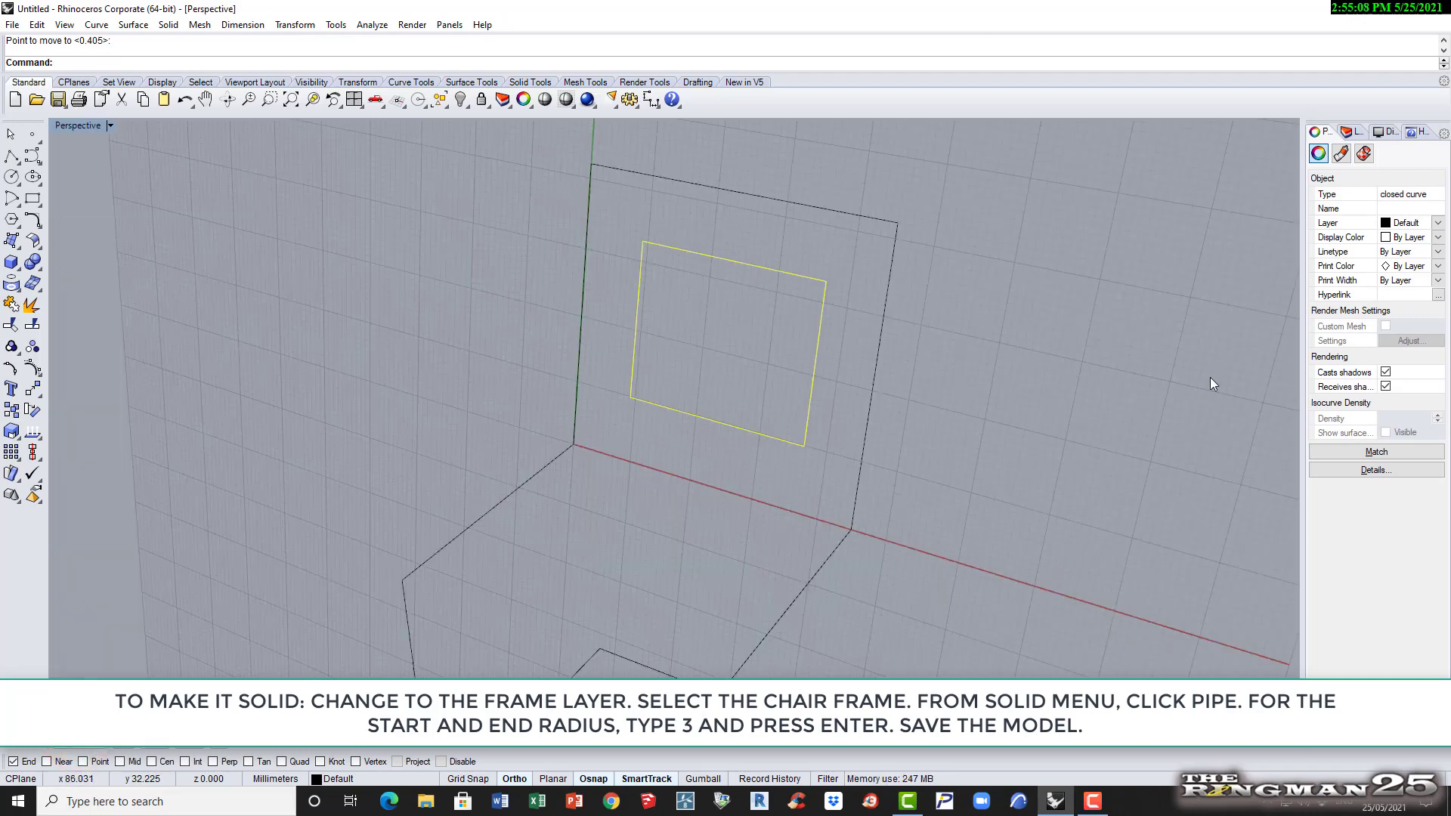
left_click(1149, 379)
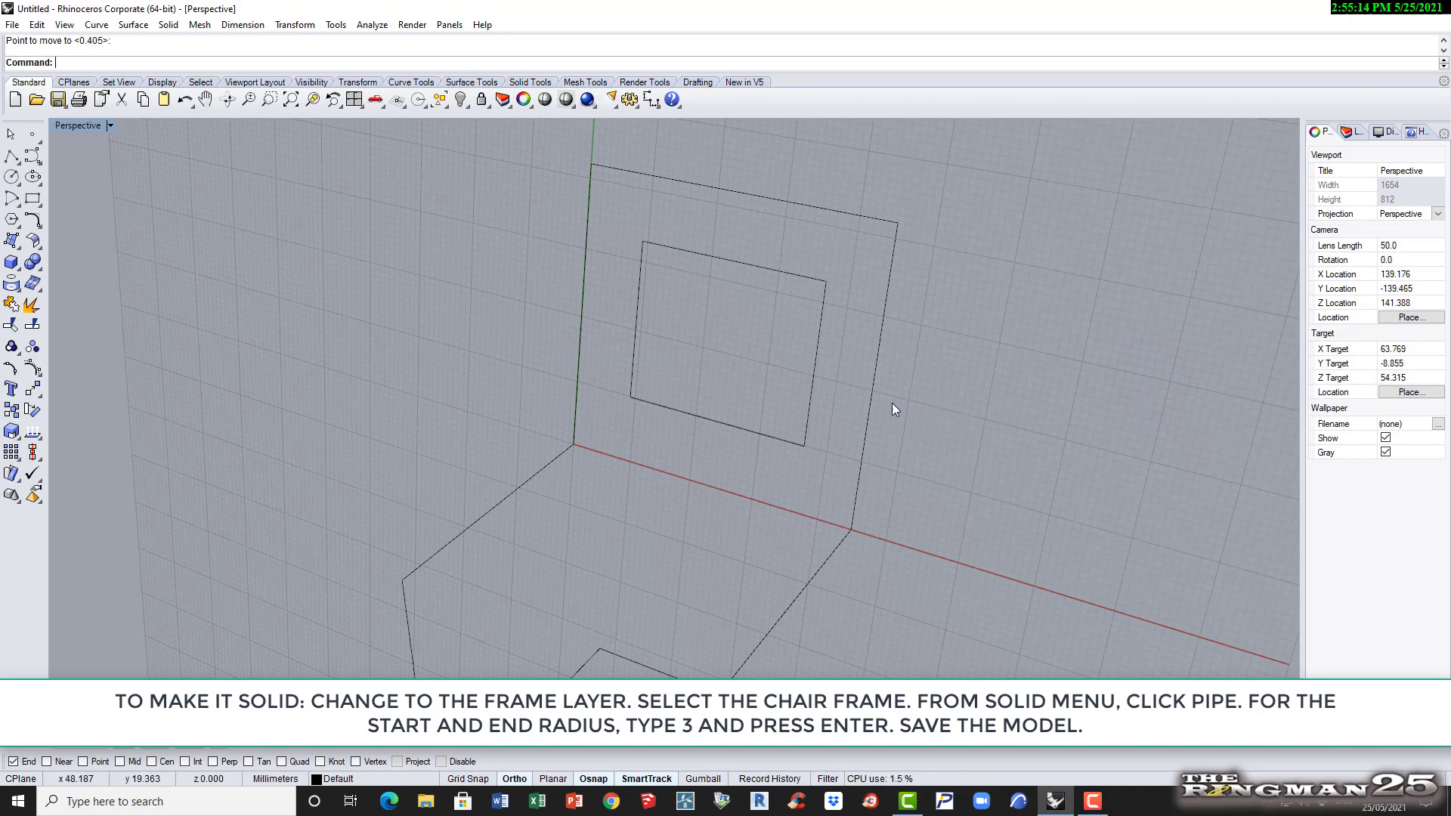
Turn the chair frame curve into a solid with the Pipe command, using a radius of 3 and no further radii
scroll(709, 464, "down", 6)
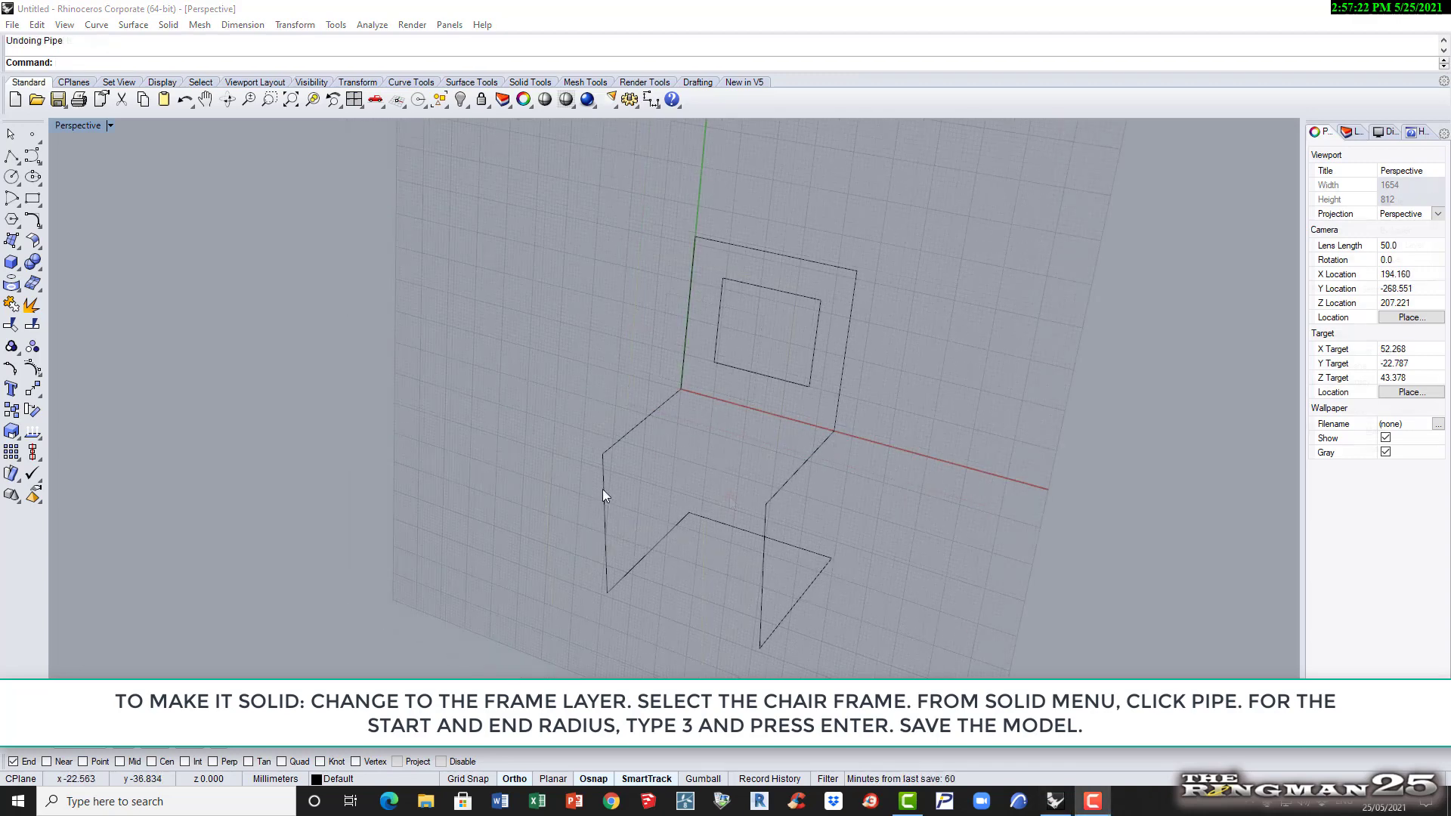
left_click(602, 490)
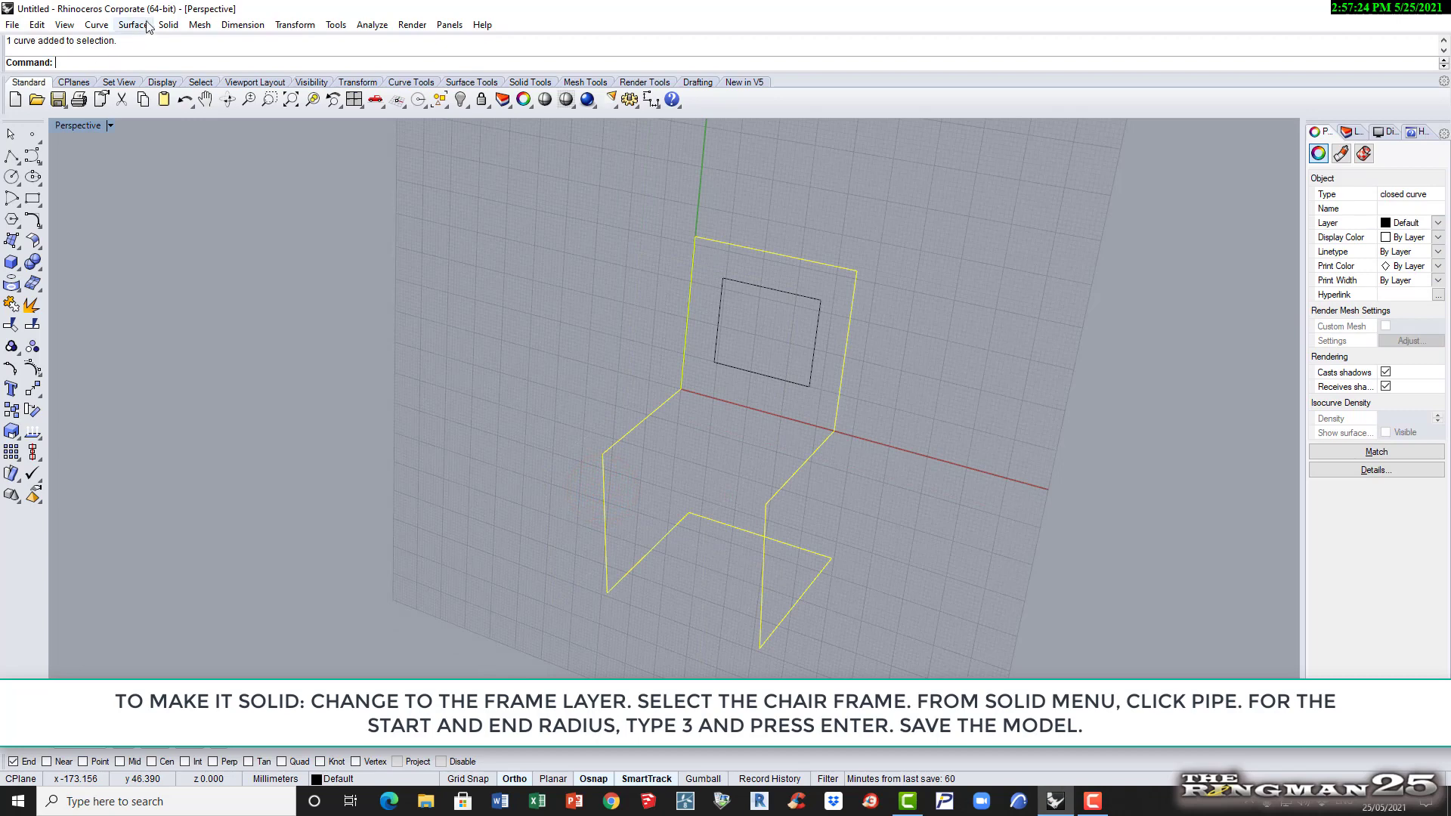
left_click(167, 25)
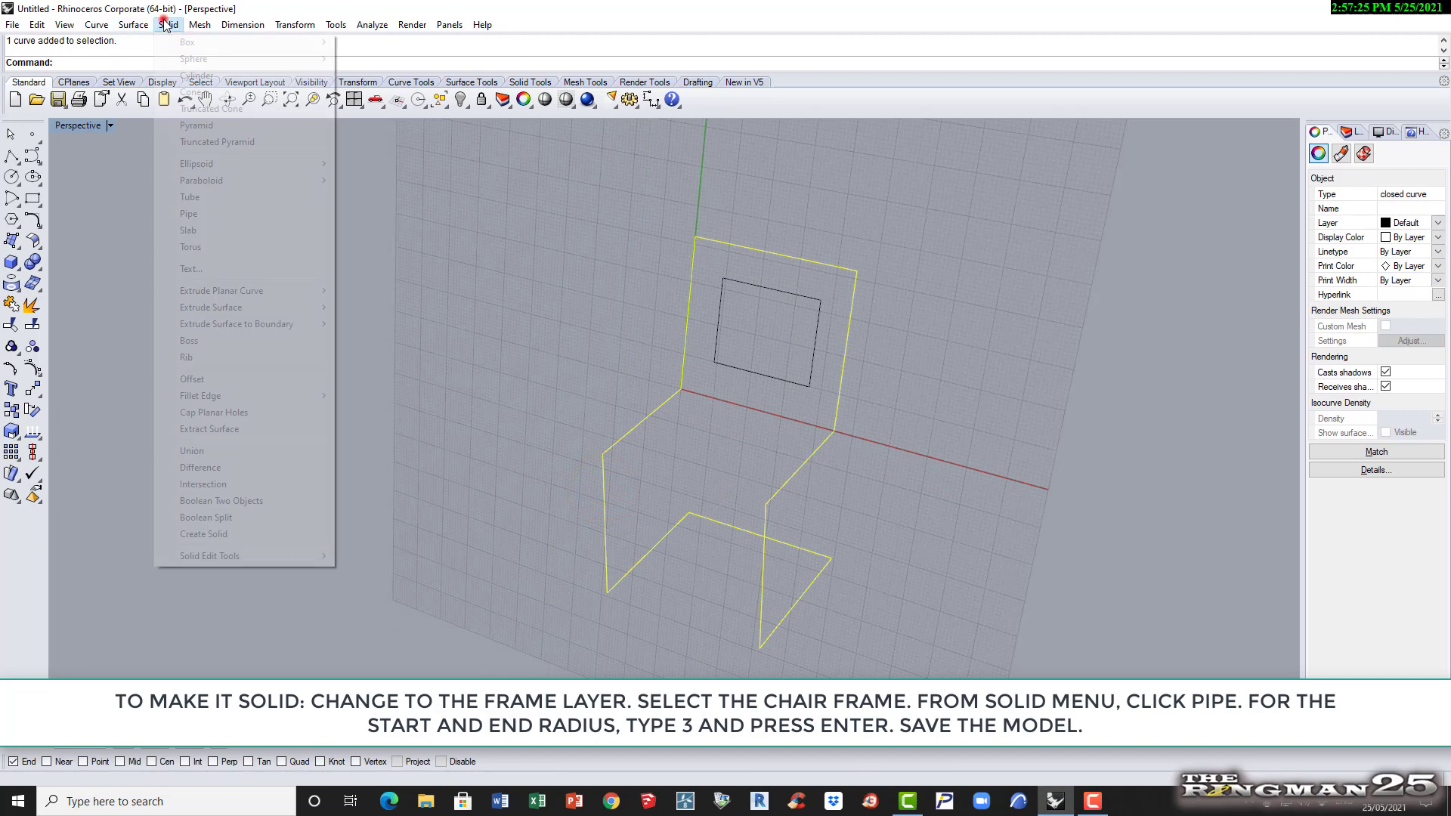
left_click(220, 213)
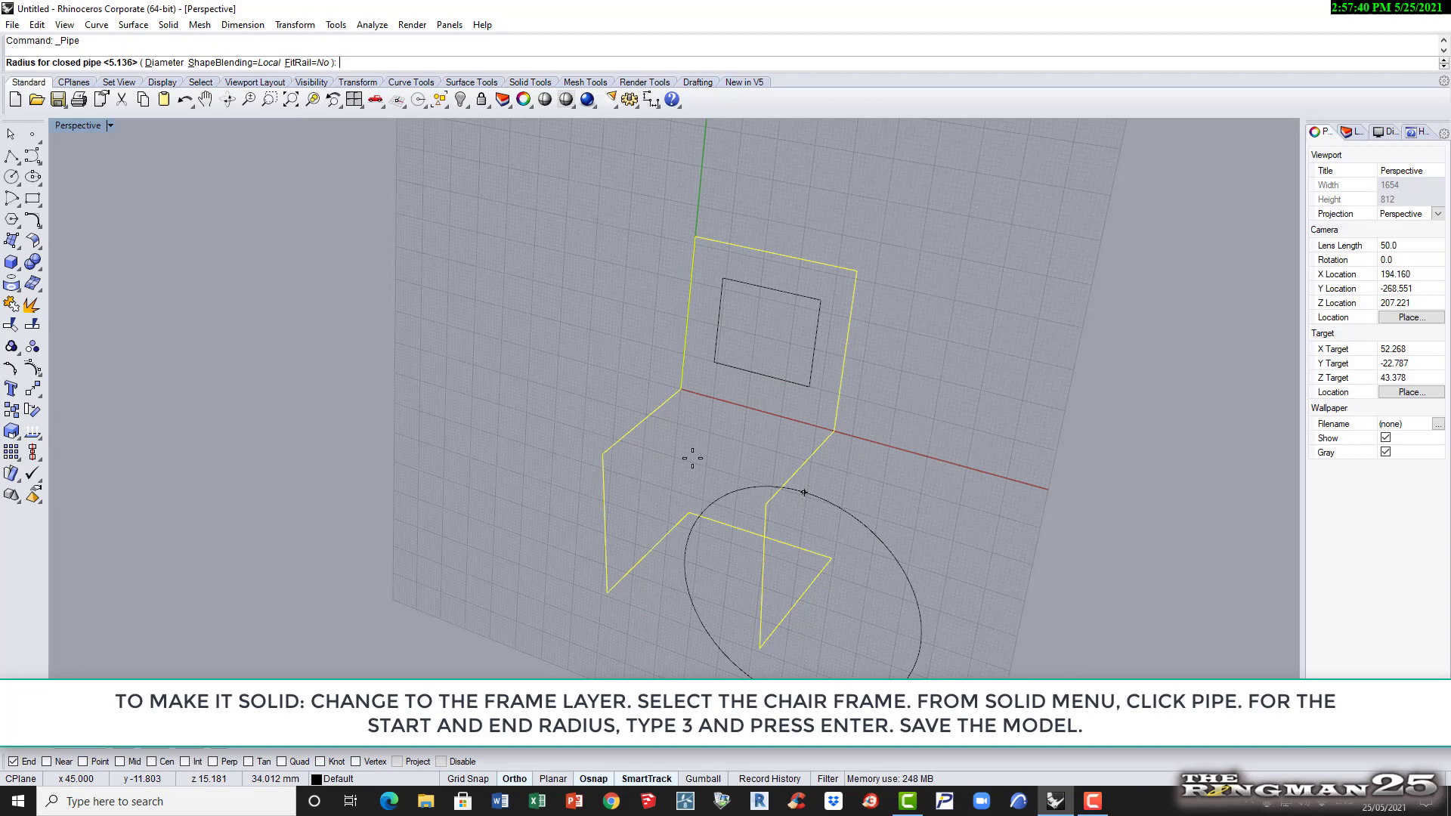
type("3")
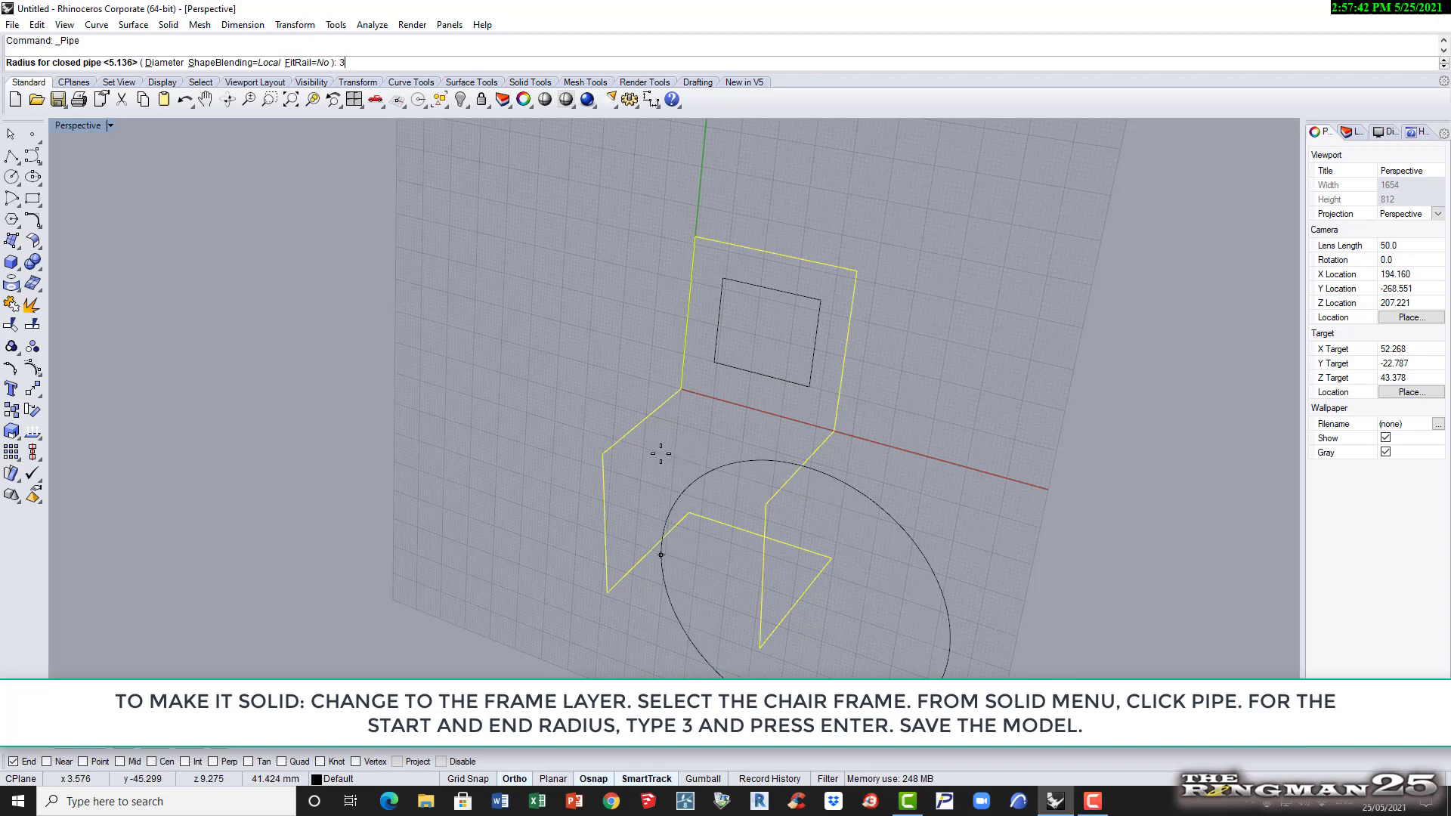
key("Return")
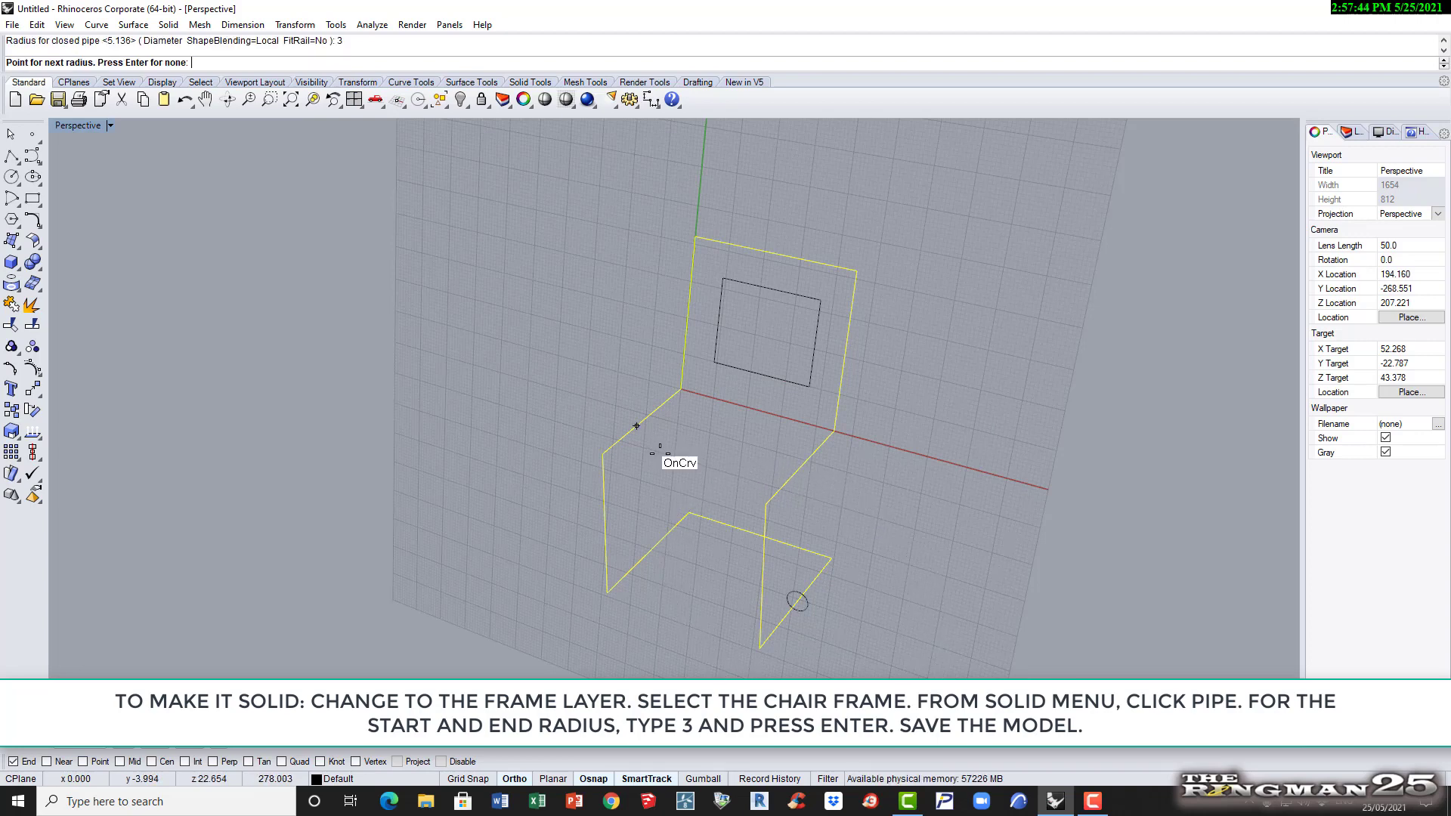
key("Return")
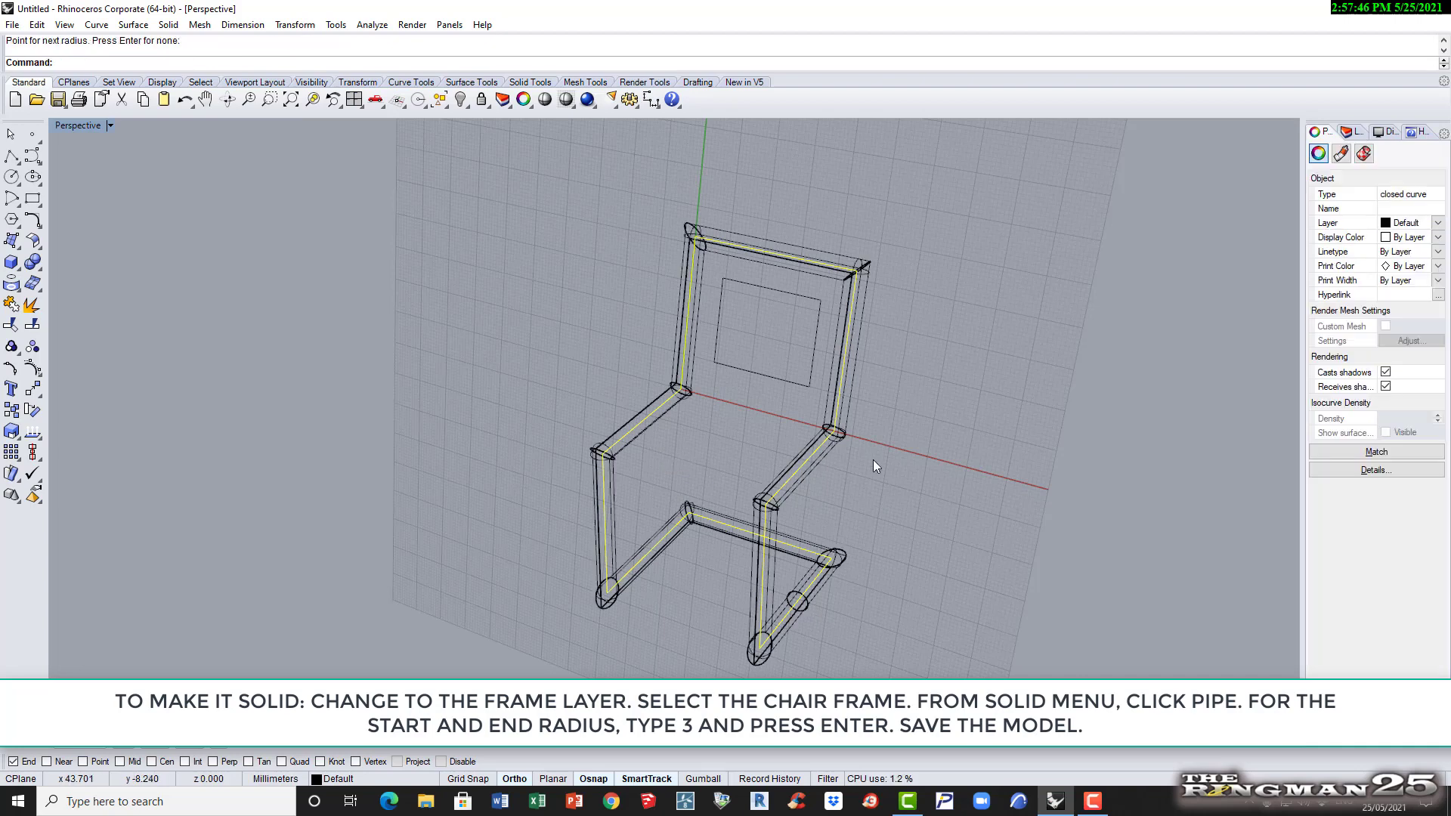
Inspect the piped chair frame up close and display it shaded in the Perspective viewport
scroll(857, 604, "up", 5)
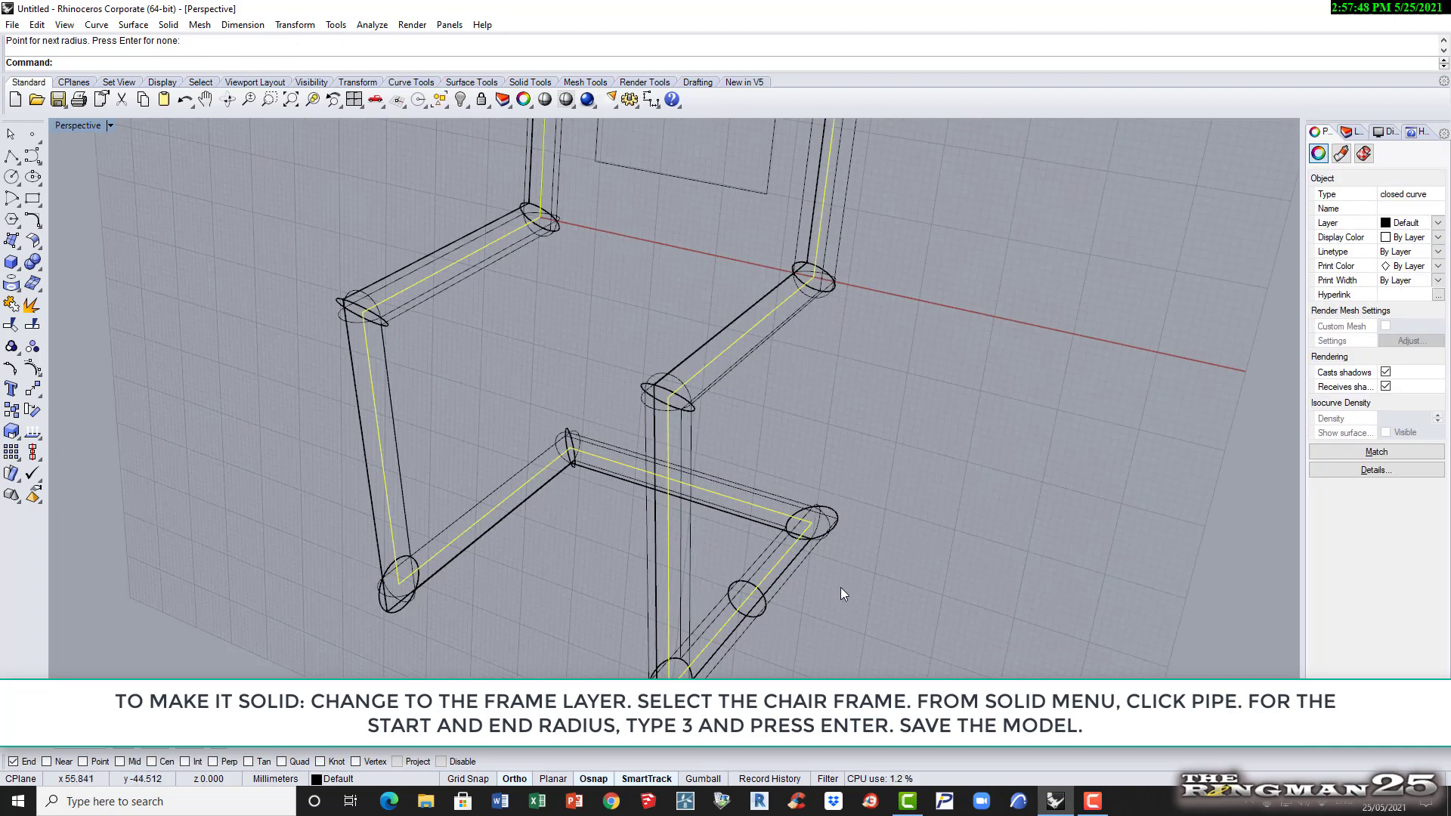
scroll(837, 584, "down", 4)
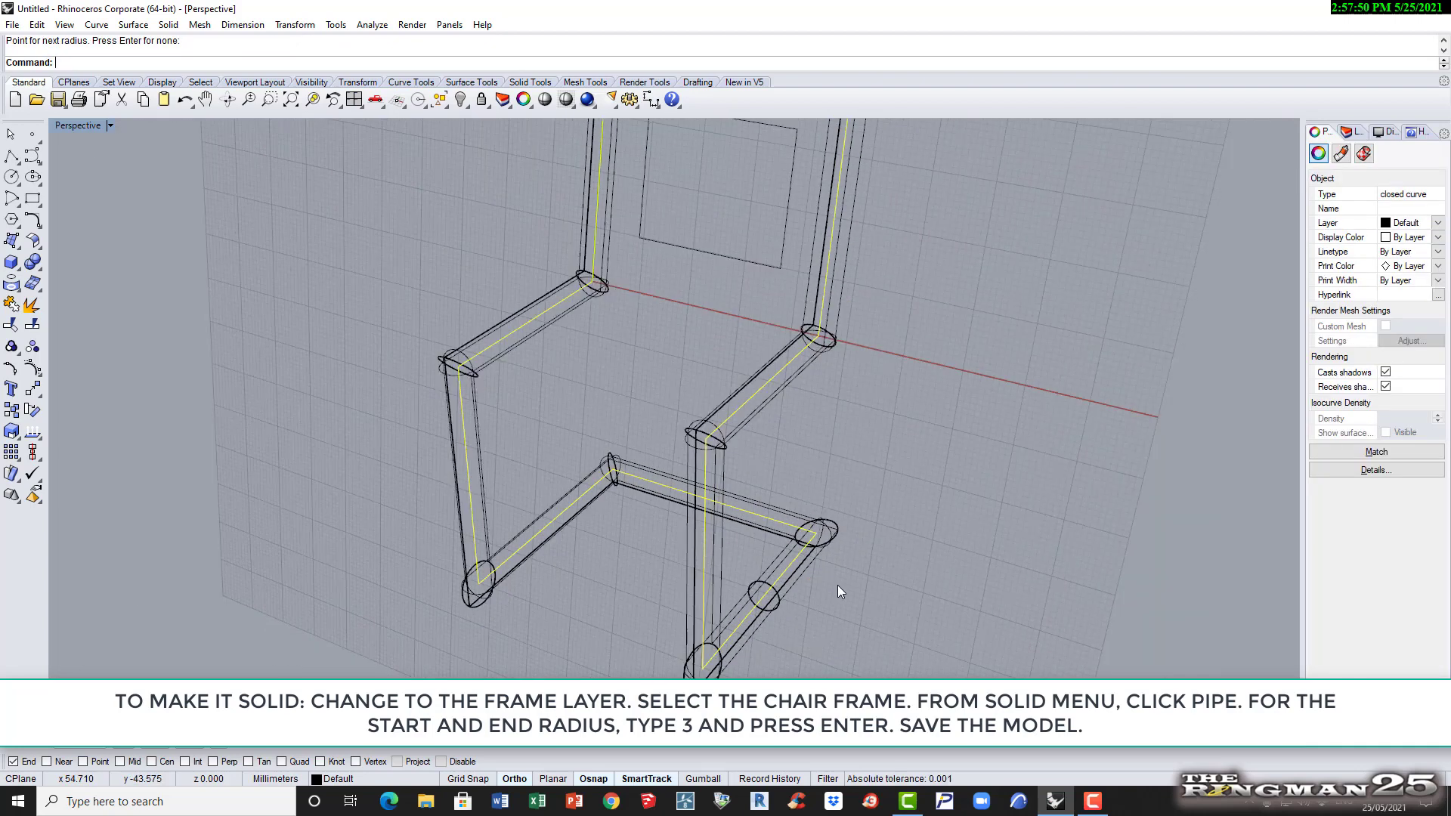
right_click_drag(832, 298, 911, 609)
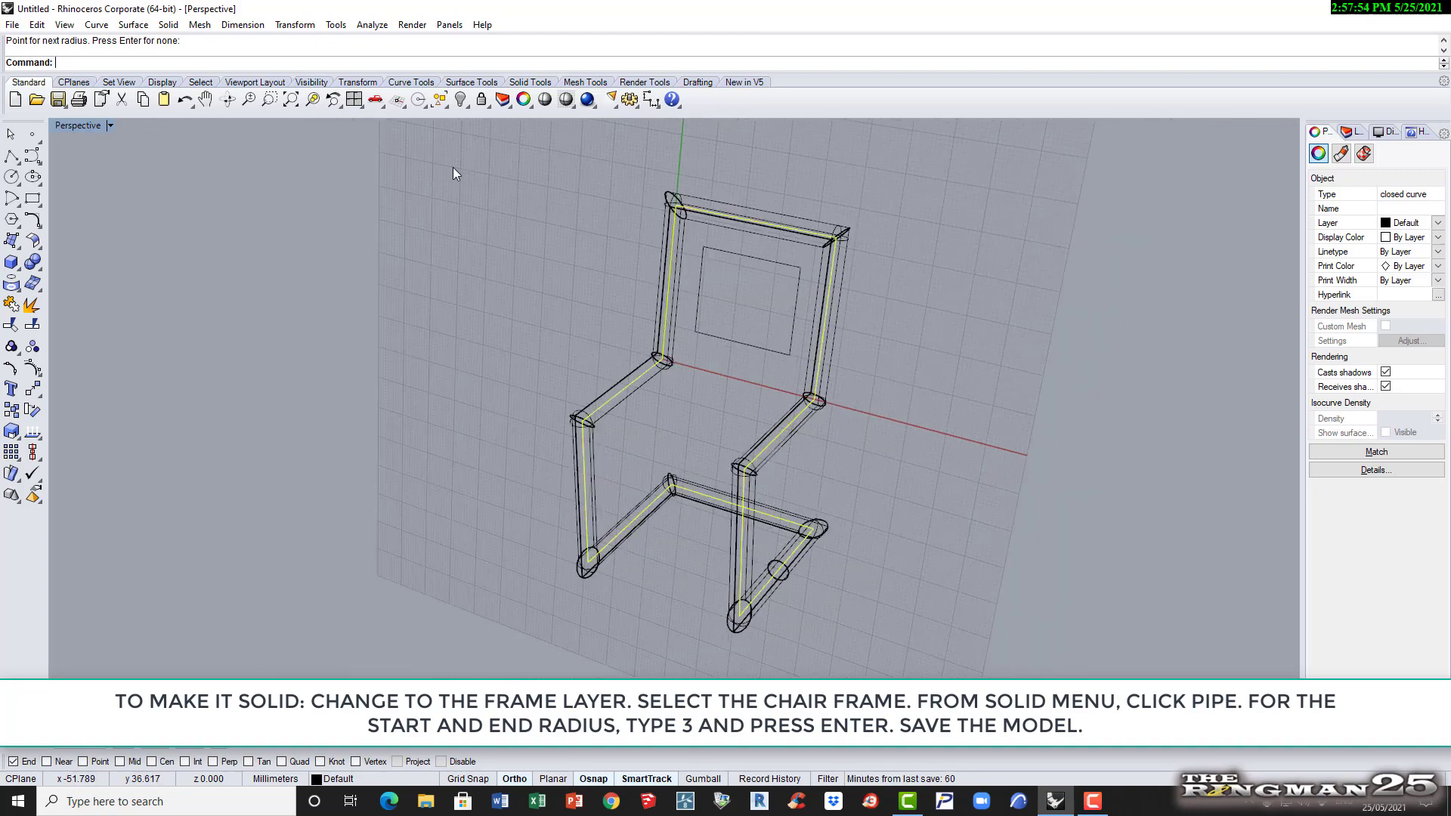
left_click(415, 25)
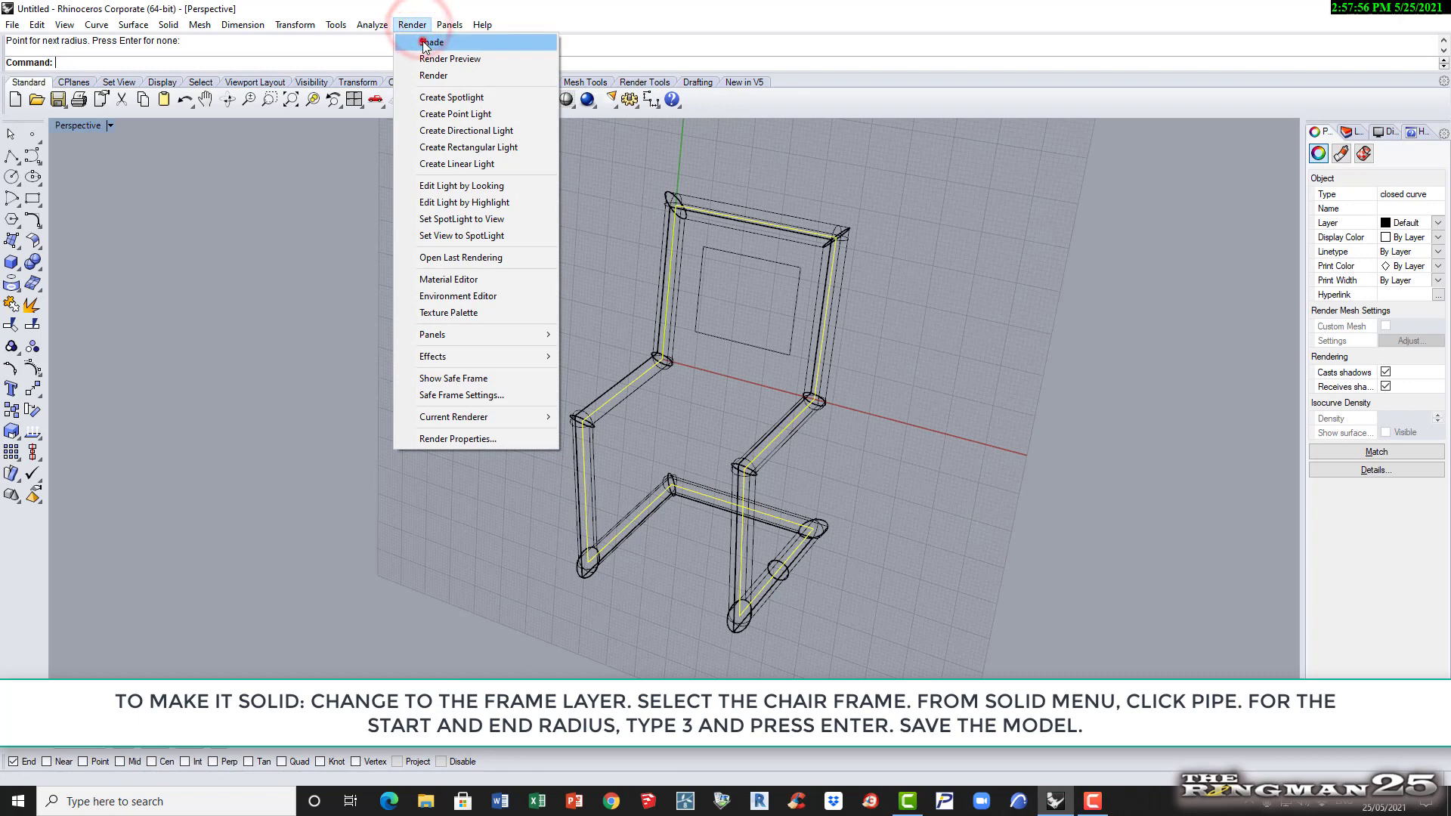
left_click(427, 42)
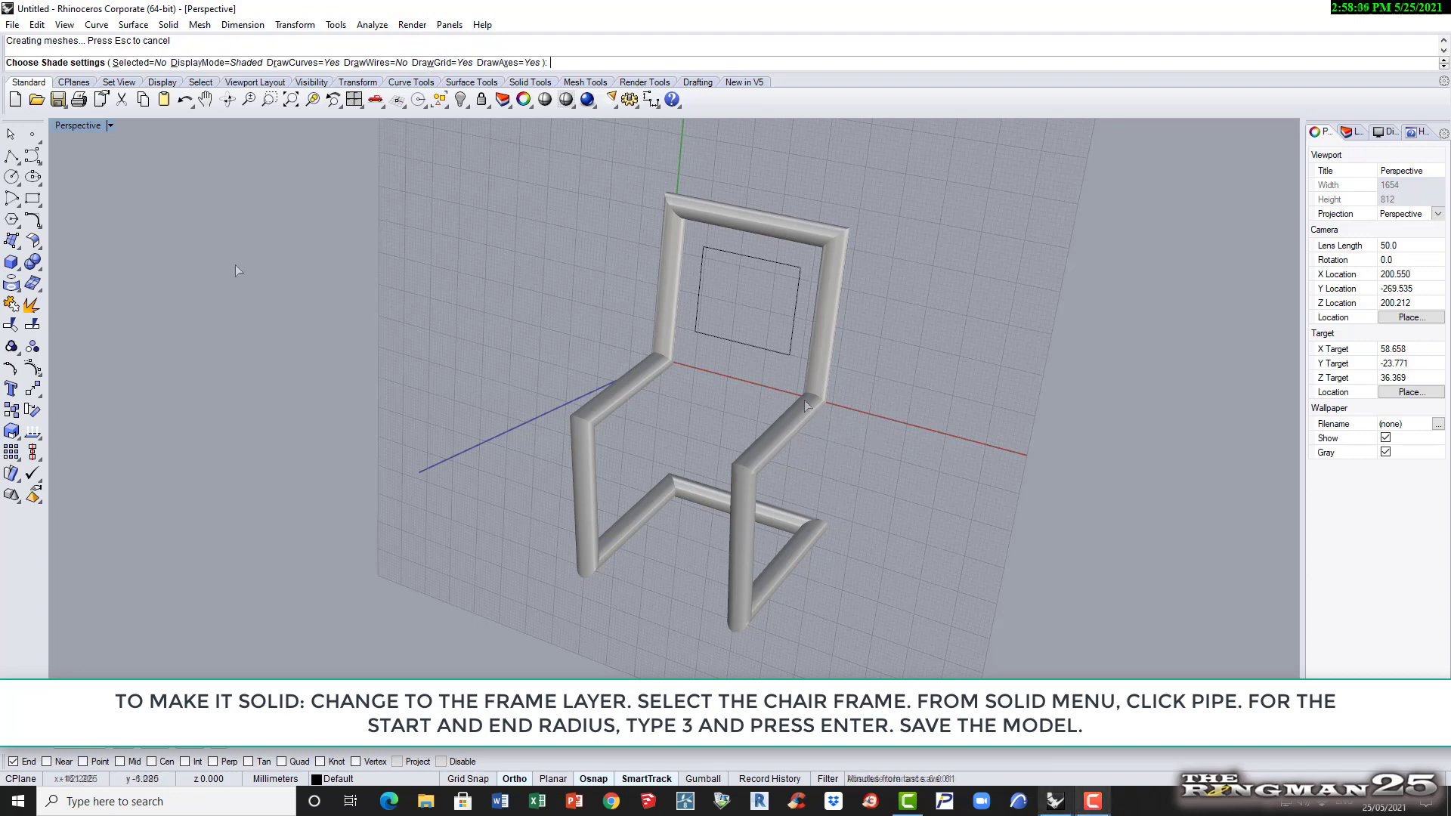
Save the model as Chair in the Rhino Exercises folder, replacing the existing file
left_click(11, 25)
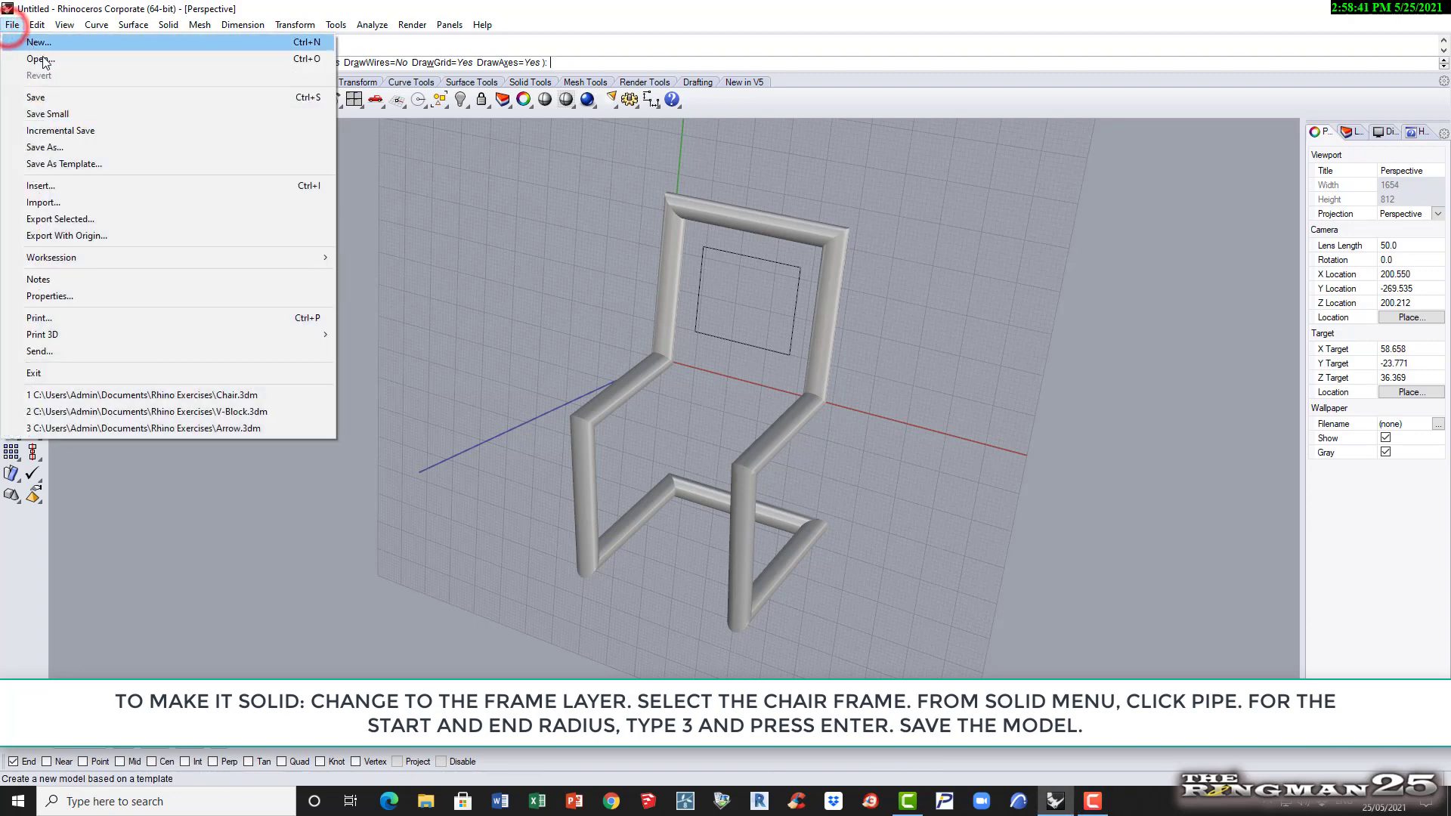
left_click(53, 148)
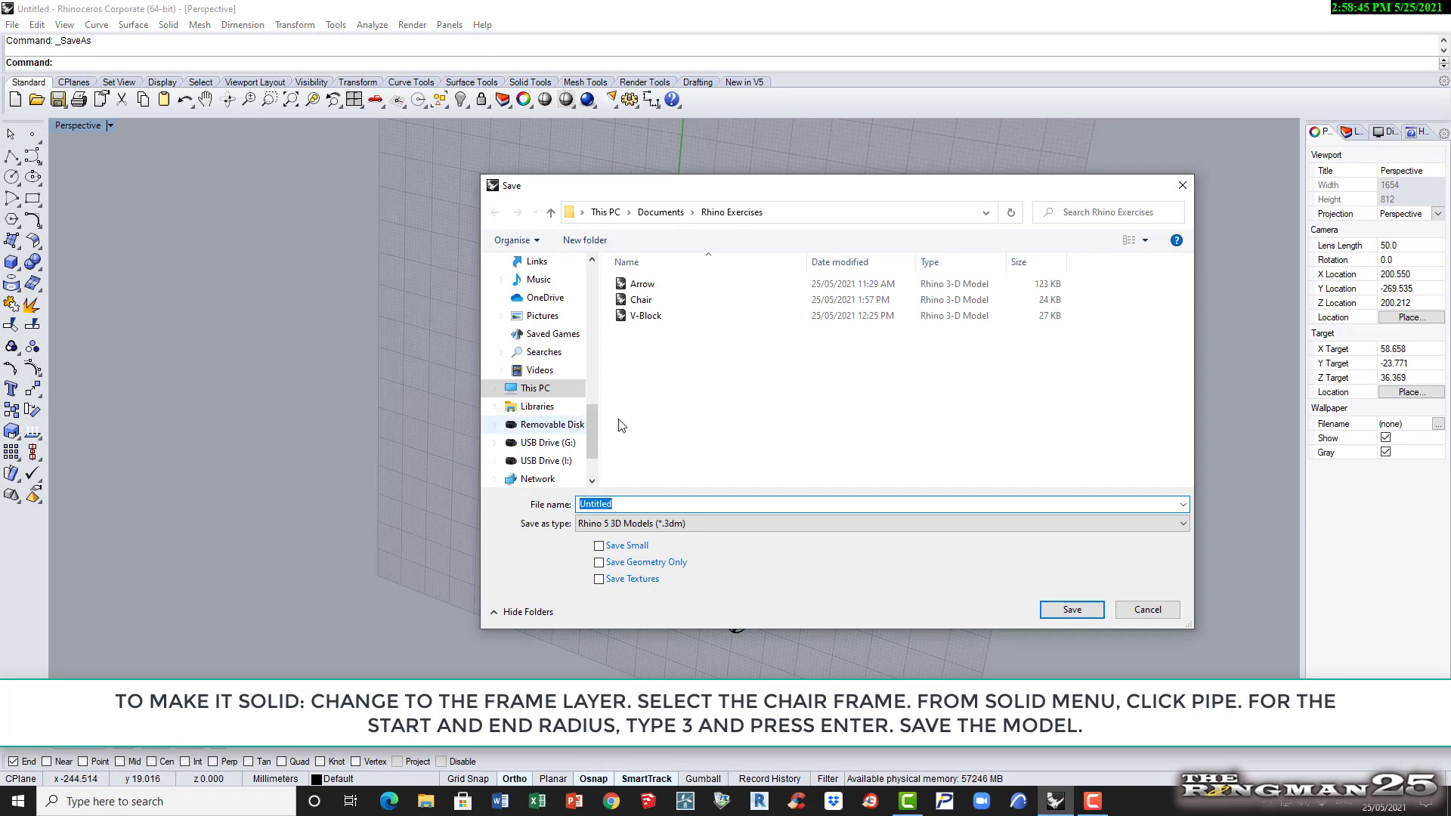
left_click(642, 302)
left_click(1089, 612)
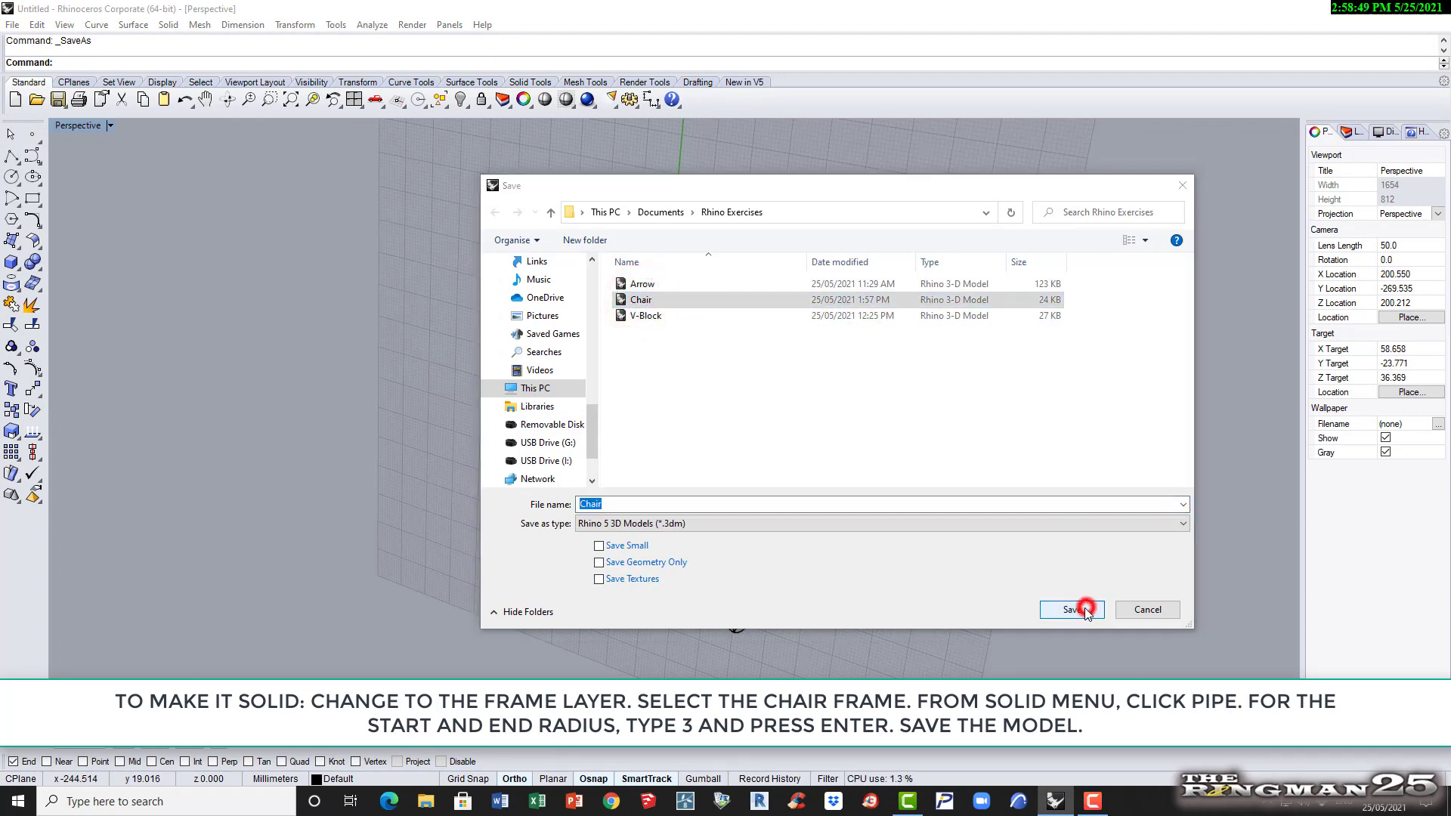
left_click(785, 404)
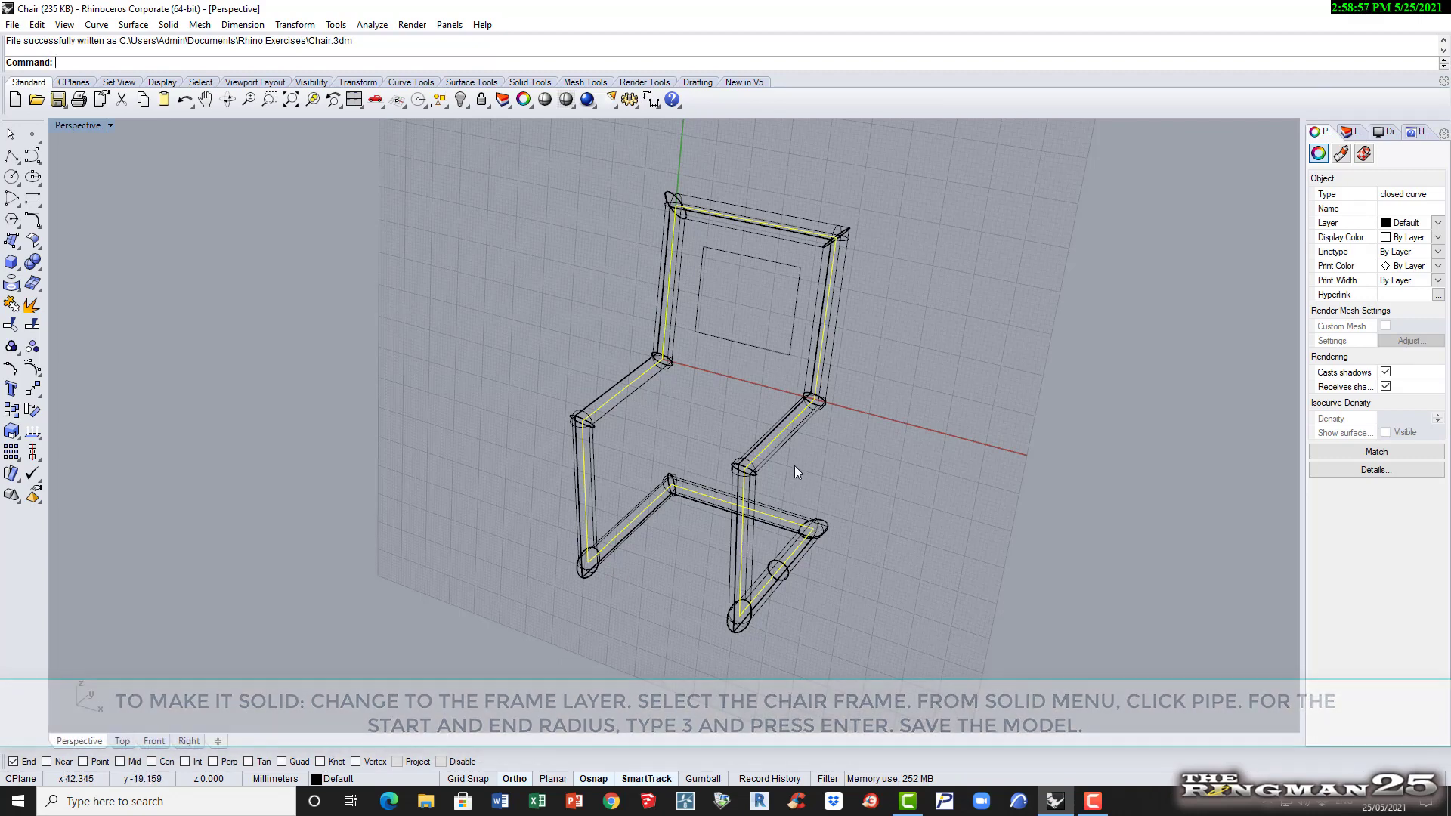
Deselect the frame curve and undo the pipe
left_click(981, 557)
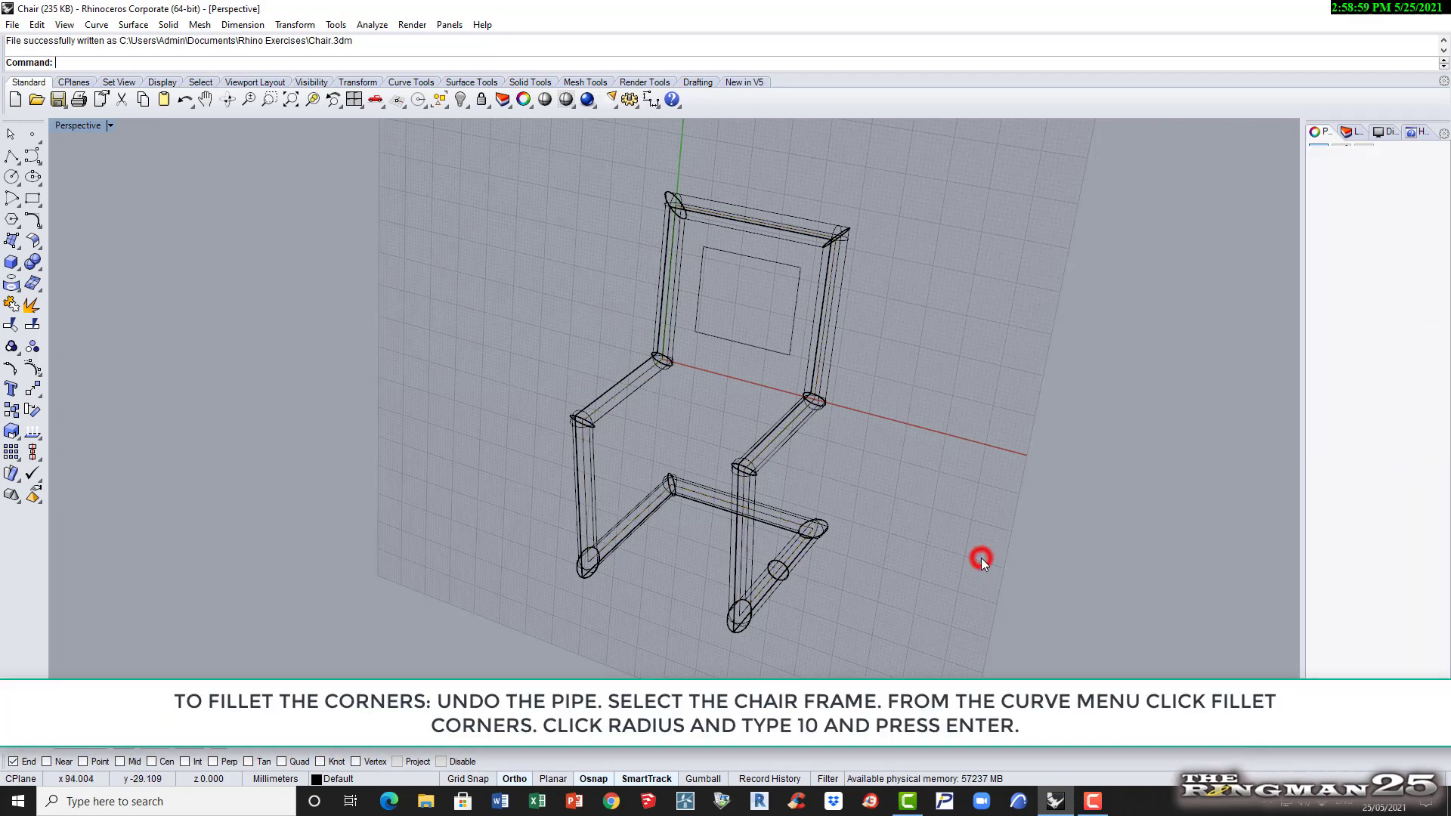
left_click(37, 24)
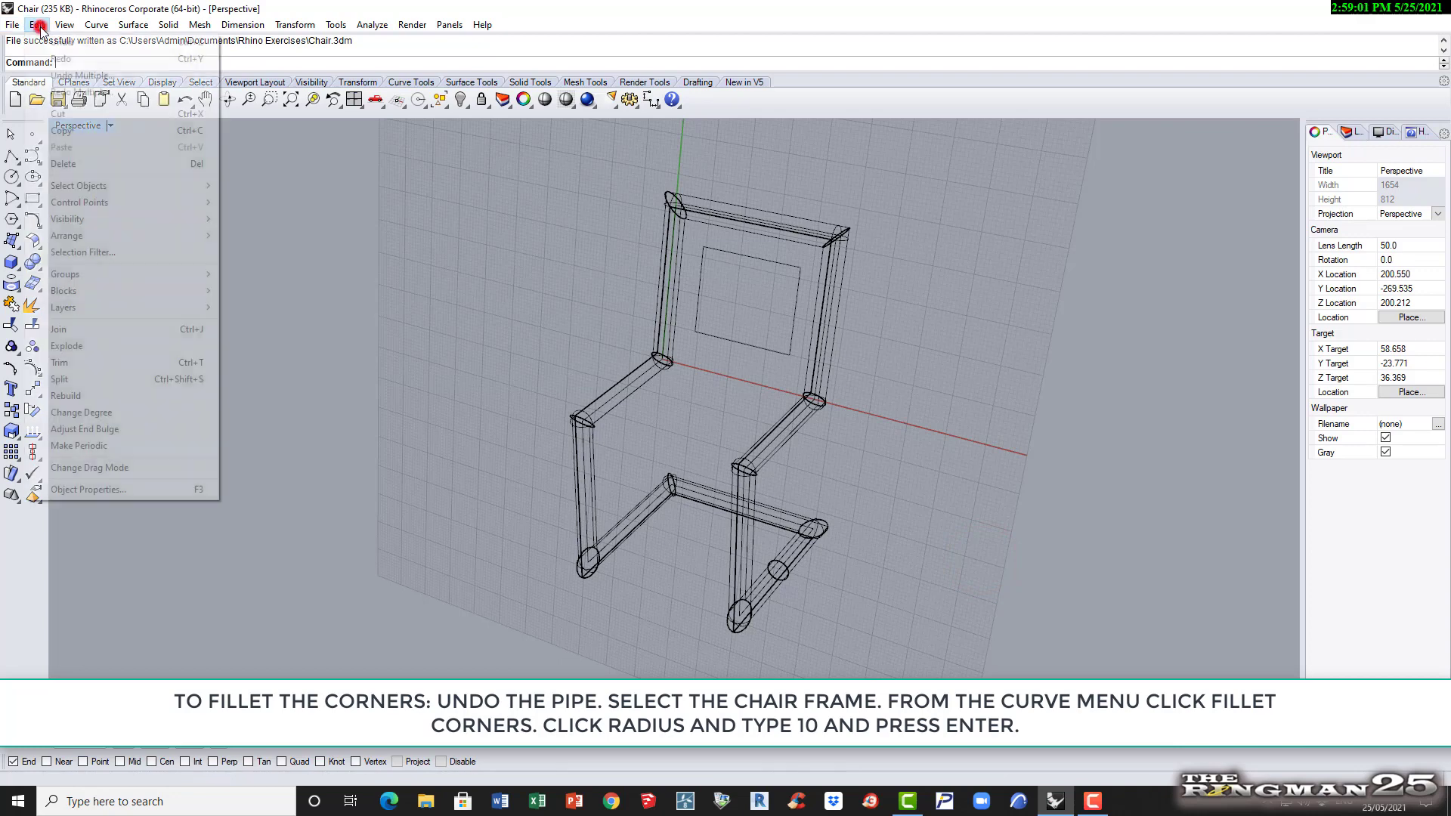
left_click(65, 43)
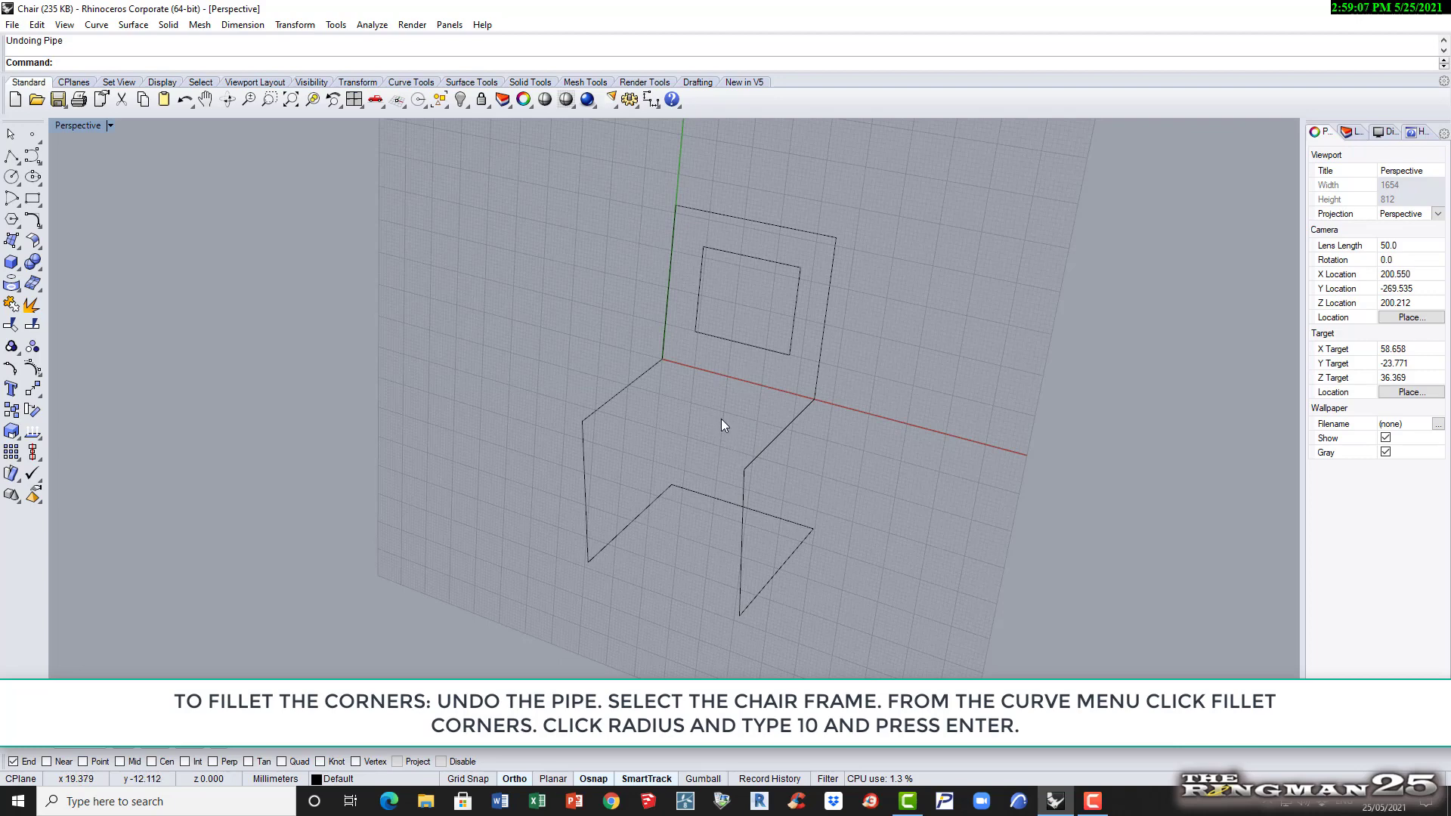
Fillet all corners of the chair frame curve with a radius of 10
left_click(759, 458)
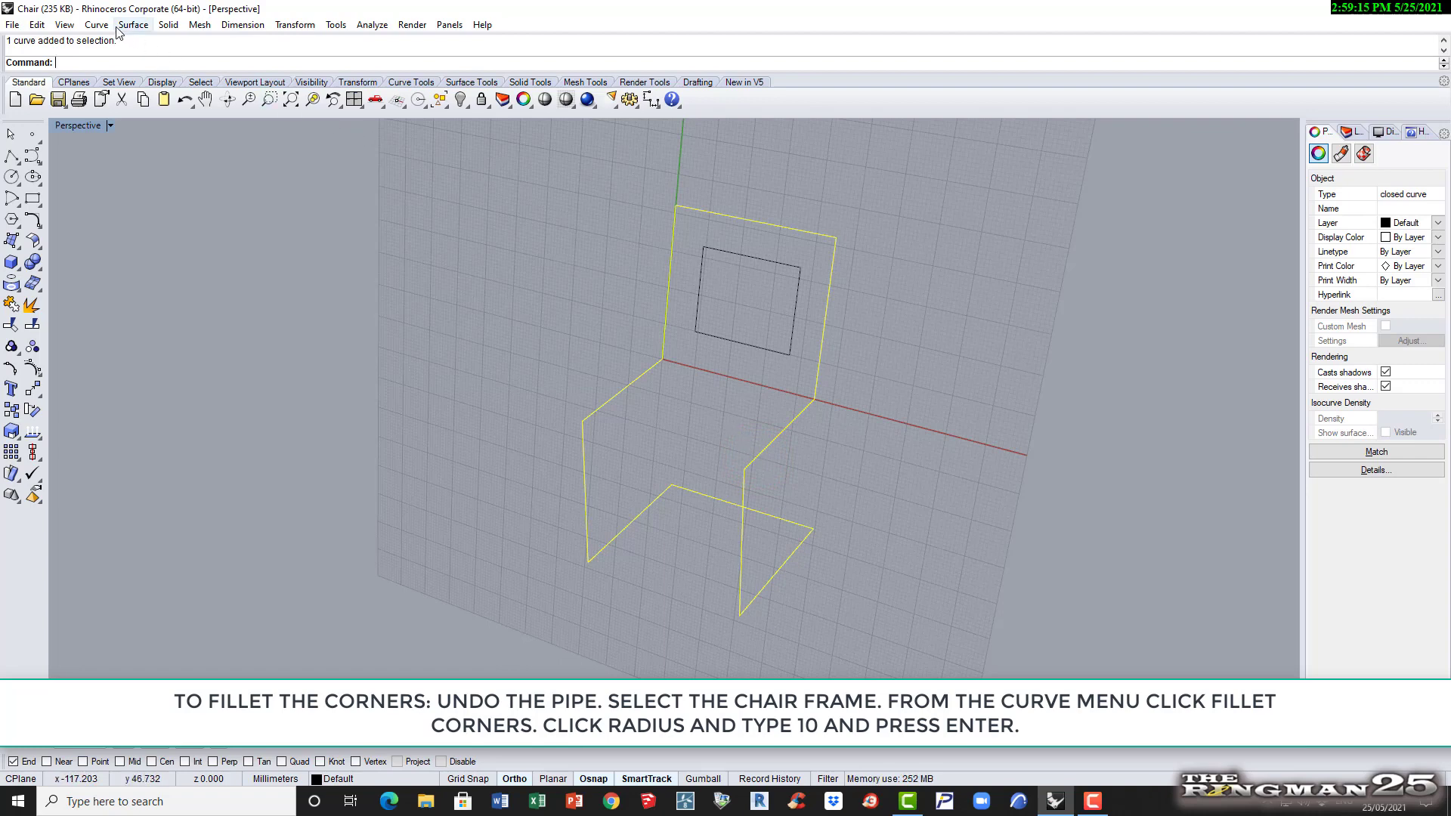
left_click(96, 24)
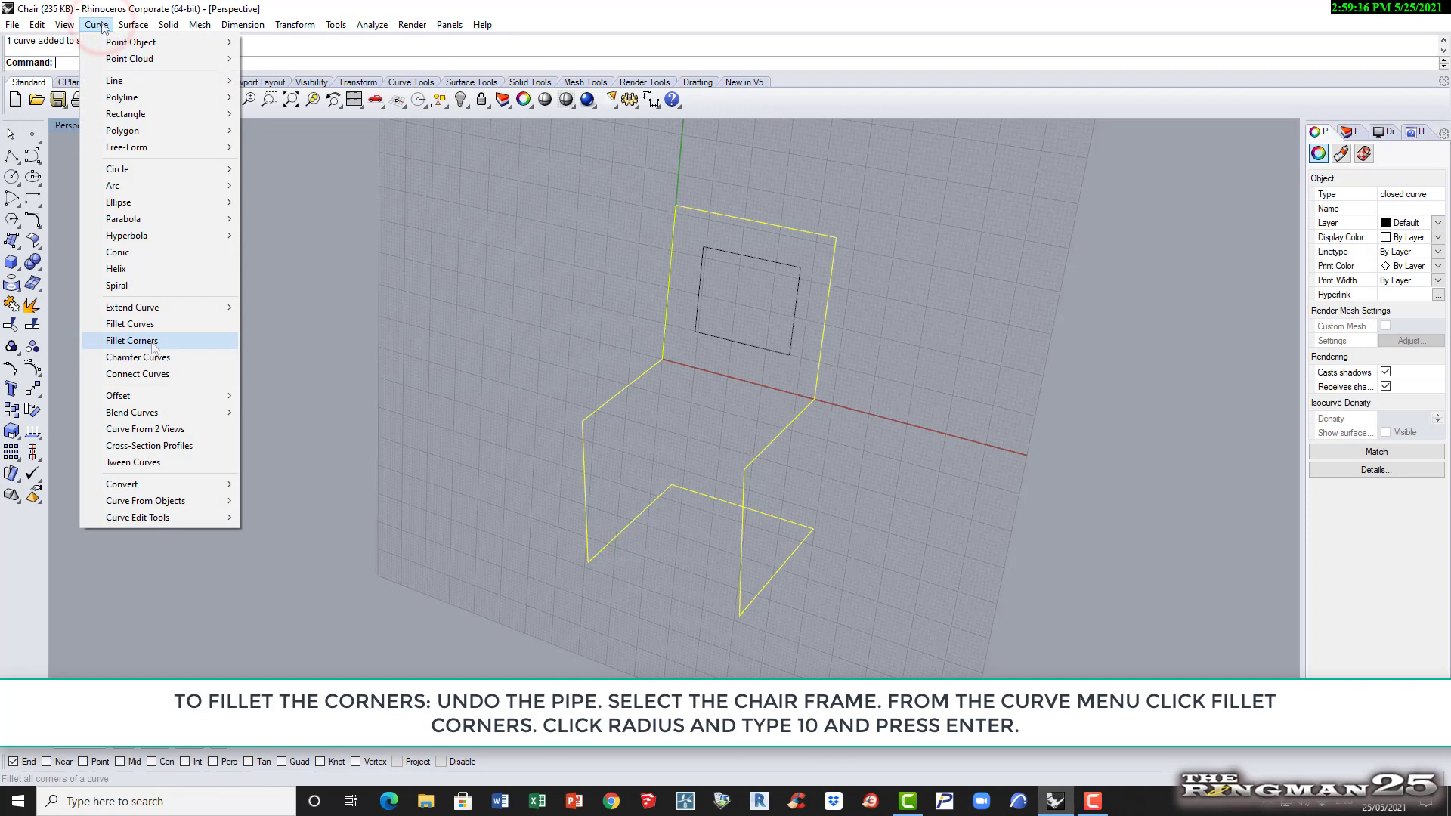
left_click(130, 341)
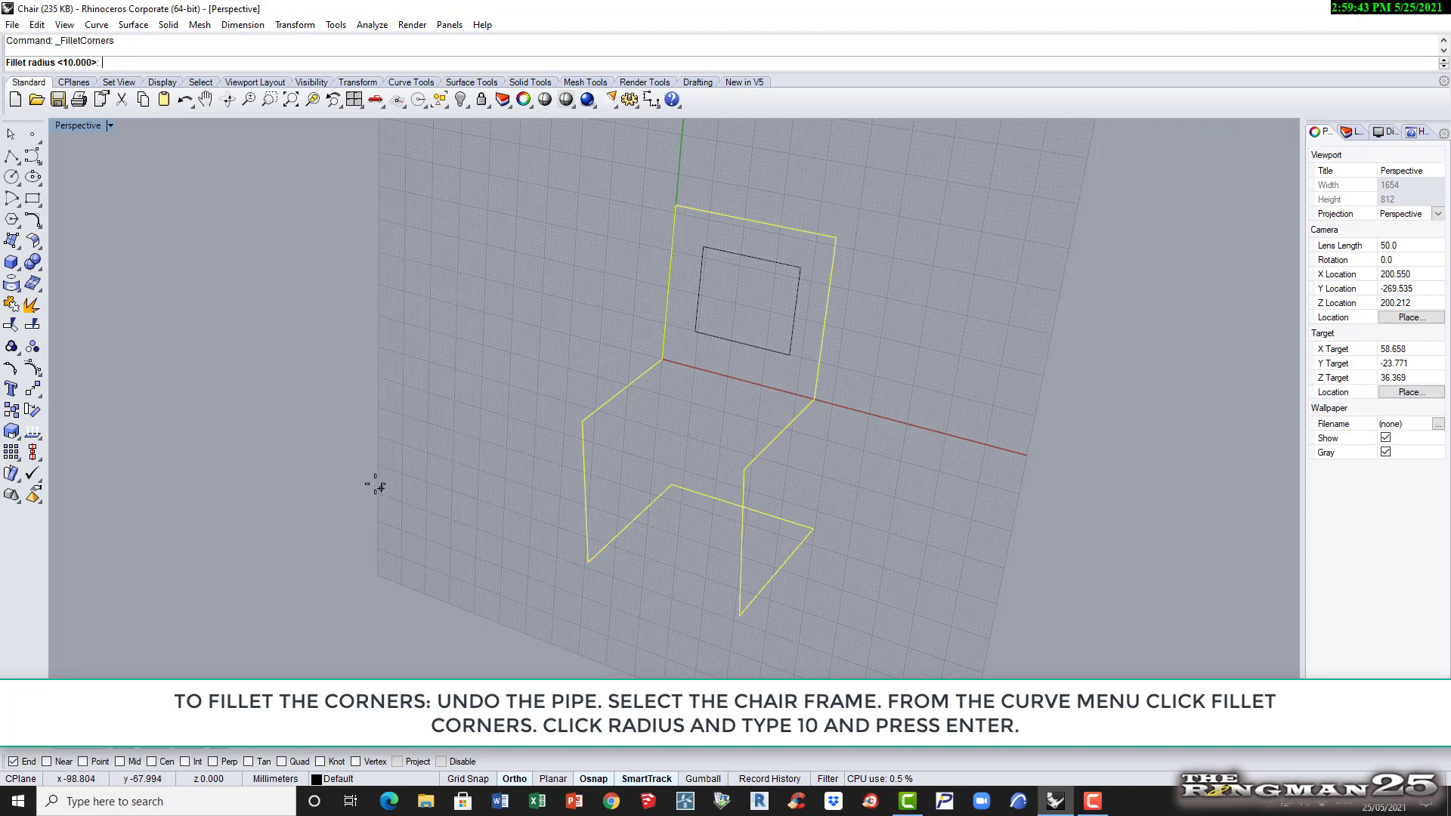
type("10")
key("Return")
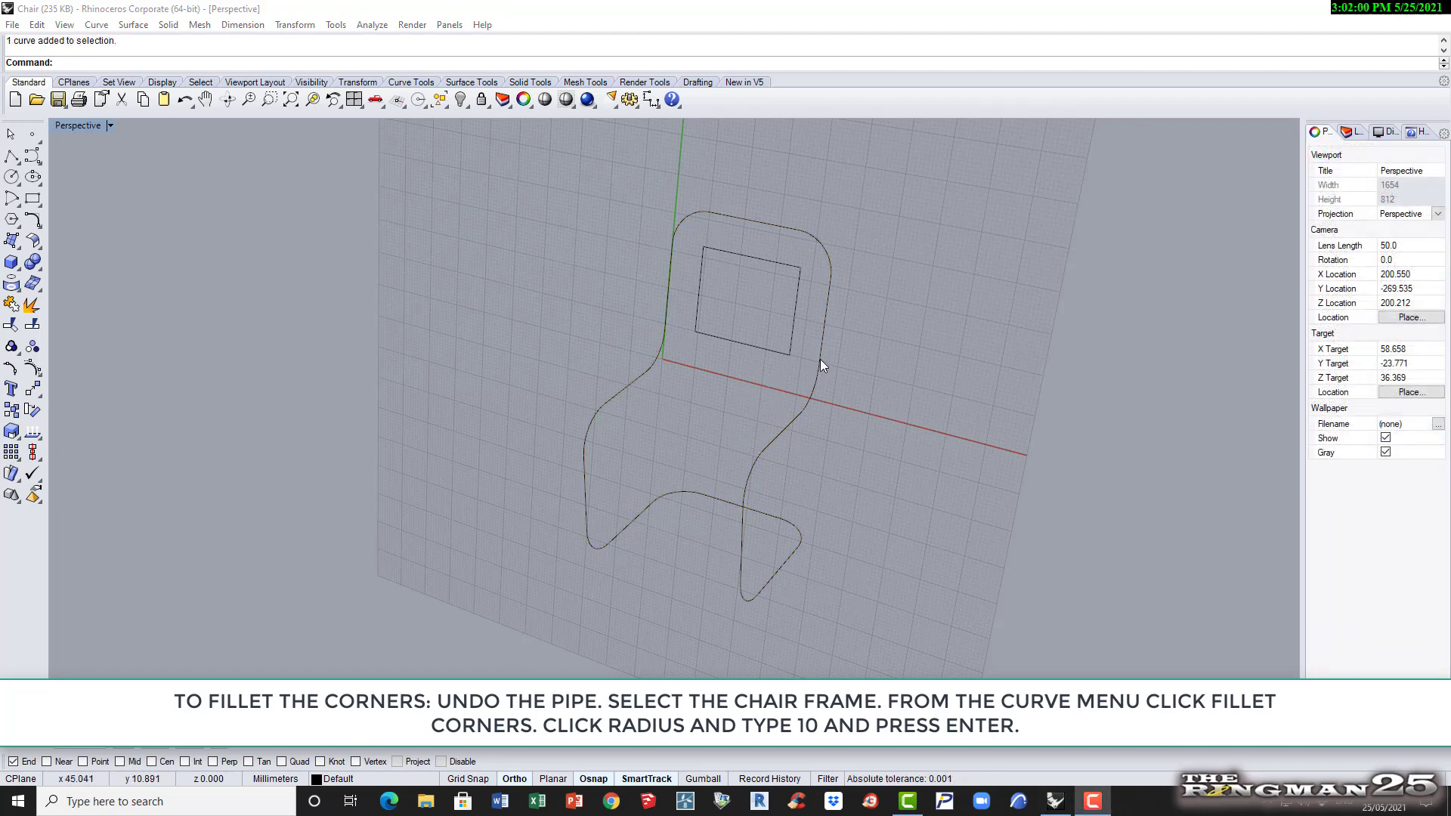
Explode the filleted chair frame curve into separate segments and clear the selection
left_click(819, 359)
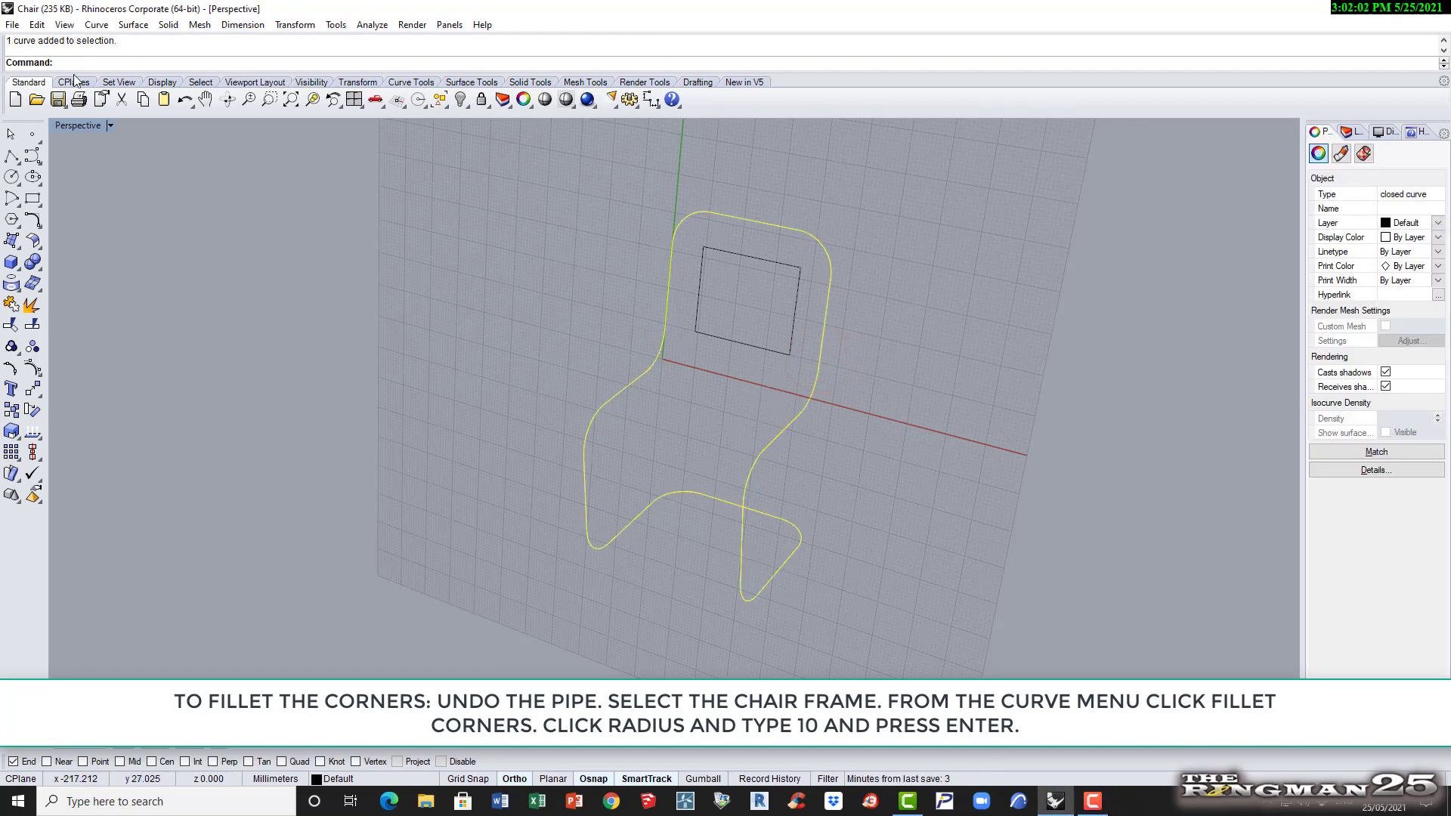
left_click(37, 24)
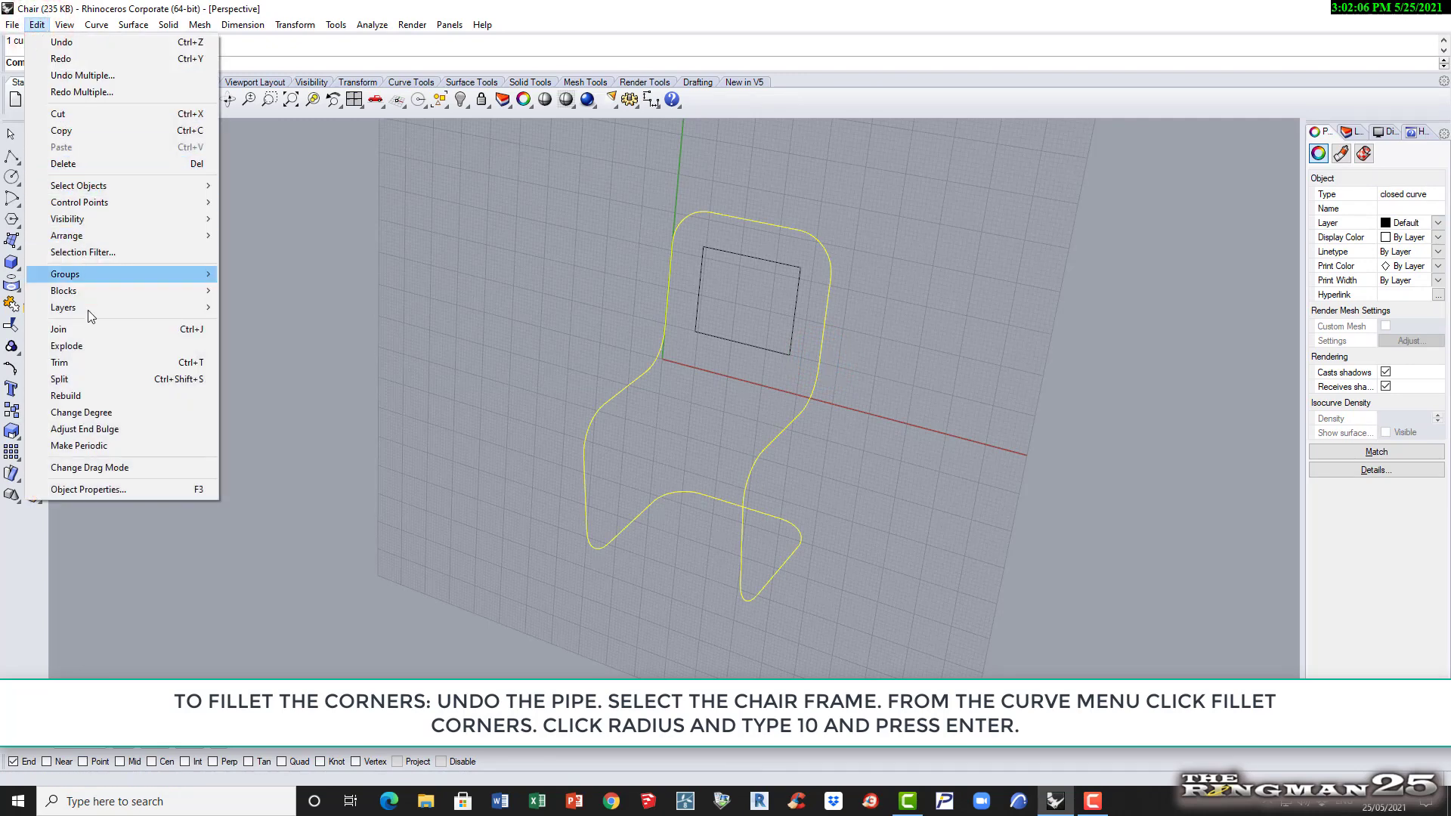
left_click(83, 345)
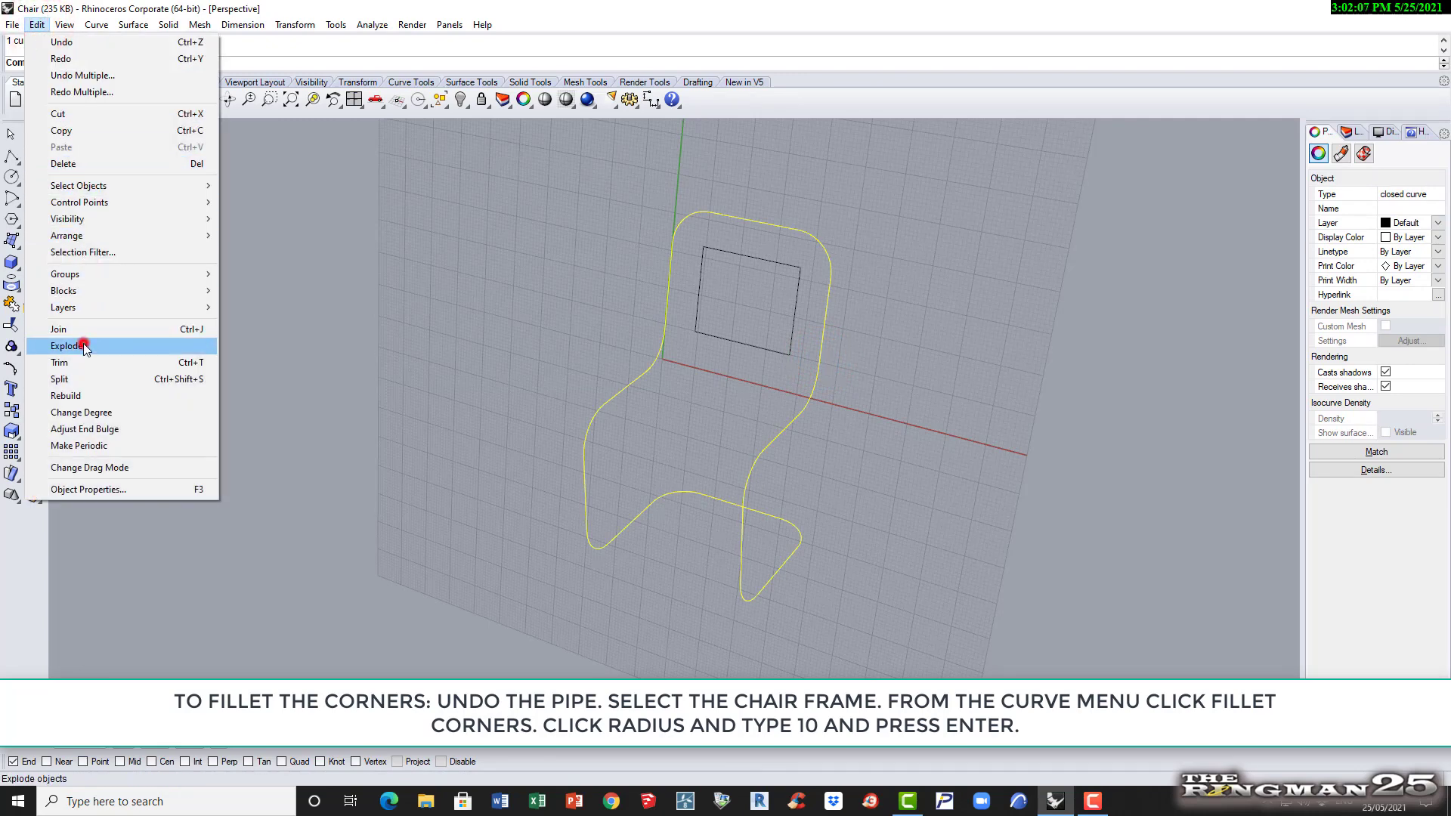
left_click(909, 370)
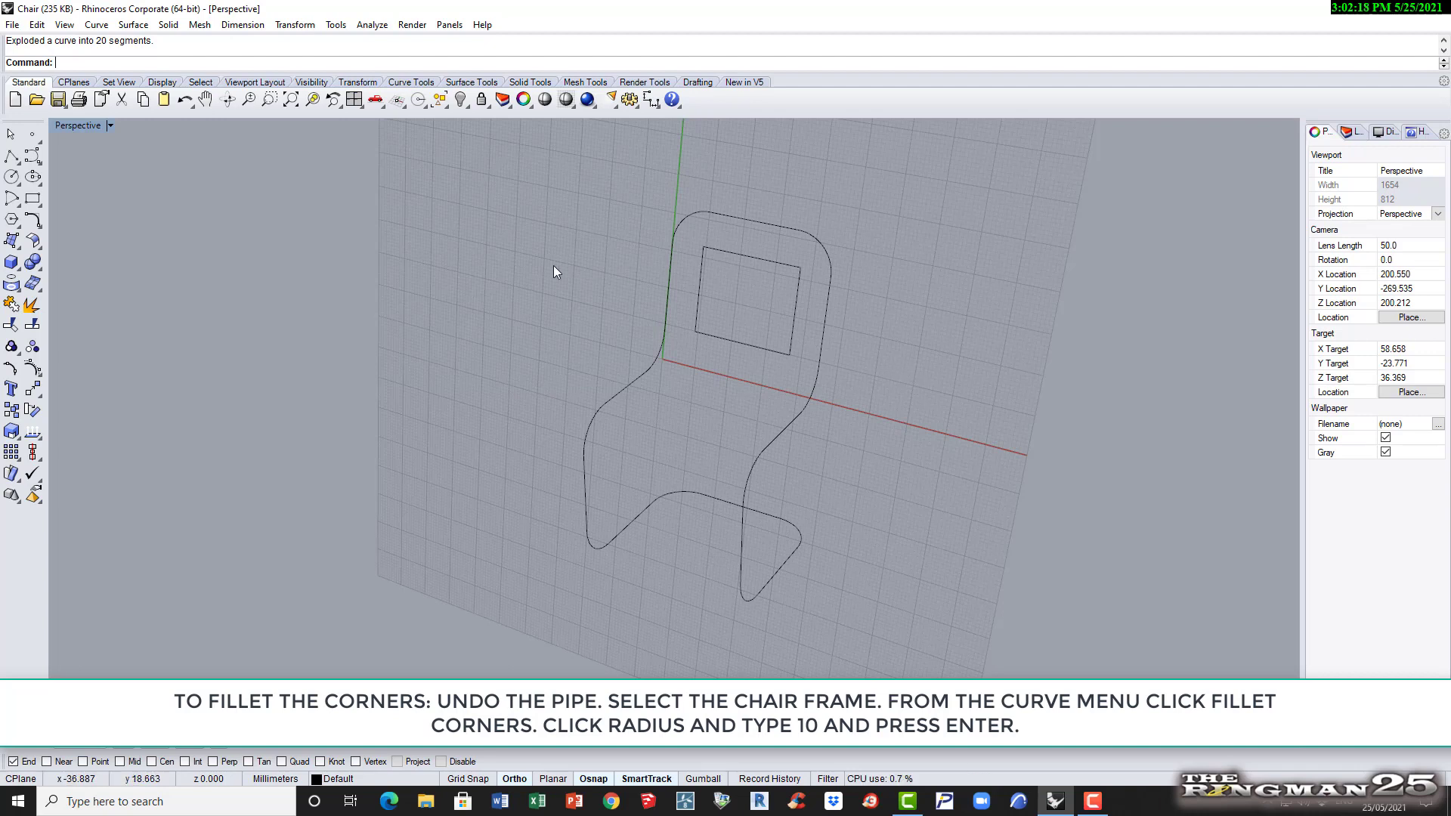
Create an edge-curve surface between the two straight side segments of the backrest
left_click(140, 27)
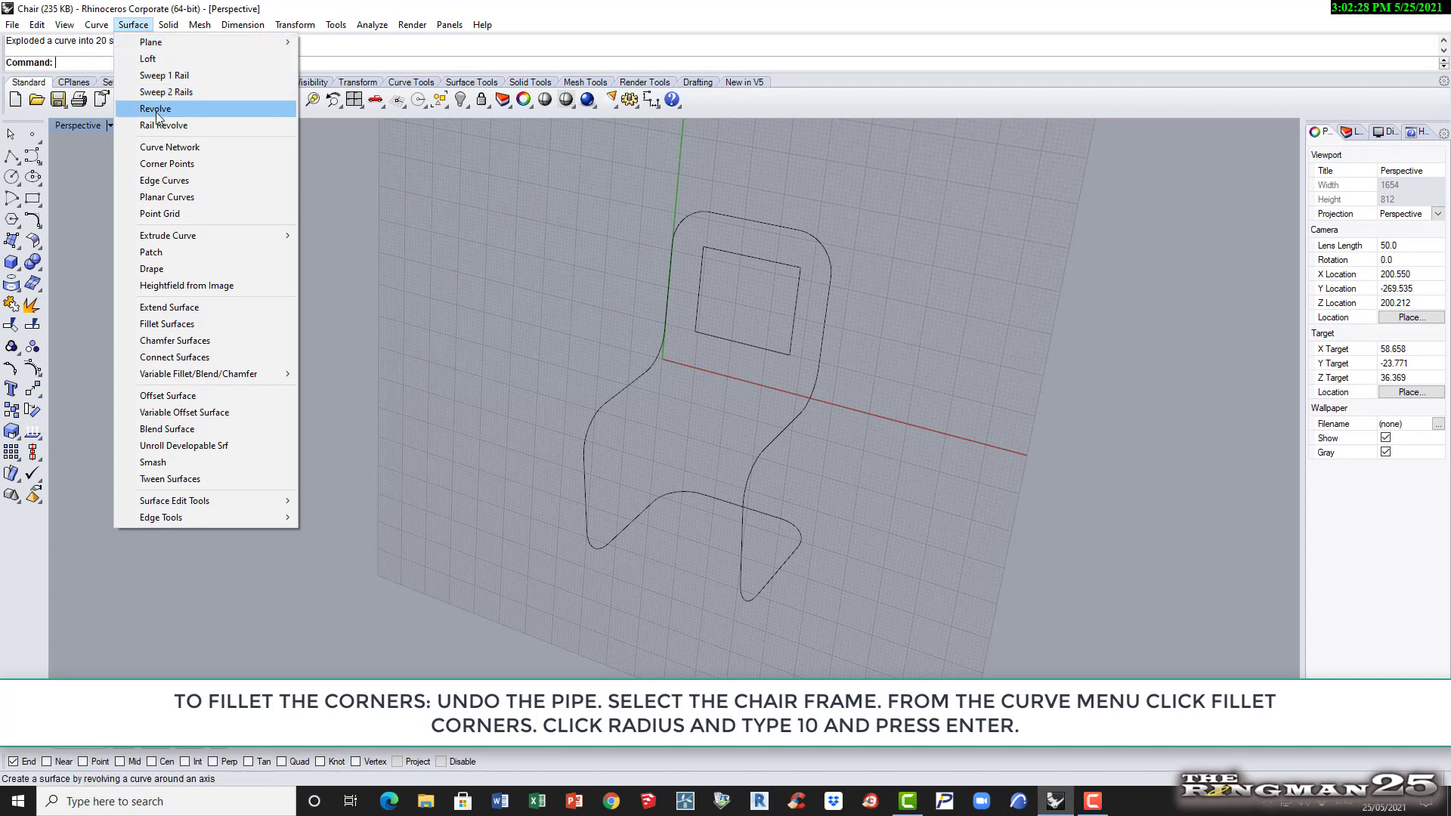
left_click(158, 180)
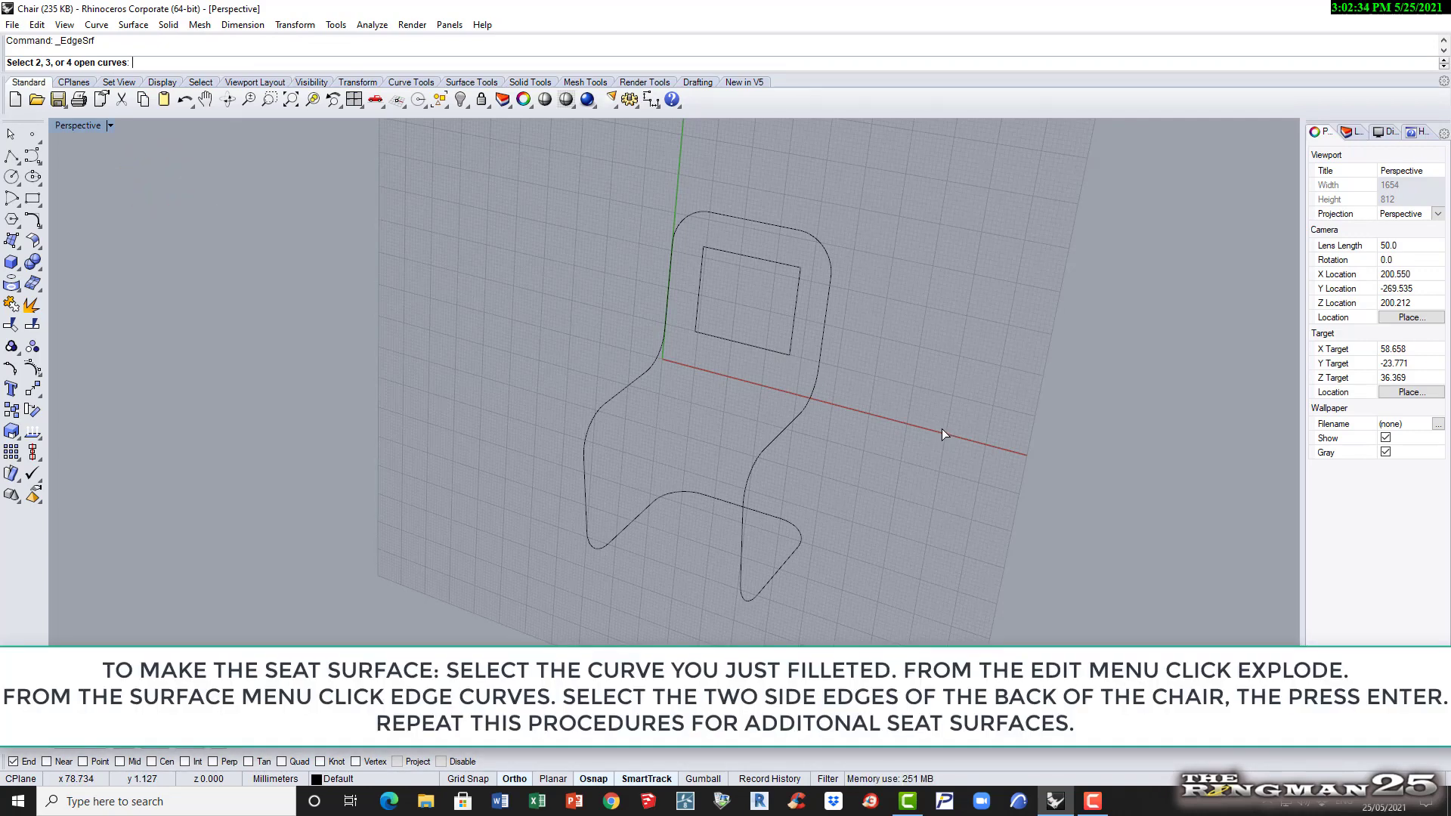
left_click(668, 292)
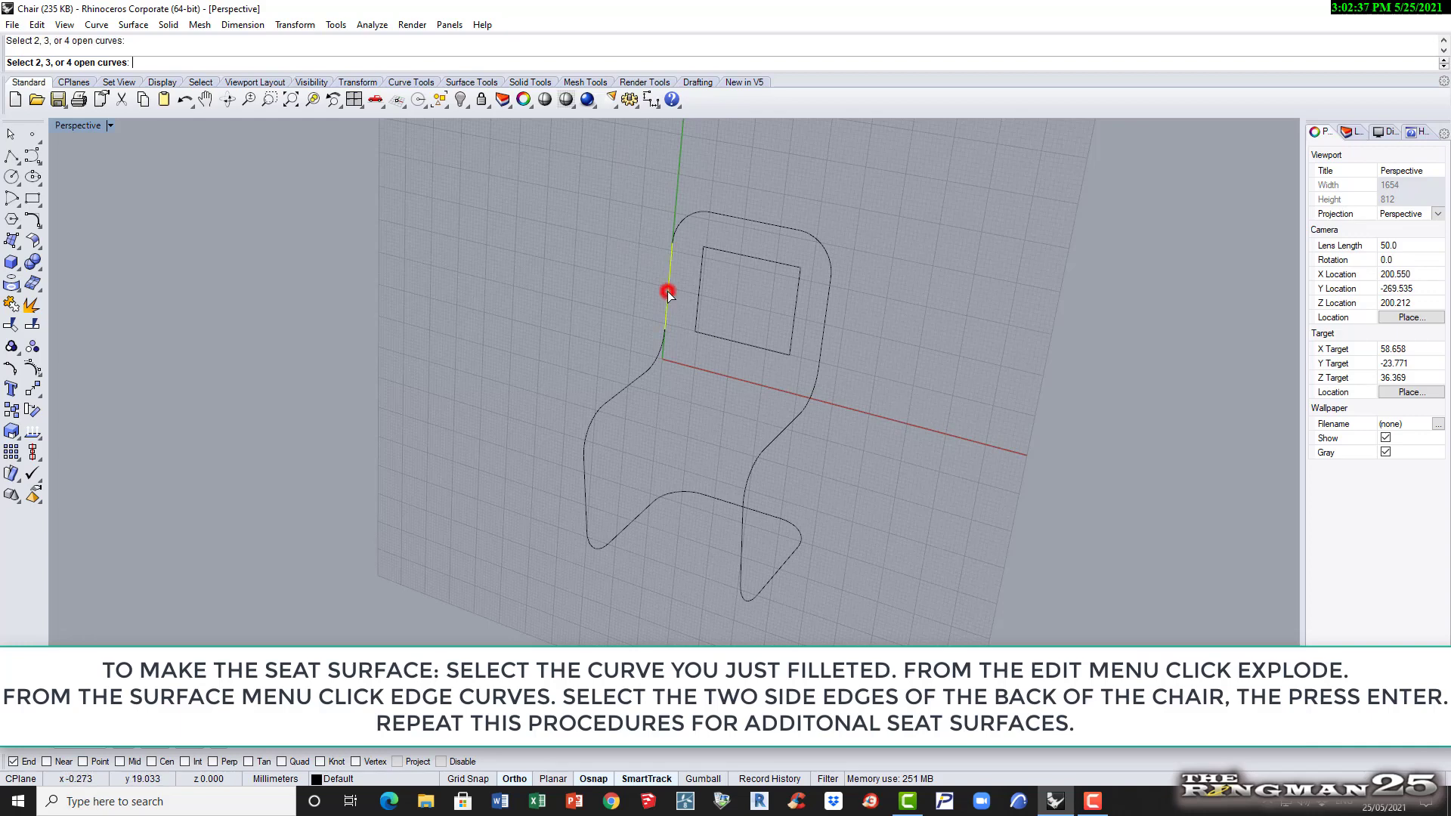
left_click(824, 333)
key("Return")
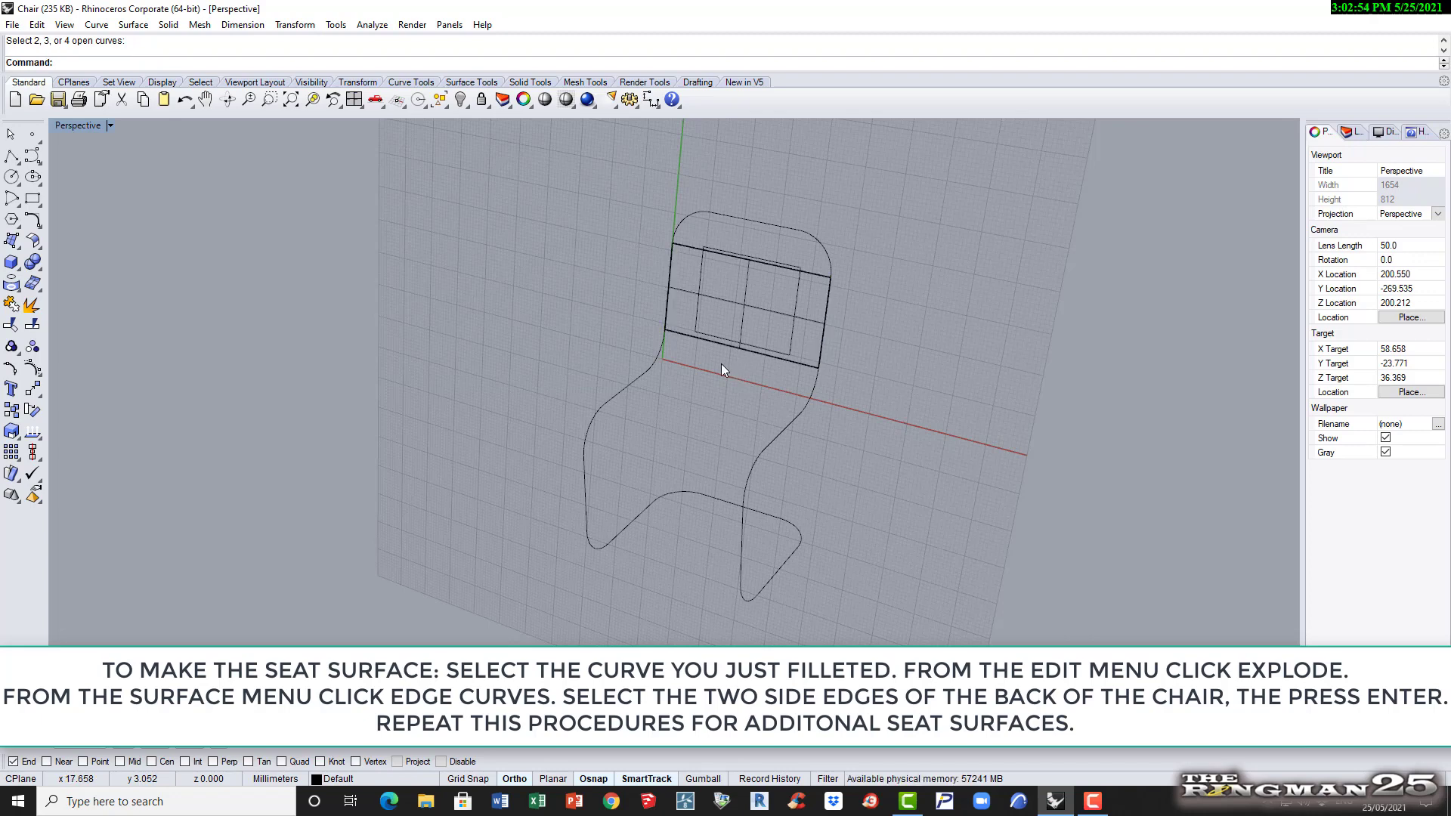
Create an edge-curve surface between the two straight side segments of the seat
left_click(615, 393)
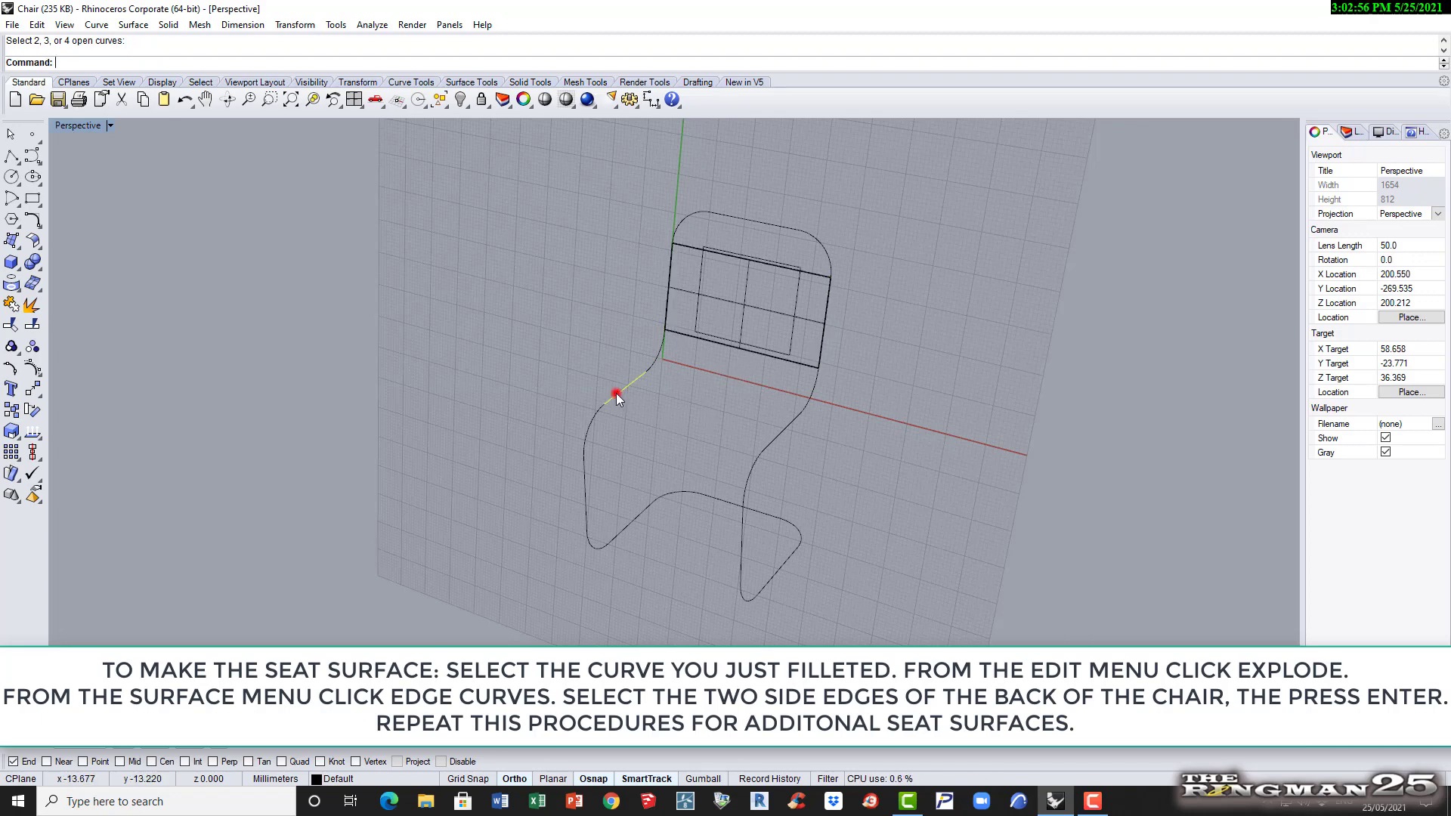
left_click(779, 436, "shift")
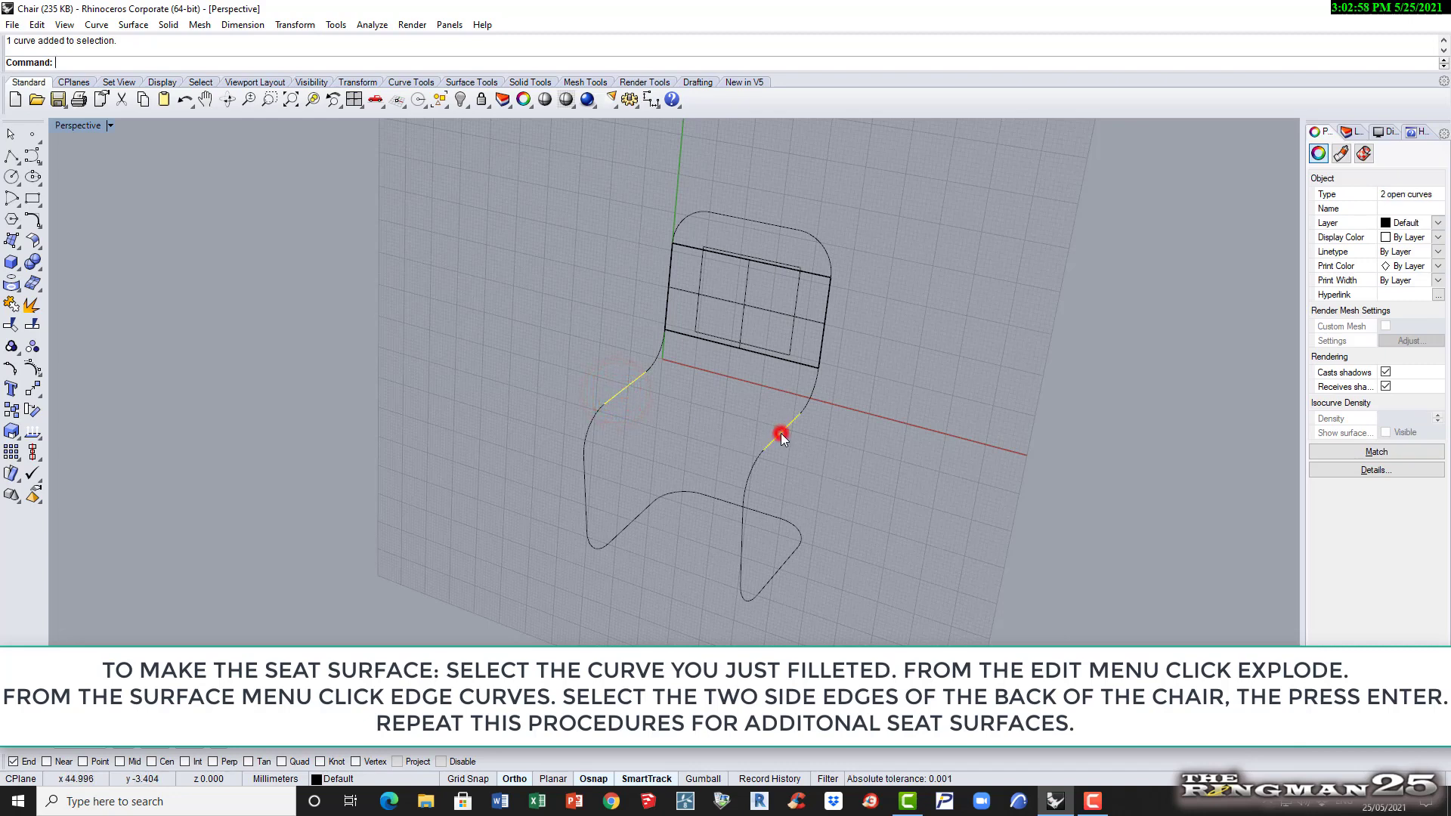
key("Return")
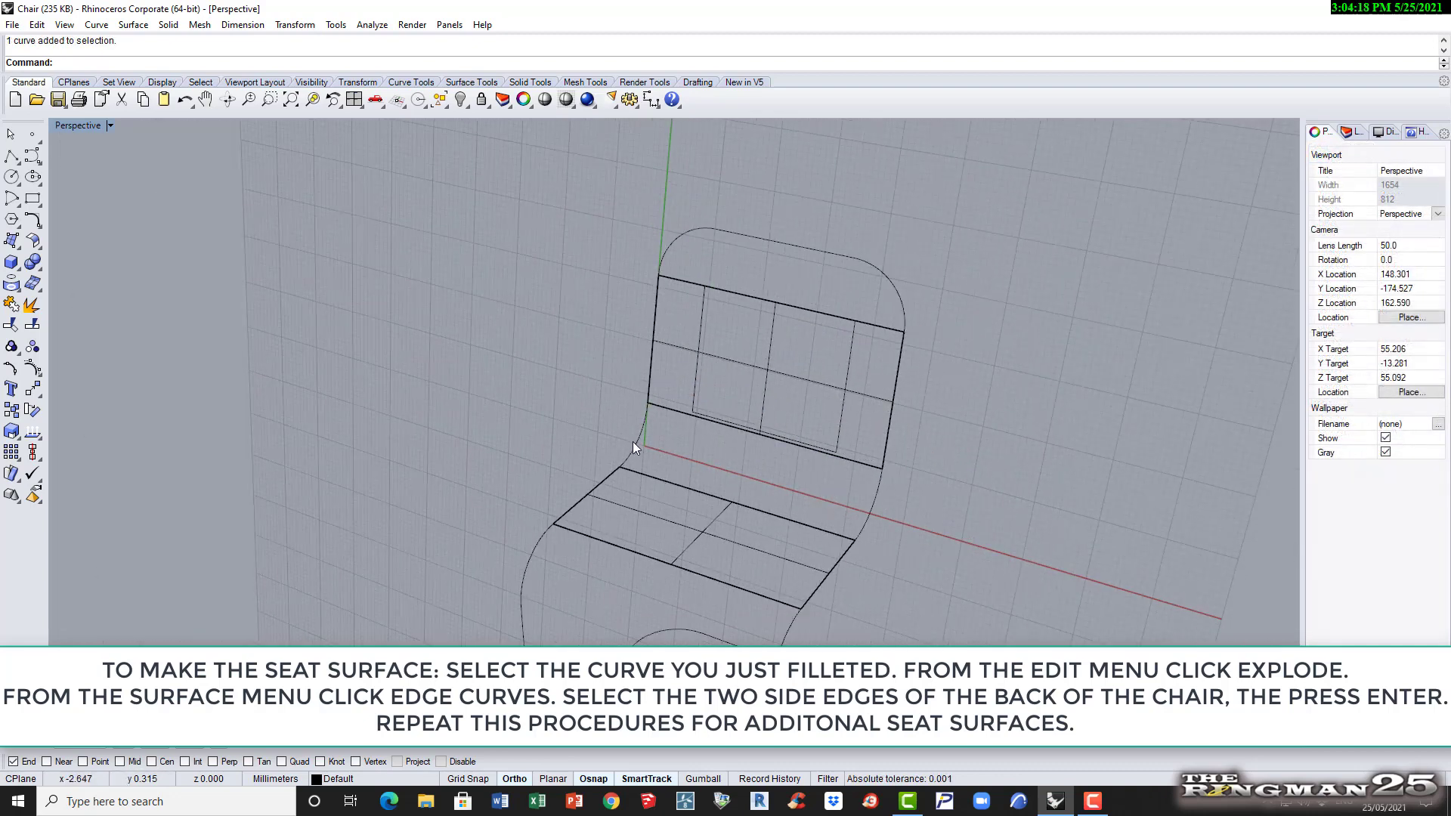
left_click(637, 438)
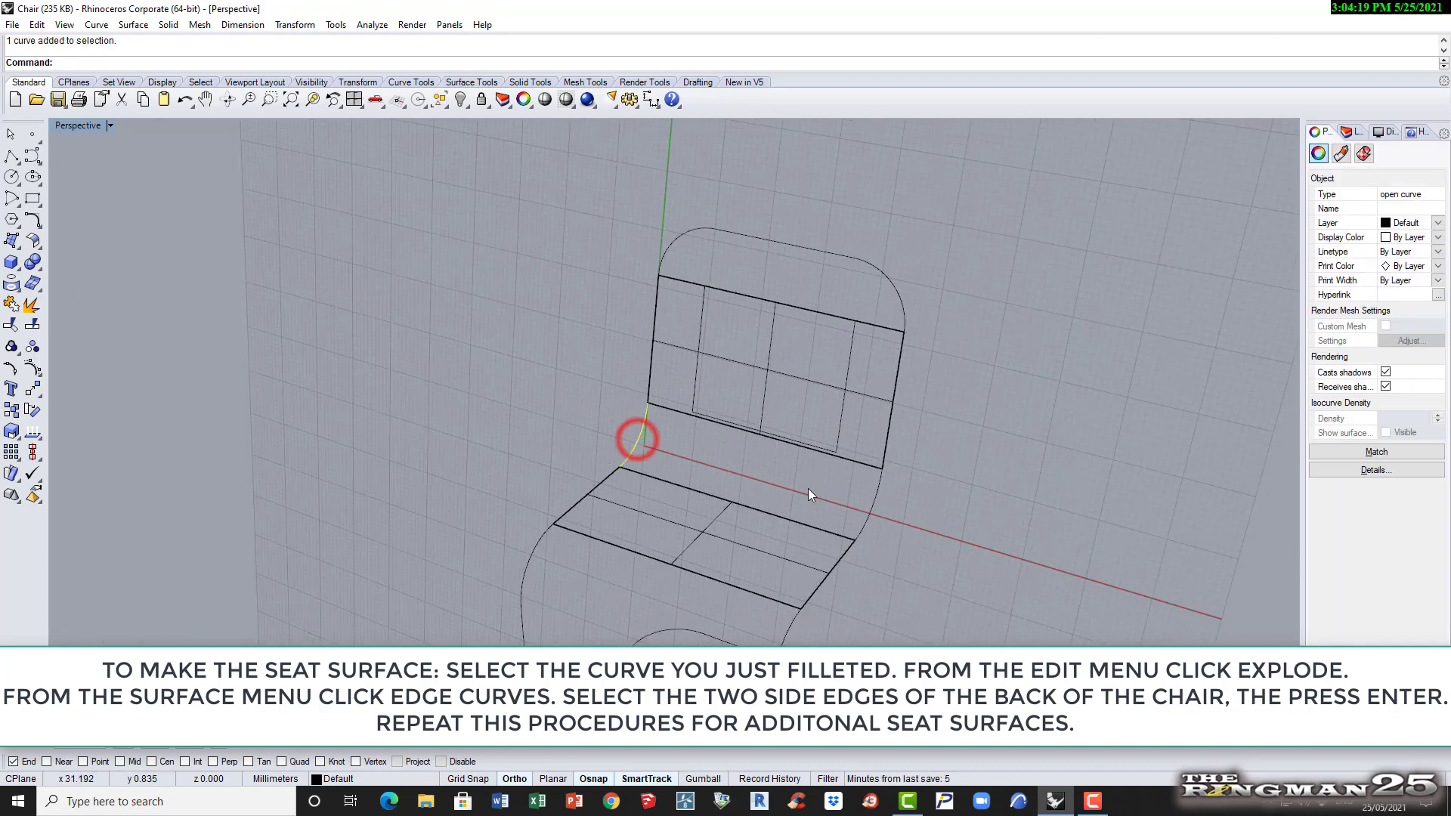
left_click(871, 497, "shift")
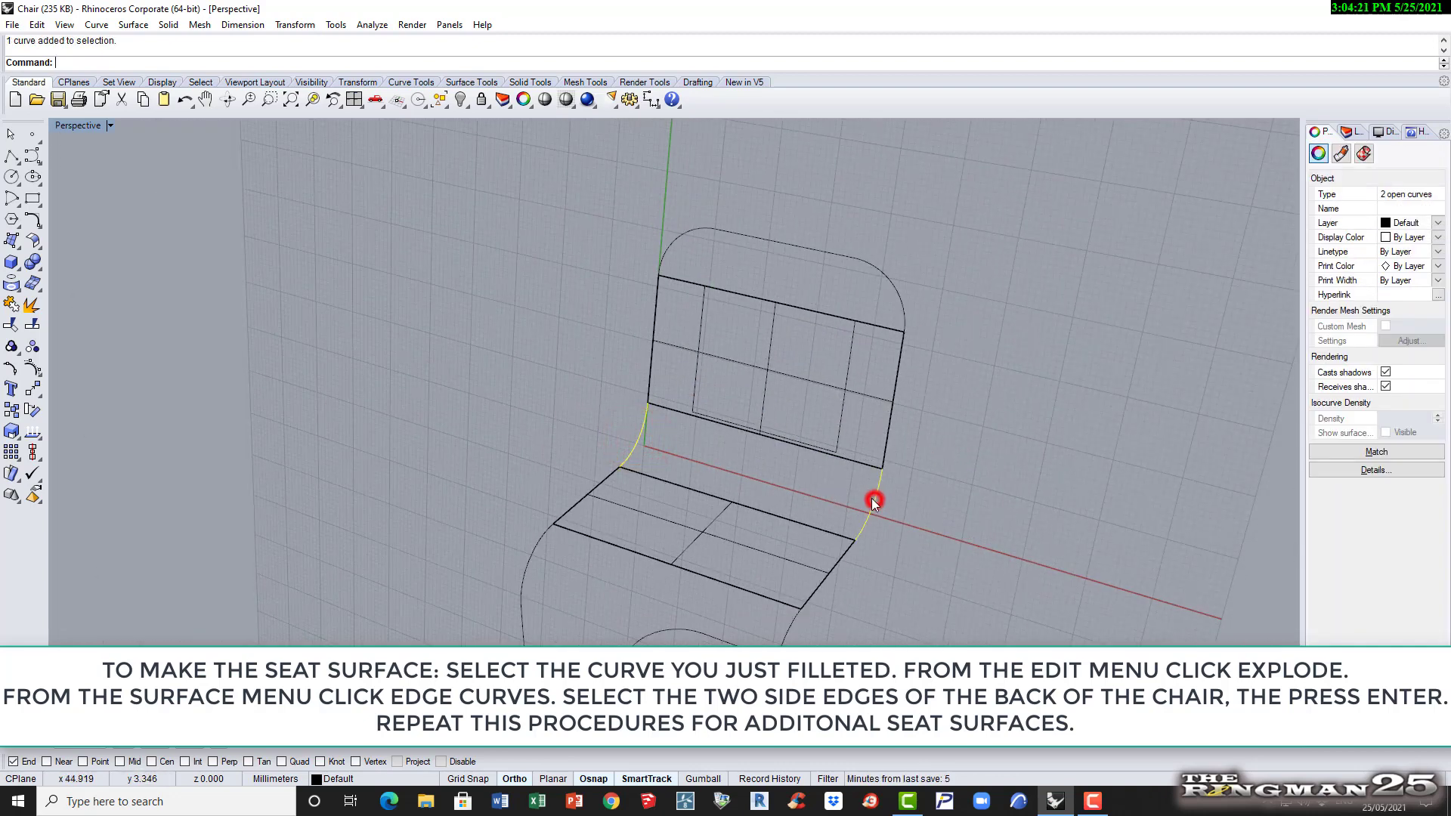
right_click(530, 323)
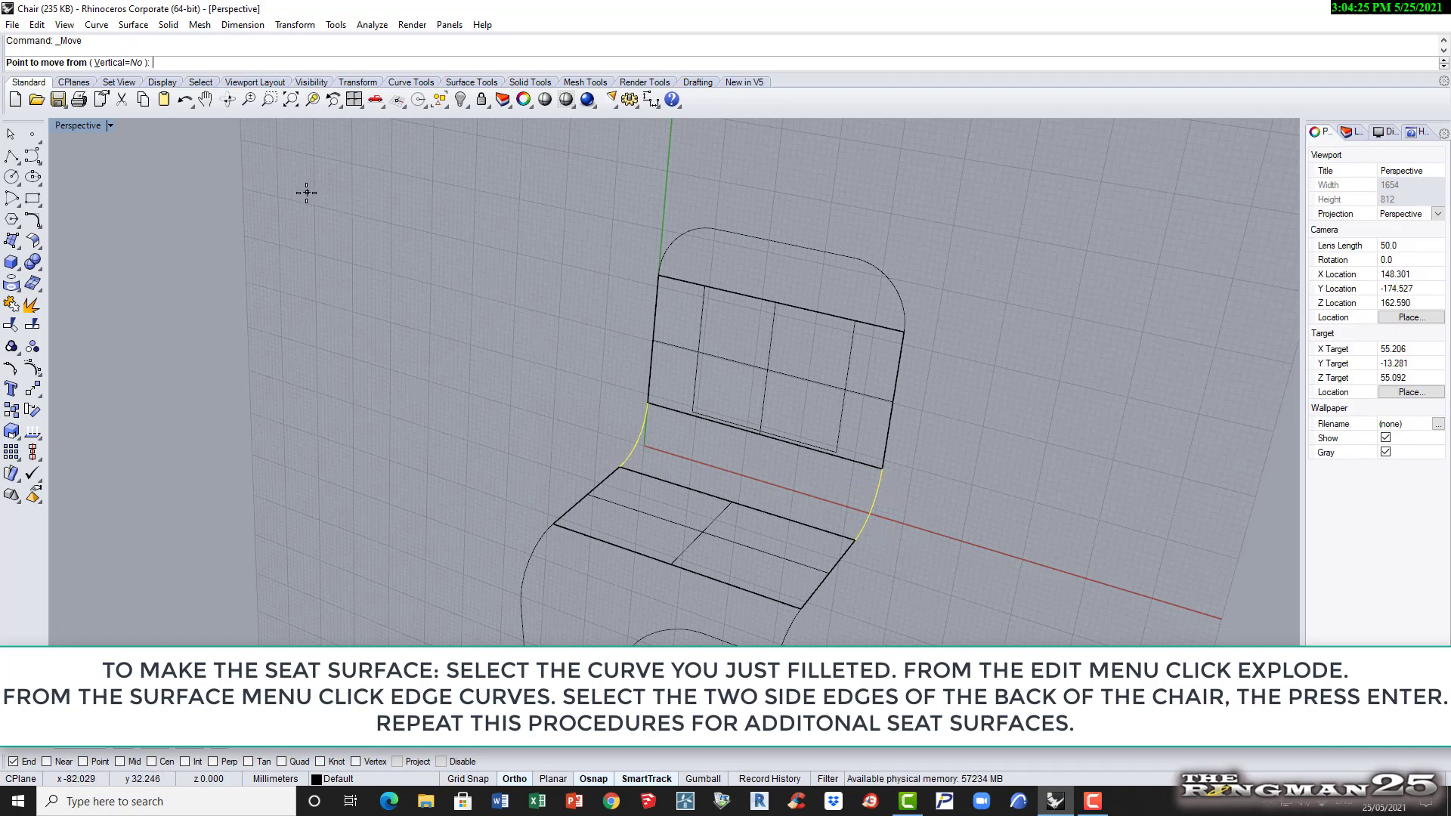
key("Escape")
key("Escape")
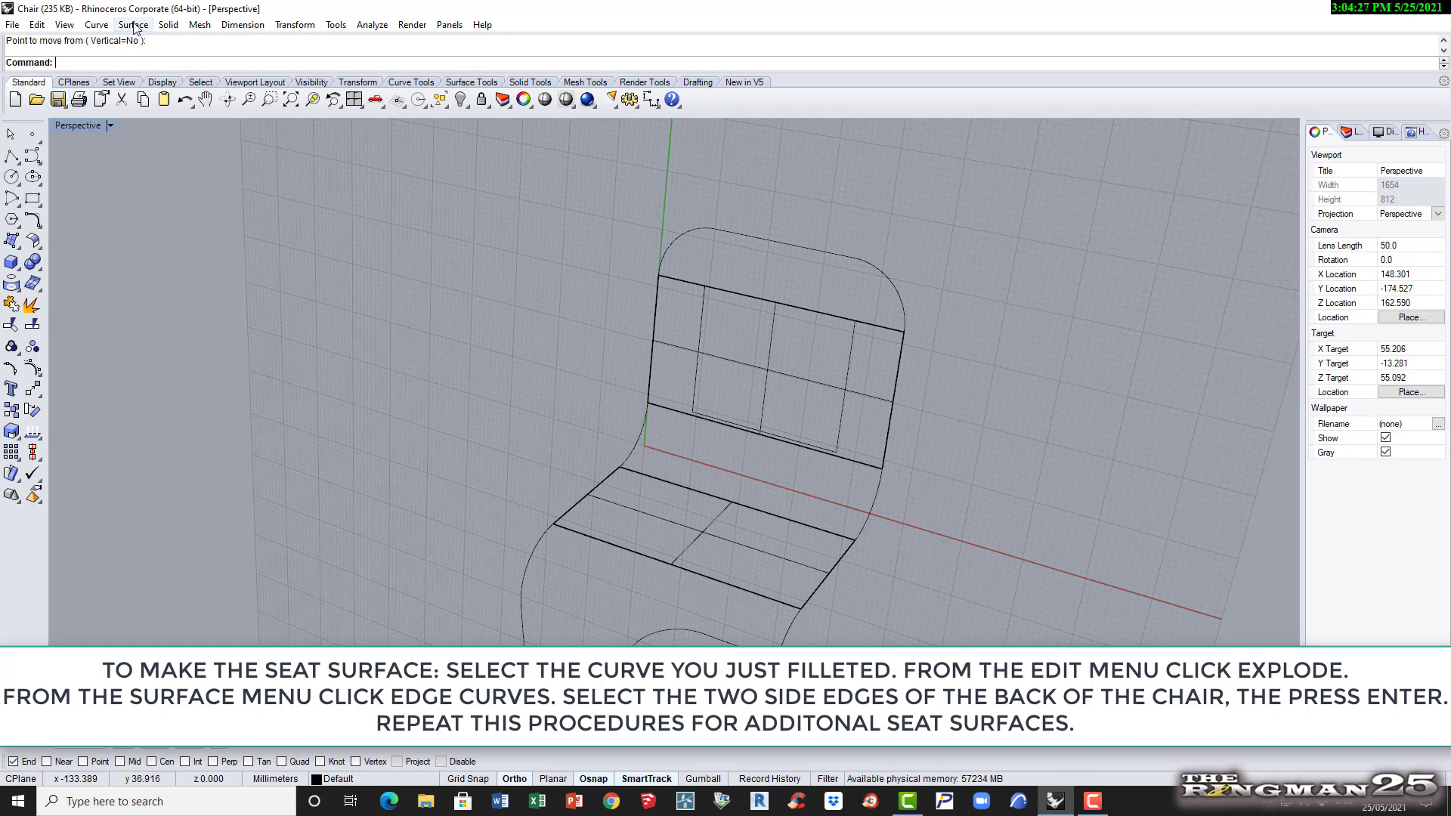
Create an edge-curve surface between the two curved side segments joining the backrest to the seat
left_click(133, 24)
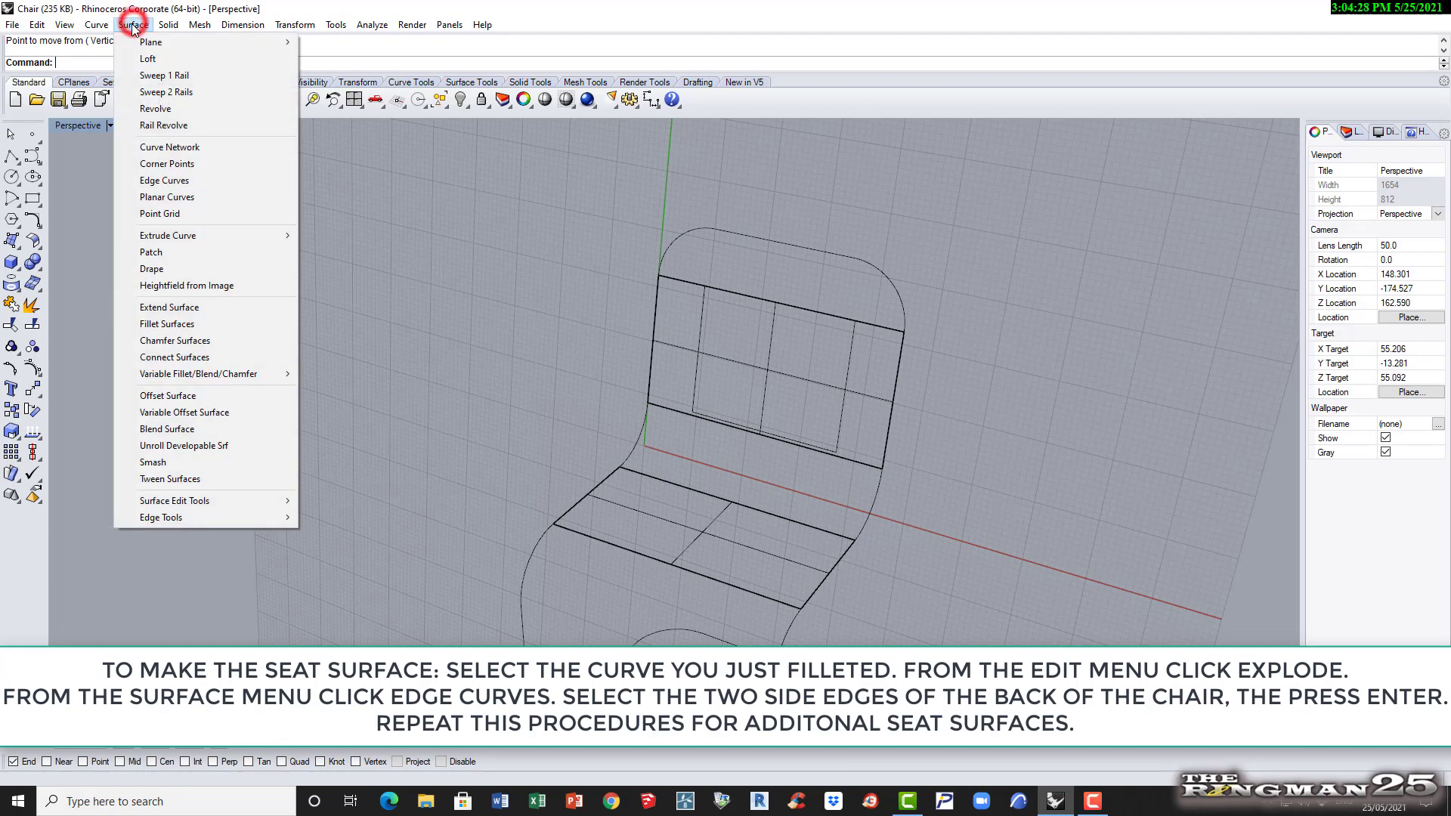
left_click(185, 182)
left_click(638, 446)
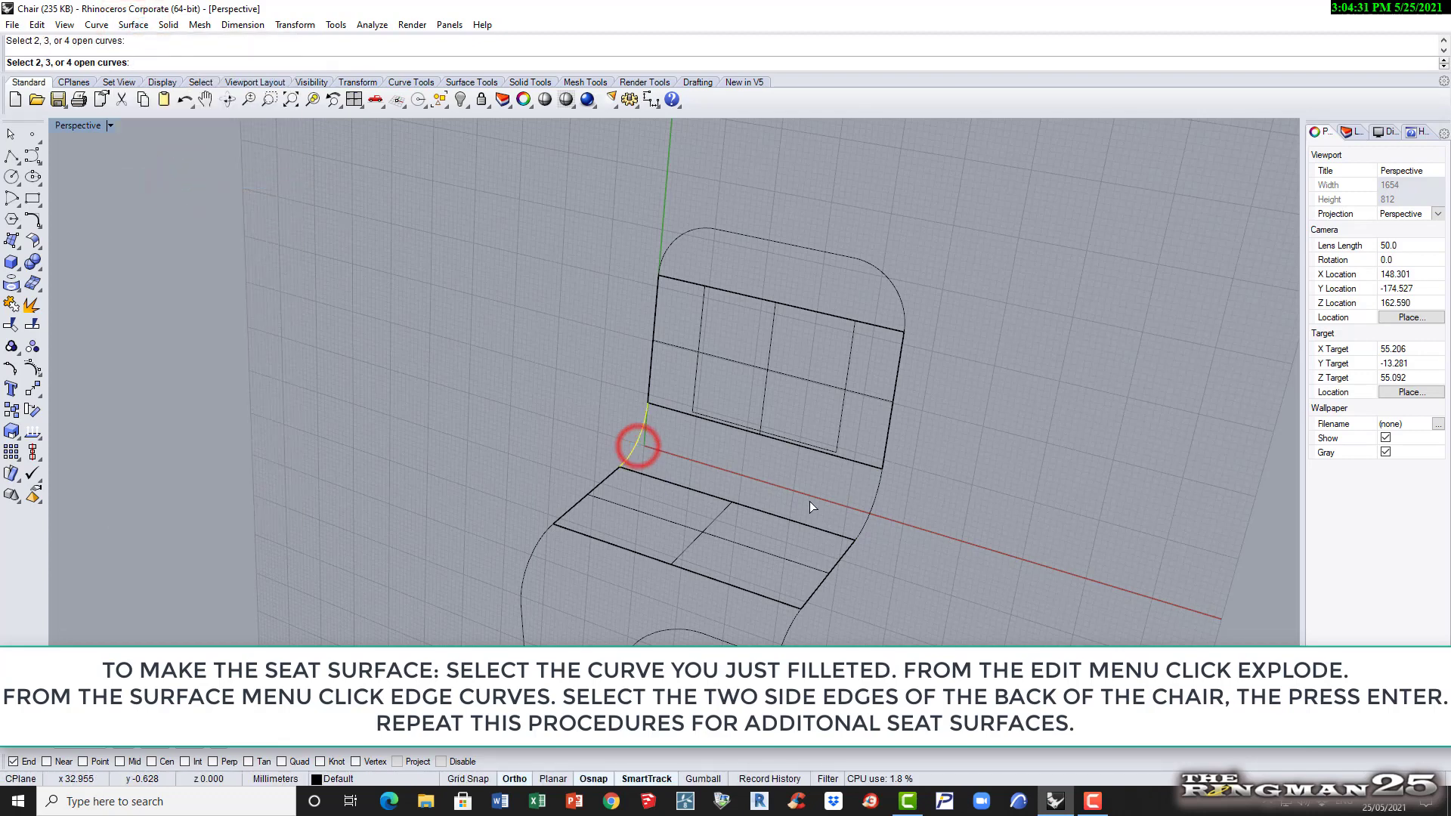
left_click(870, 515)
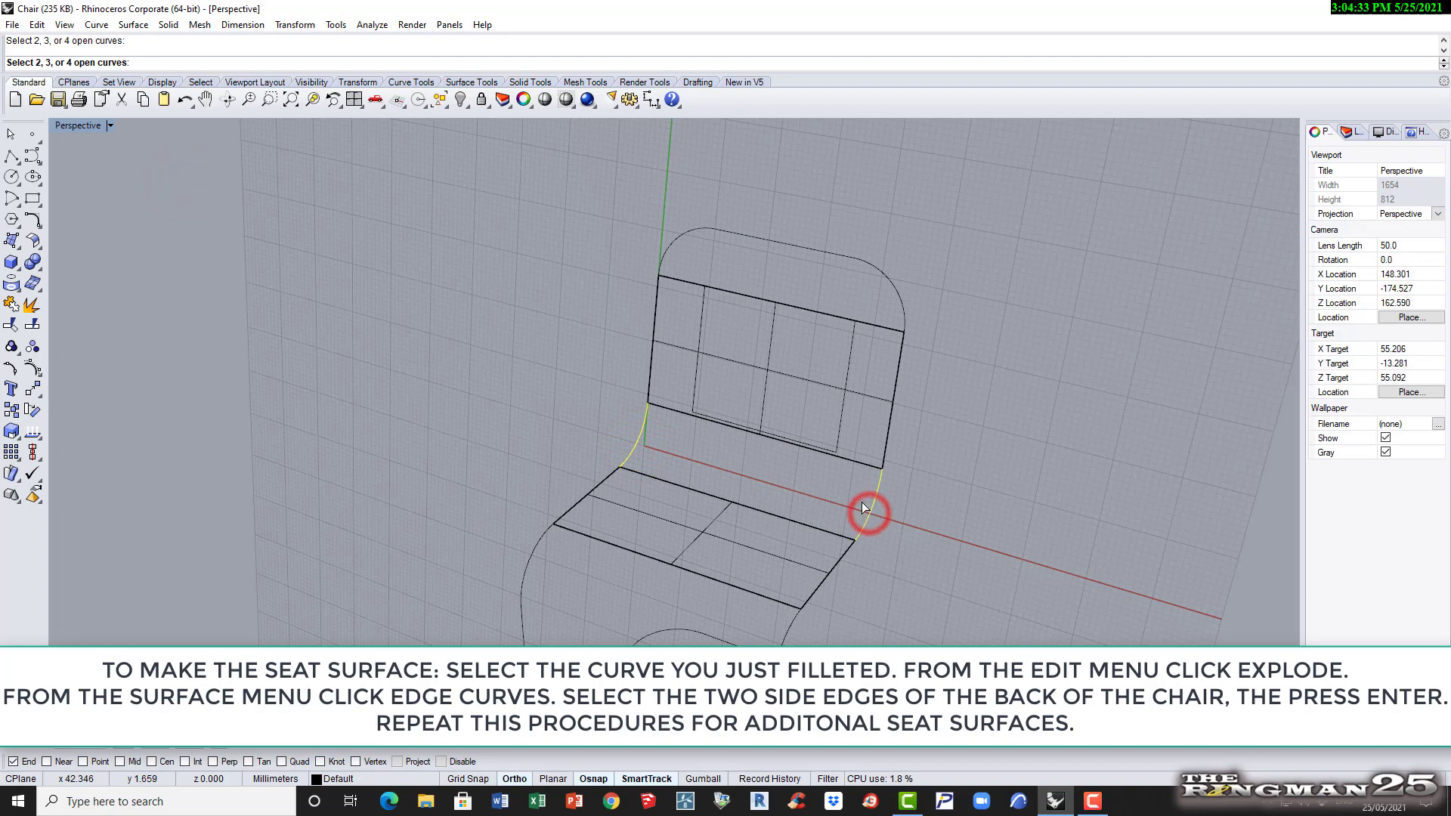
key("Return")
Create an edge-curve surface between the two rounded corner segments at the top of the backrest
right_click_drag(873, 518, 886, 465)
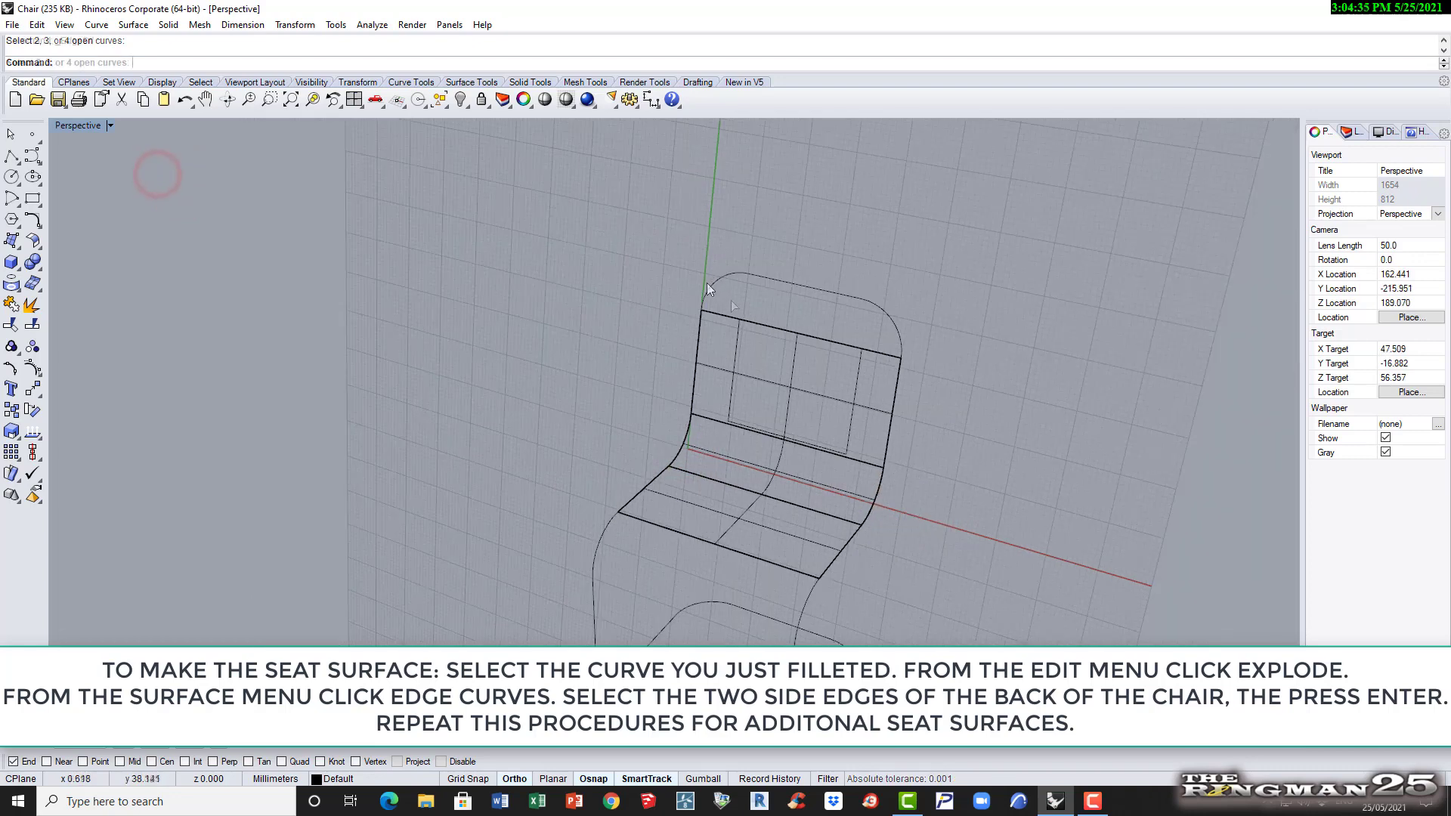
left_click(714, 287)
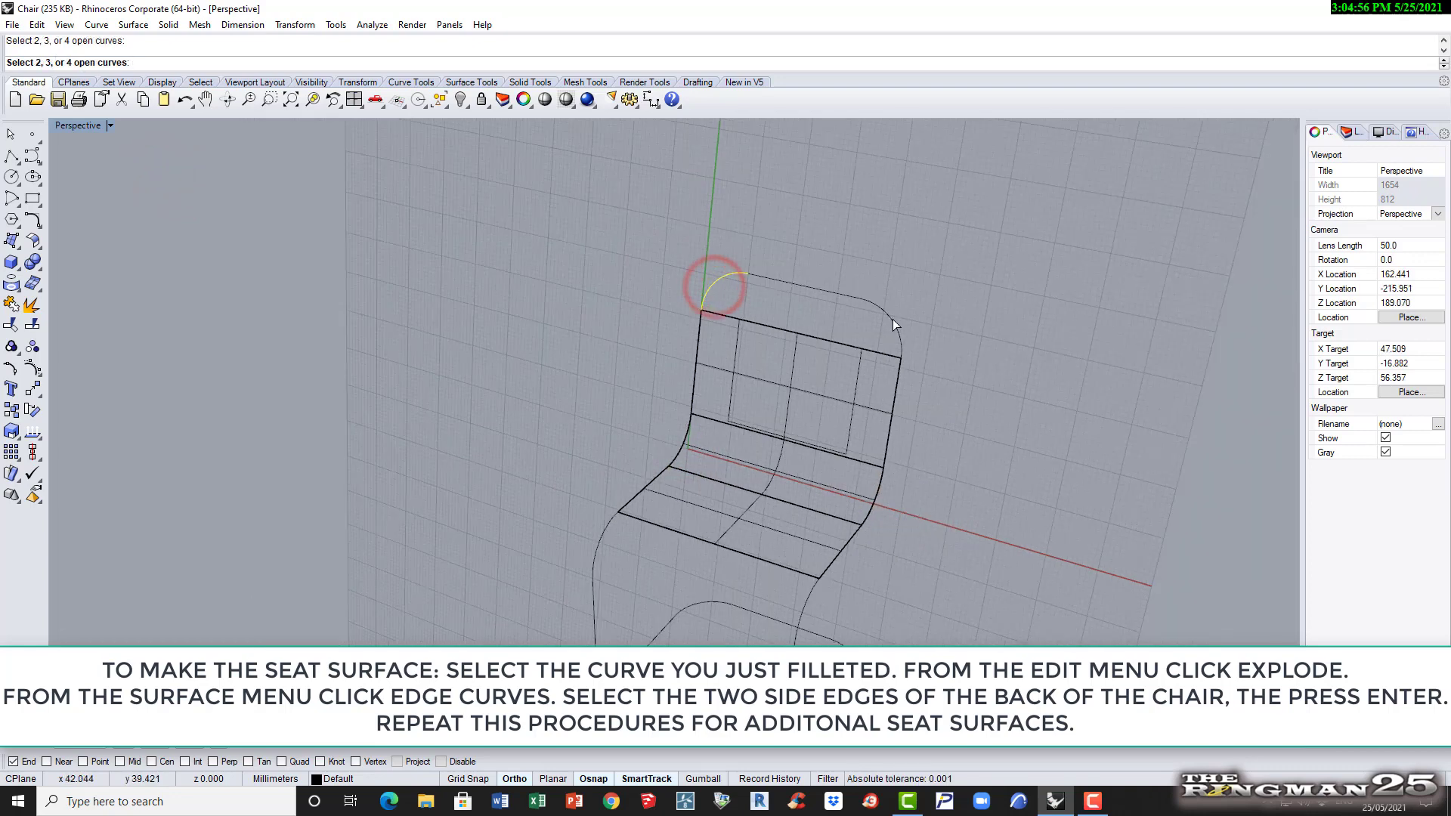
left_click(893, 323)
key("Return")
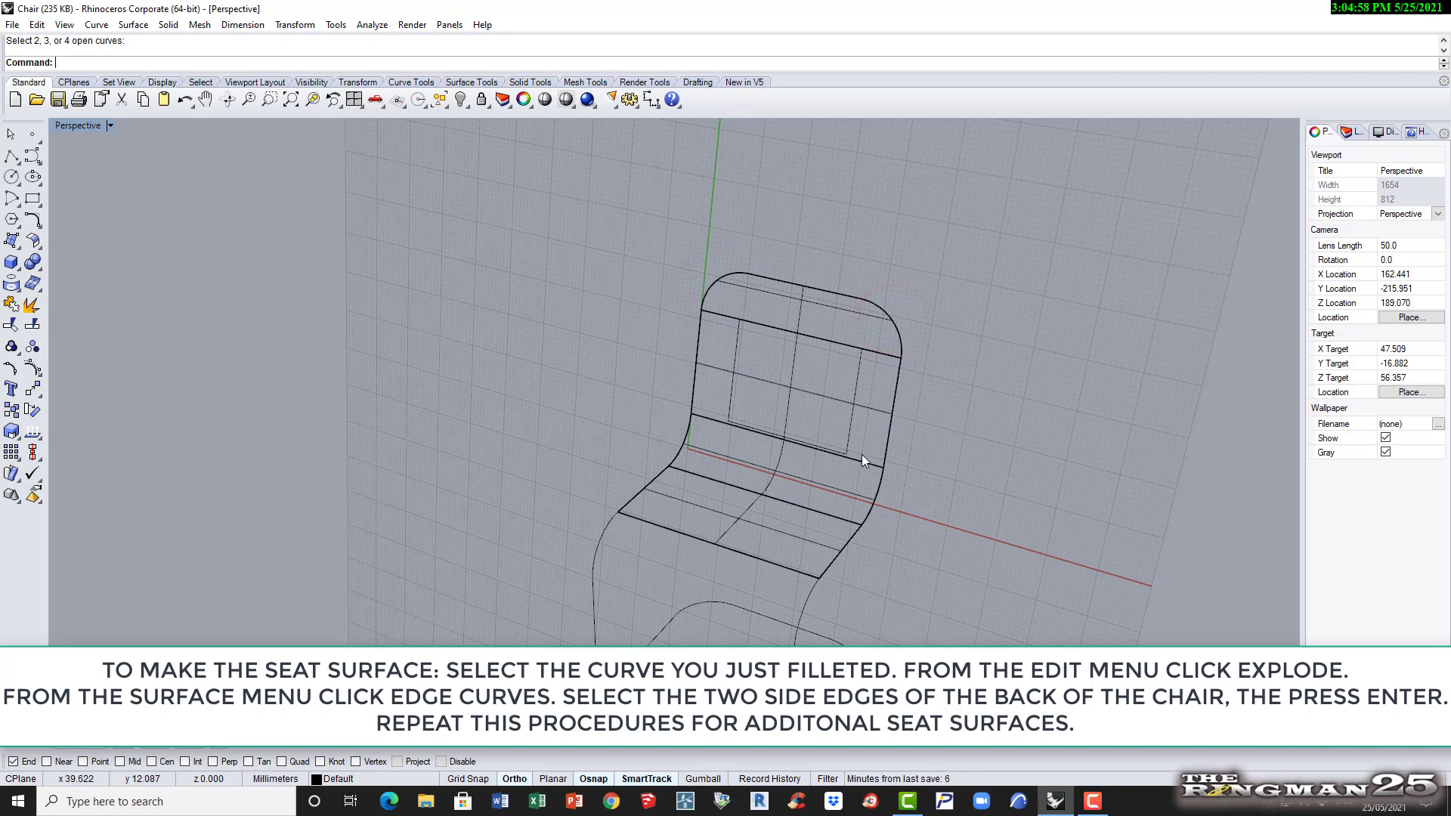
Create an edge-curve surface between the two curved side segments at the front edge of the seat
scroll(832, 543, "down", 3)
scroll(833, 542, "up", 4)
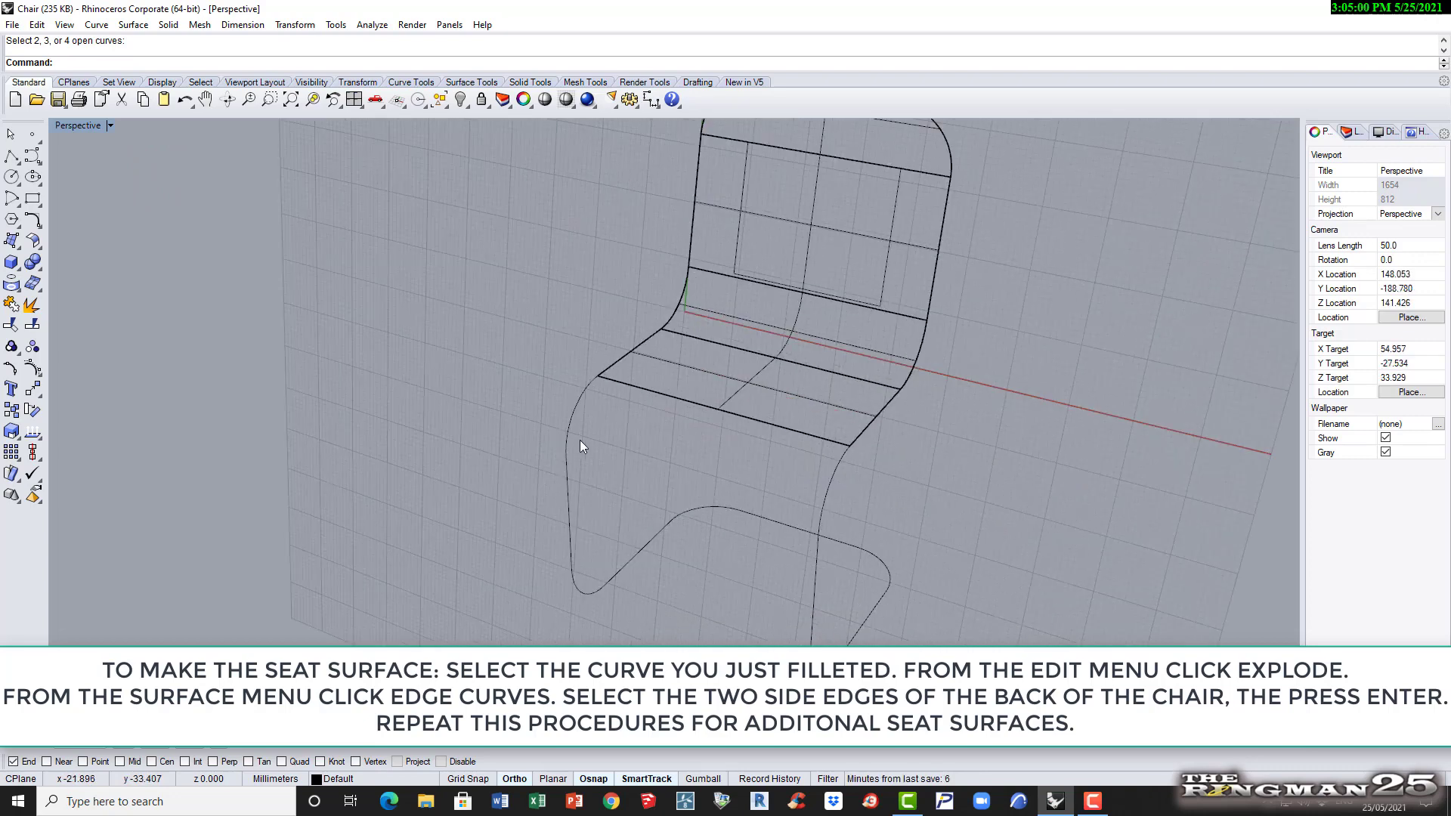
left_click(578, 408)
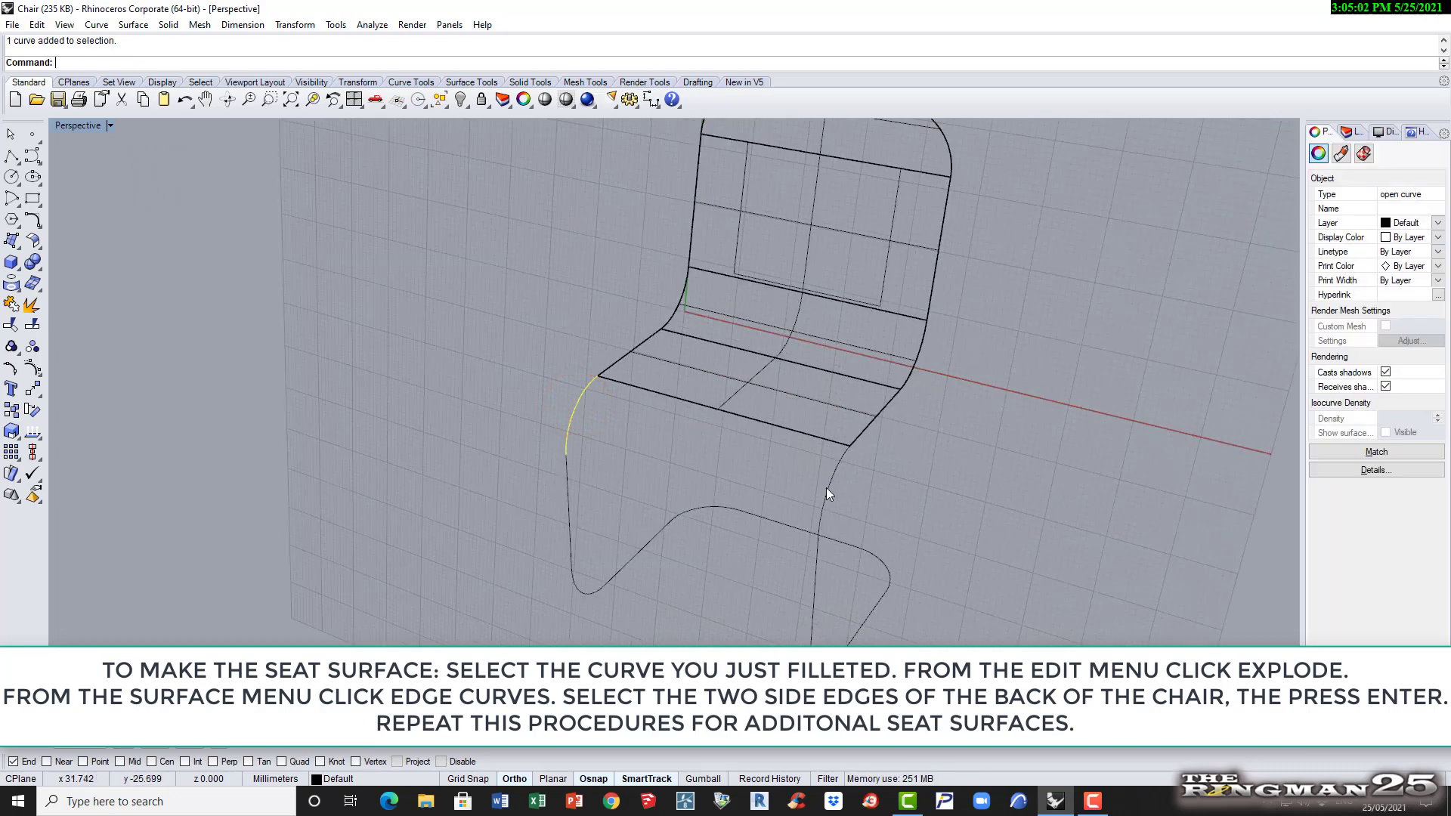
left_click(827, 491)
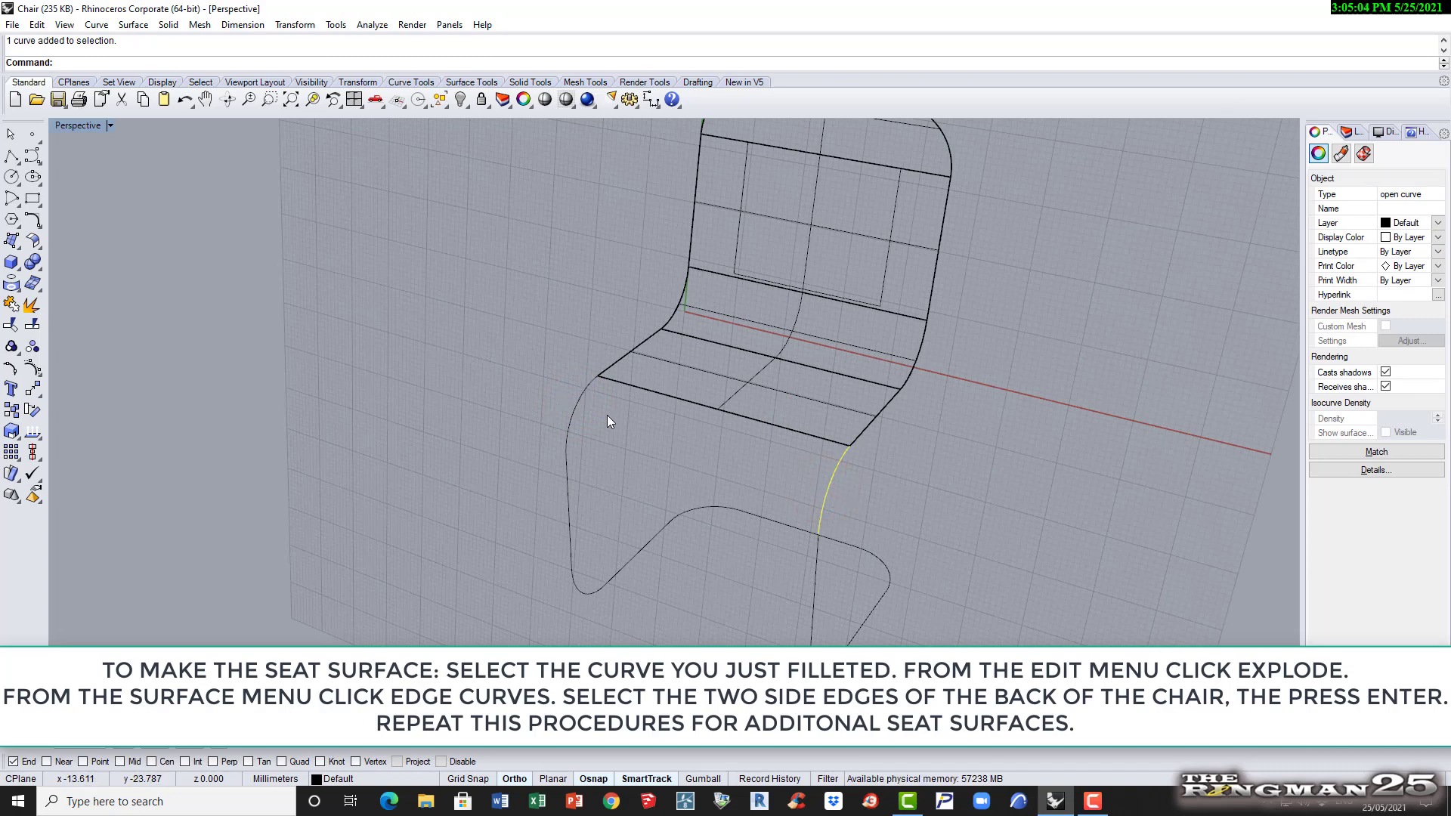
left_click(579, 401, "shift")
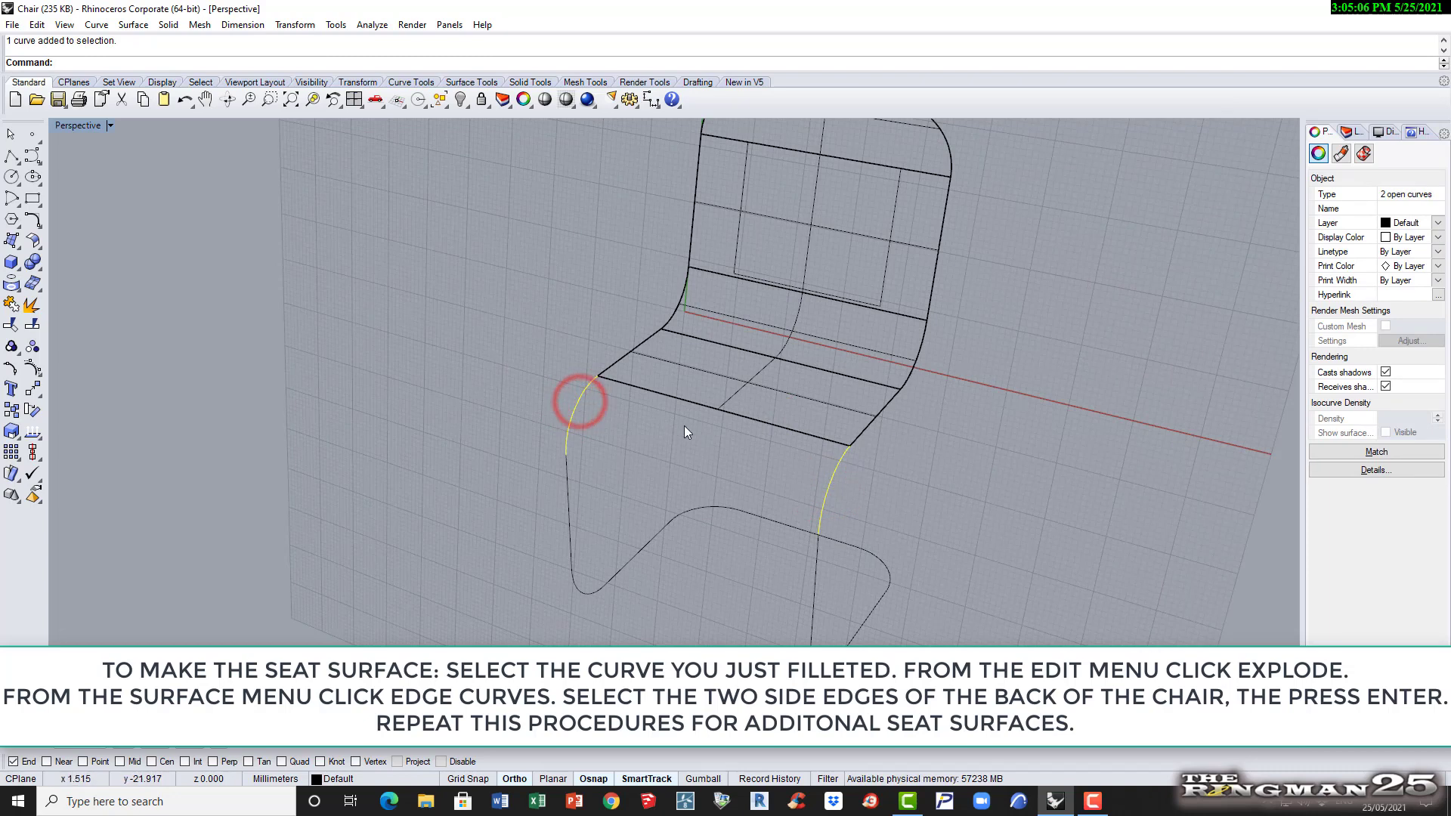
key("Return")
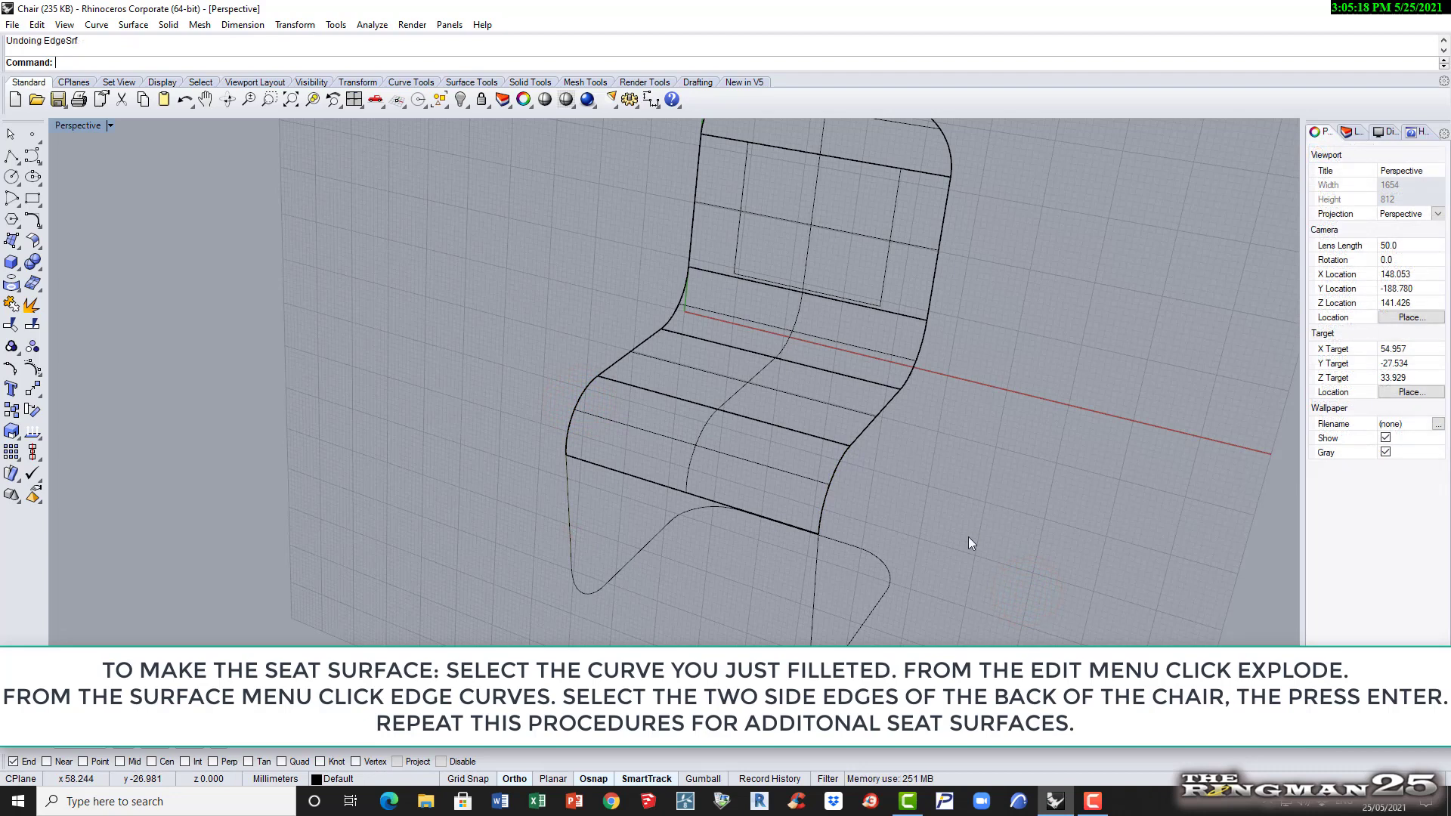
scroll(892, 495, "down", 5)
scroll(1018, 506, "up", 3)
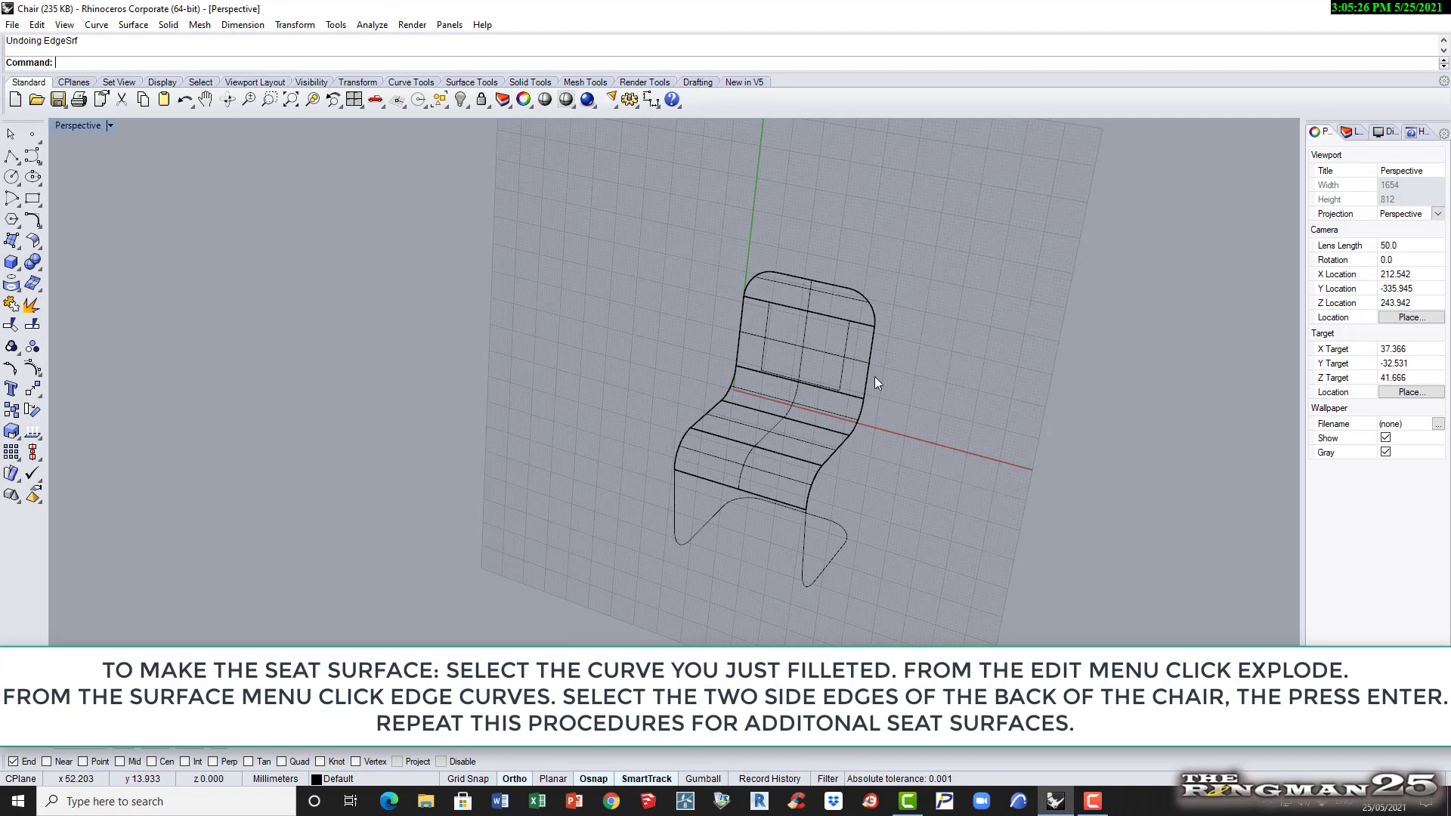
left_click(833, 302)
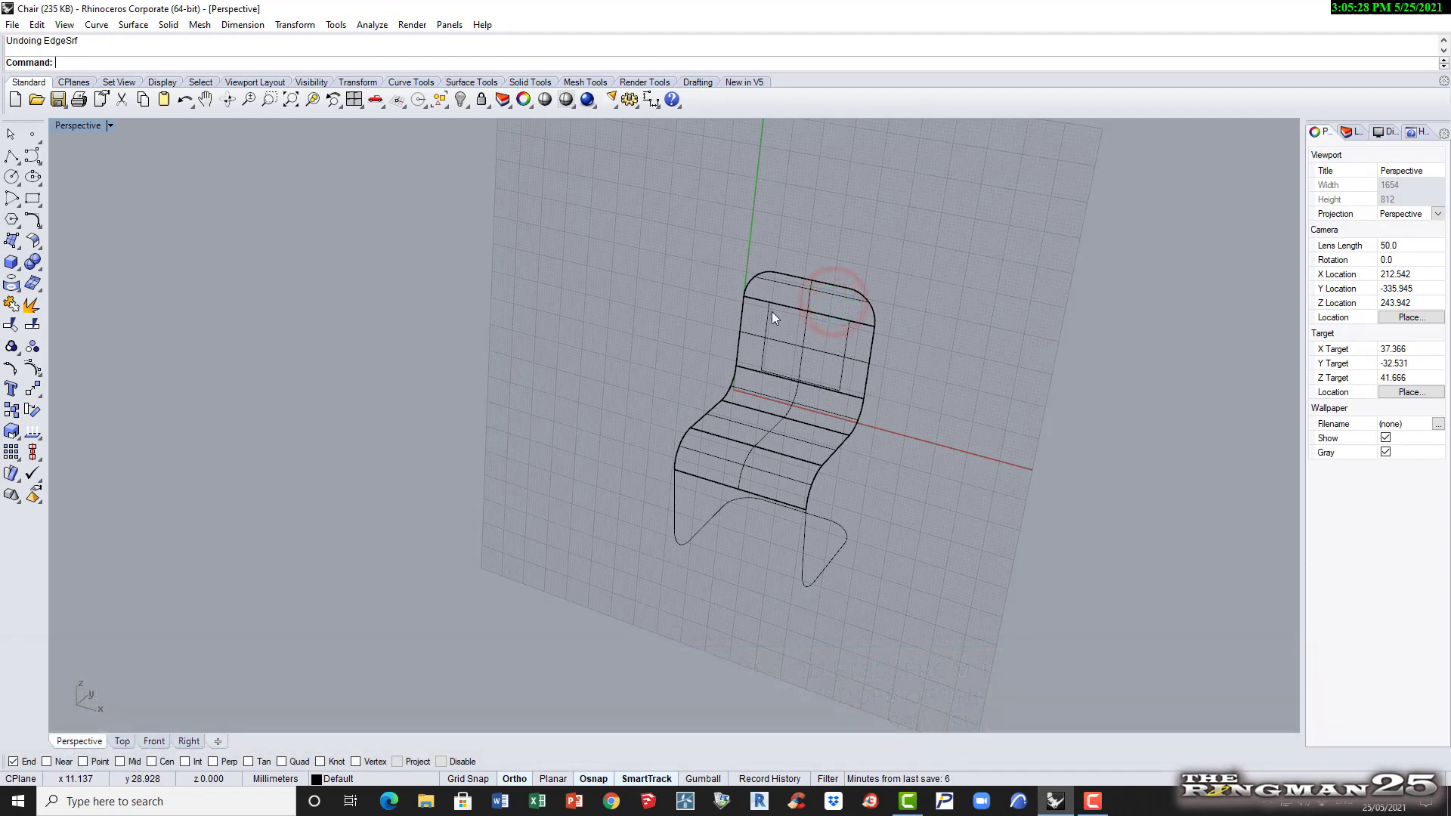
left_click(756, 279)
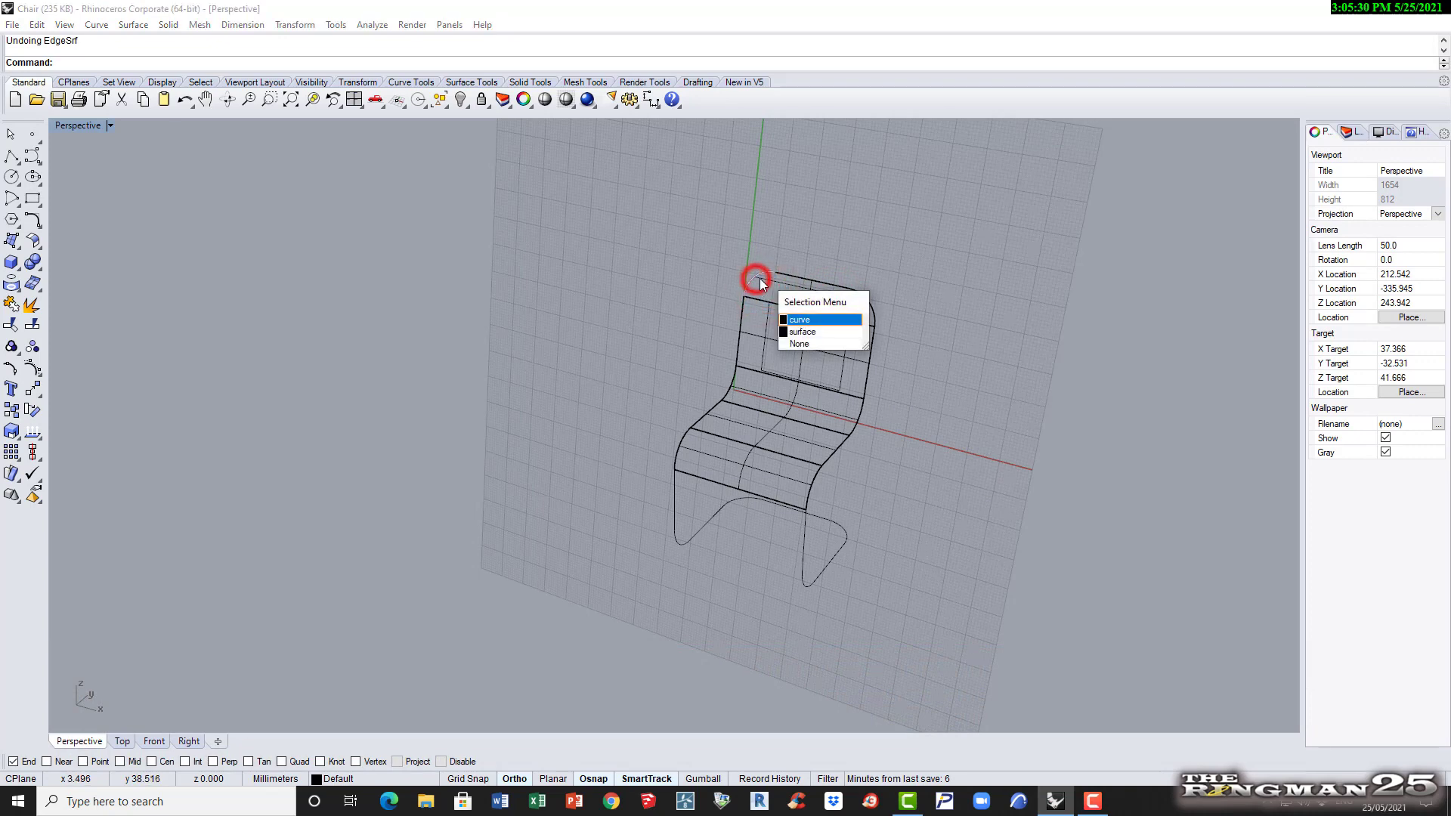
left_click(928, 321)
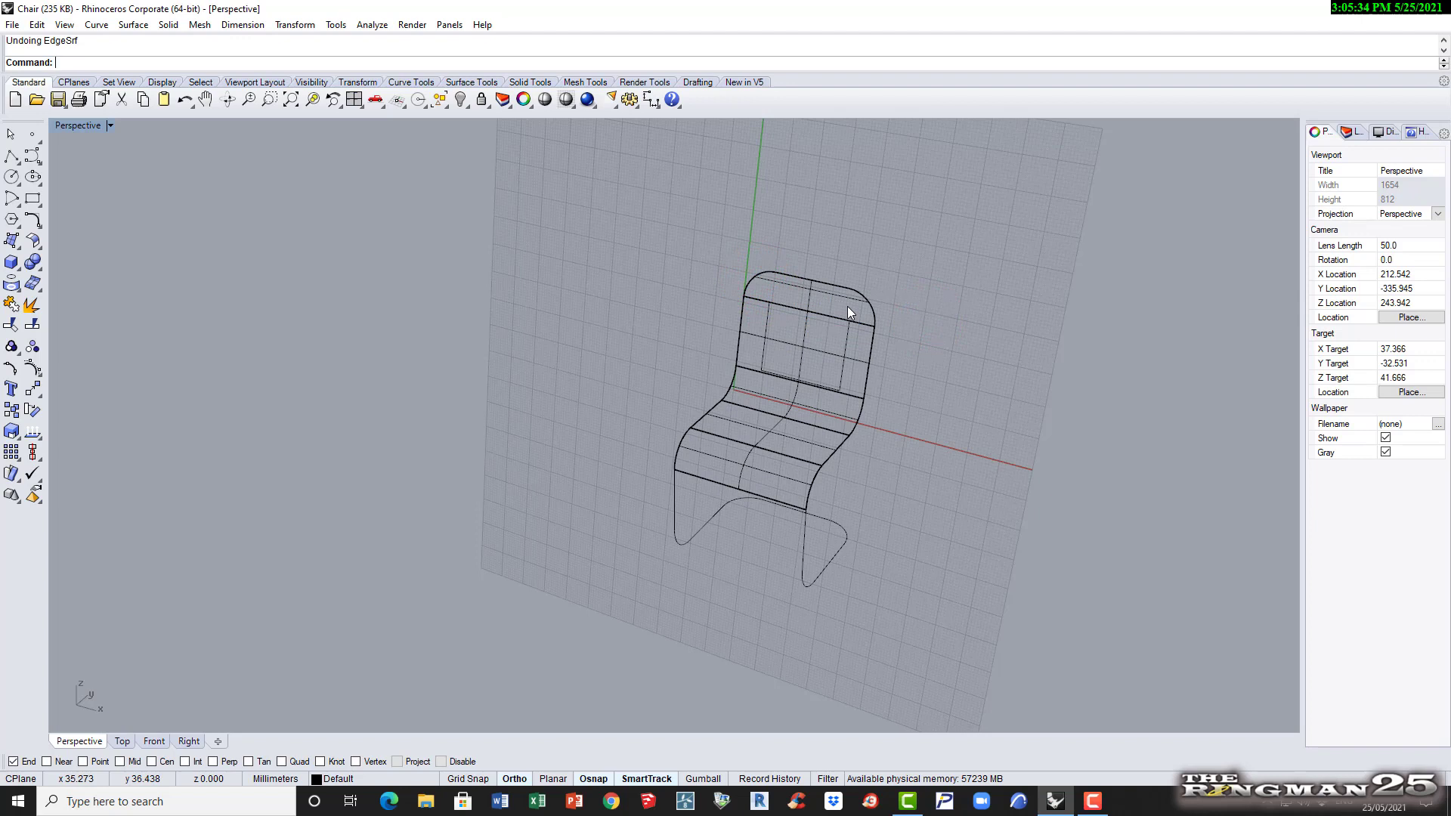
Join the five backrest and seat surfaces into one polysurface and clear the selection
left_click(806, 338)
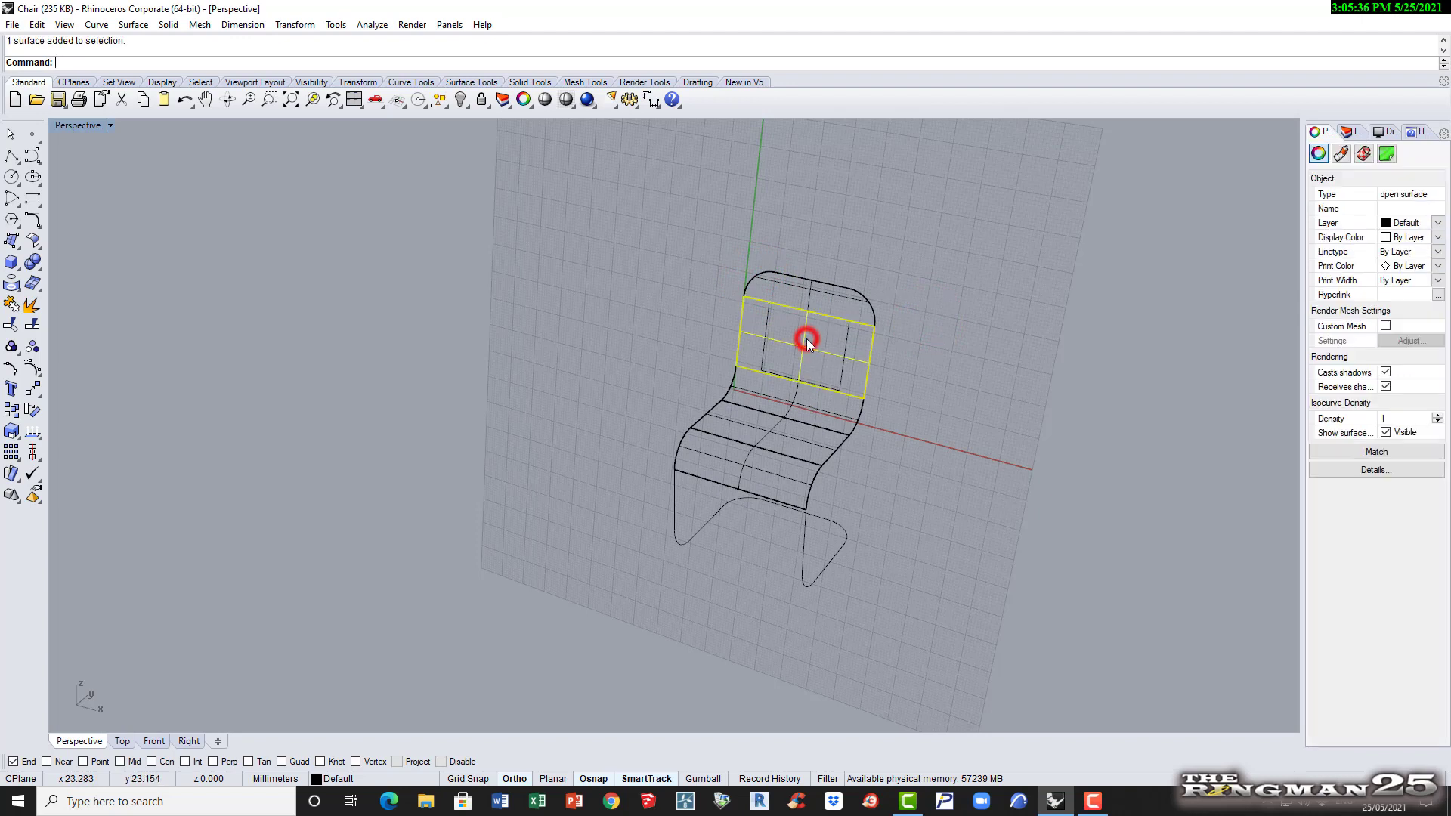
left_click(813, 292, "shift")
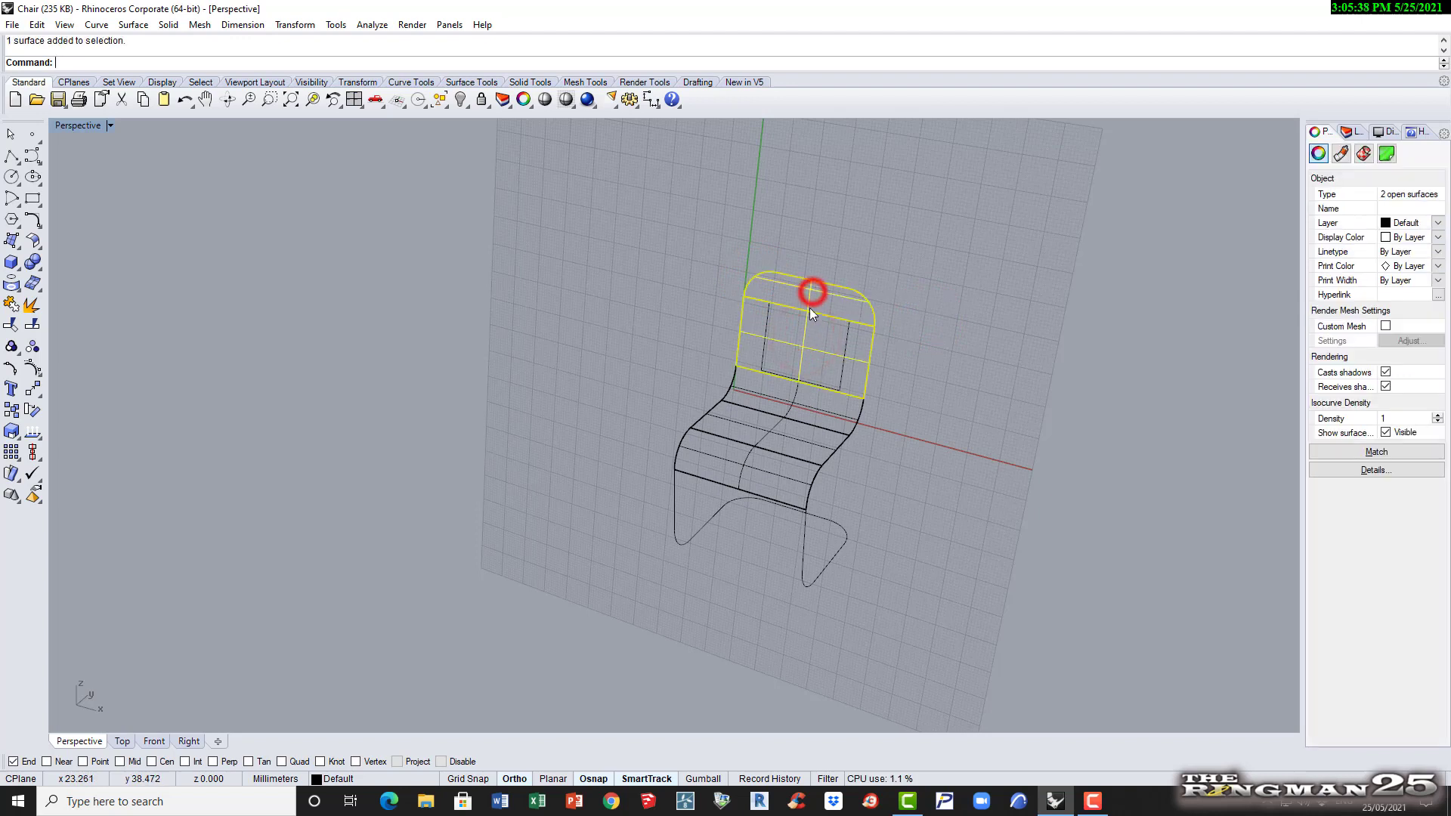
left_click(793, 402, "shift")
left_click(771, 426, "shift")
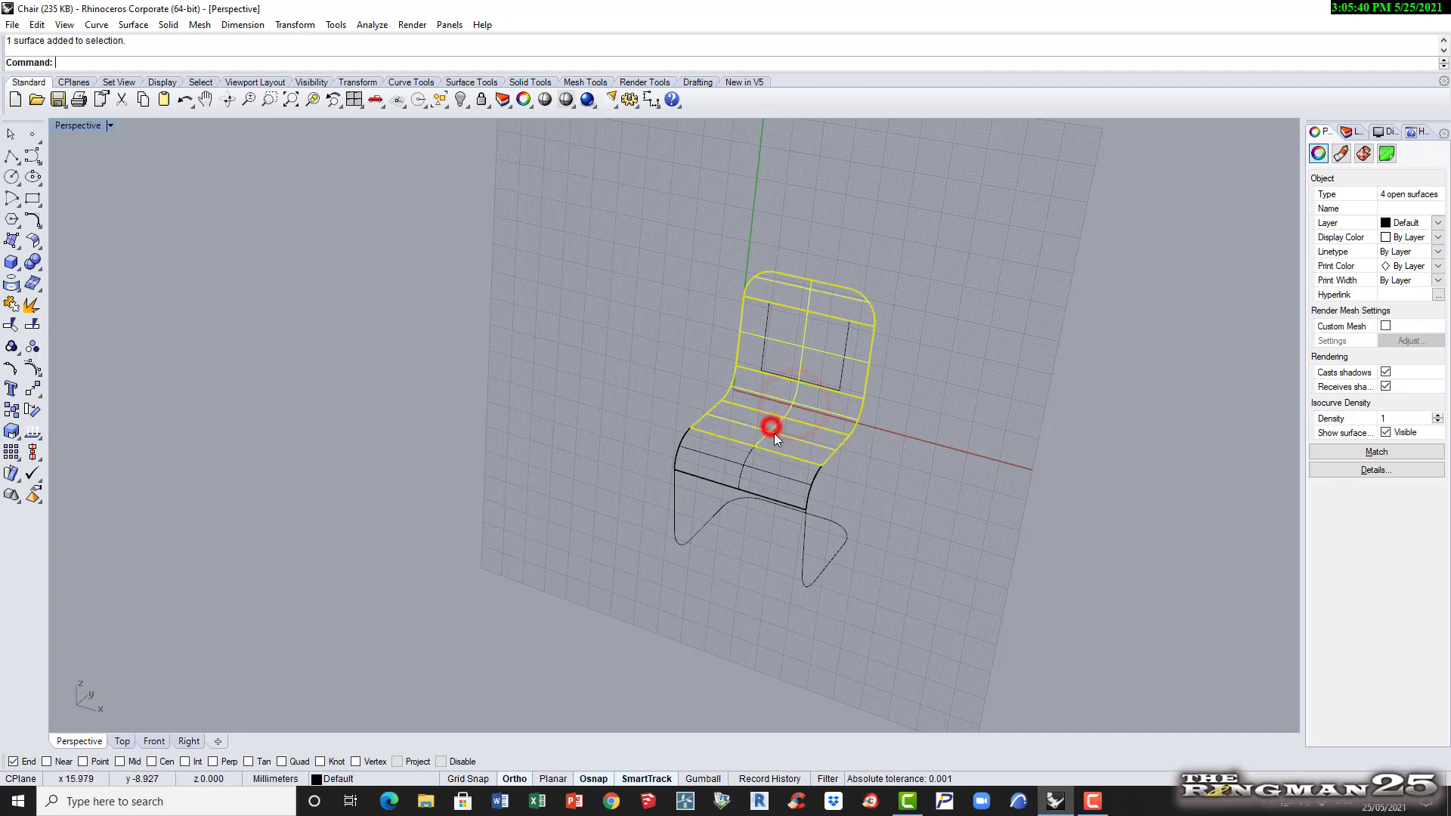
left_click(738, 463, "shift")
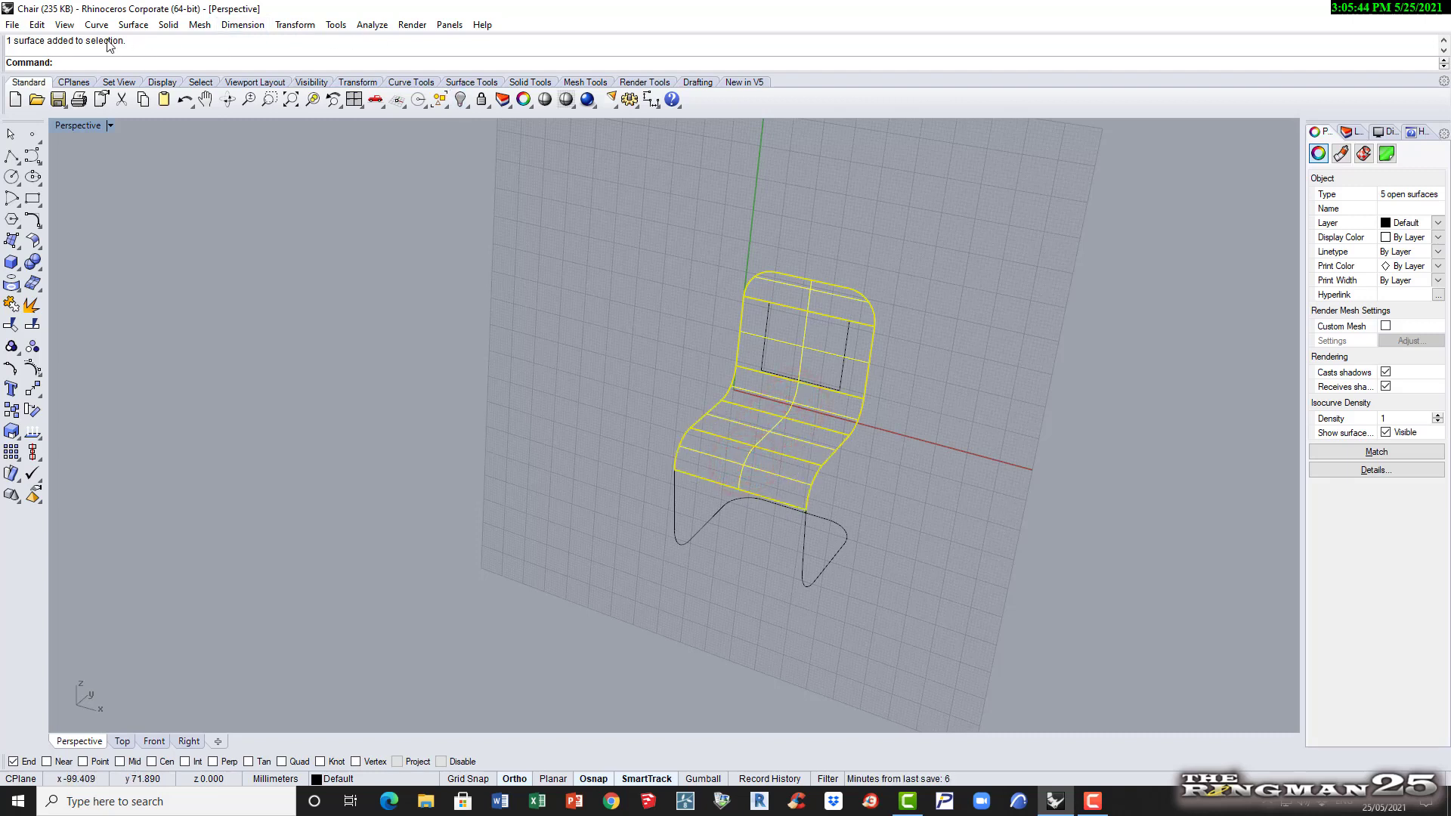
left_click(37, 25)
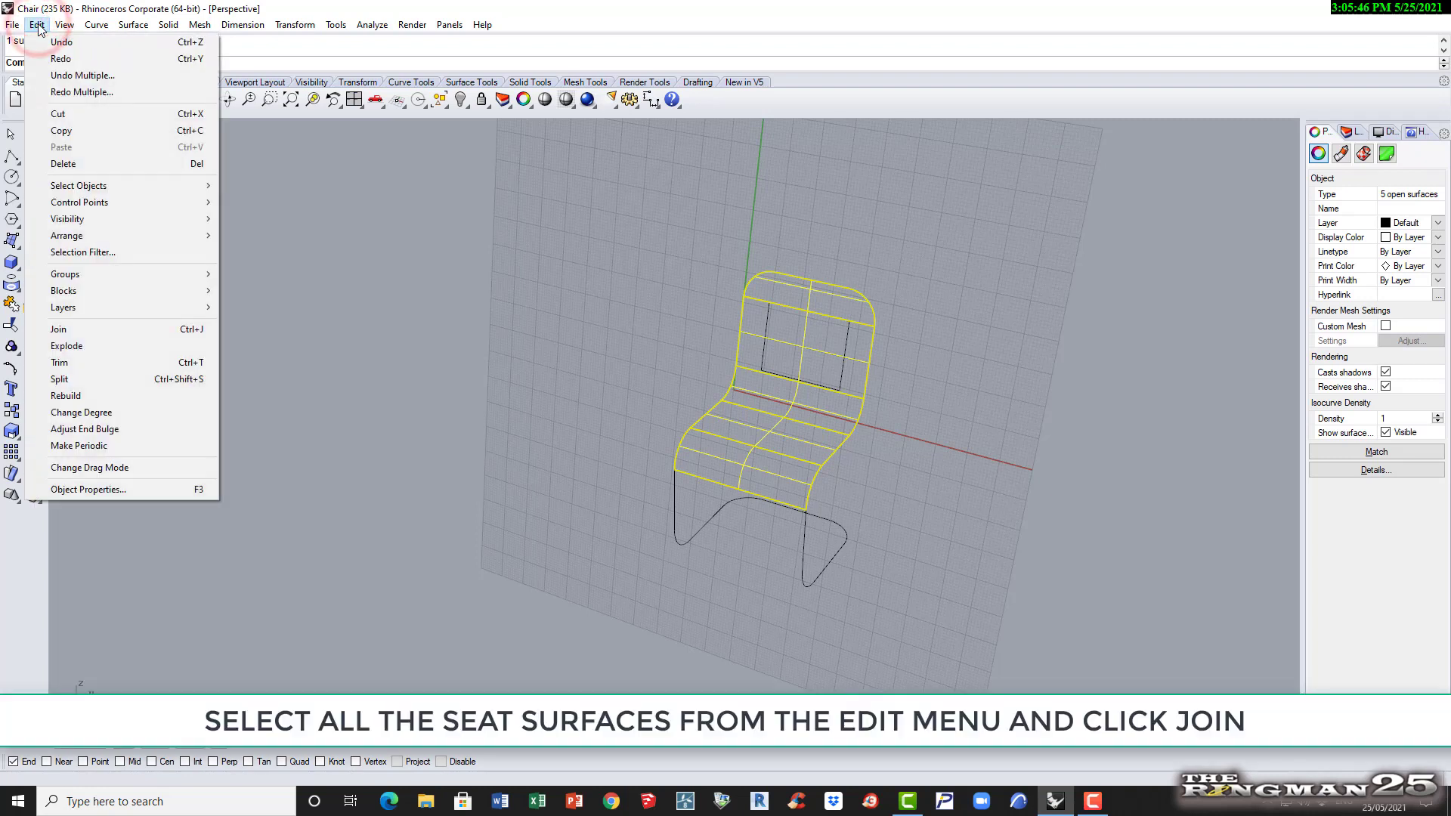
left_click(81, 330)
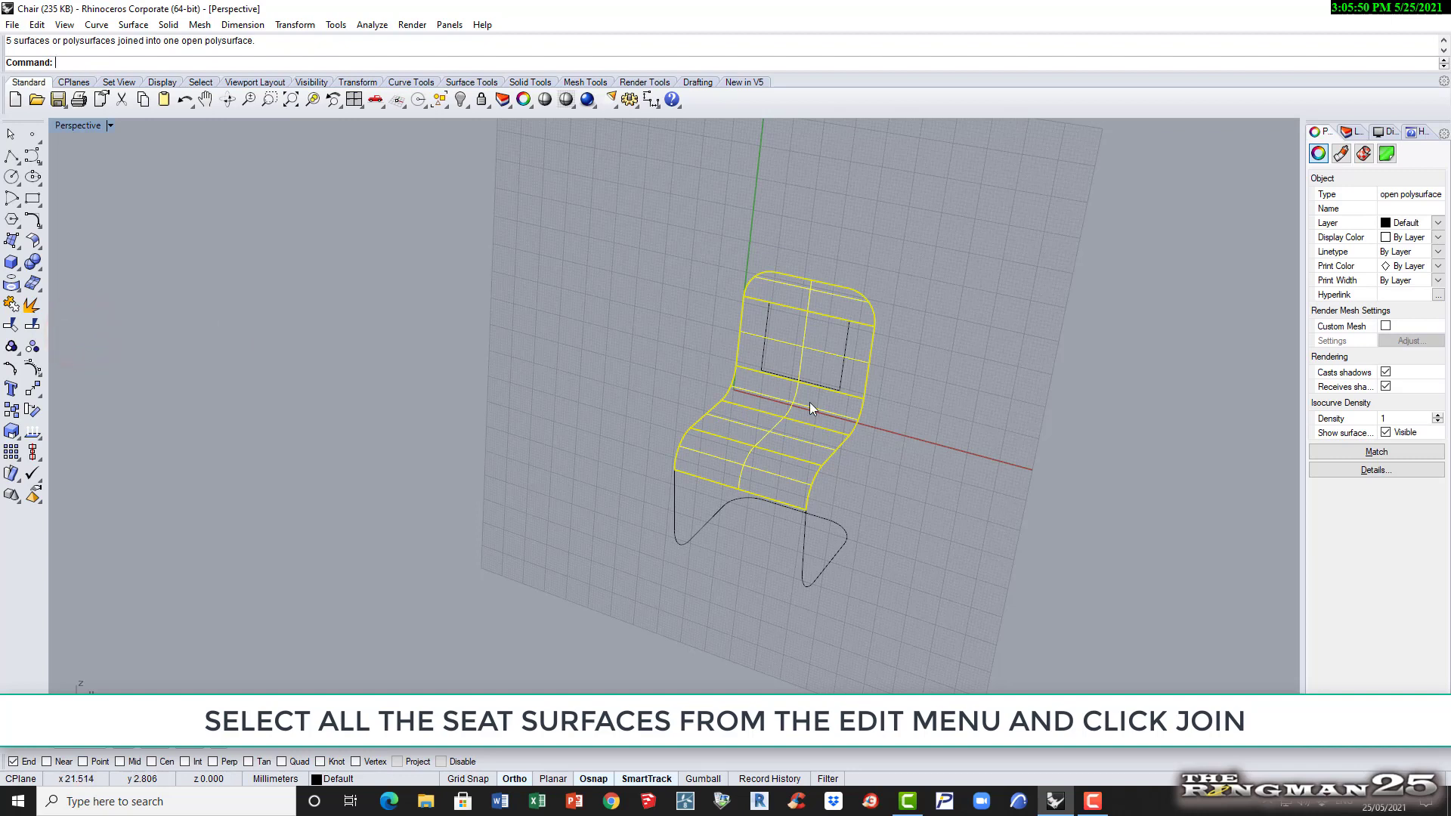
left_click(999, 485)
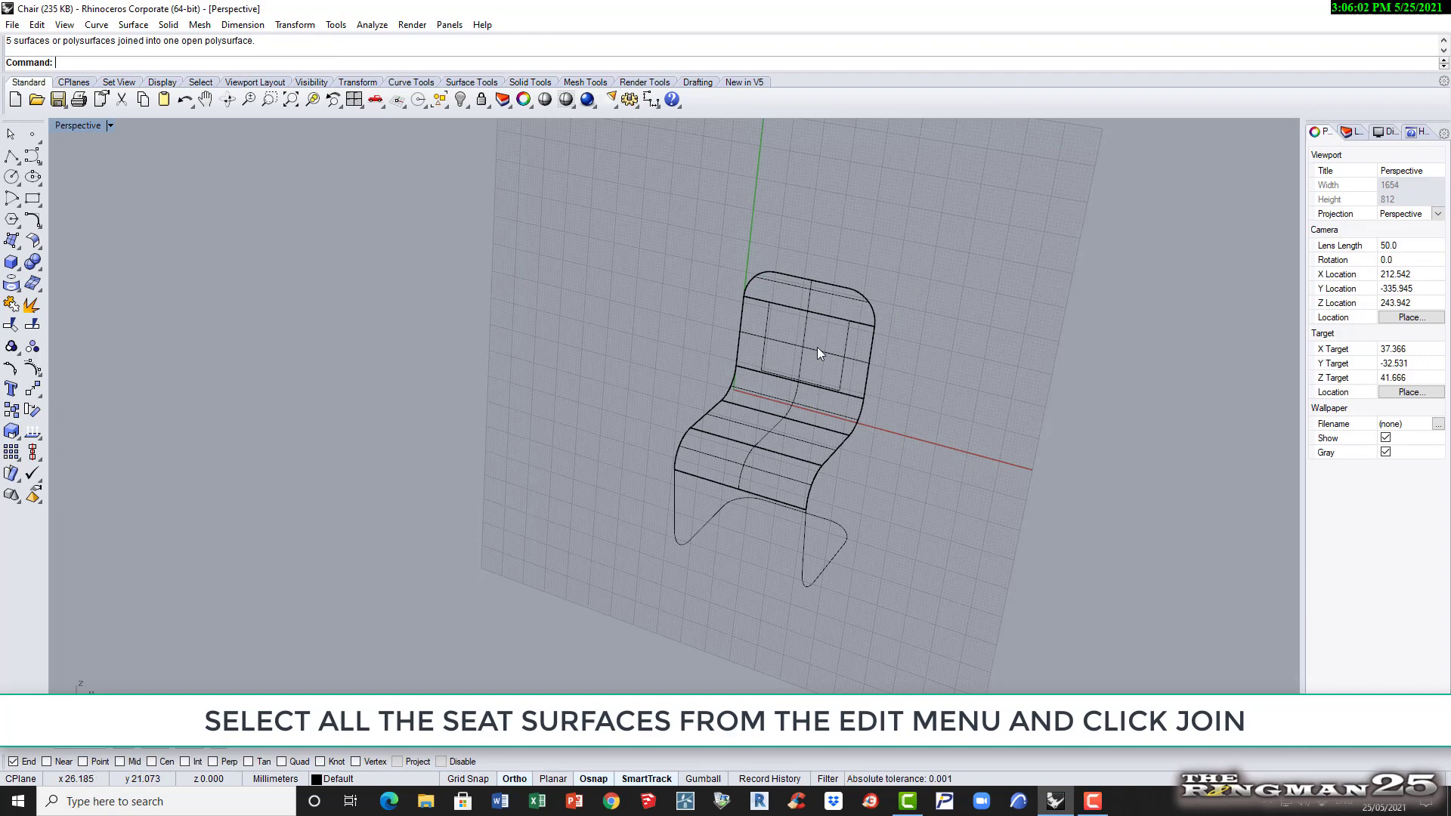
Move the rectangular curve on the backrest slightly downward so it sits inside the straight backrest surface
scroll(826, 353, "up", 1)
scroll(825, 353, "up", 3)
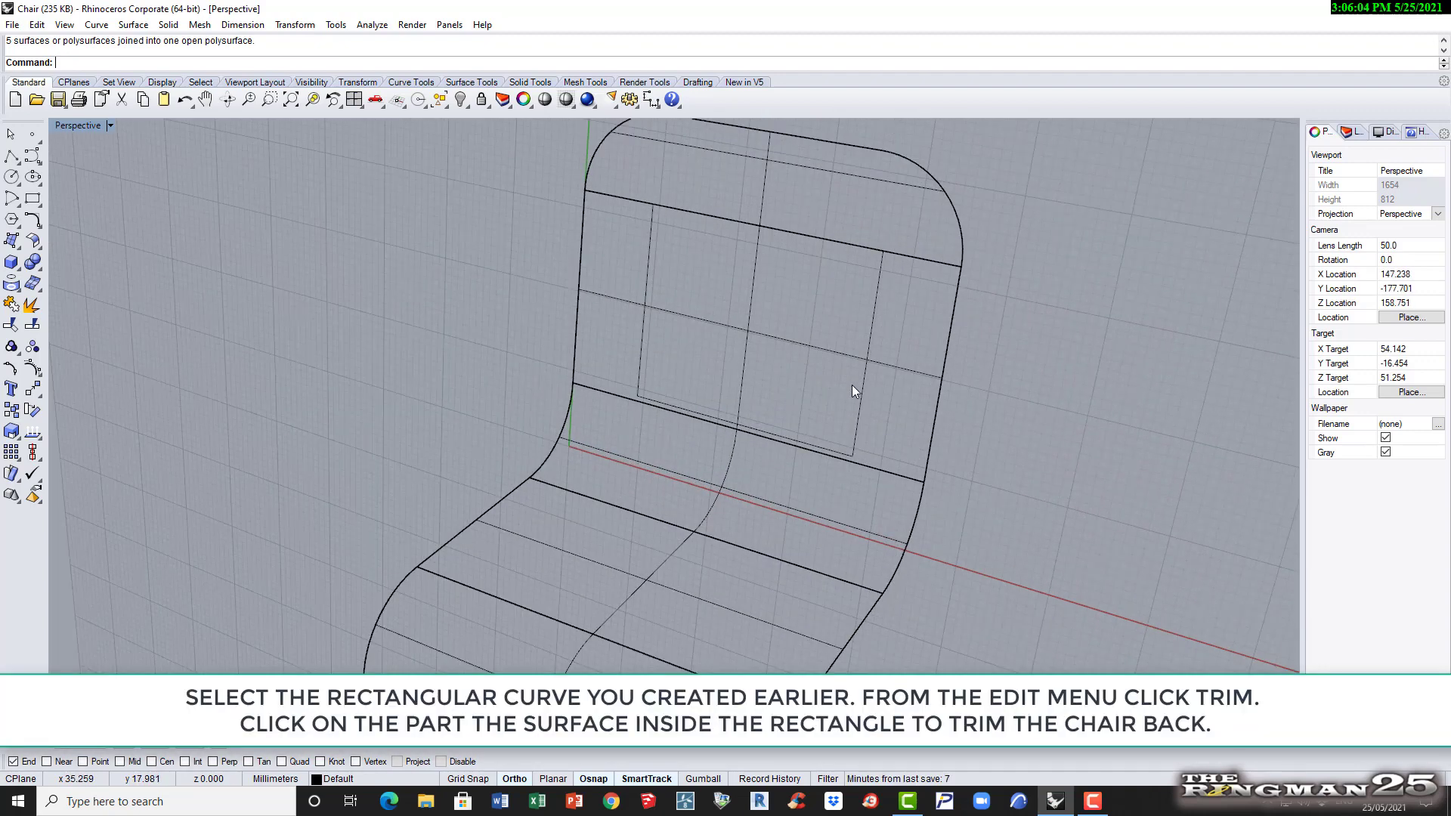
left_click(863, 388)
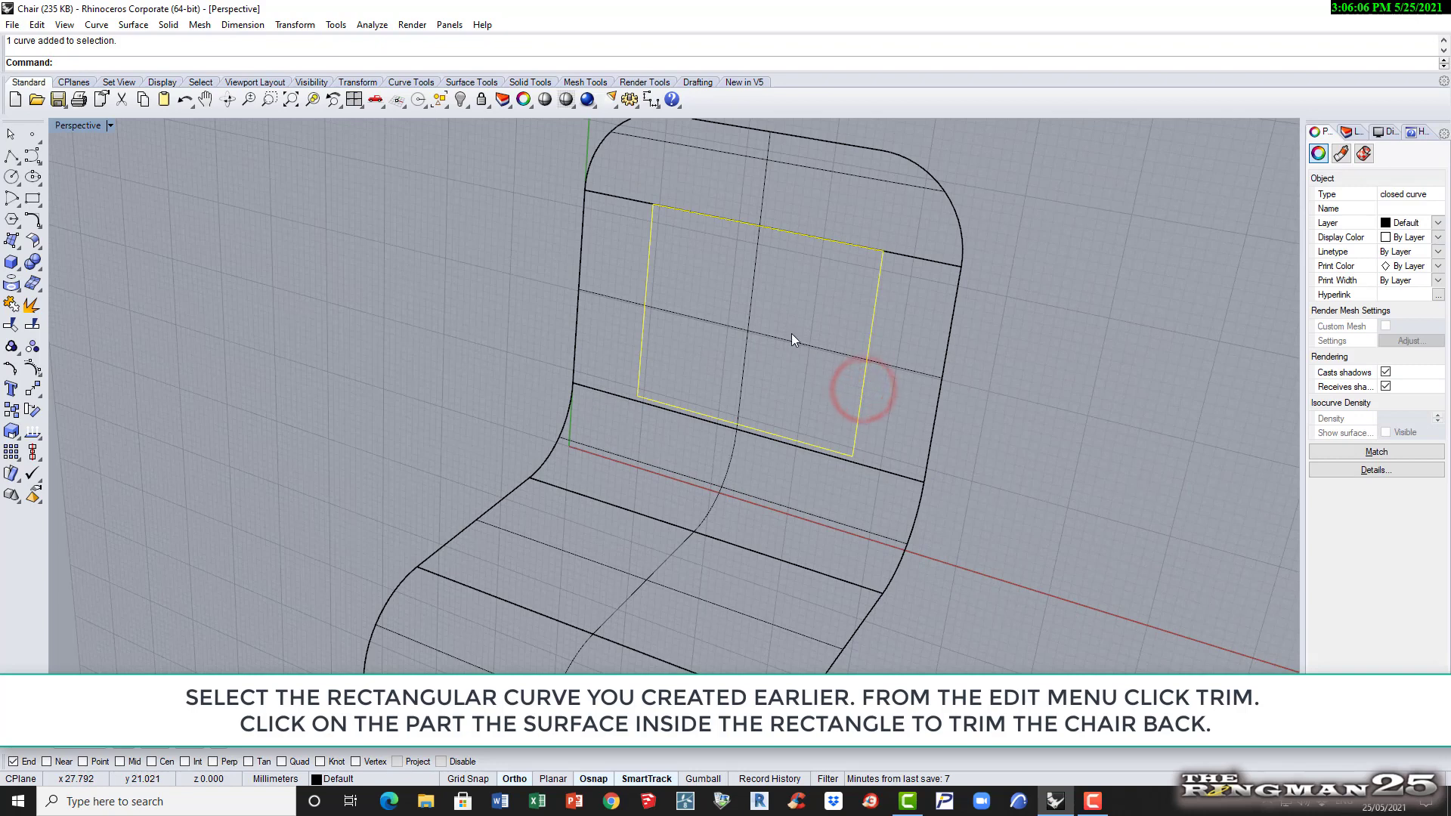
scroll(786, 326, "up", 1)
scroll(786, 323, "up", 1)
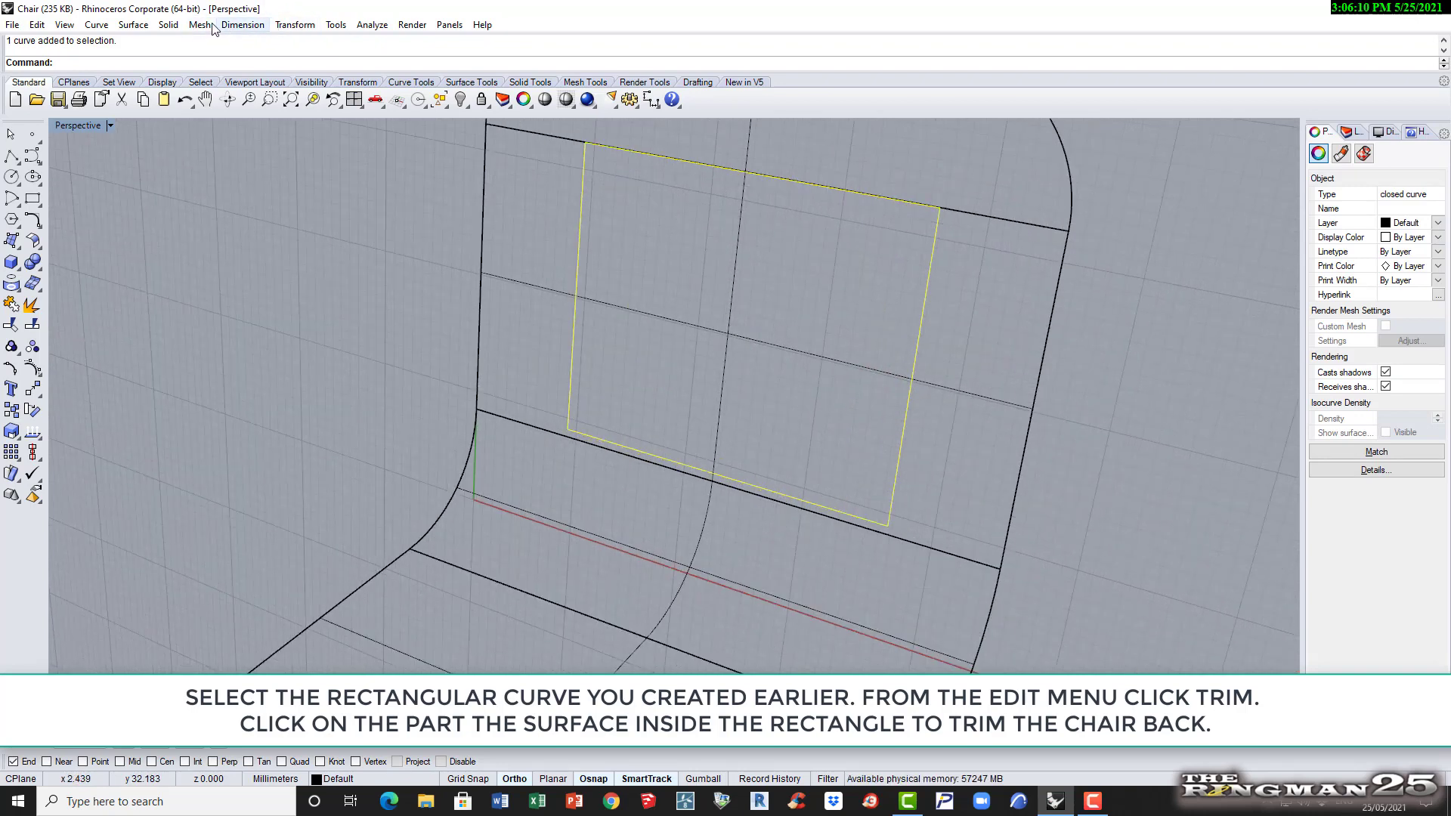
left_click(302, 25)
left_click(308, 42)
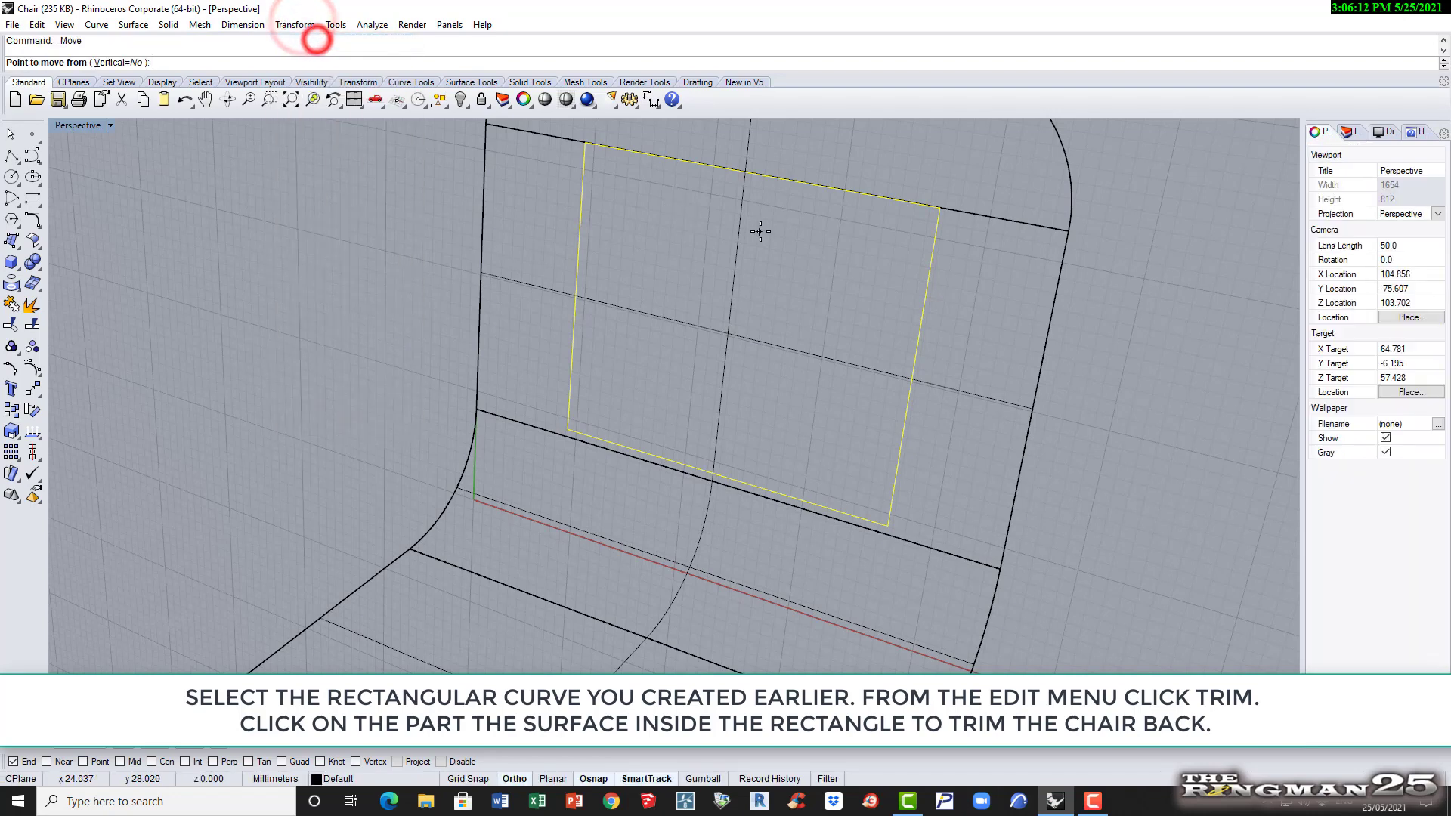
left_click(761, 237)
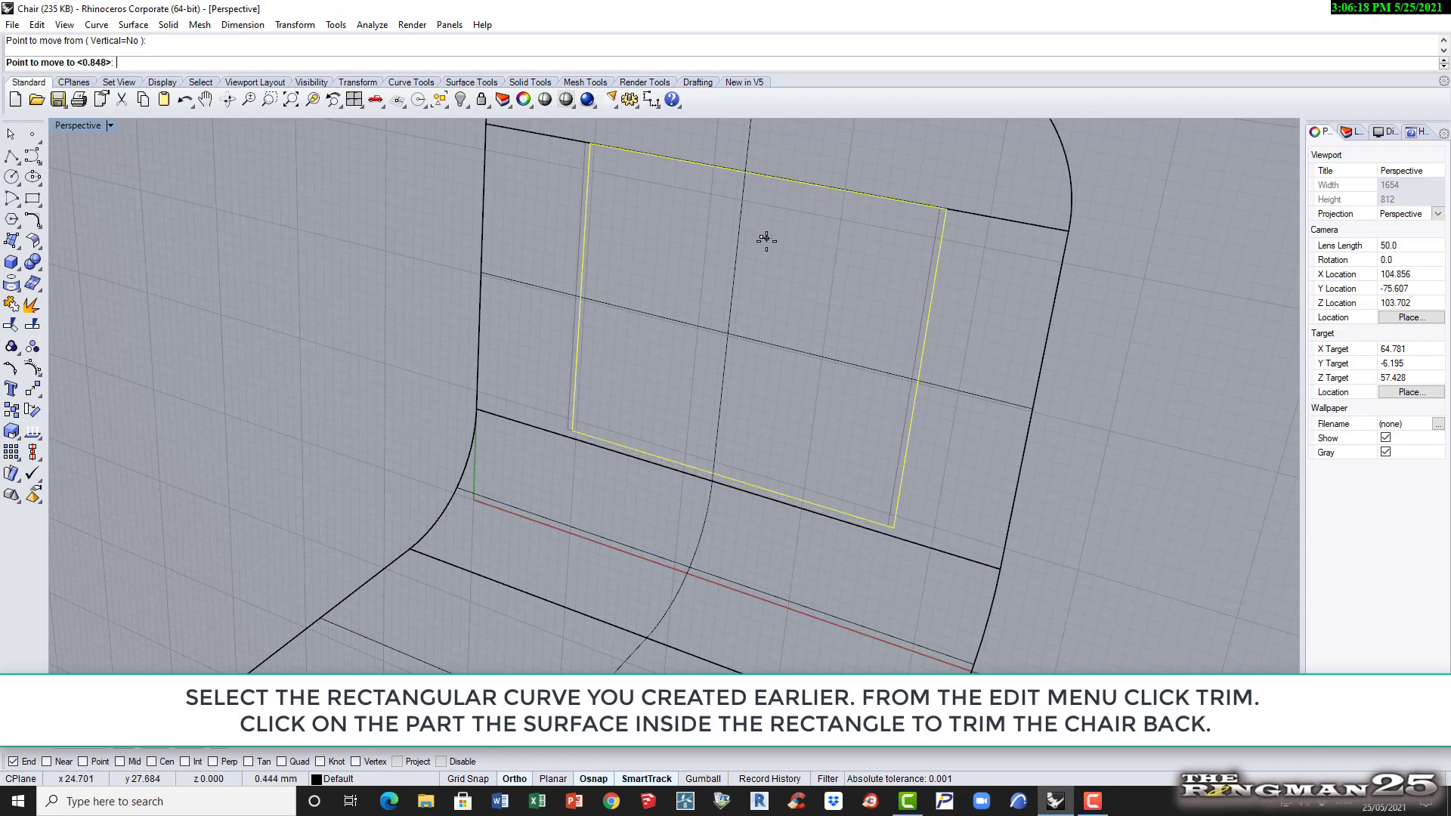
left_click(760, 241)
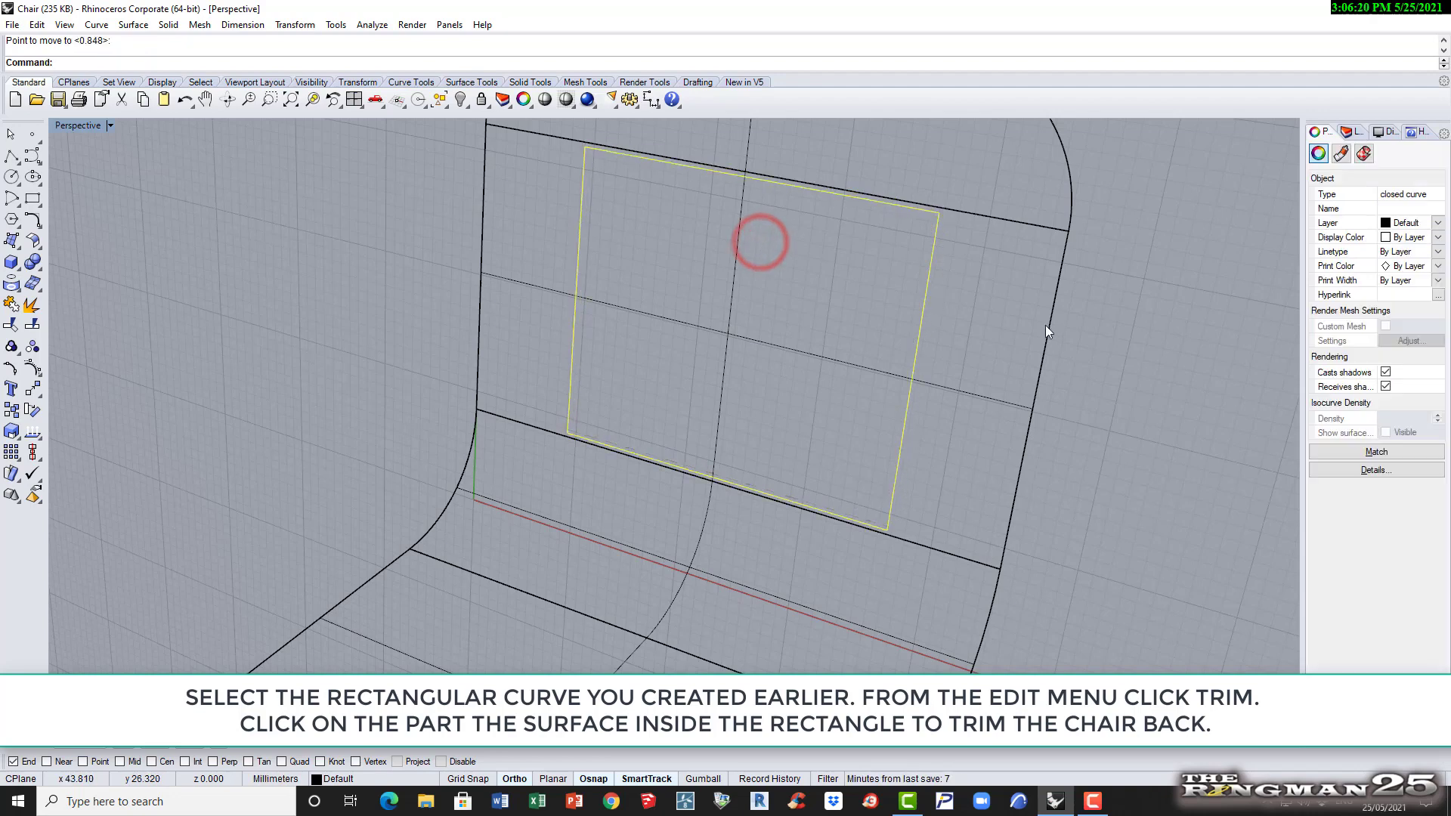
left_click(1163, 382)
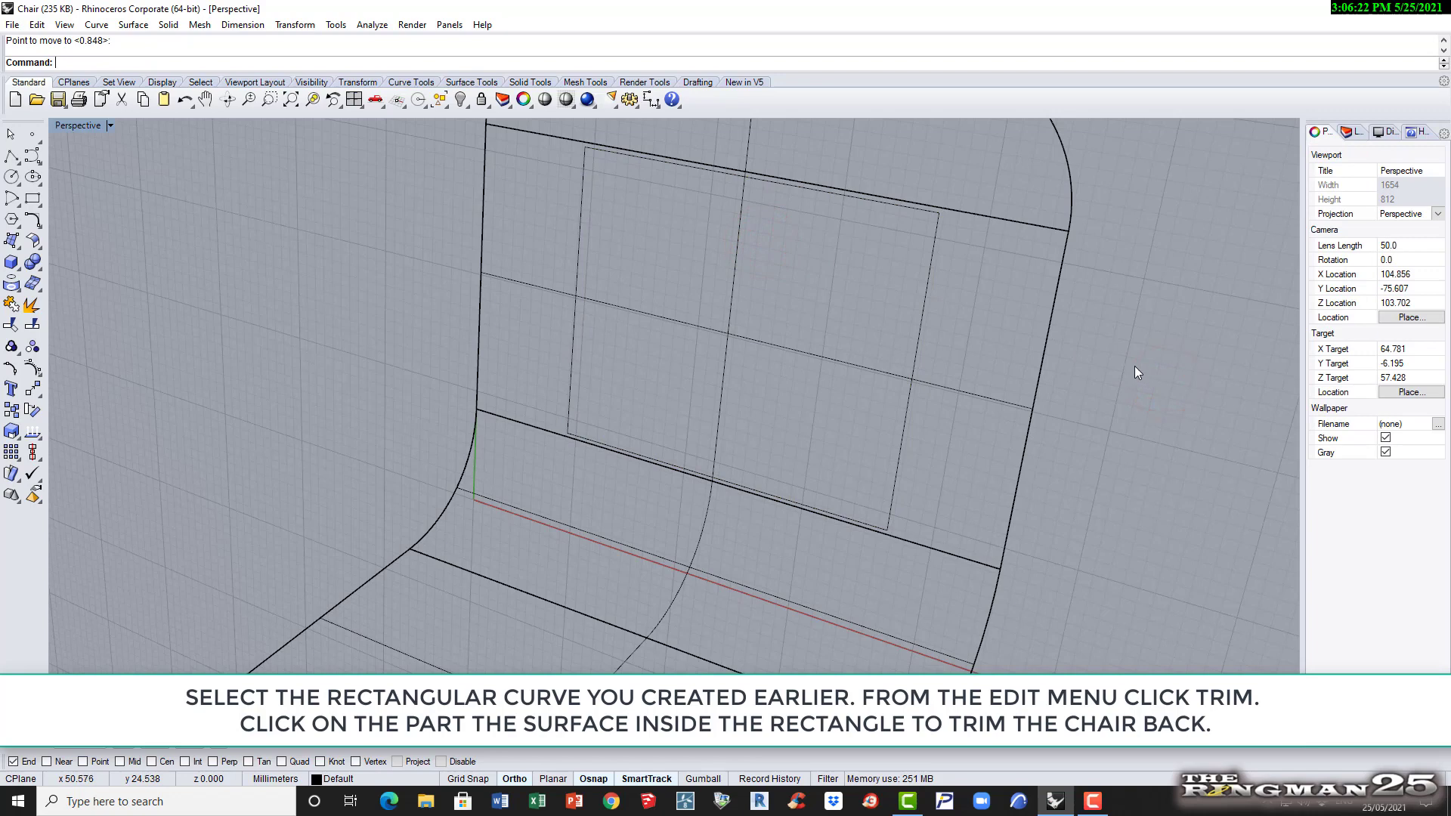
left_click(929, 280)
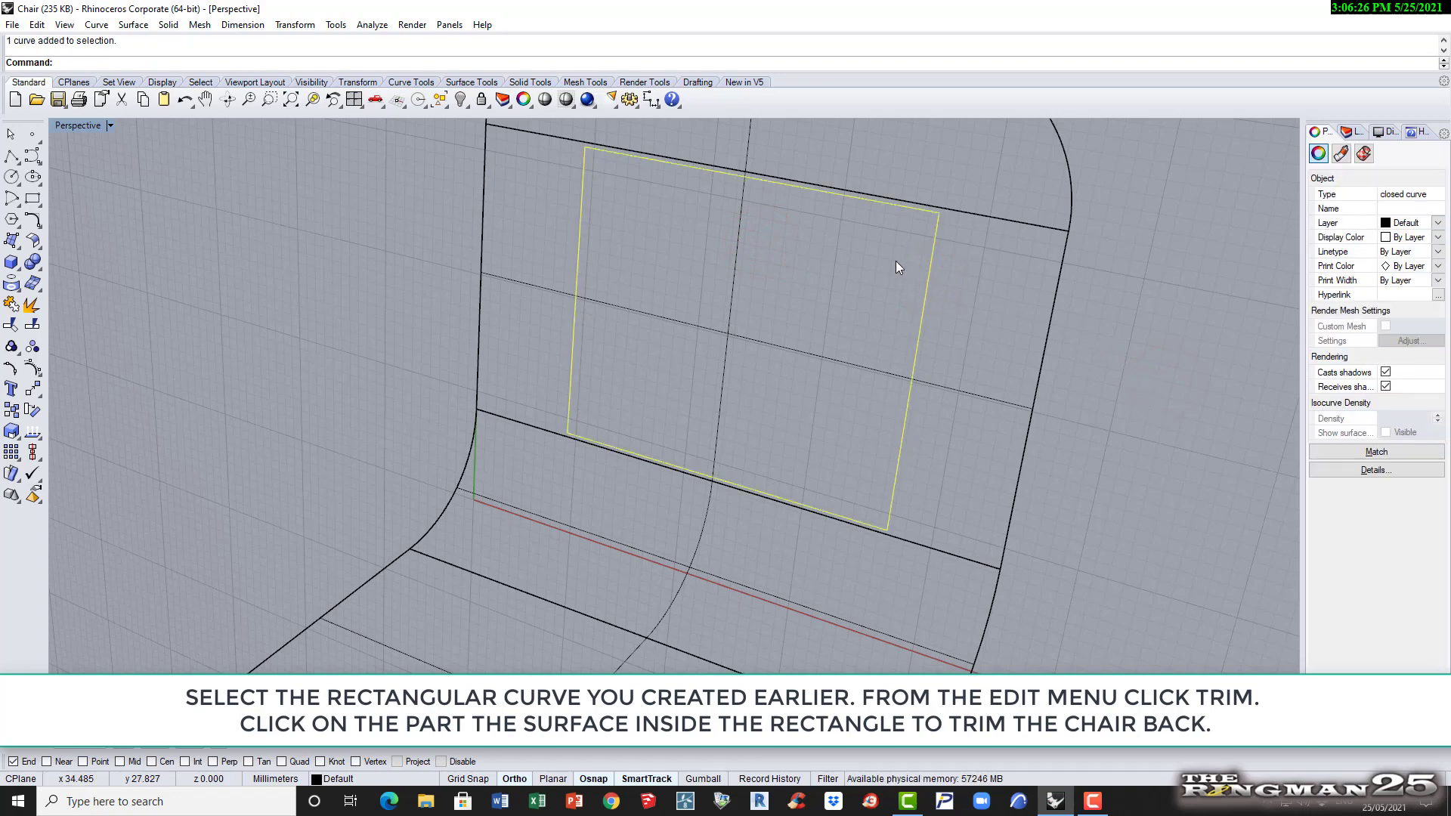
left_click(36, 24)
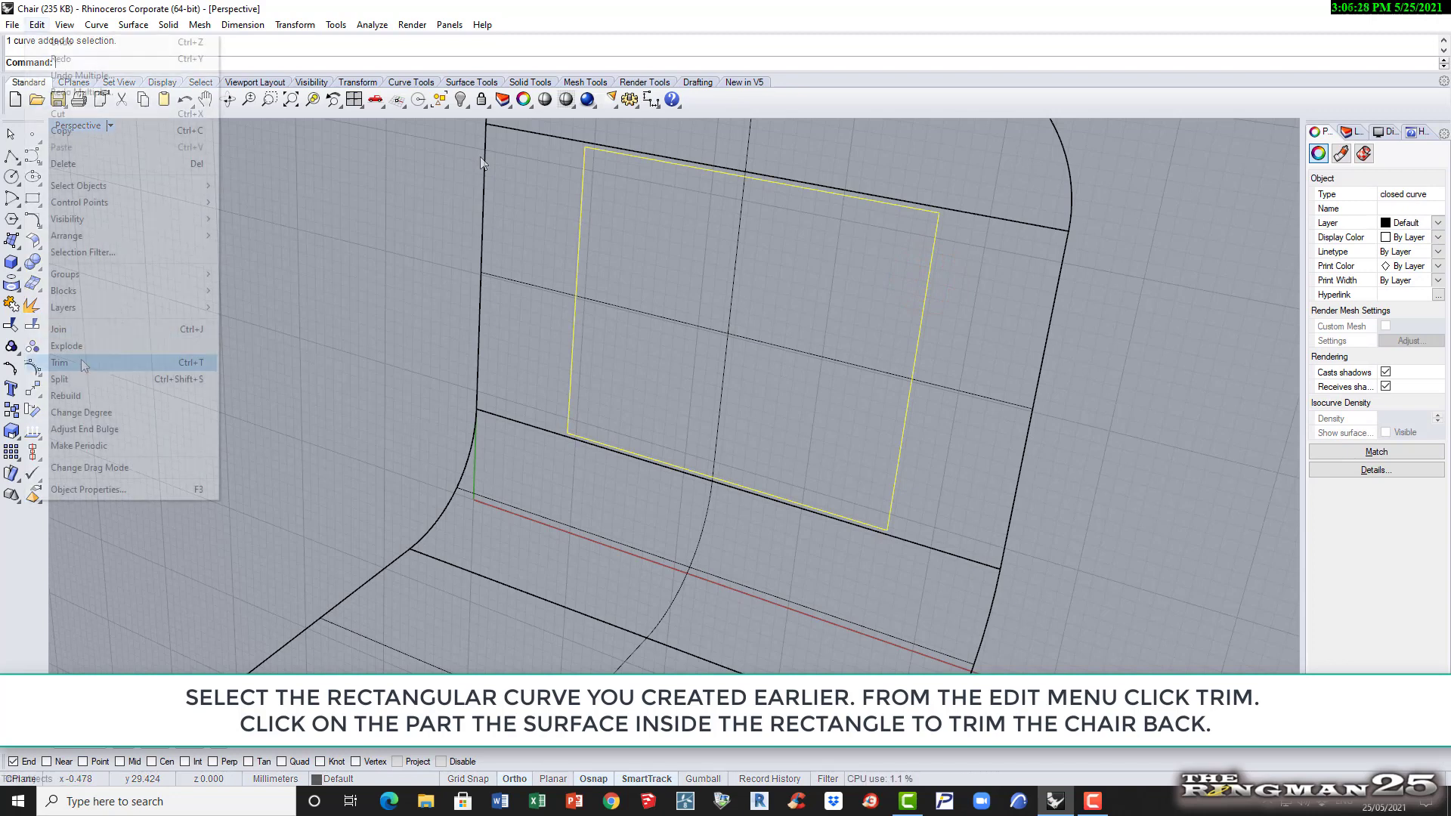
left_click(80, 359)
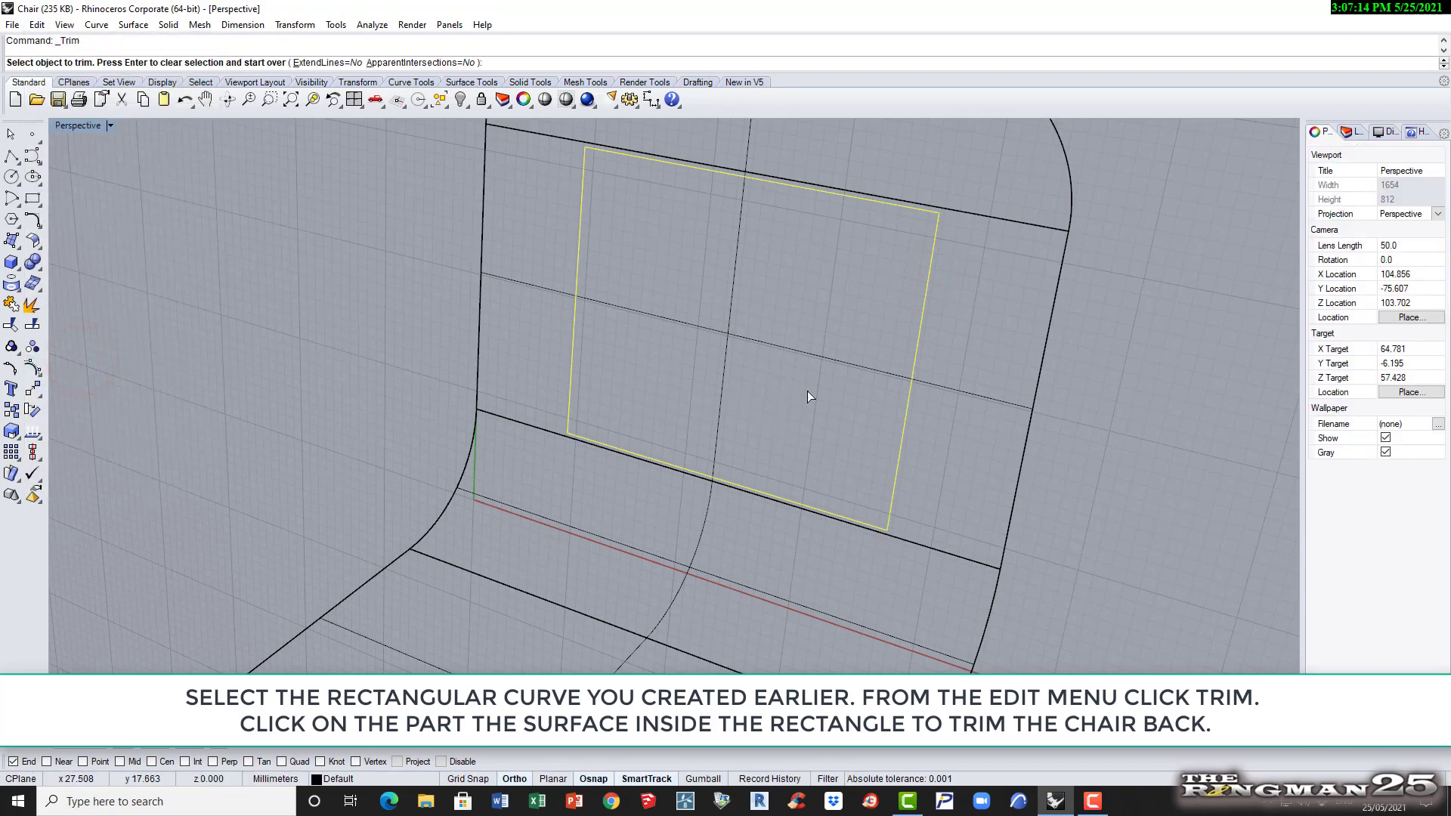
left_click(889, 403)
left_click(909, 396)
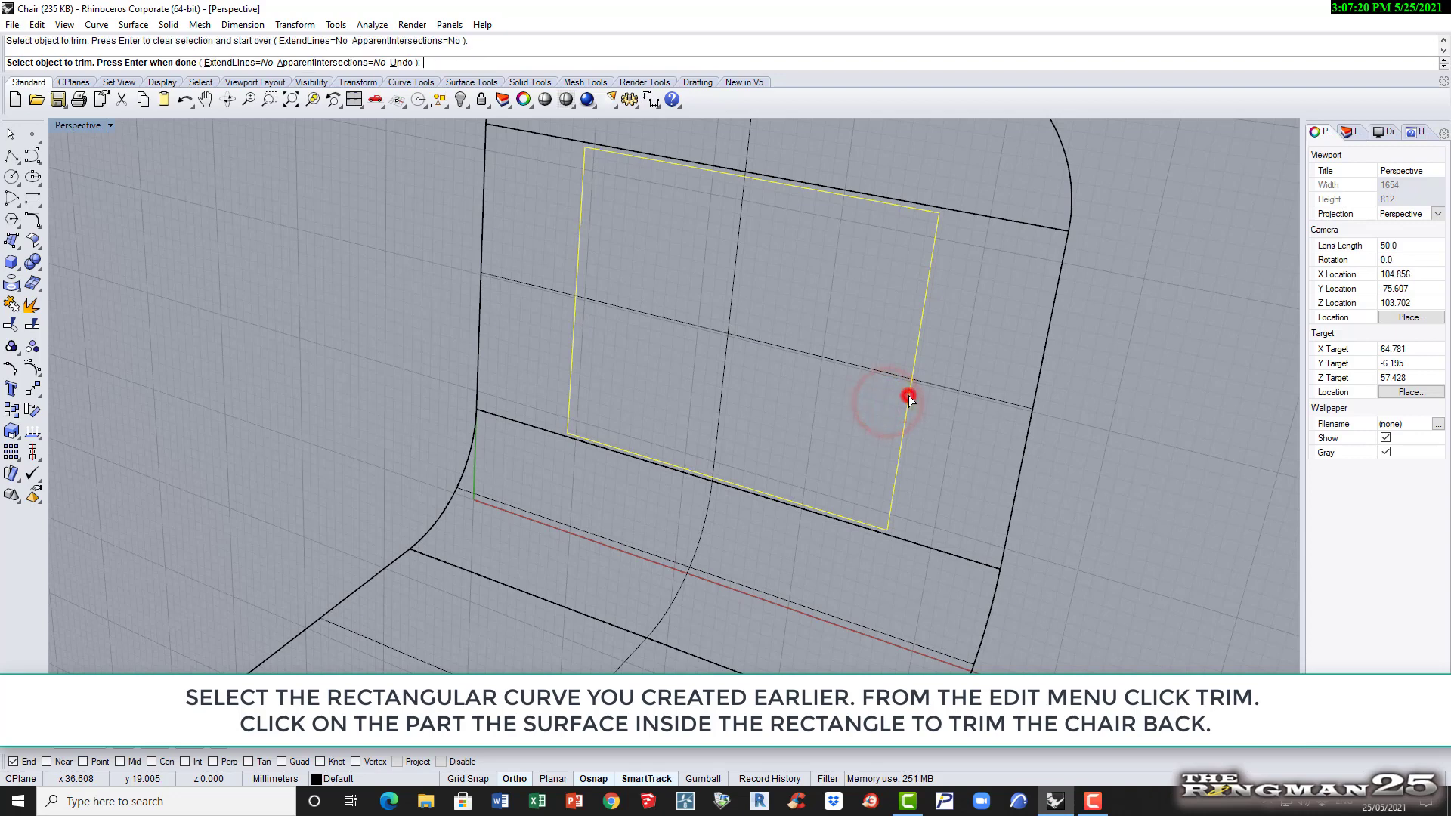
left_click(910, 396)
left_click(911, 395)
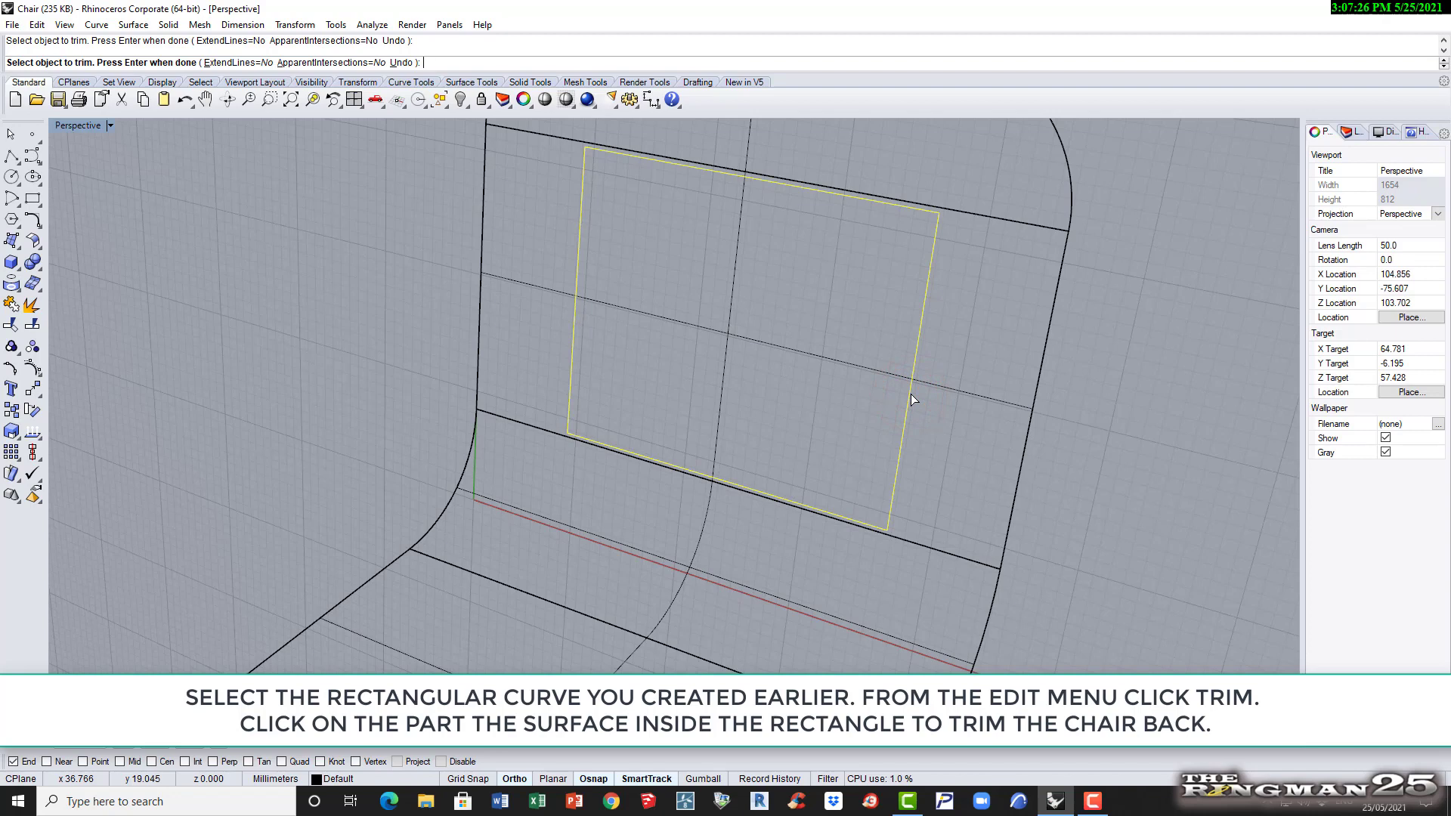
key("Return")
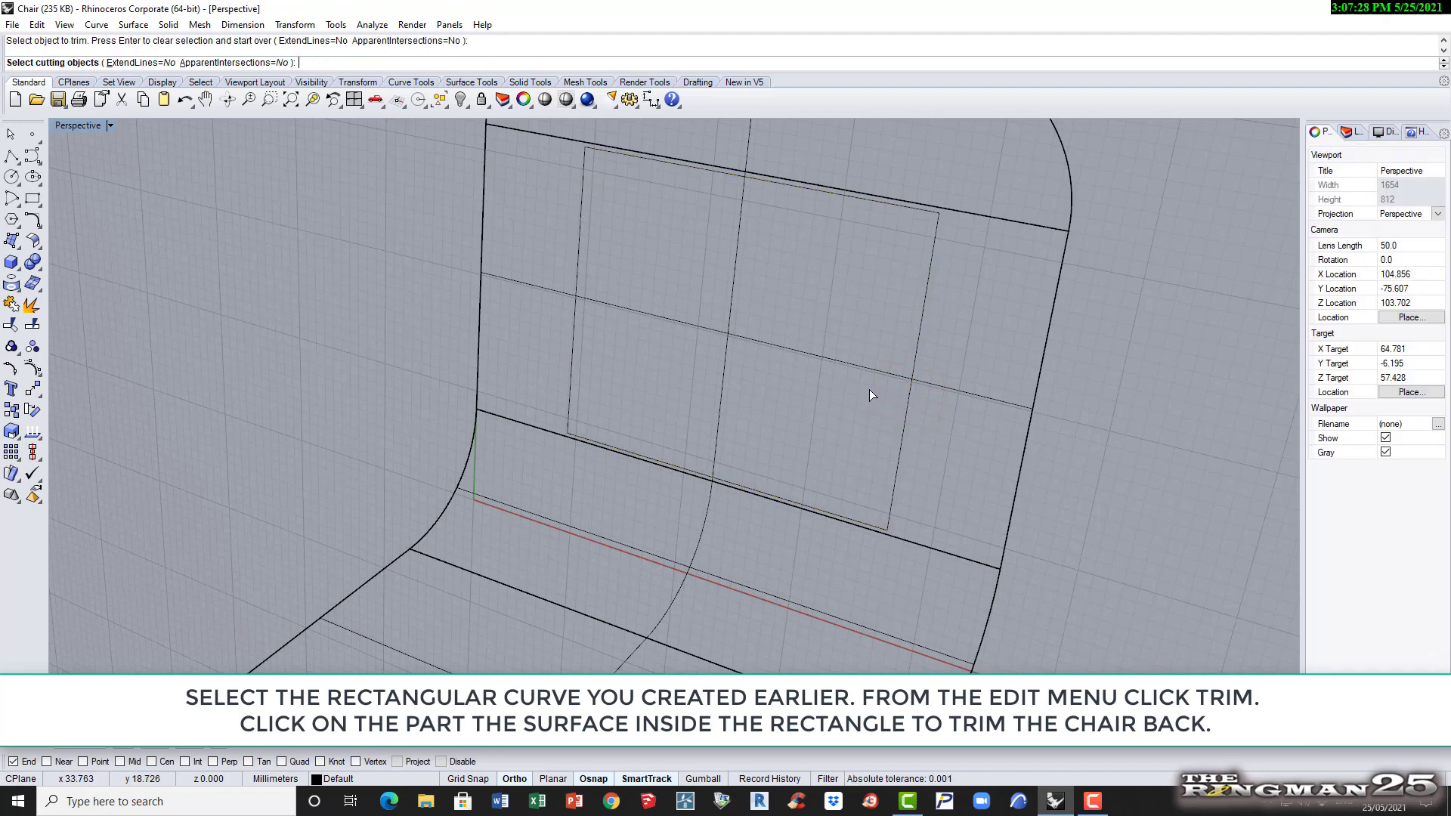
left_click(867, 388)
left_click(842, 303)
left_click(918, 348)
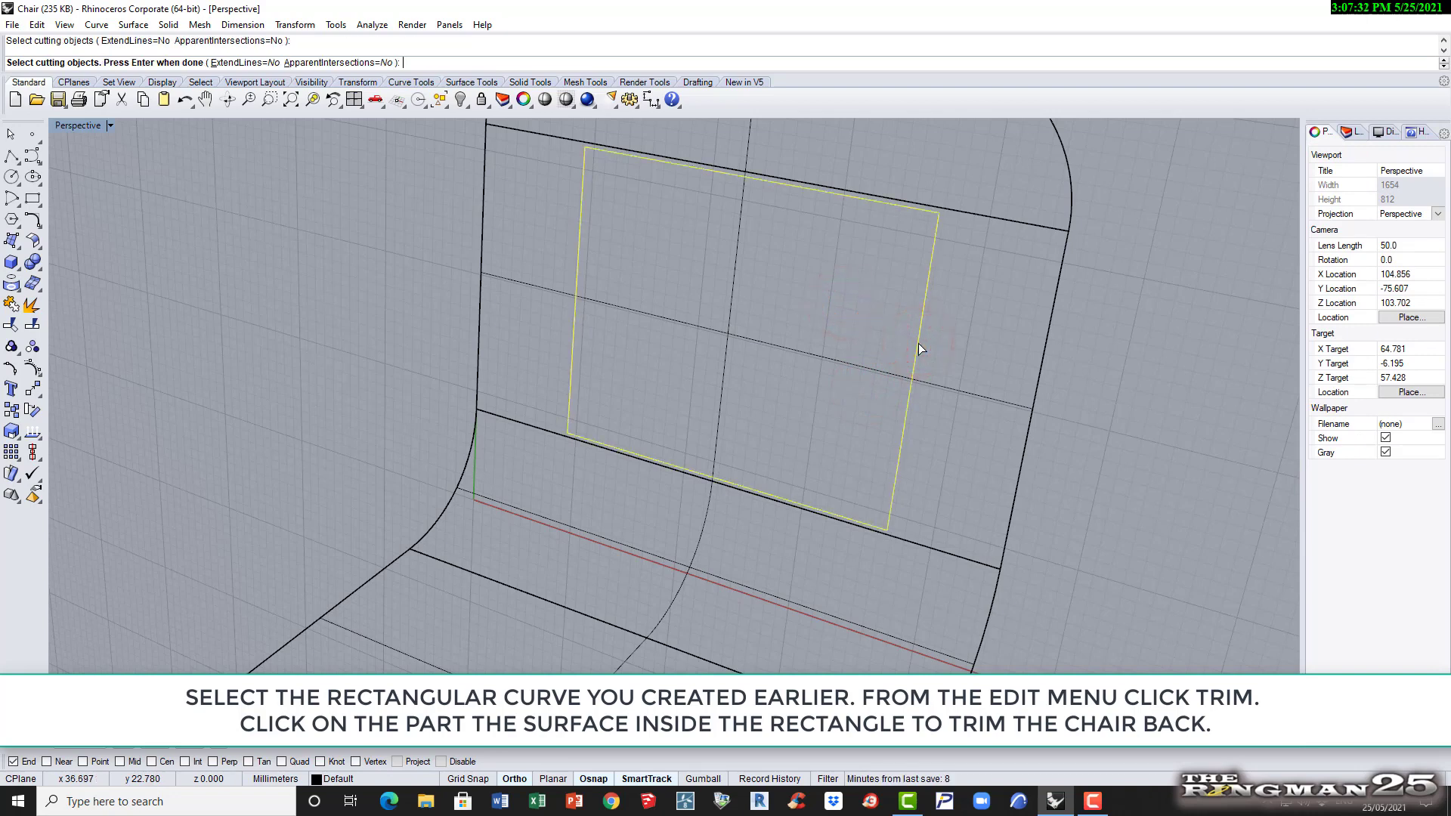
right_click(917, 342)
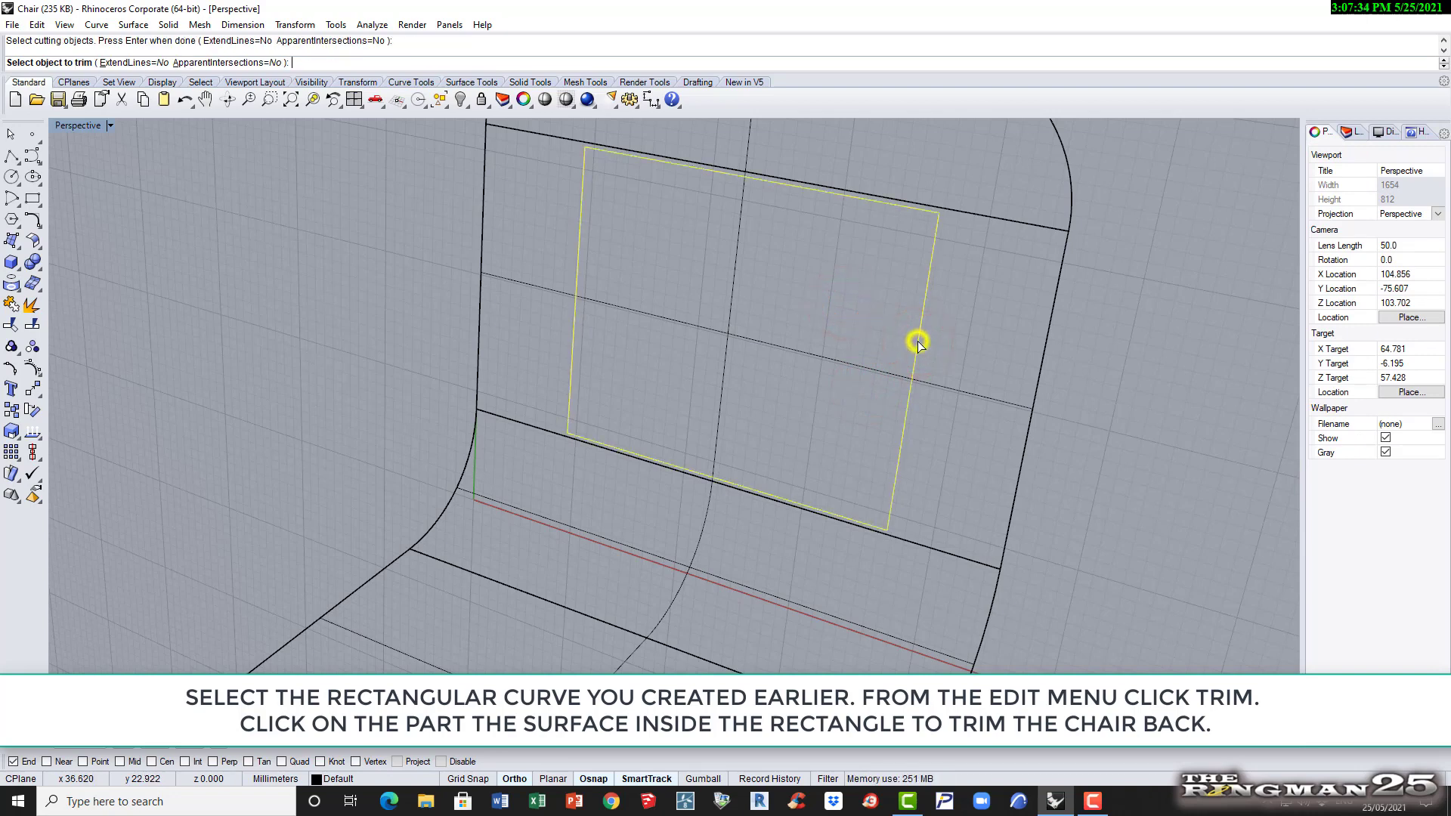
left_click(1045, 357)
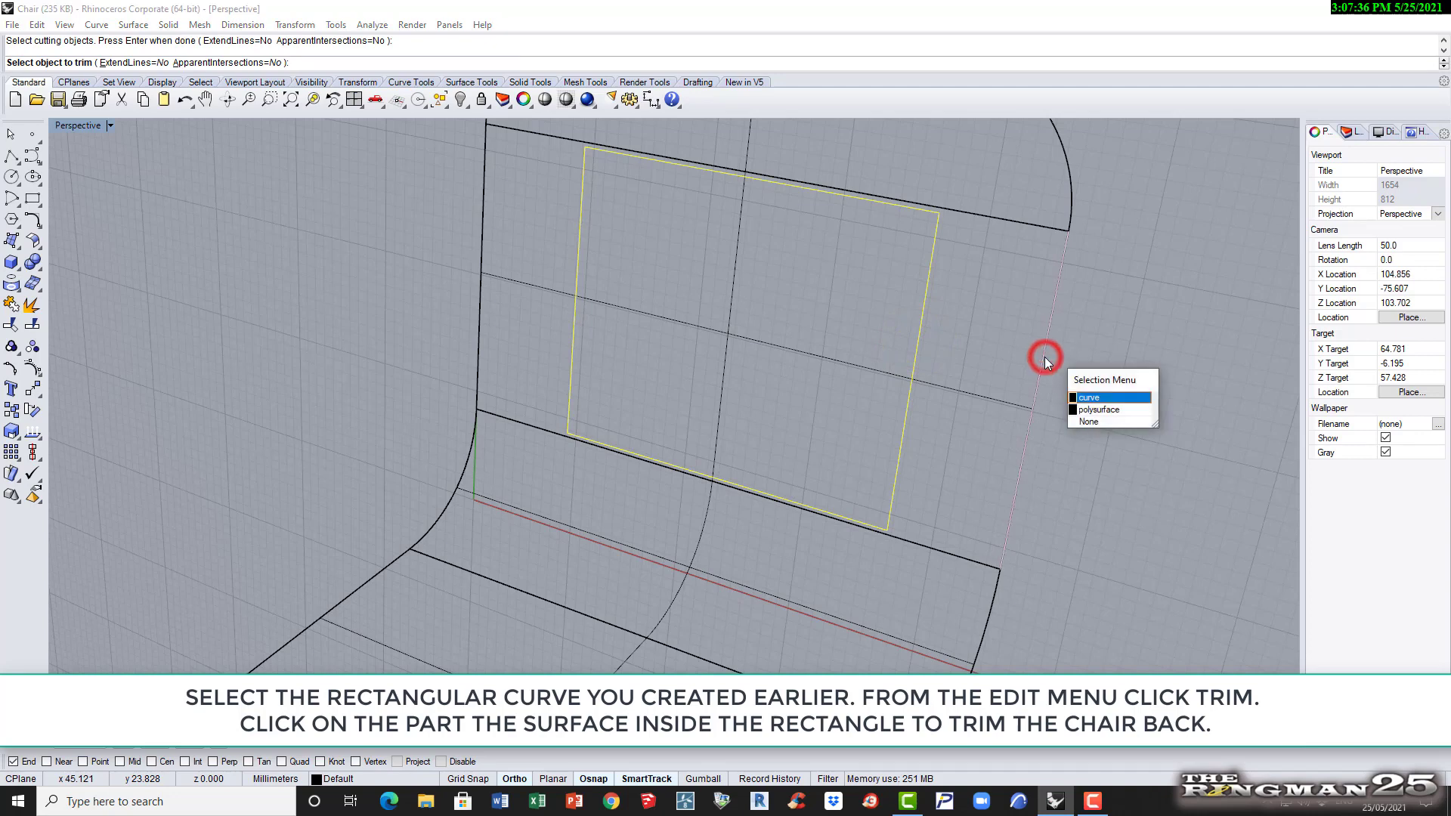
key("Escape")
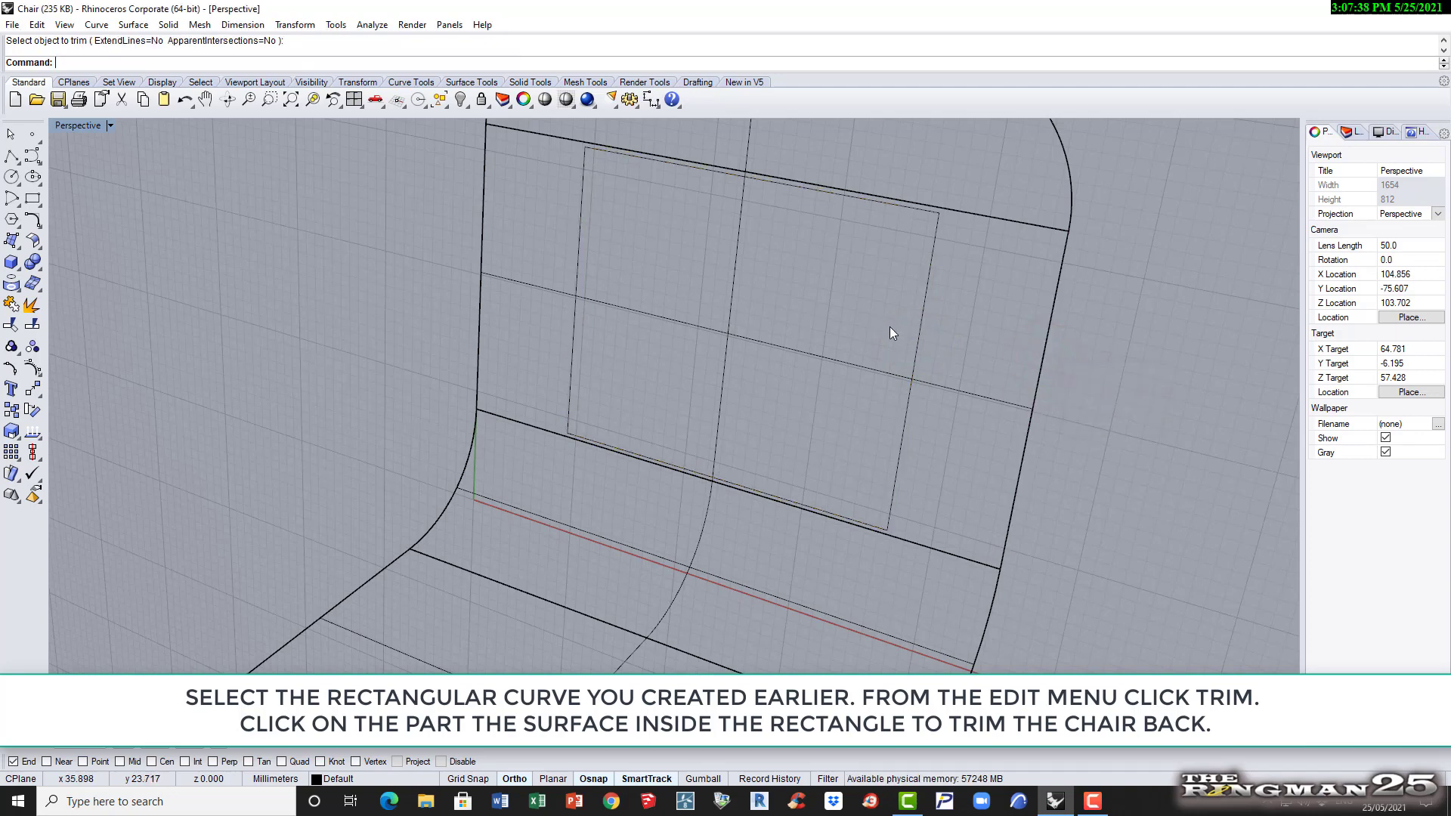
left_click(726, 352)
key("Escape")
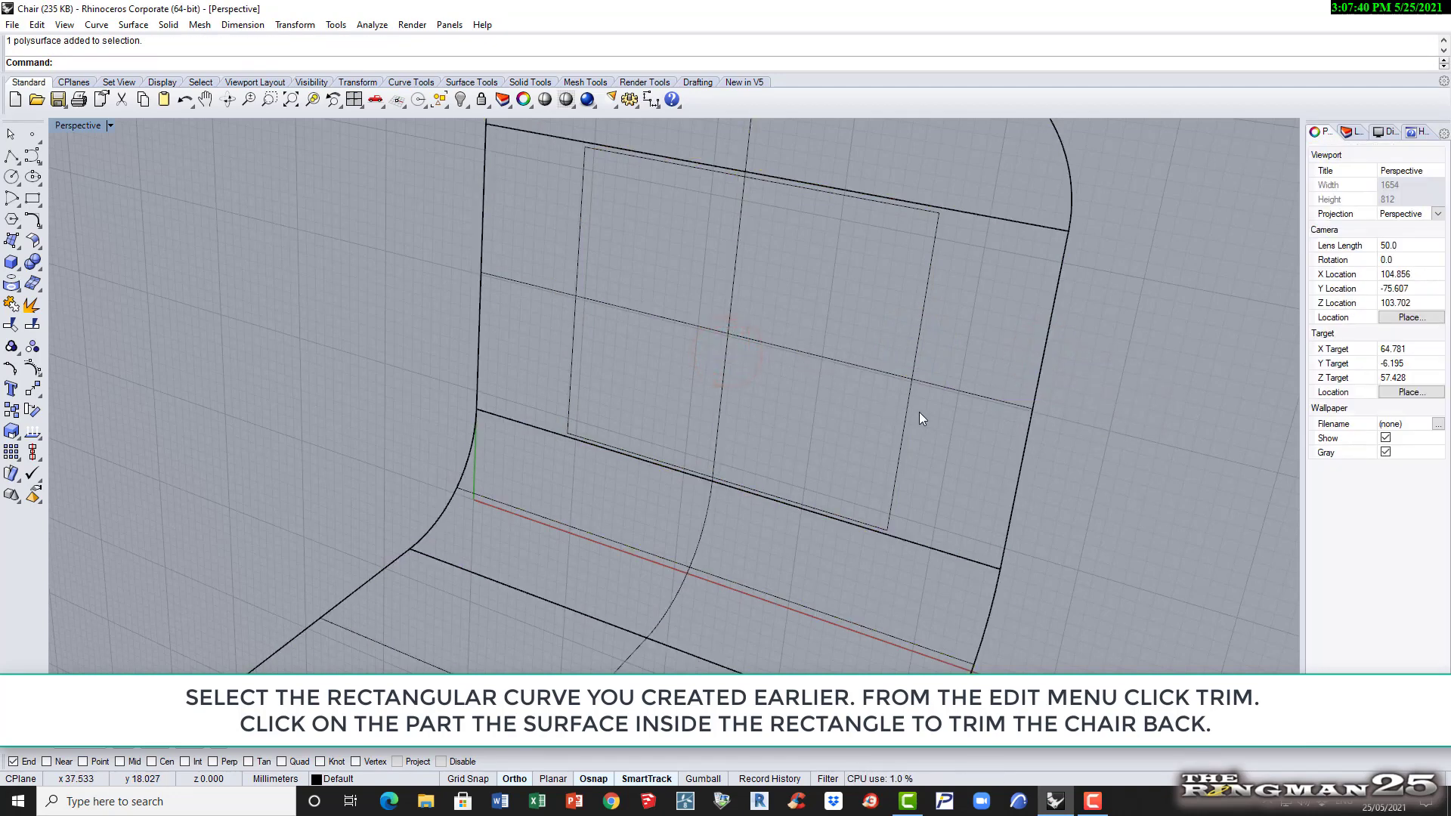
Trim away the part of the backrest surface inside the rectangular curve and clear the selection
left_click(909, 397)
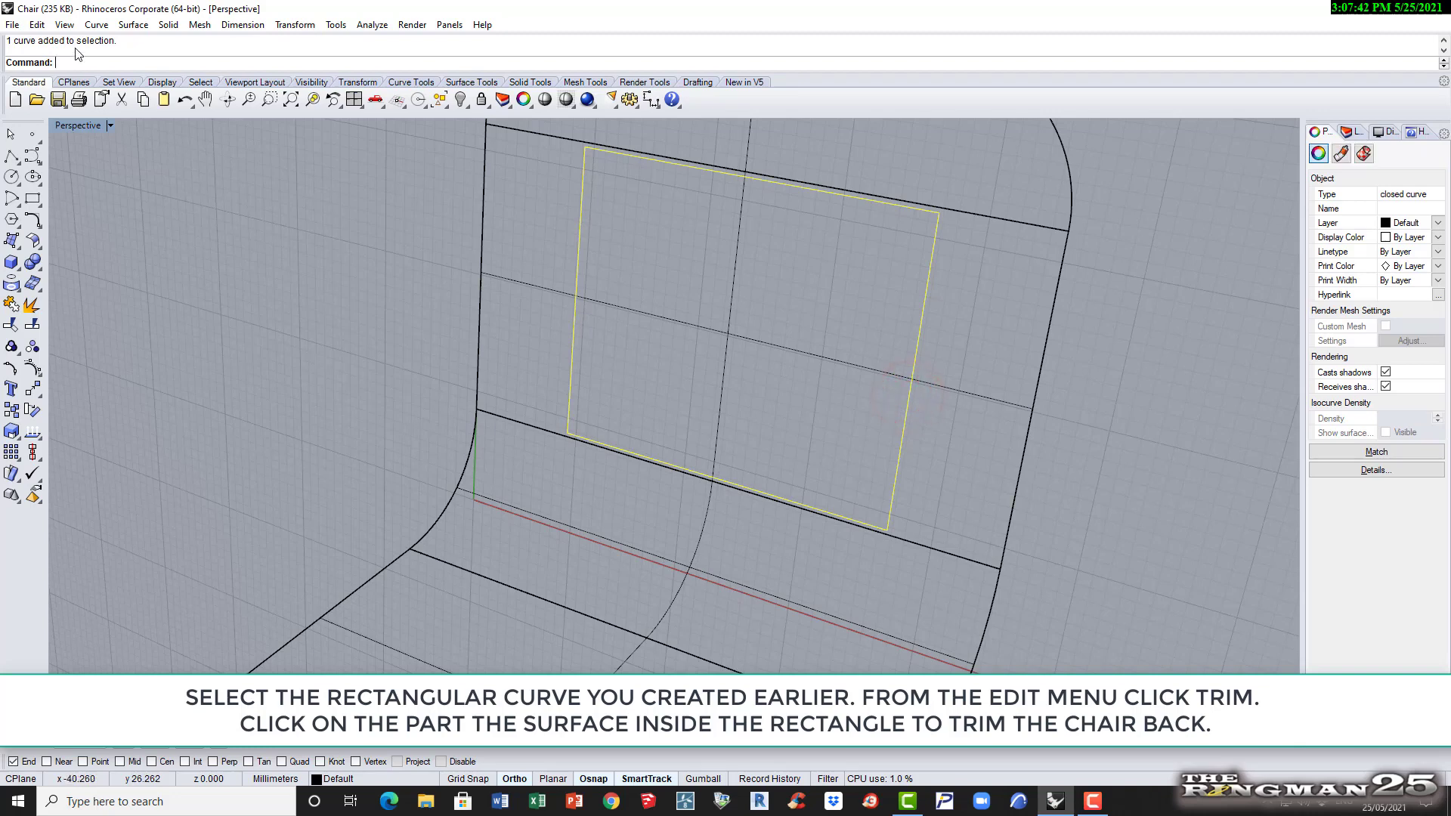
left_click(38, 25)
left_click(99, 363)
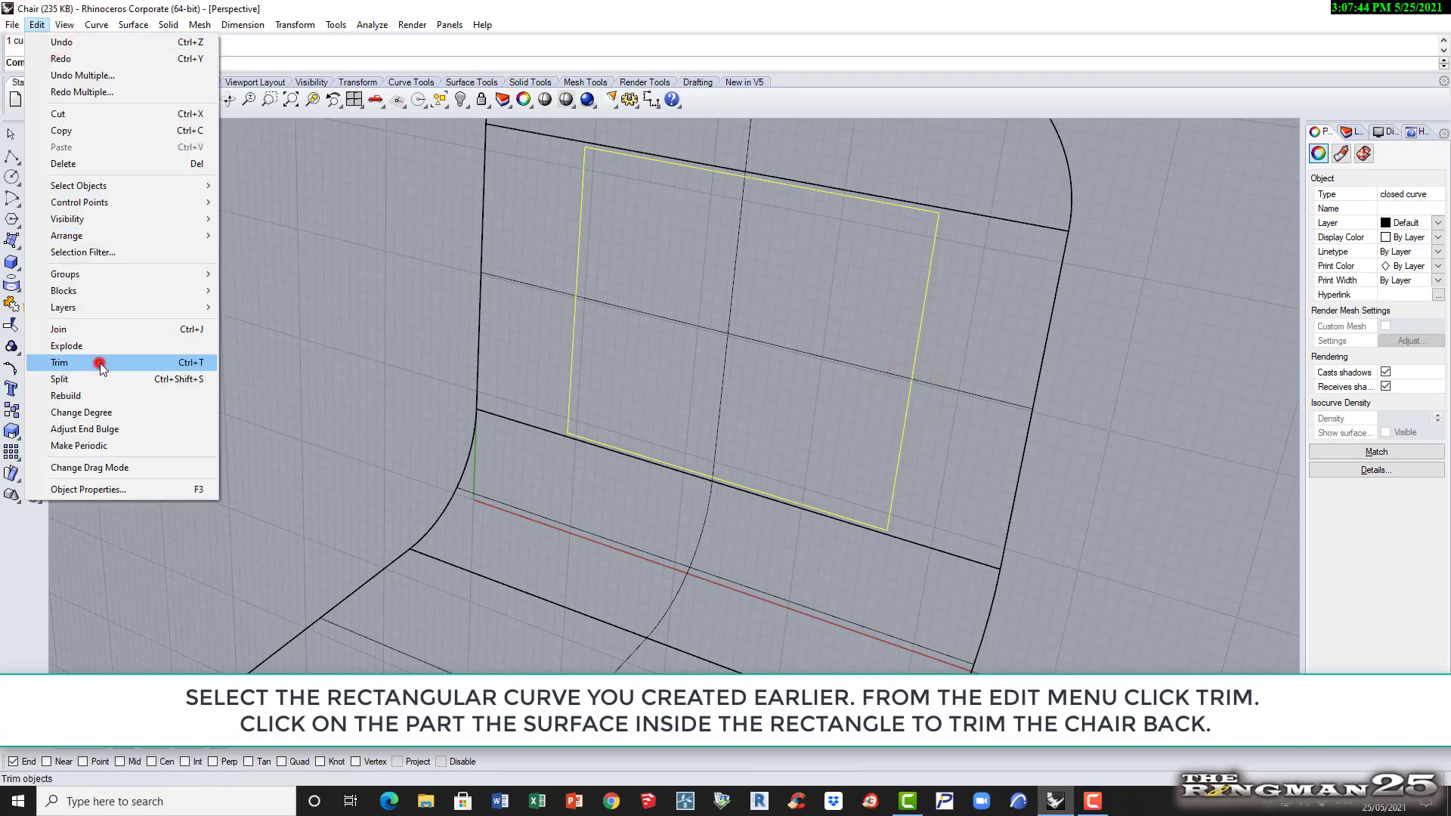
left_click(719, 414)
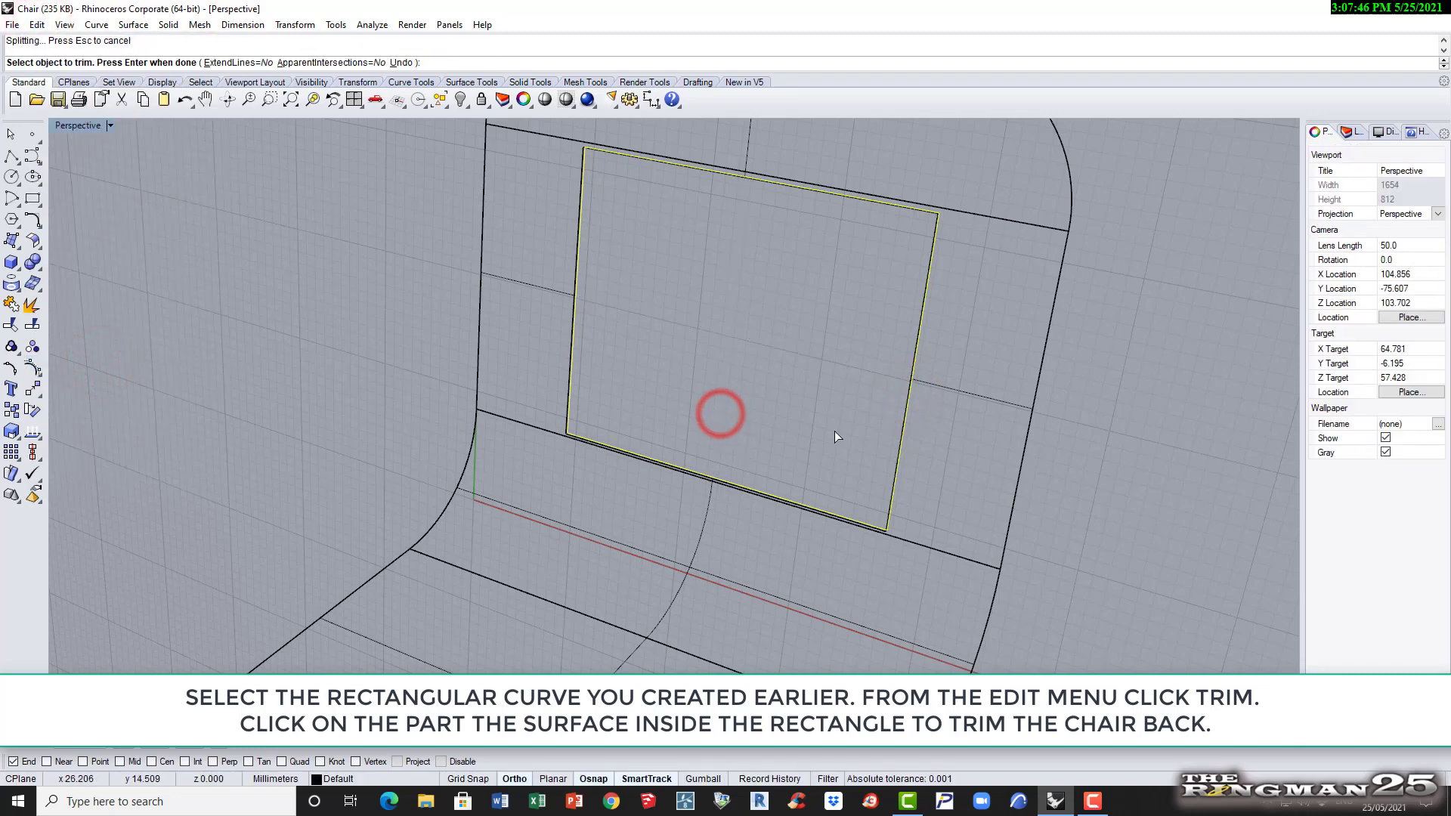
left_click(1139, 474)
left_click(1127, 489)
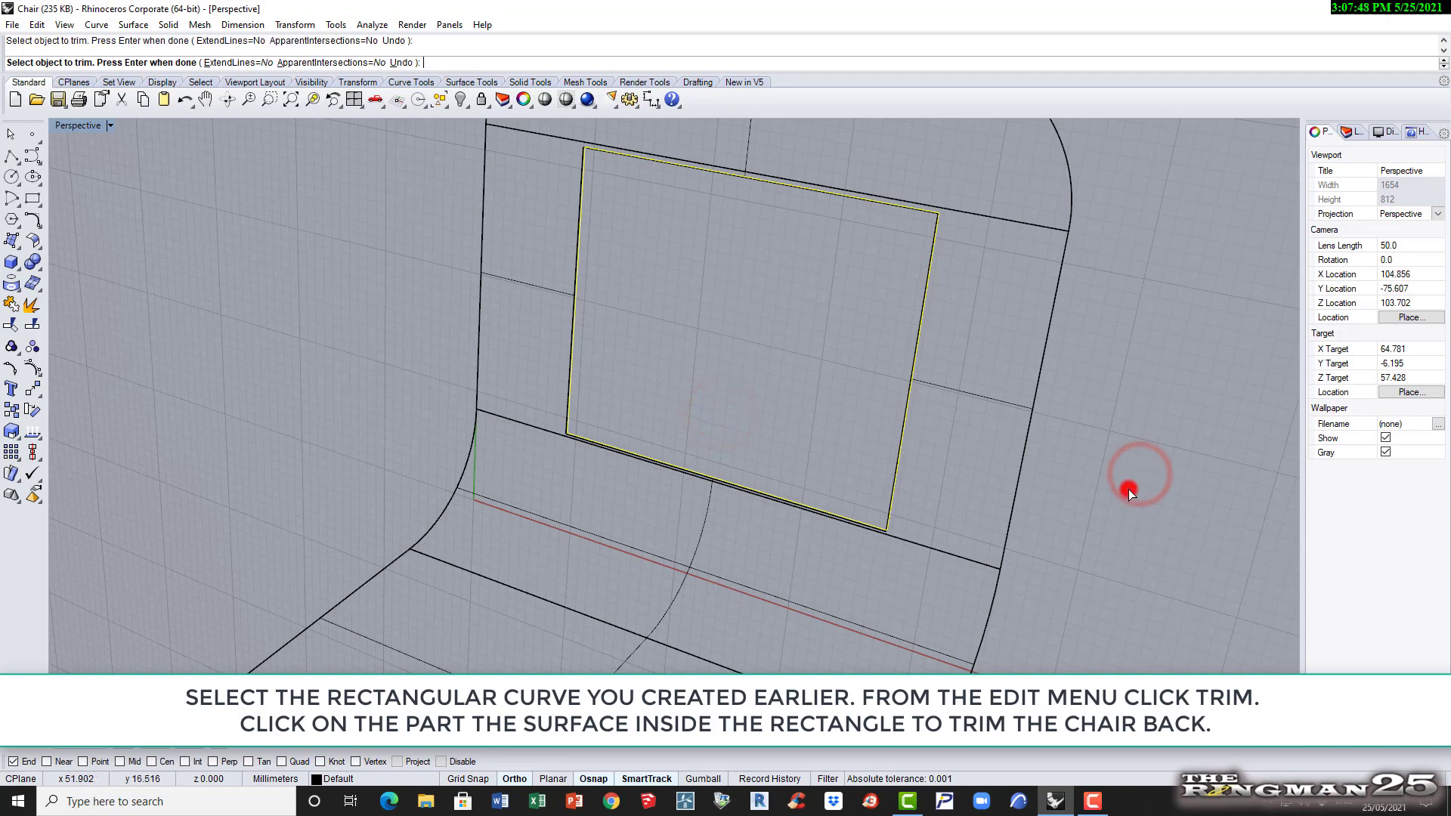
left_click(1080, 537)
left_click(1073, 656)
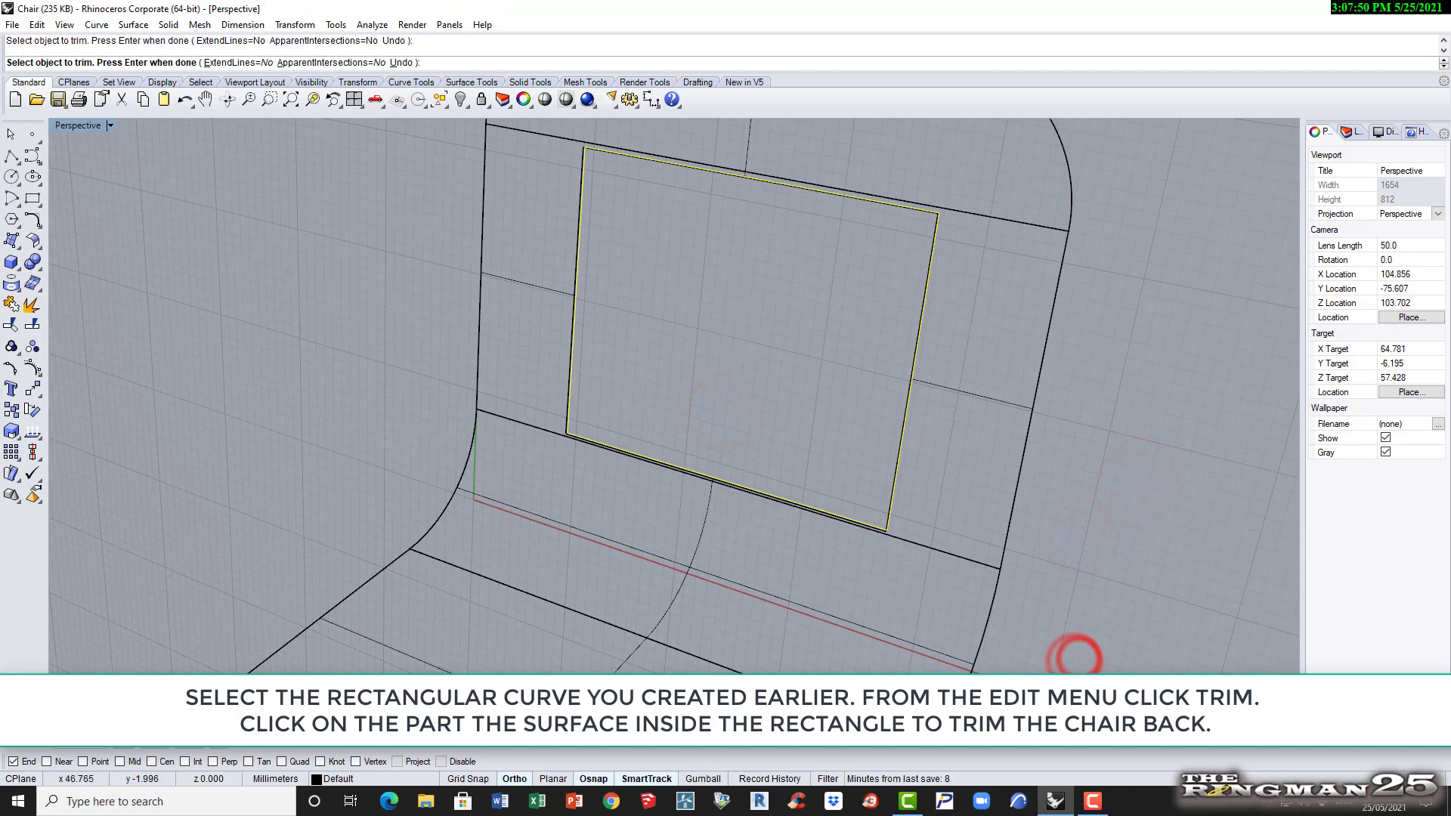
right_click(125, 196)
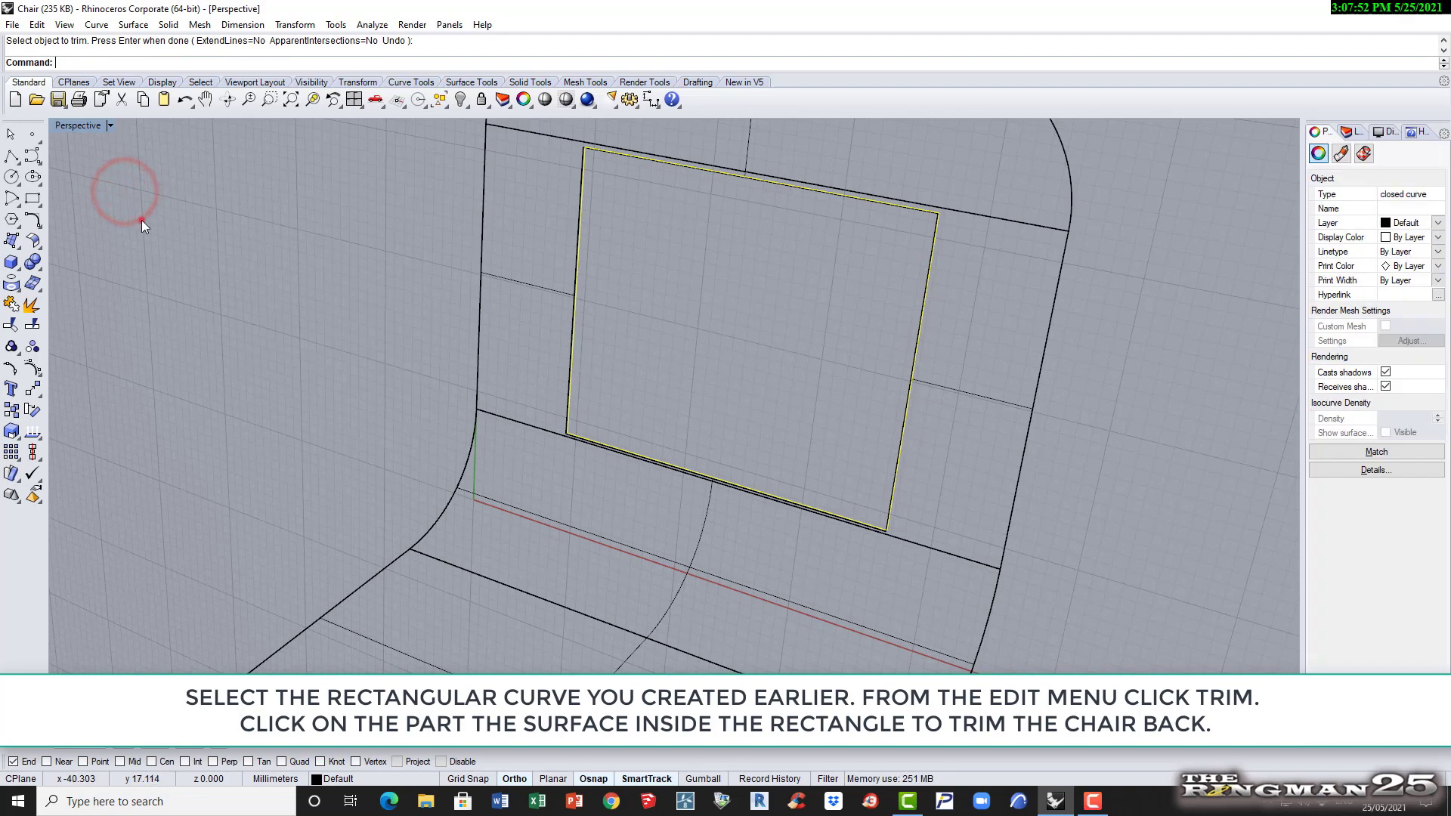
left_click(142, 220)
Create a new layer named Seat
scroll(374, 270, "down", 5)
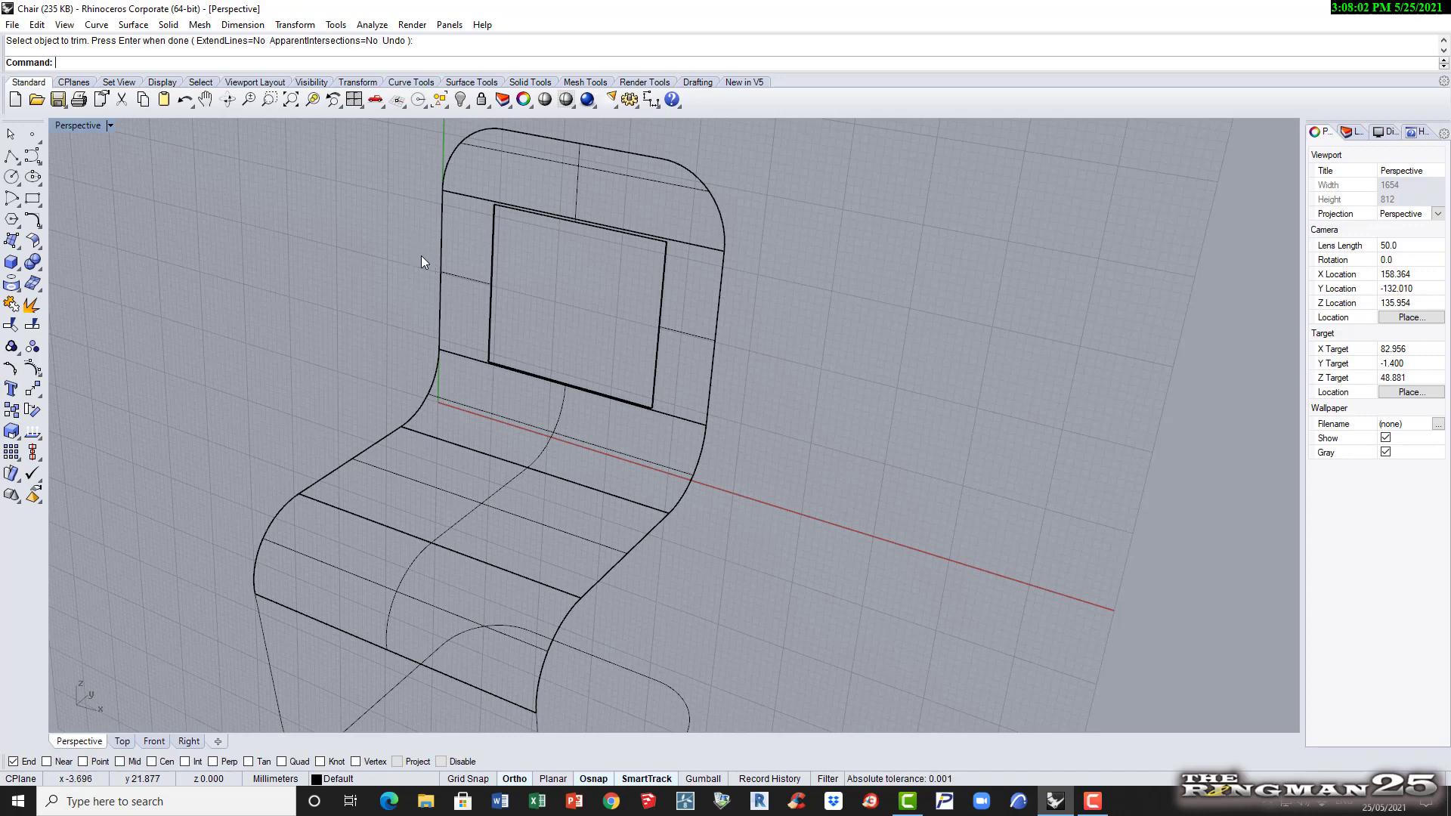
scroll(420, 255, "down", 4)
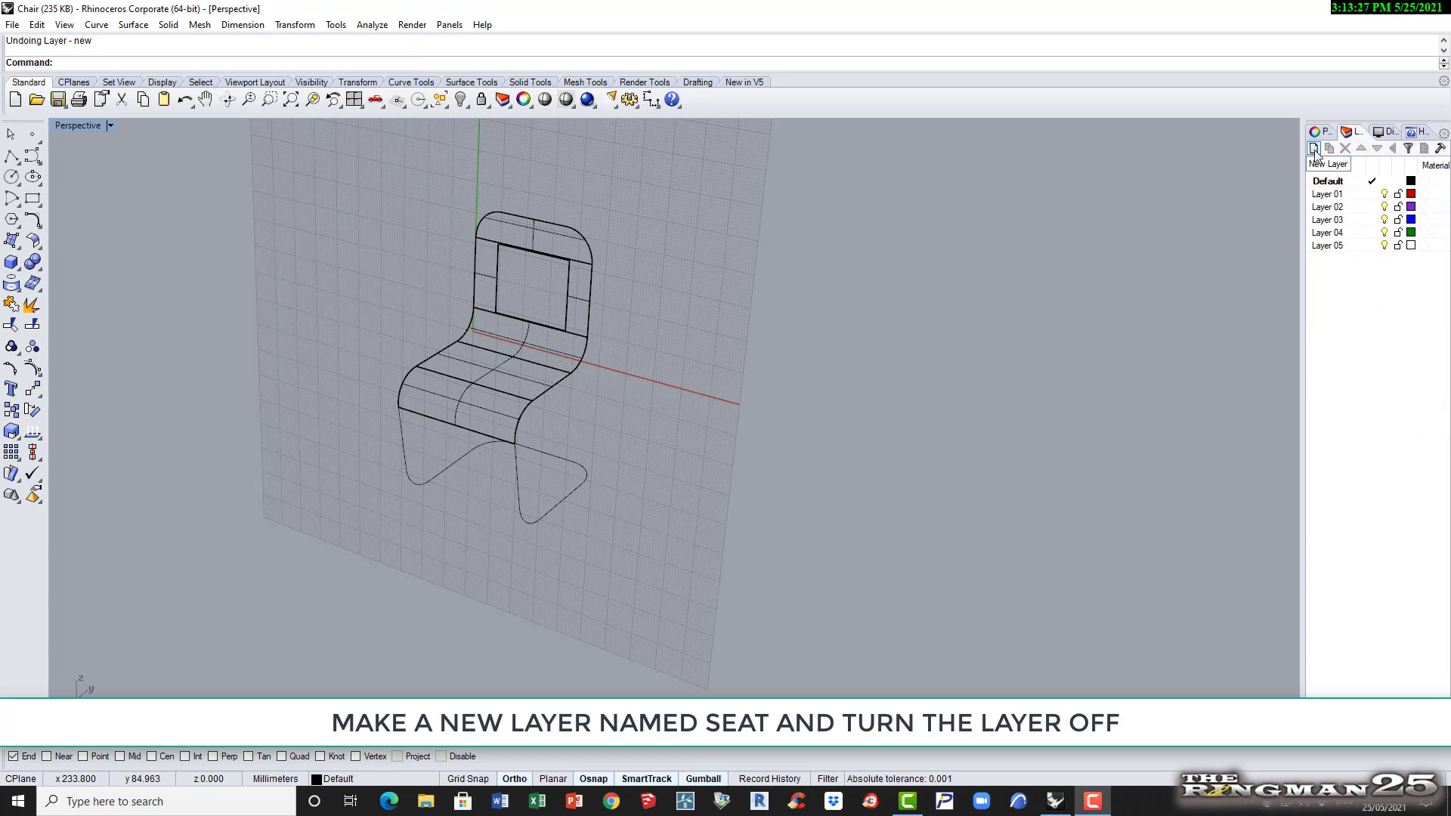
left_click(1313, 148)
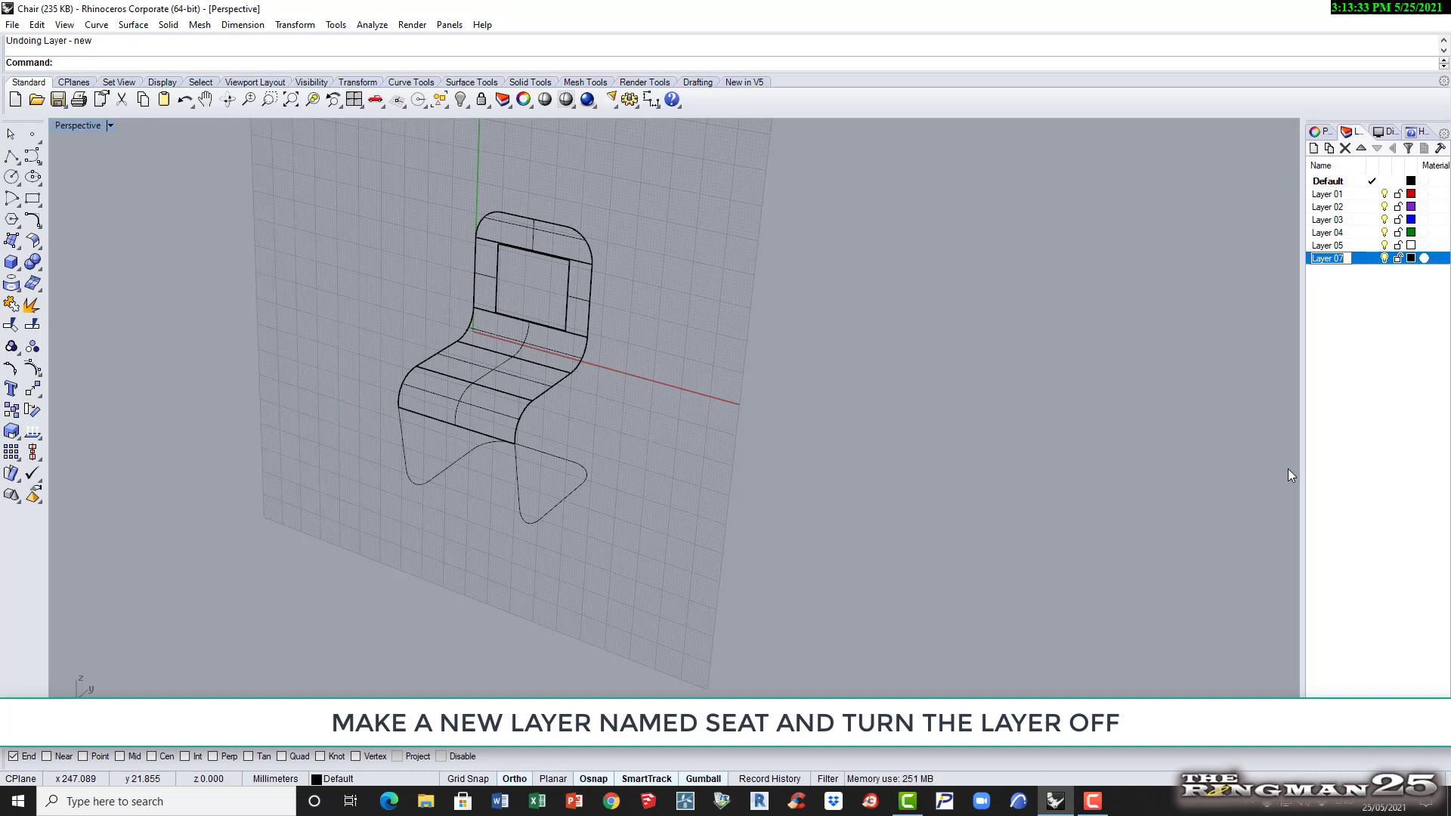
type("Seat")
key("BackSpace")
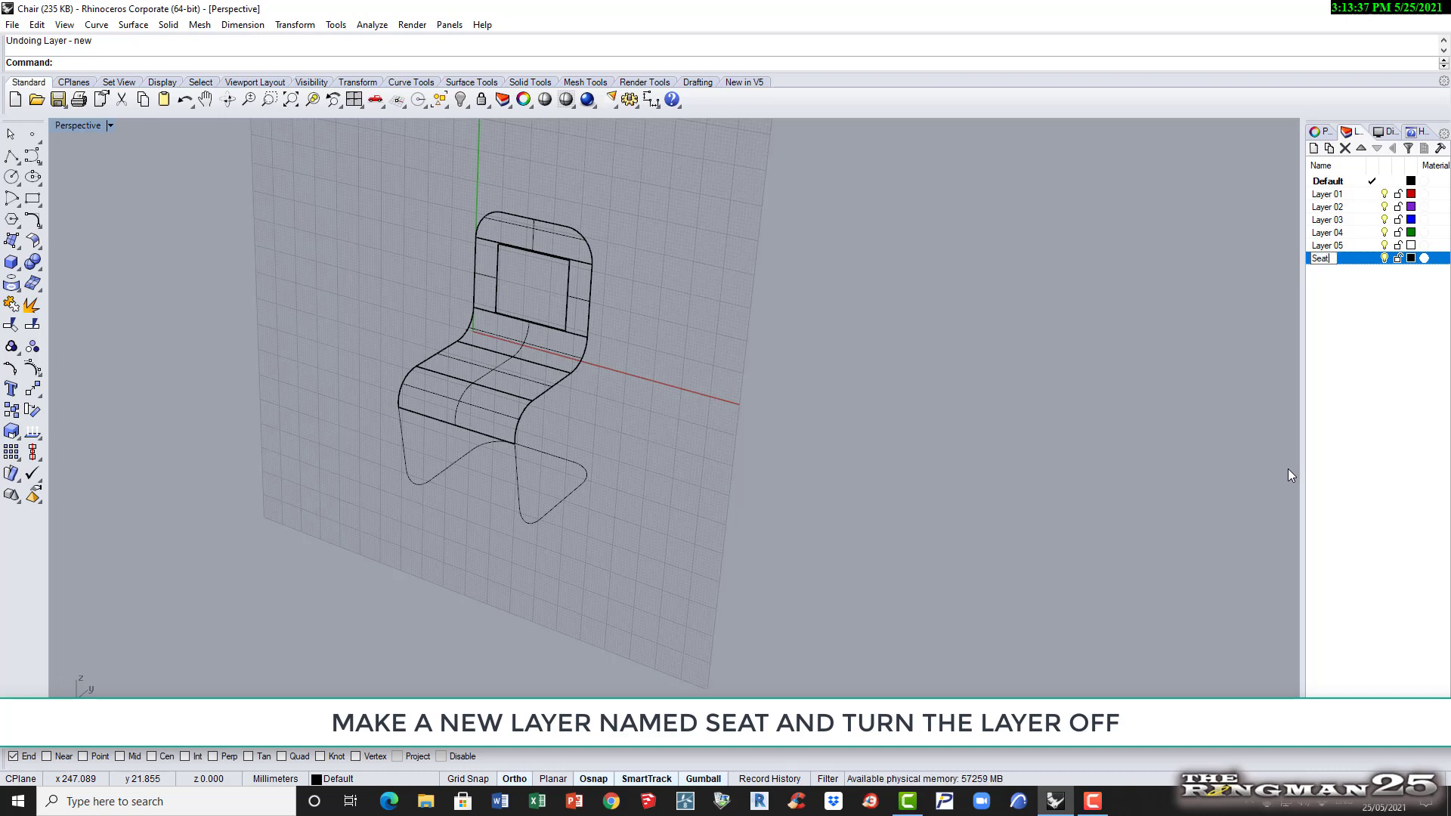
left_click(1360, 370)
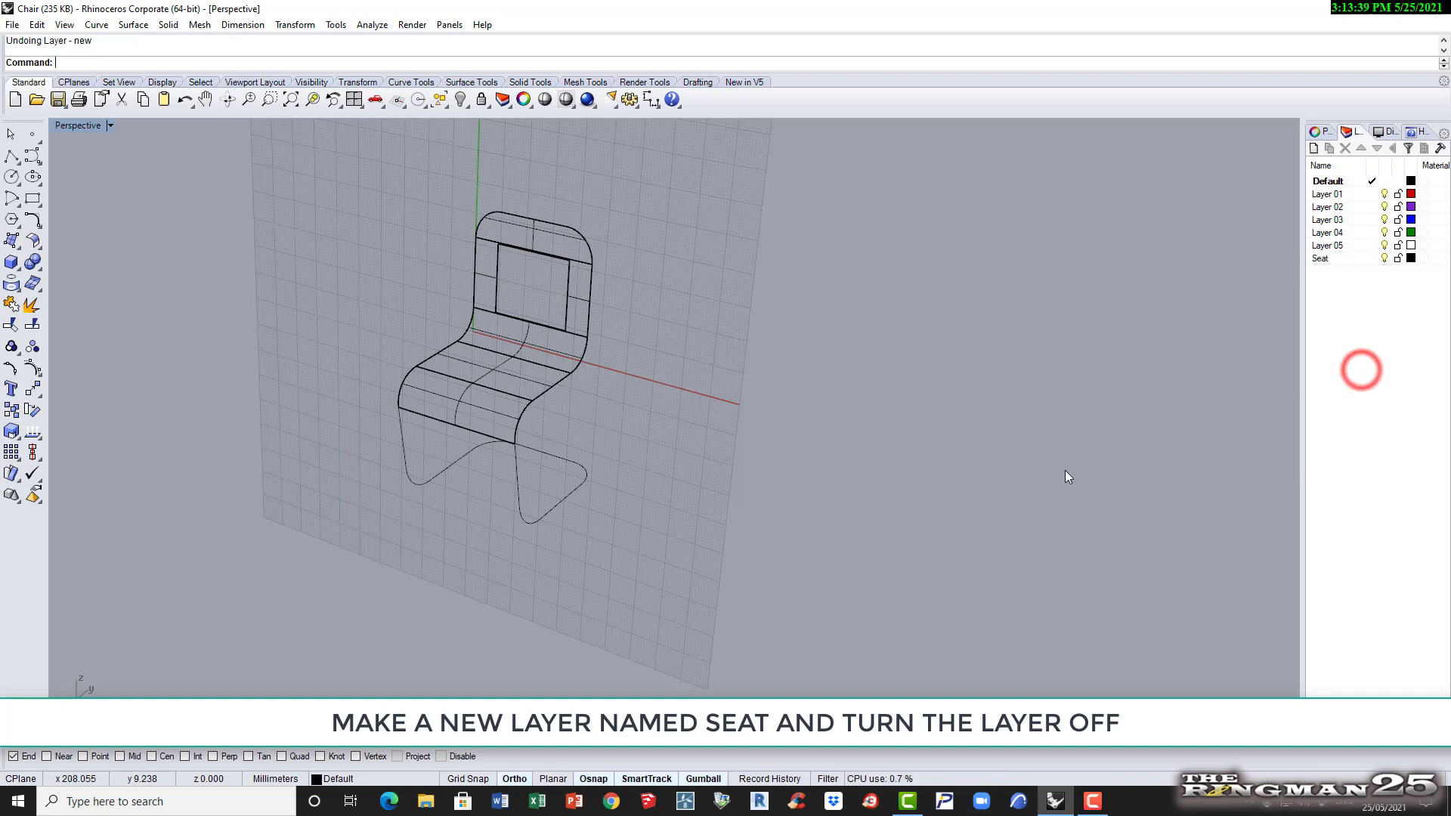
Set the object name of the joined backrest and seat polysurface to Seat
left_click(459, 429)
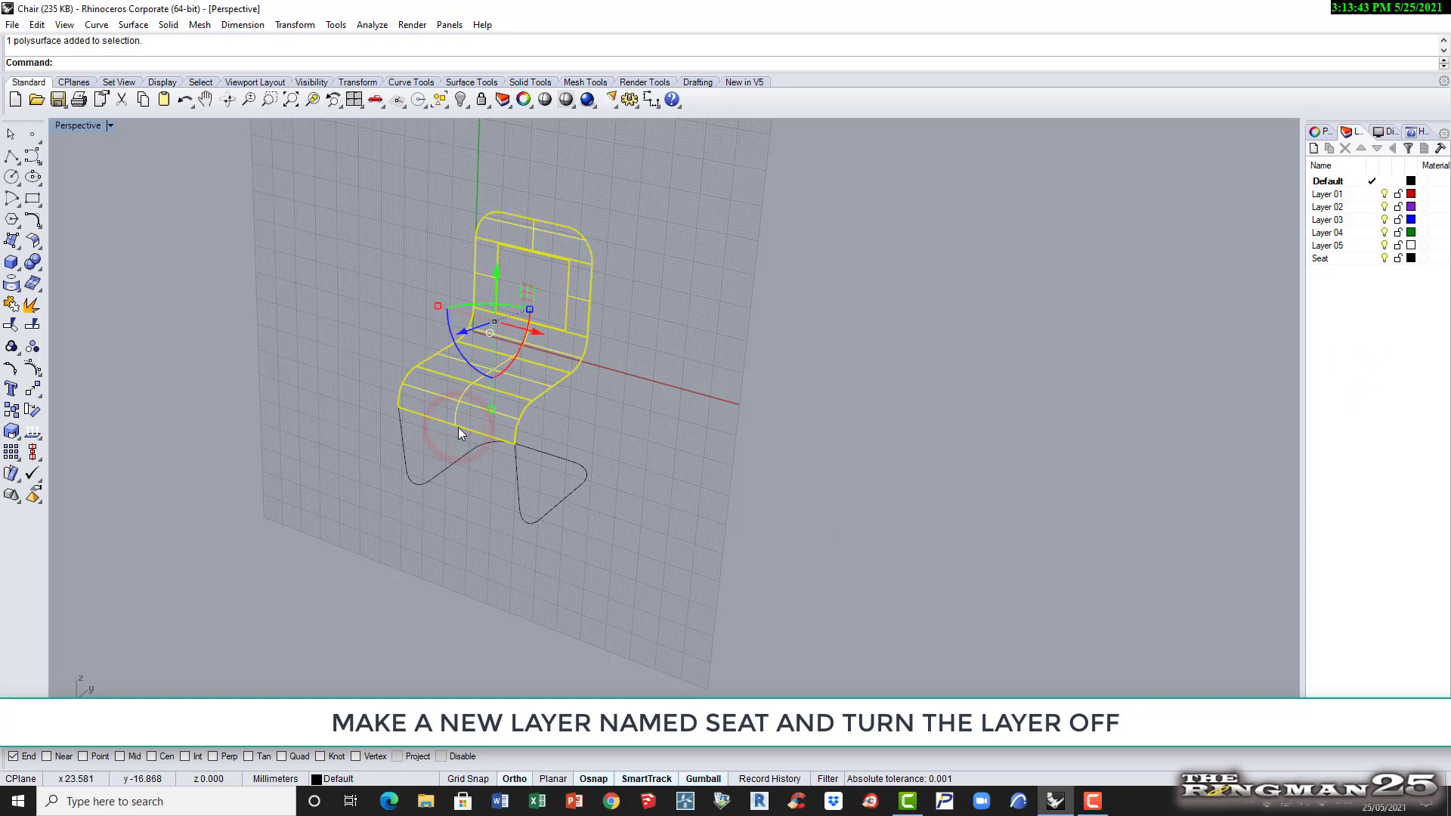
right_click(458, 426)
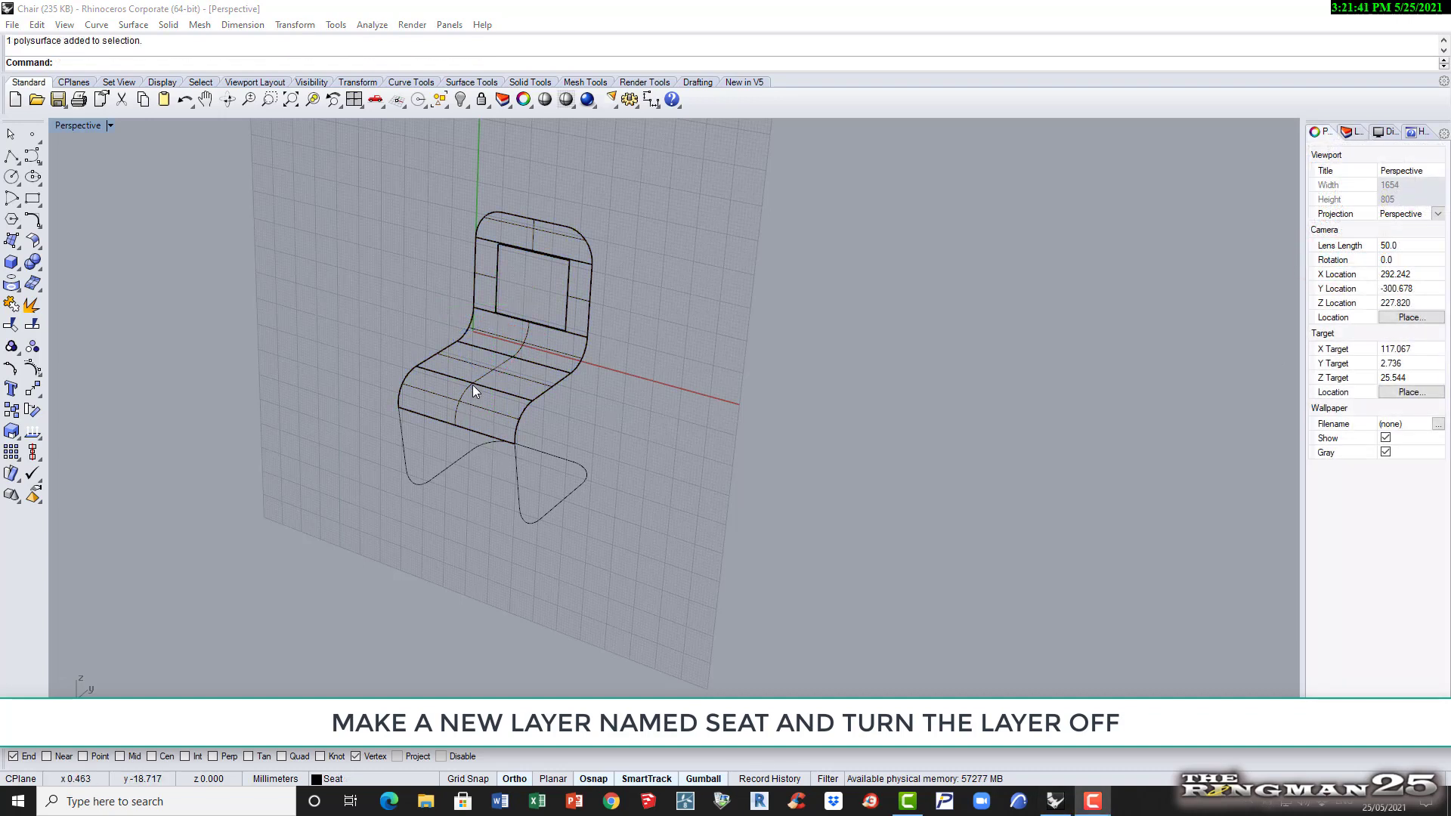
left_click(473, 384)
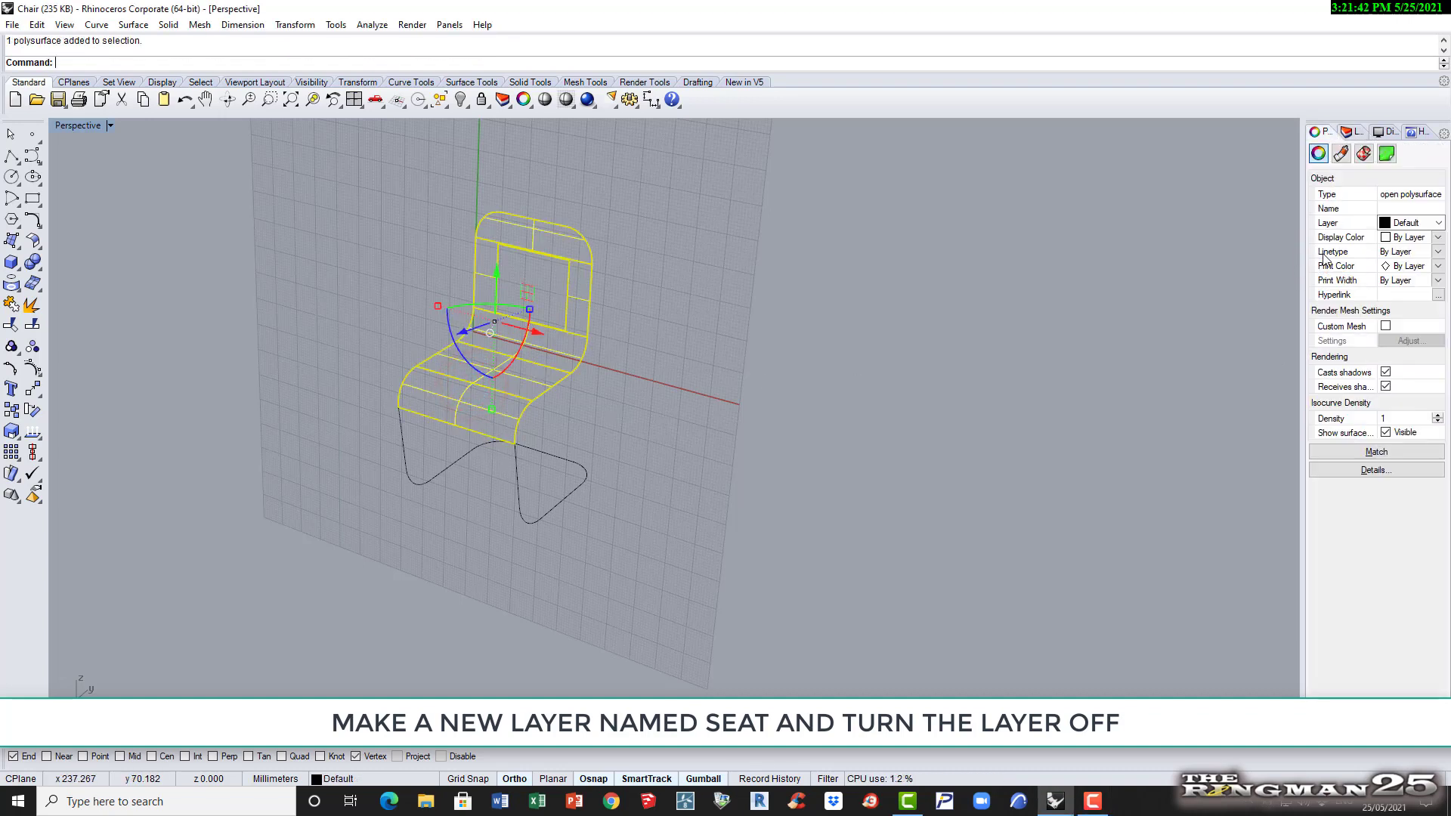
left_click(1384, 207)
type("Seat")
left_click(1049, 287)
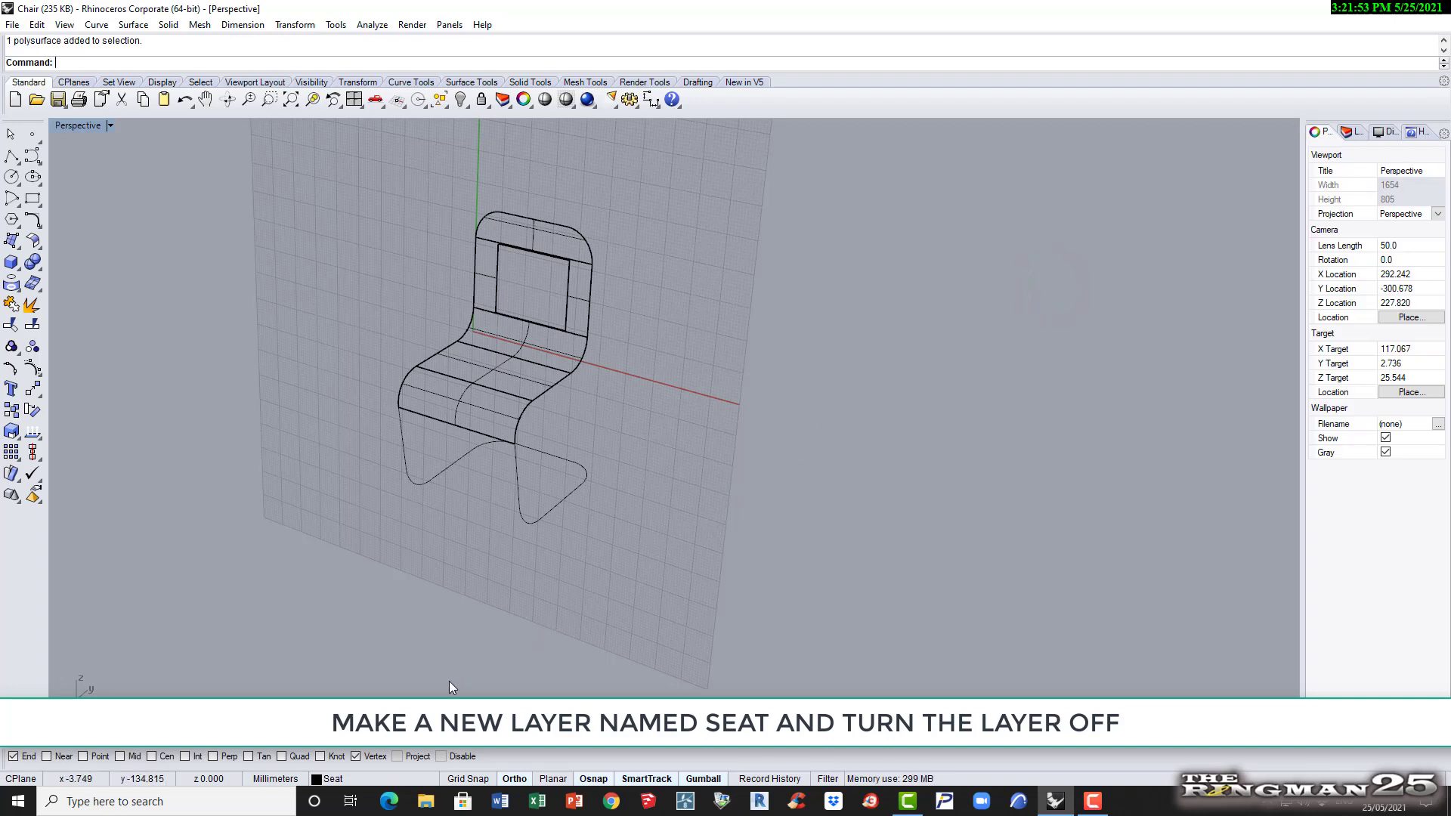
Assign the backrest and seat polysurface to the Seat layer and clear the selection
left_click(509, 353)
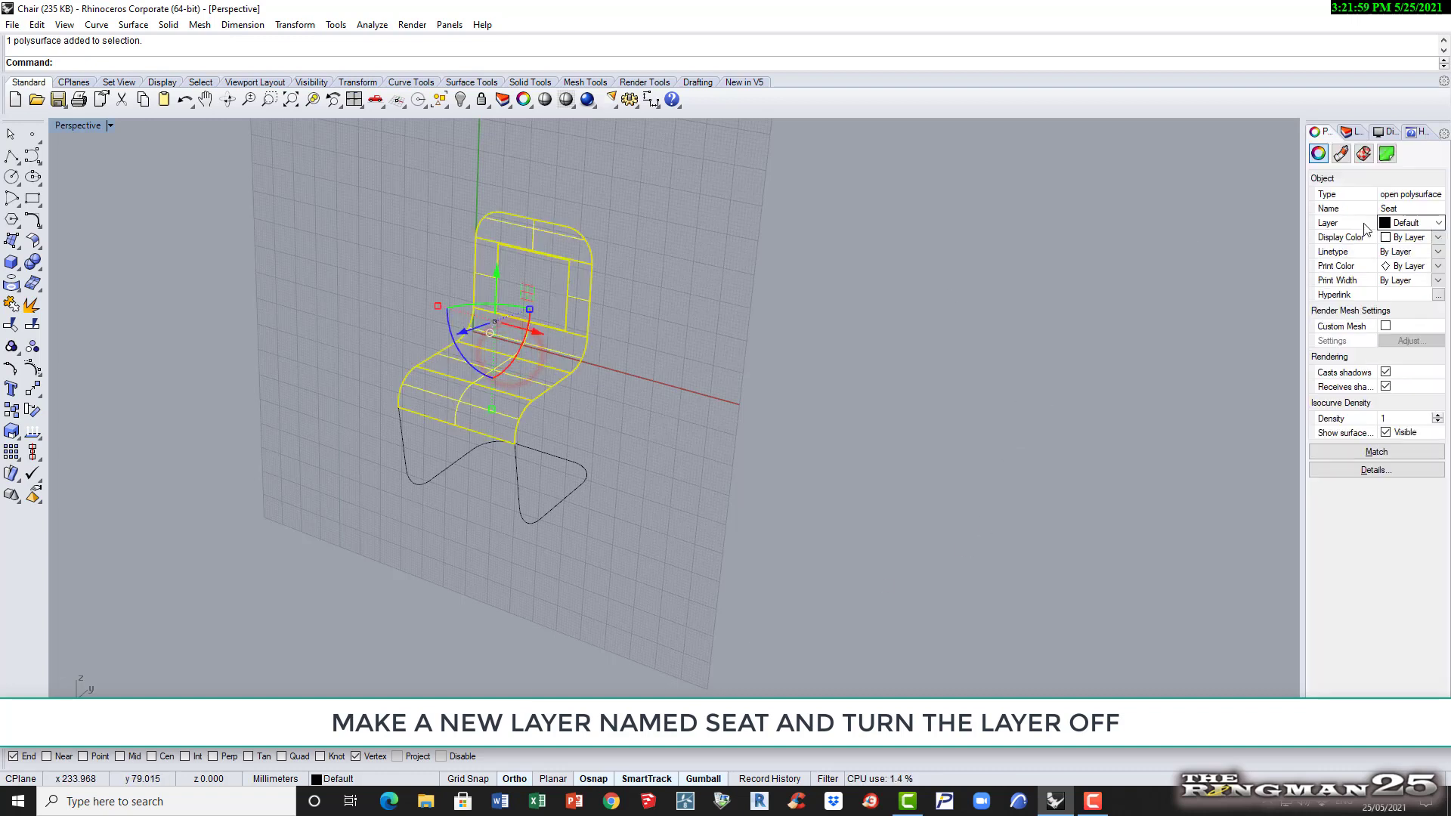
left_click(1415, 222)
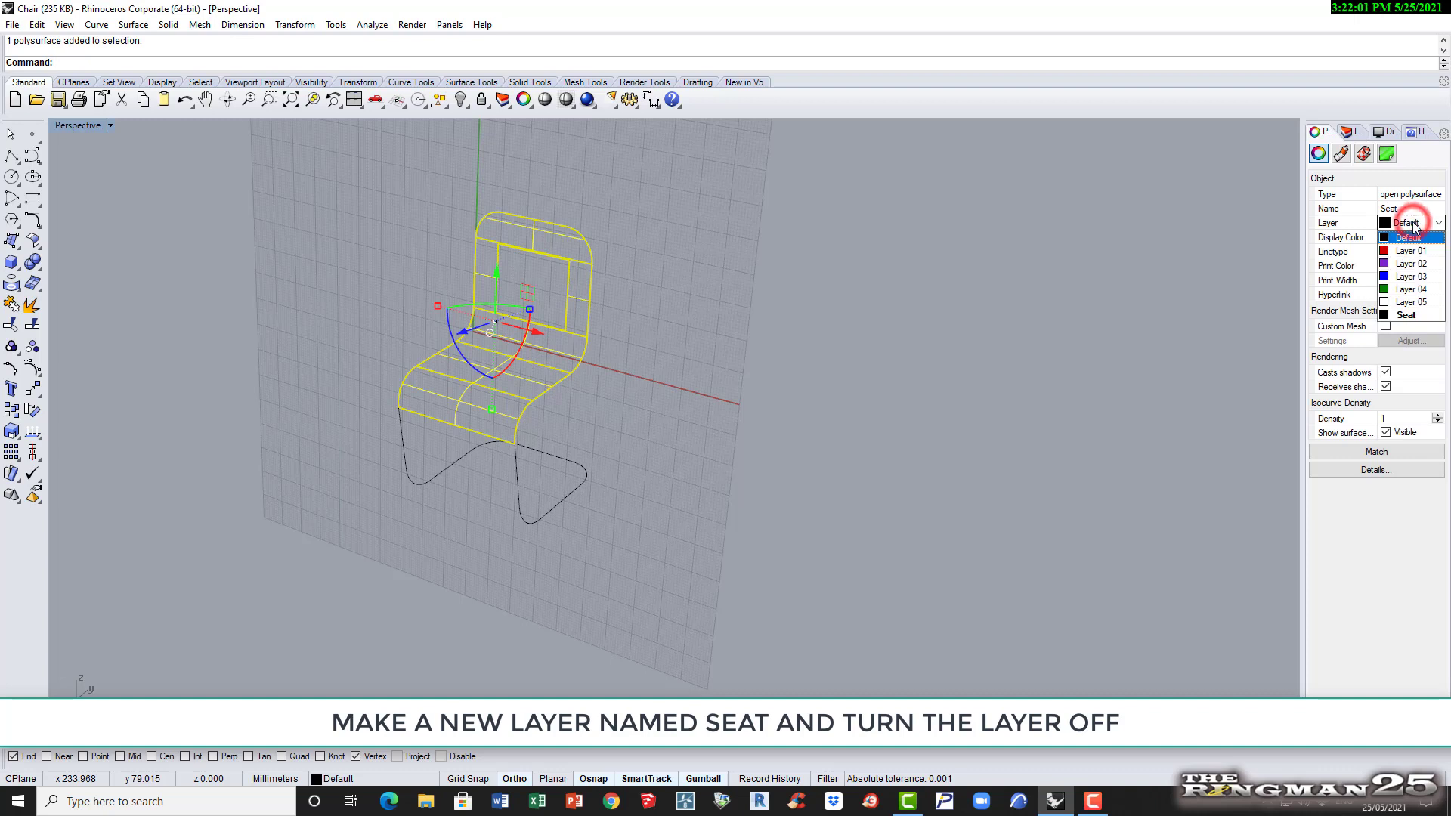
left_click(1407, 315)
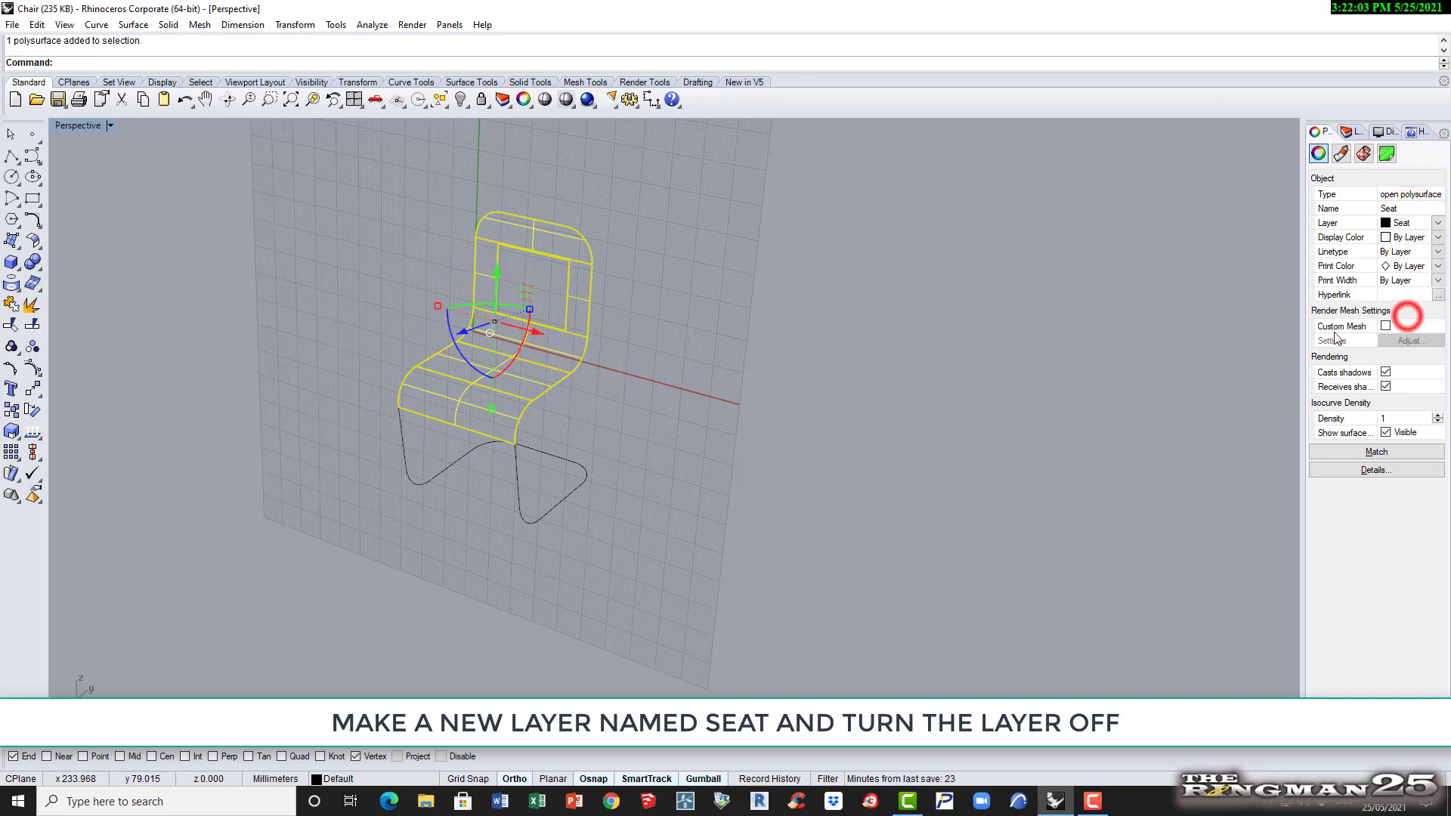
left_click(1145, 334)
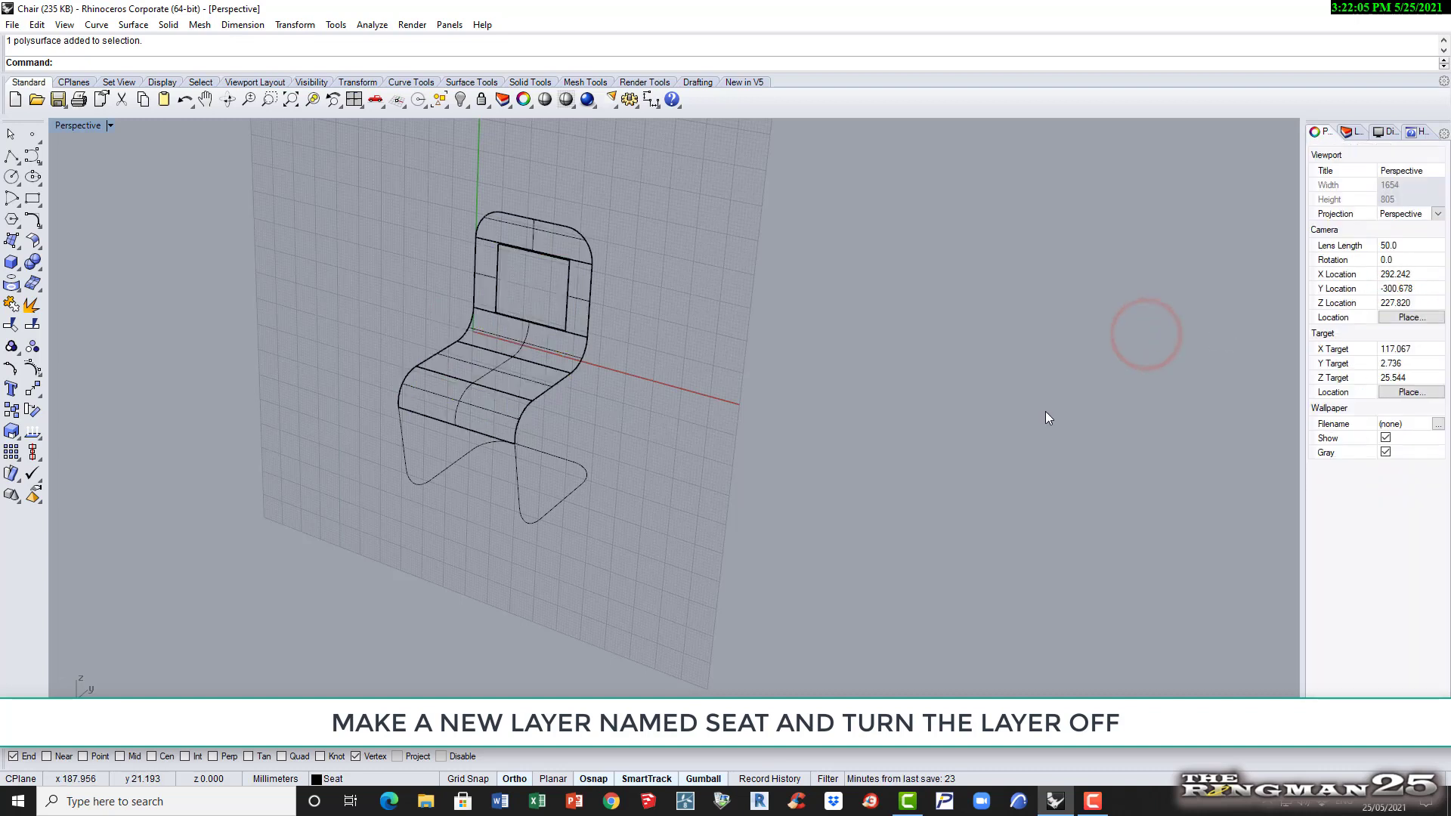
left_click(1063, 456)
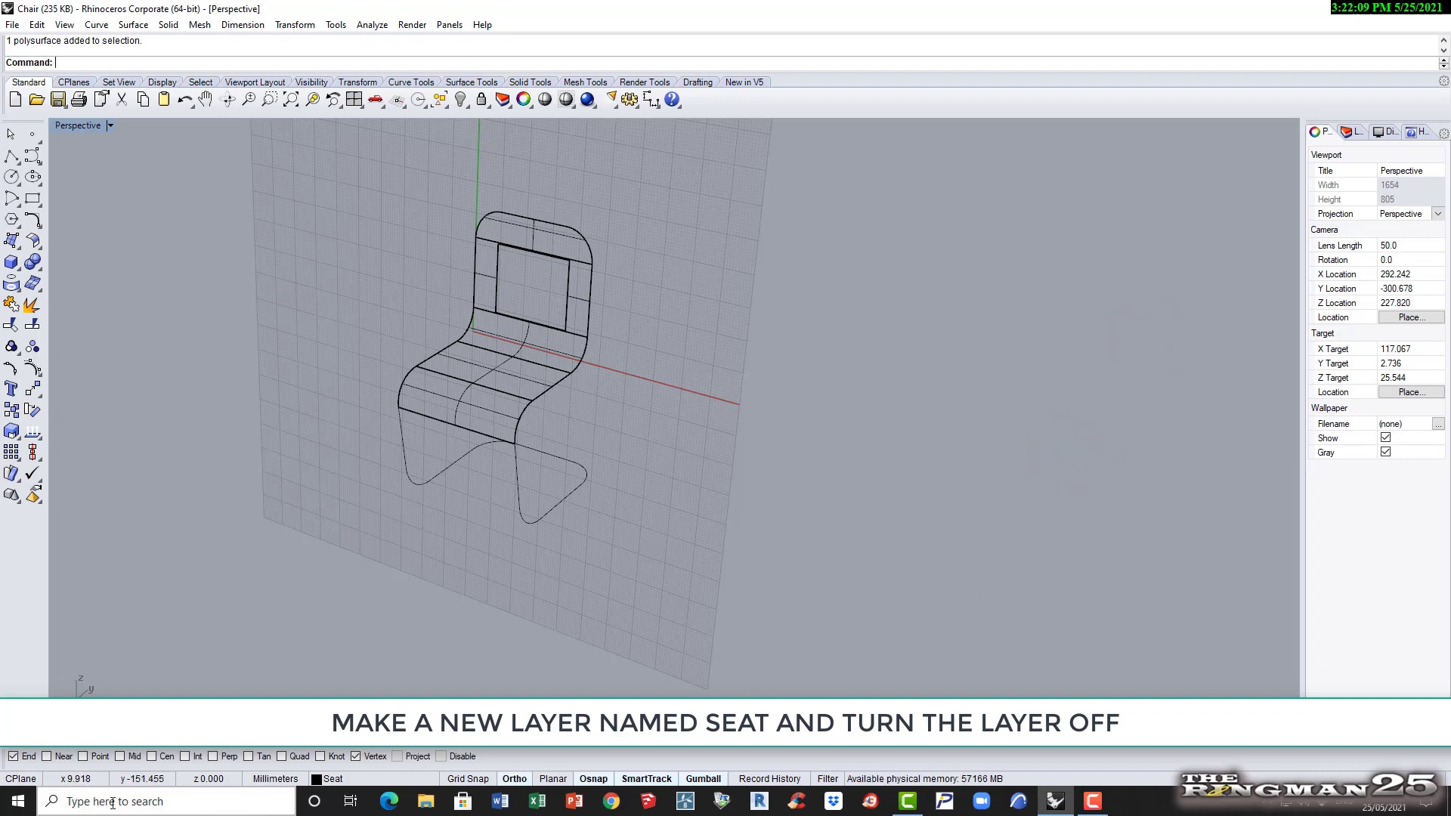
Make Default the current layer and turn off the Seat layer
left_click(383, 779)
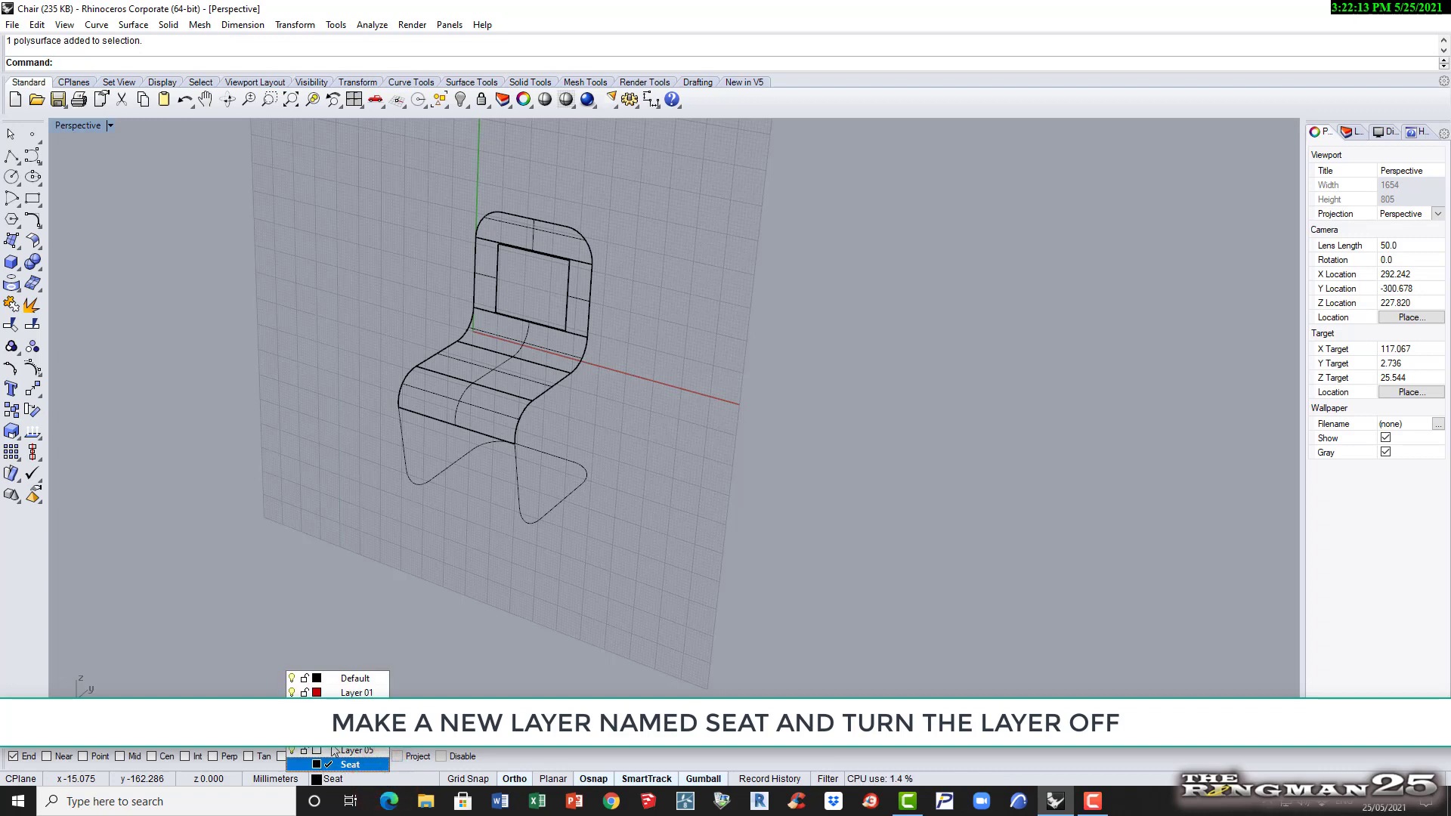
left_click(359, 678)
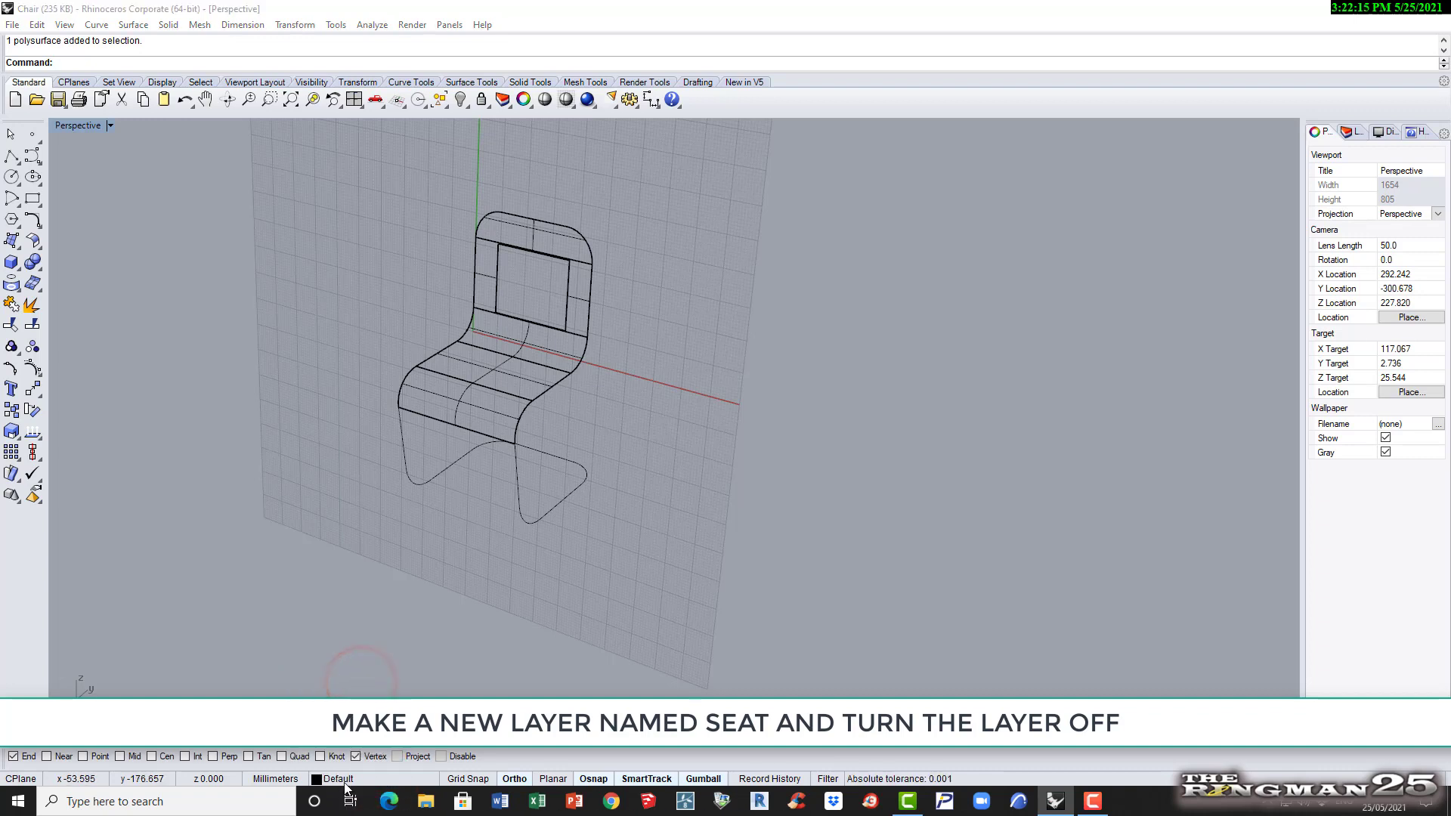
left_click(333, 778)
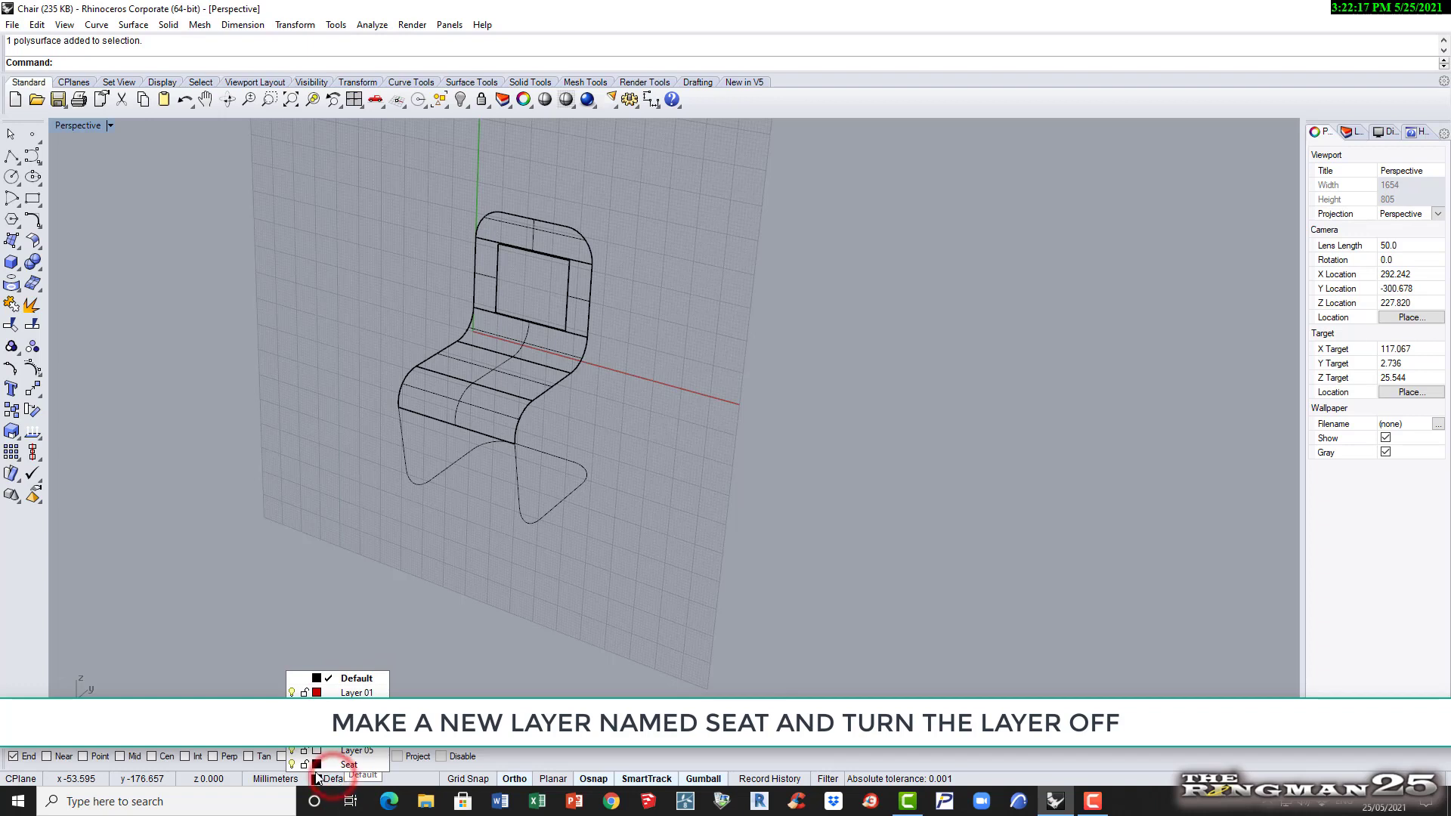
left_click(291, 764)
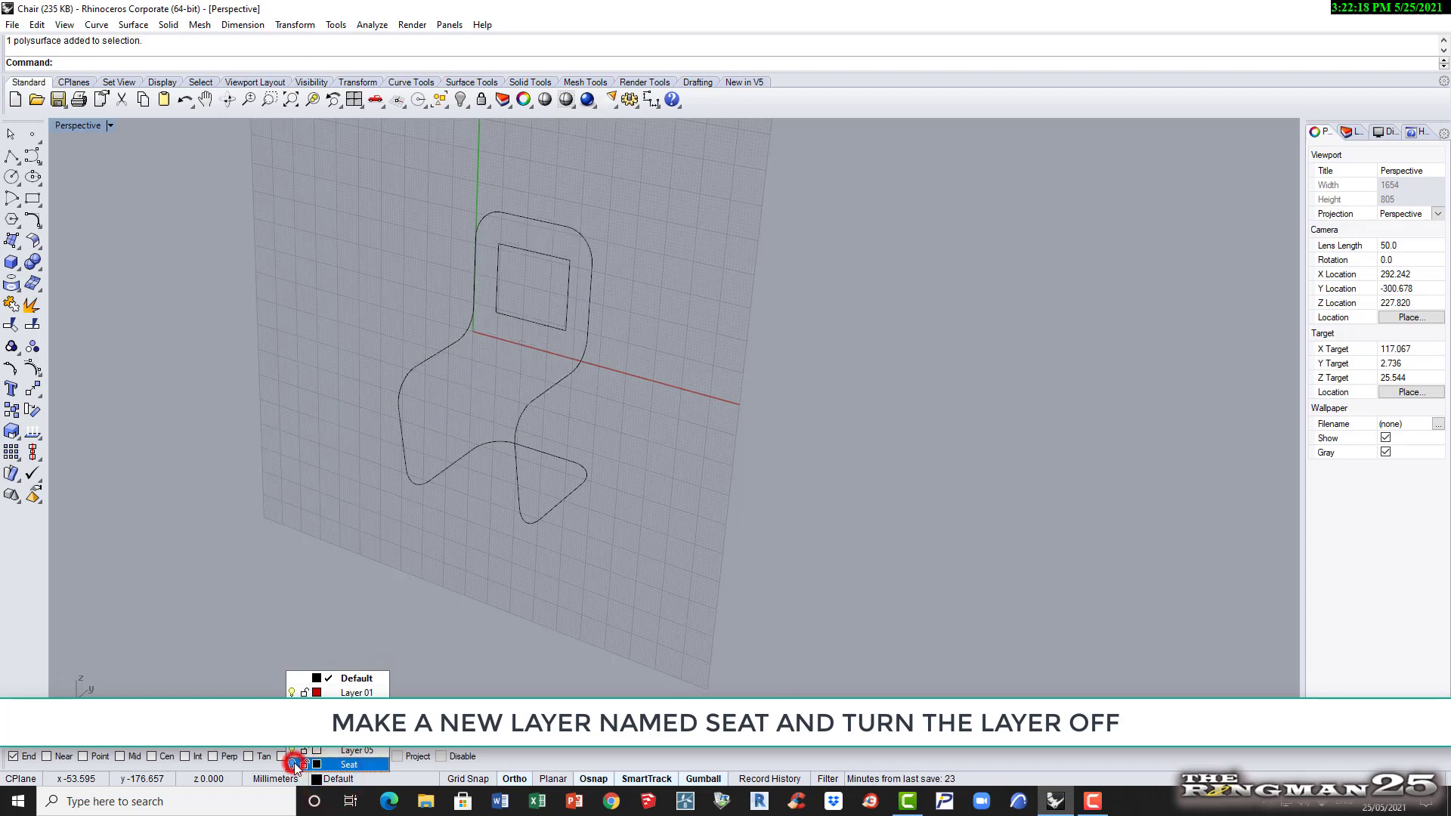
Join all the chair frame curve segments into a single closed curve and clear the selection
left_click(569, 611)
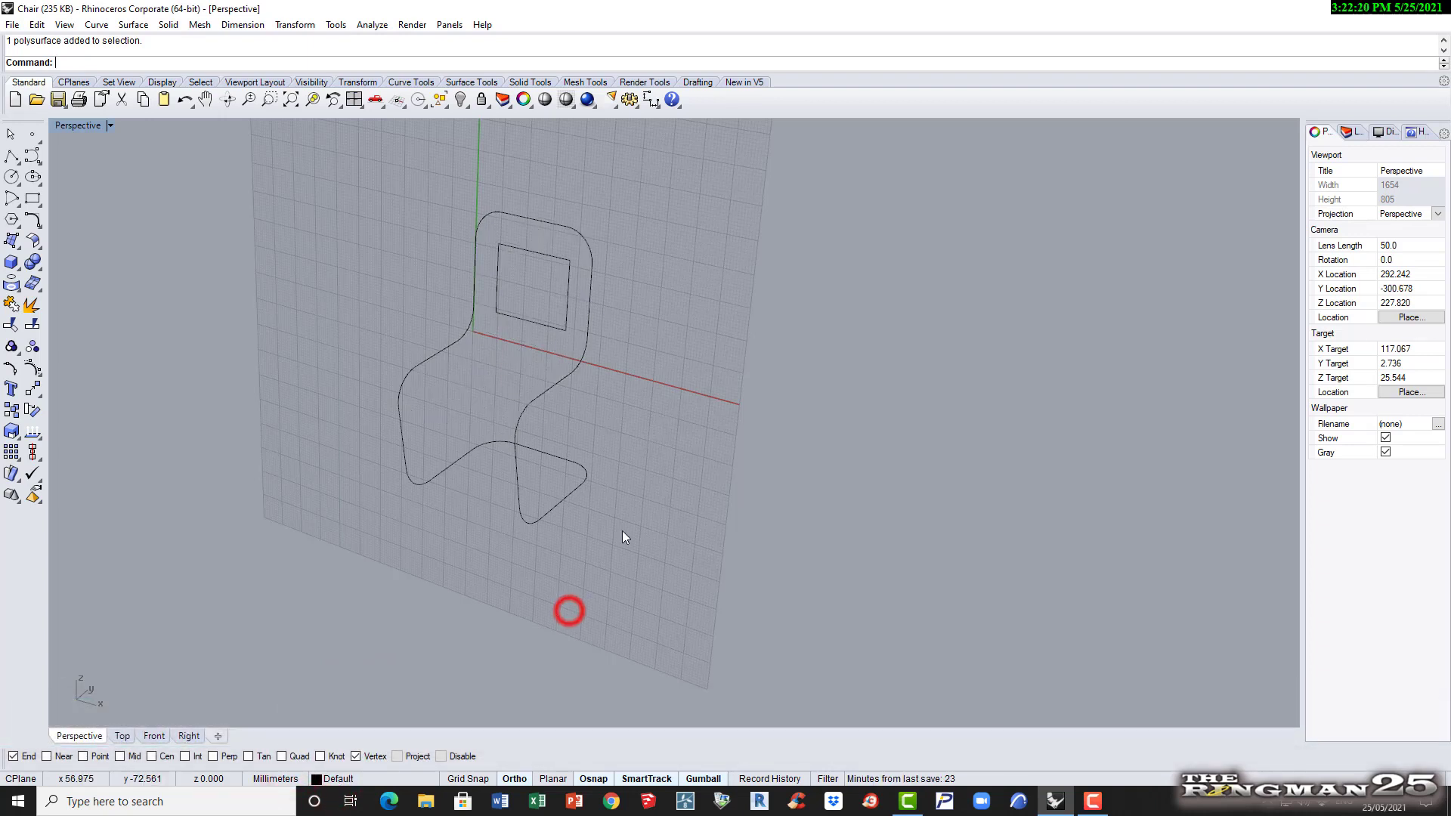
left_click(563, 378)
left_click(515, 499)
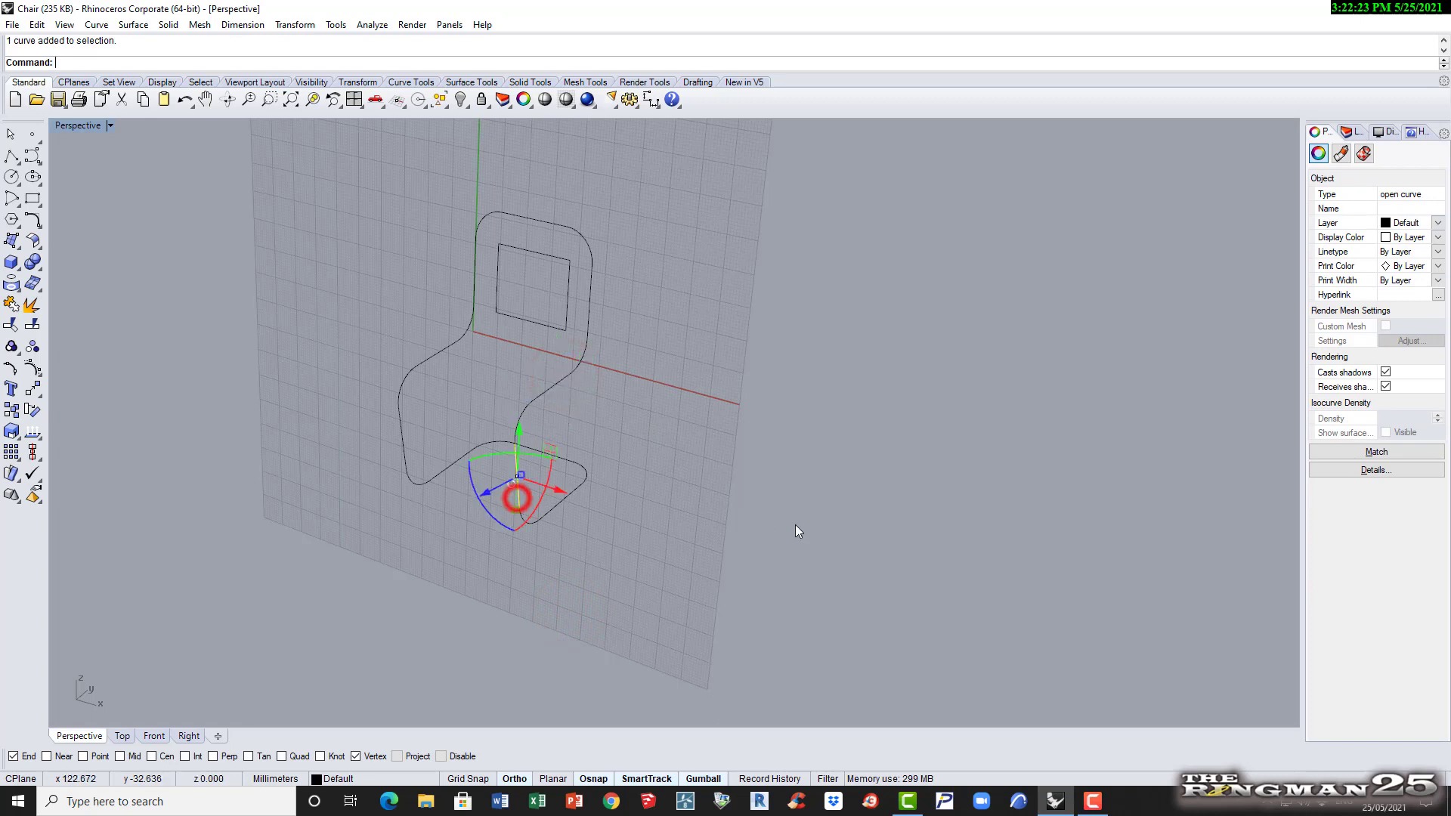
left_click(793, 521)
left_click_drag(311, 148, 693, 562)
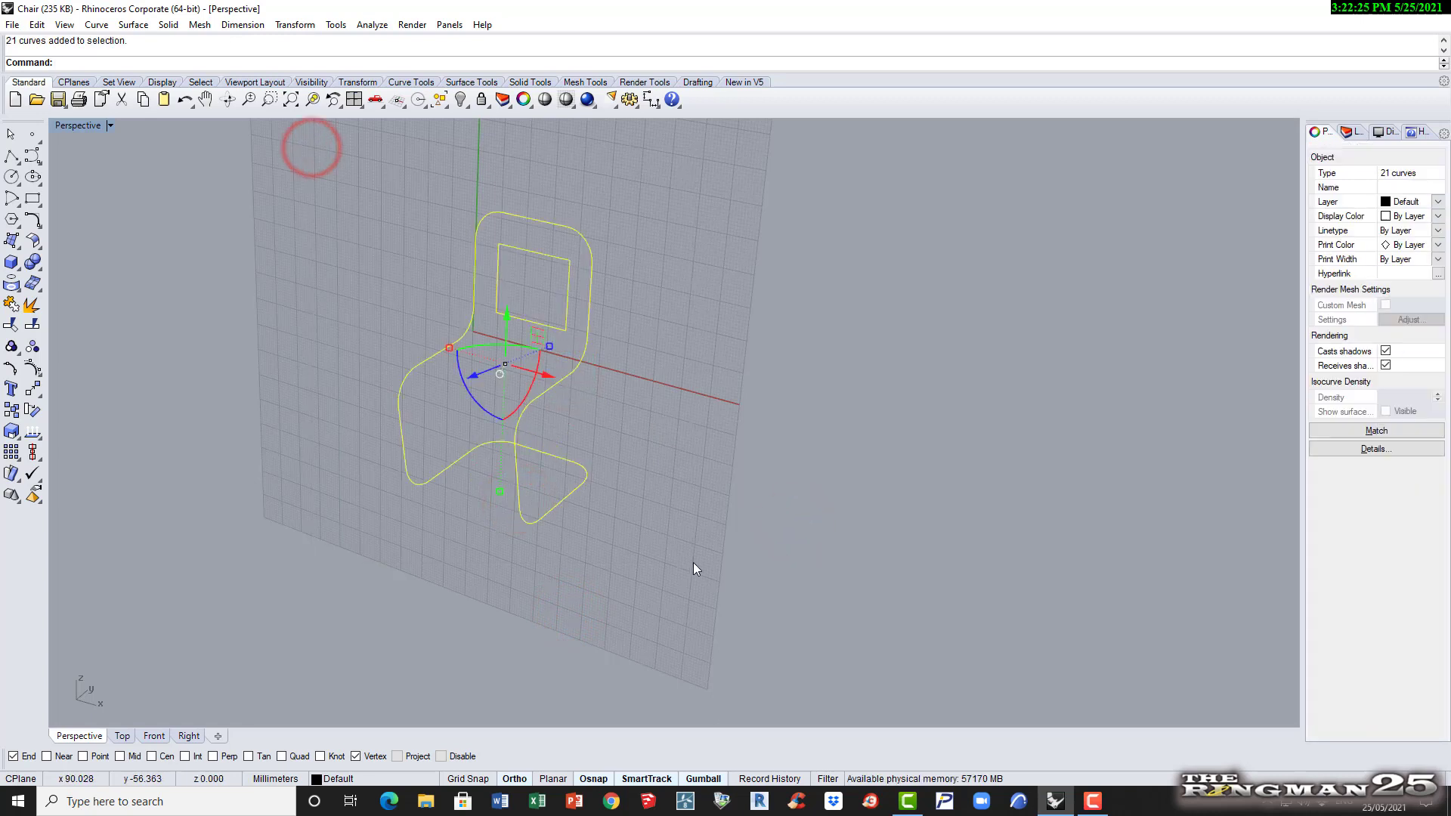
left_click(37, 25)
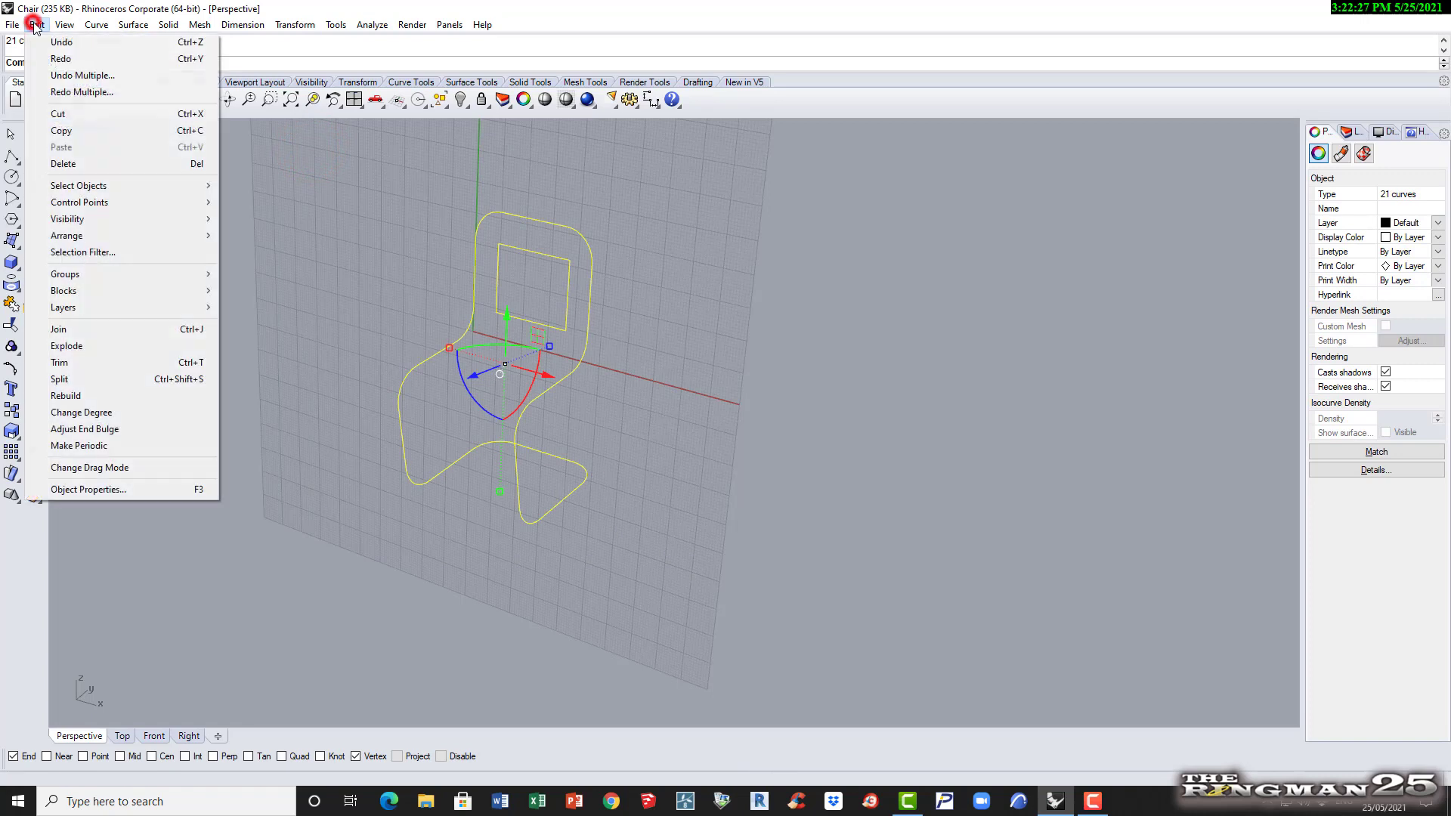
left_click(89, 327)
left_click(681, 393)
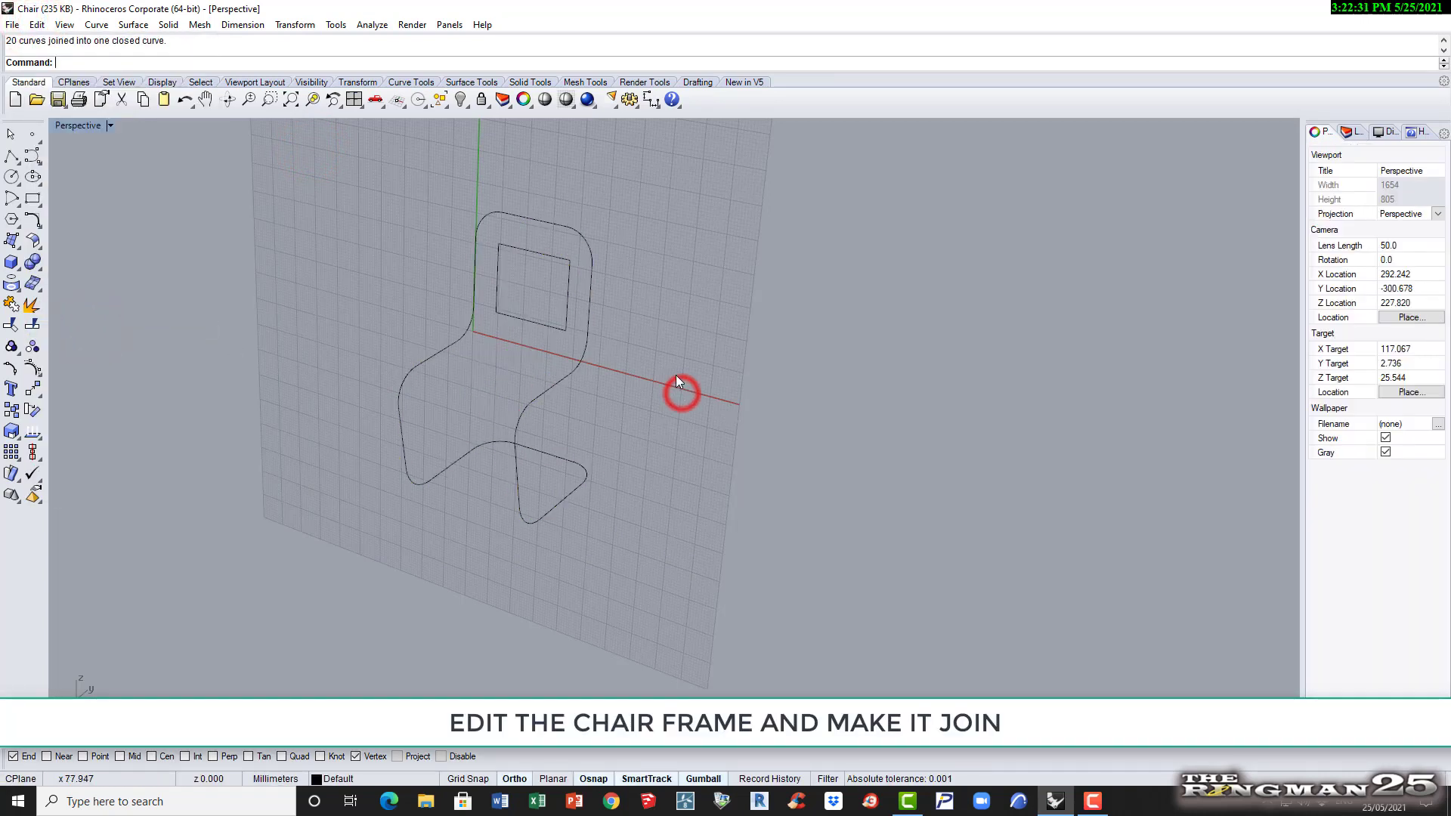
Create a pipe with a radius of 2 along the closed chair frame curve, without any additional radii
left_click(518, 486)
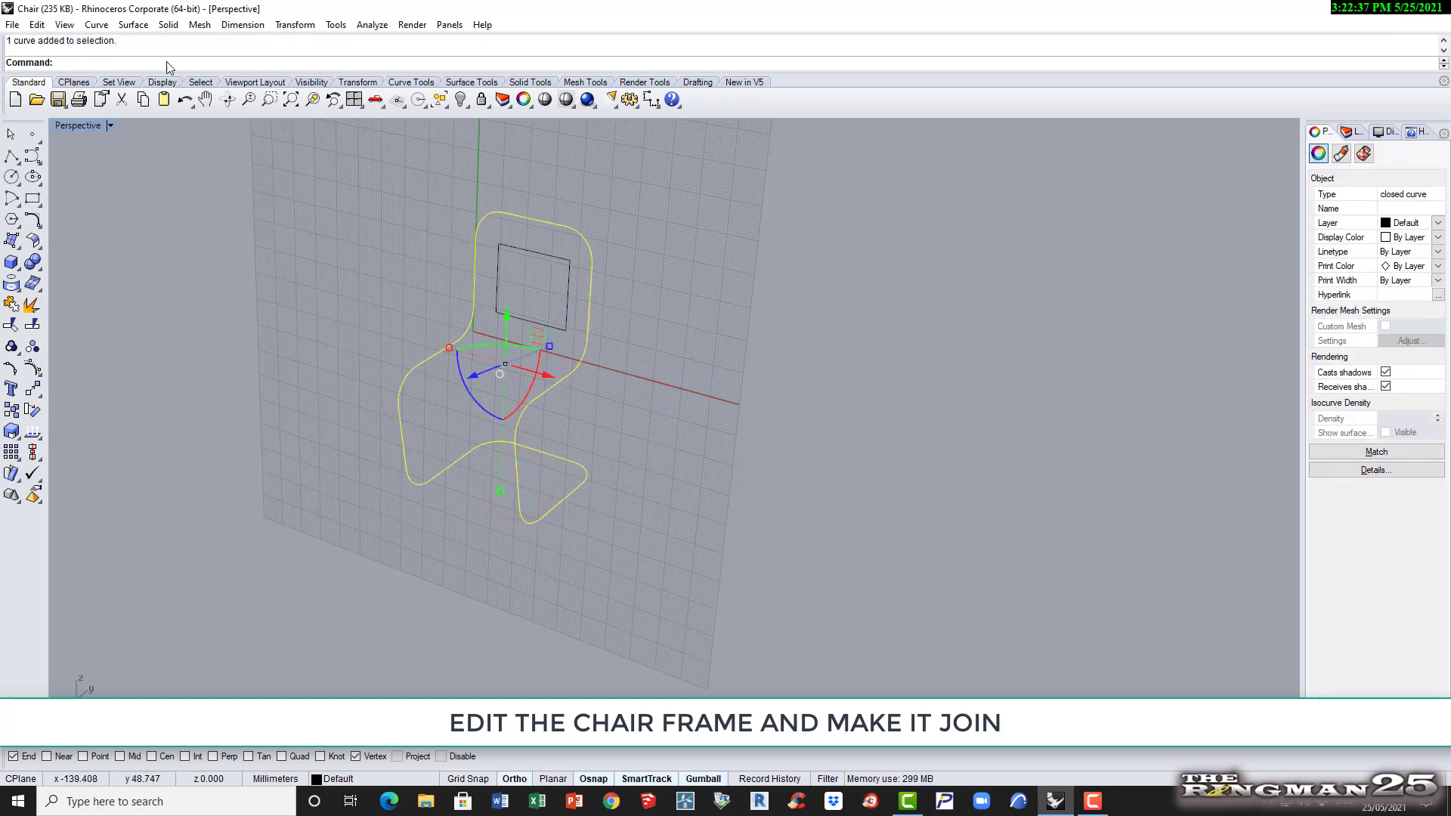
left_click(170, 27)
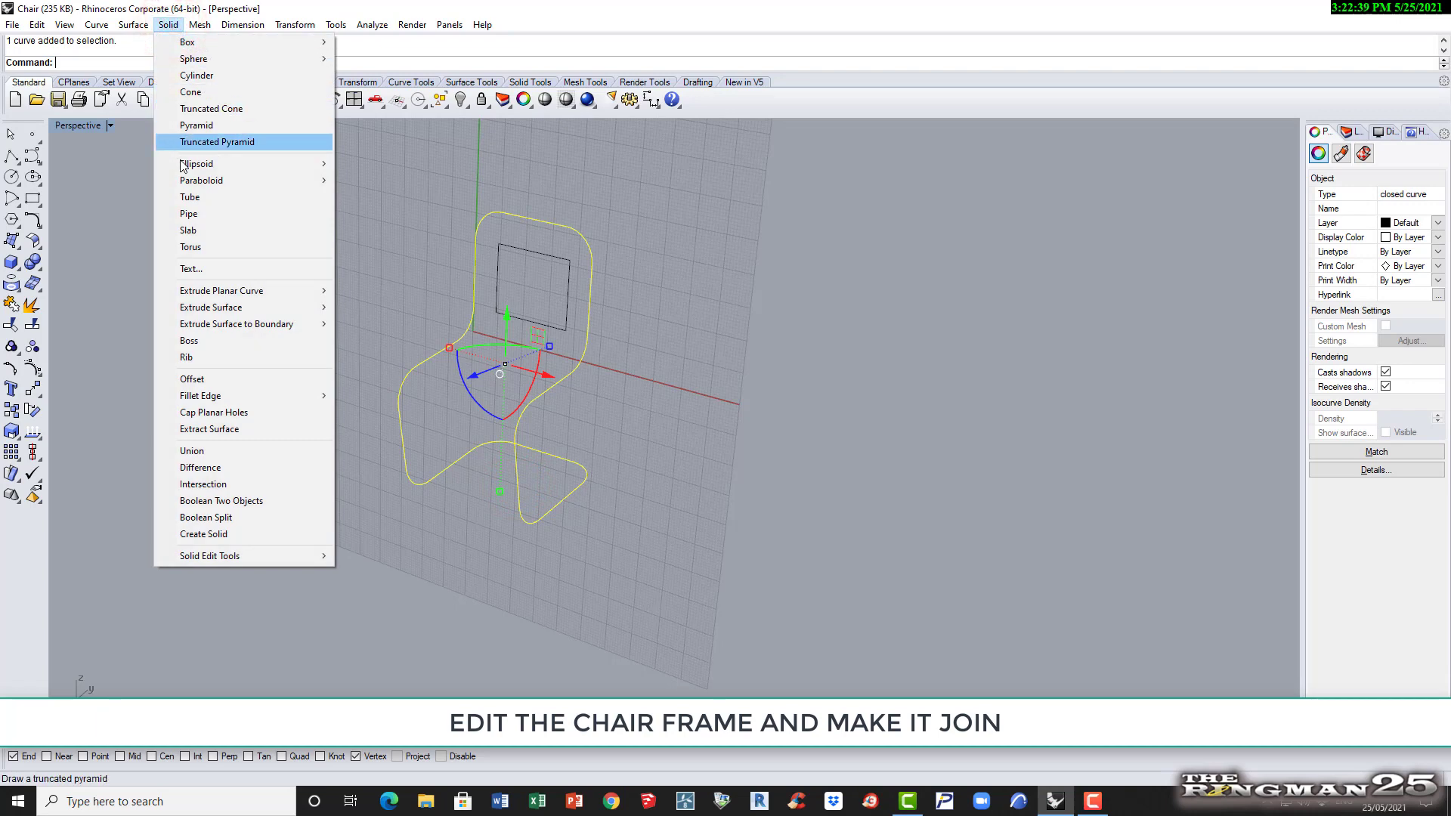
left_click(190, 215)
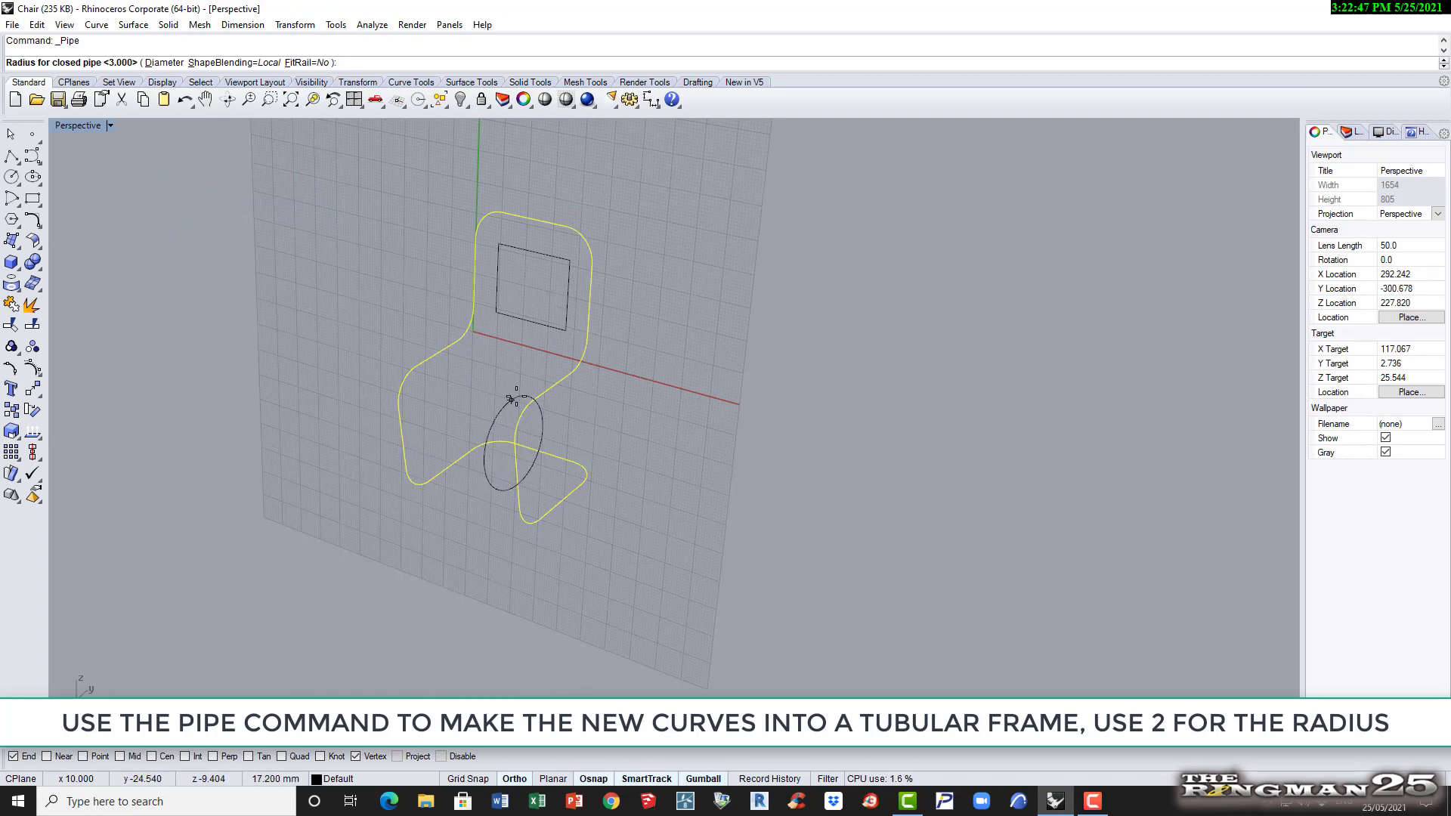
type("2")
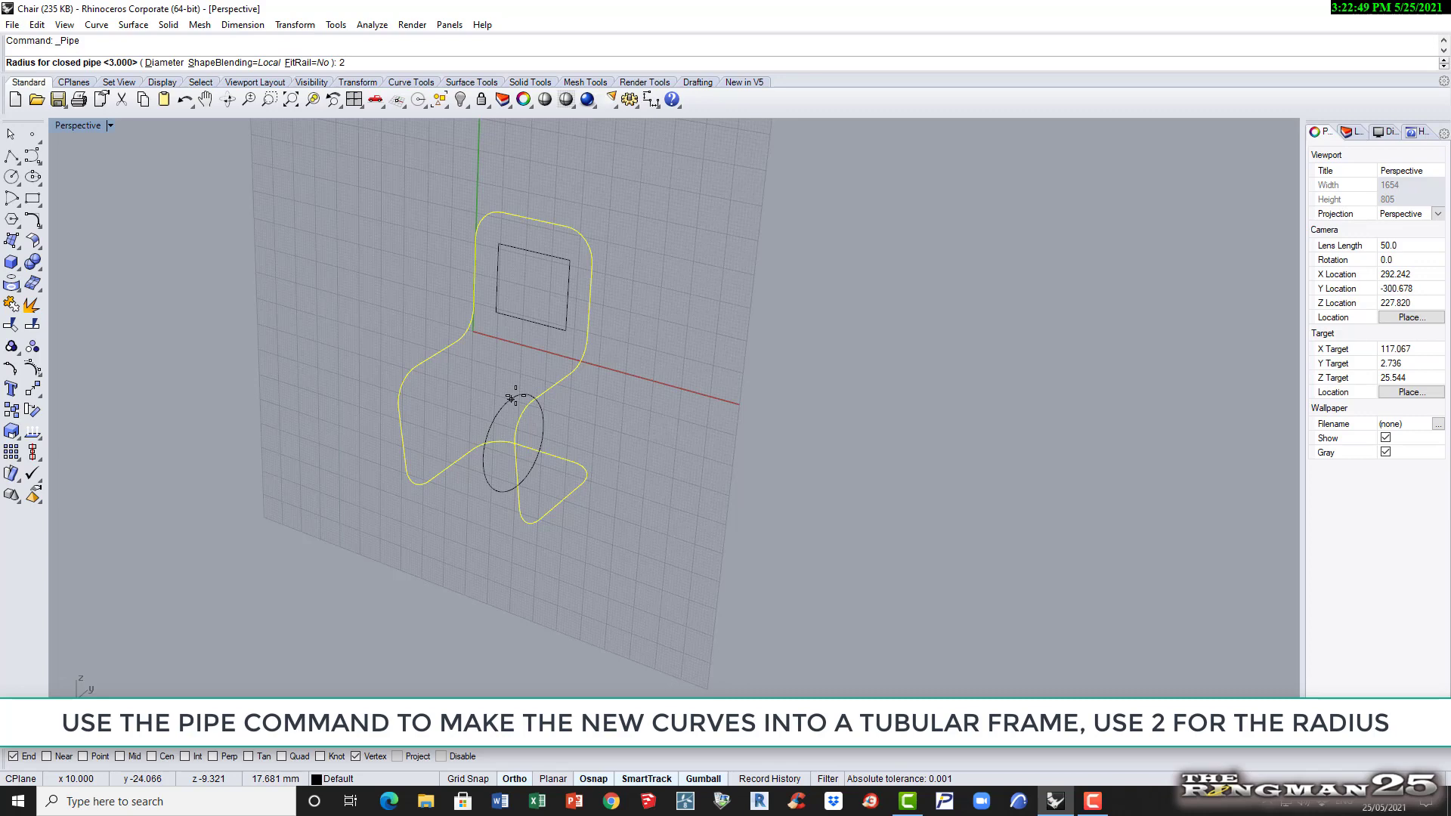
key("Return")
key("Return")
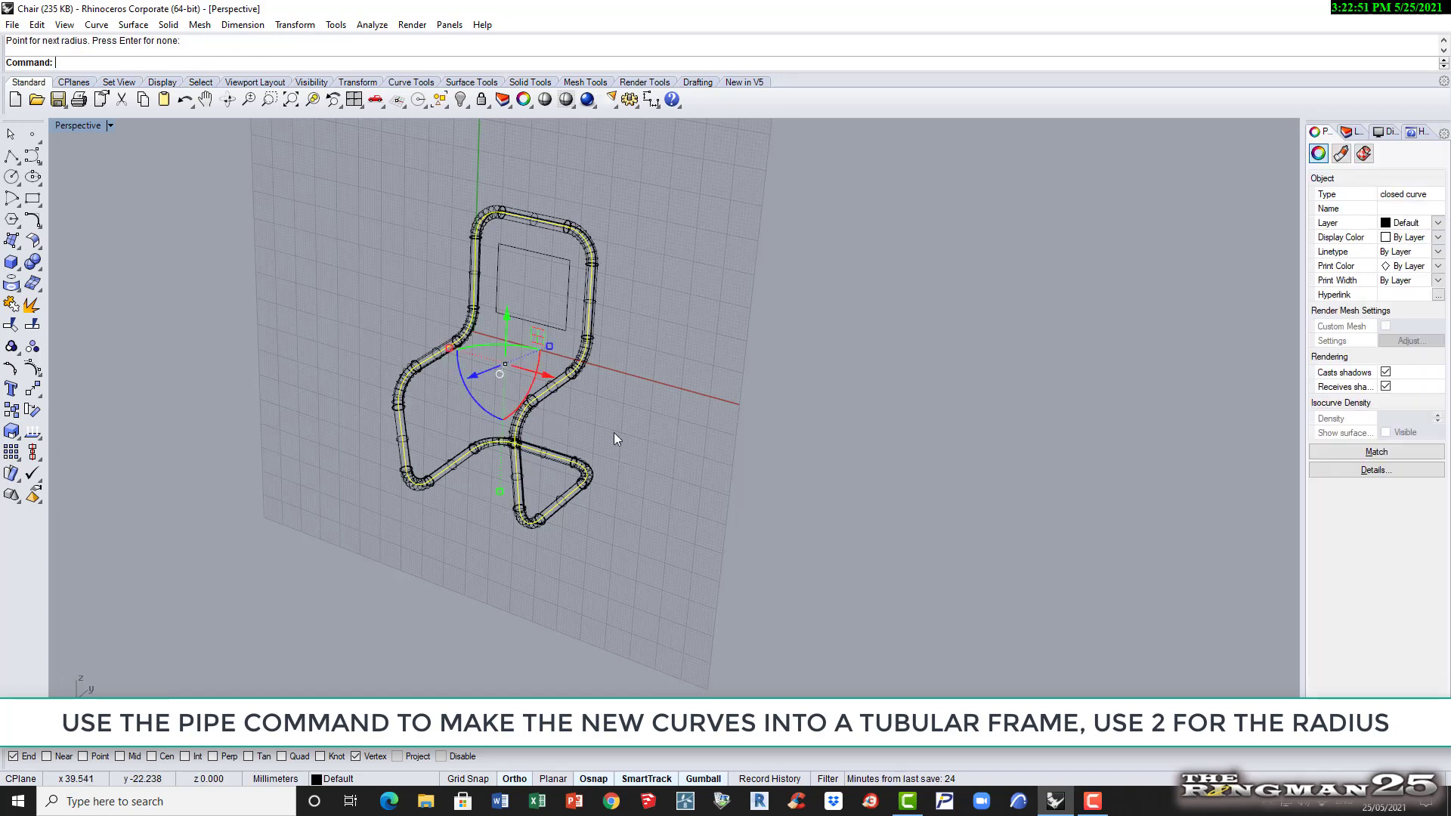
left_click(709, 456)
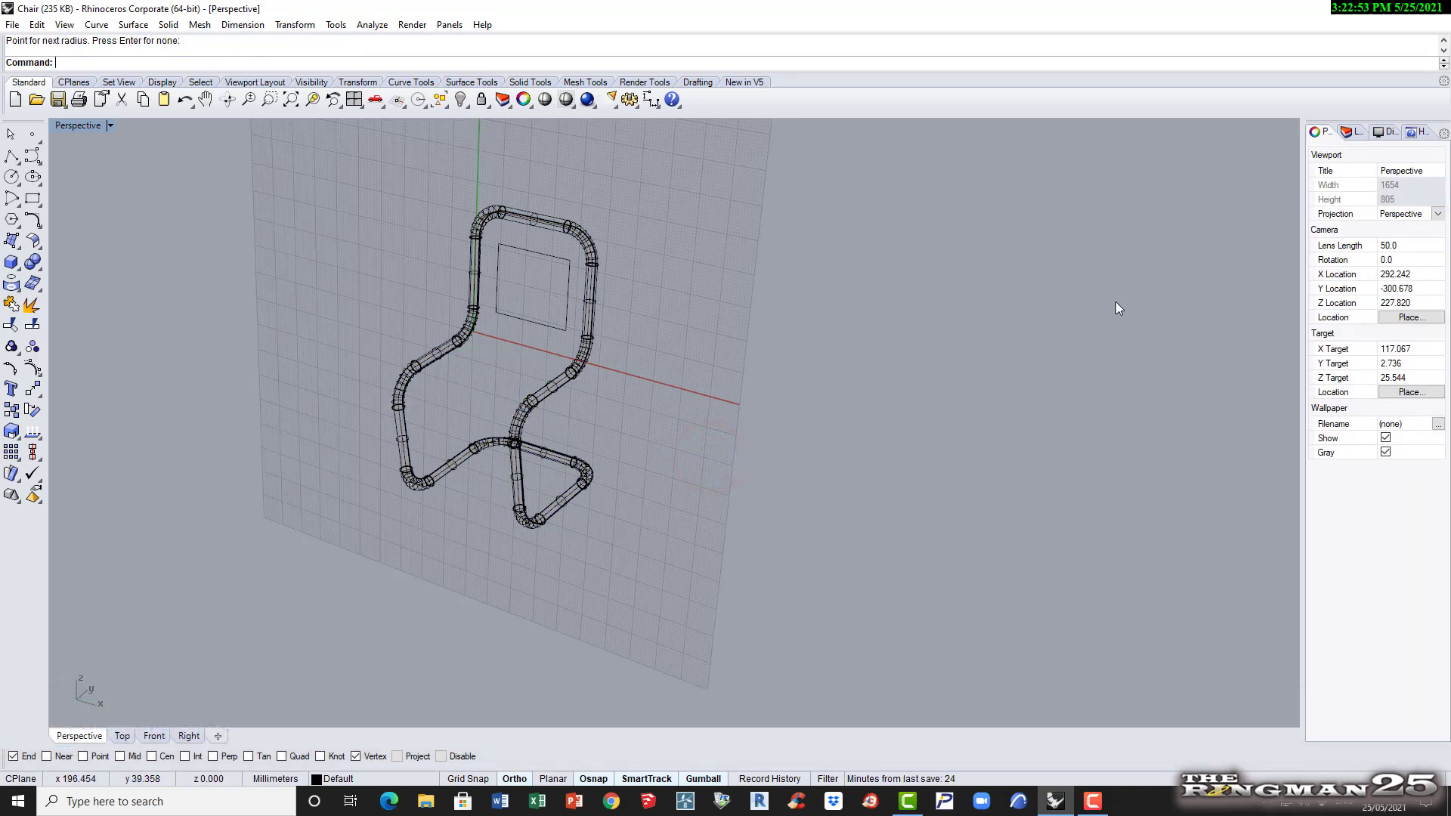
Turn the Seat layer back on, keeping Default as the current layer
left_click(337, 778)
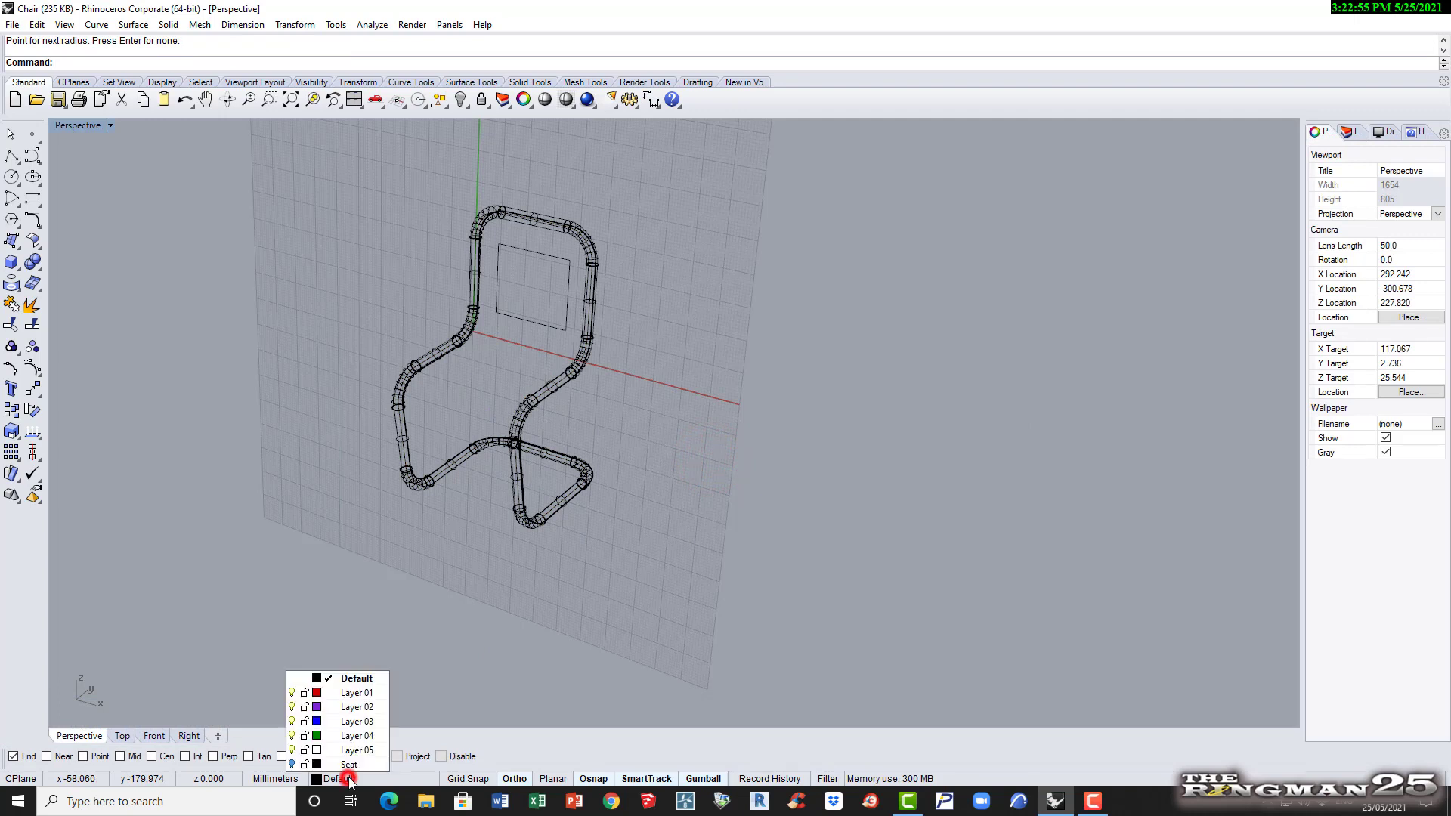
left_click(291, 766)
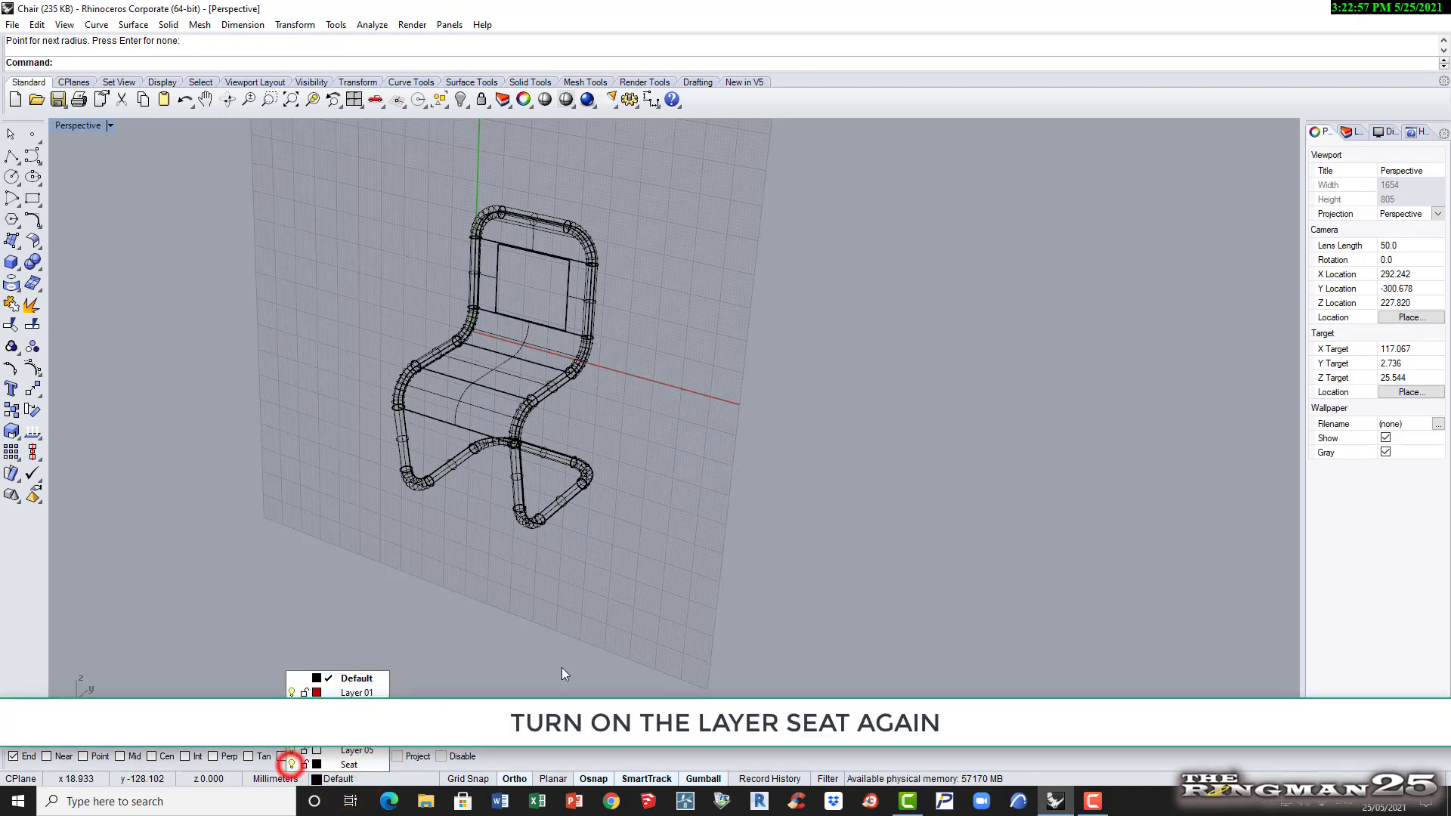
left_click(731, 592)
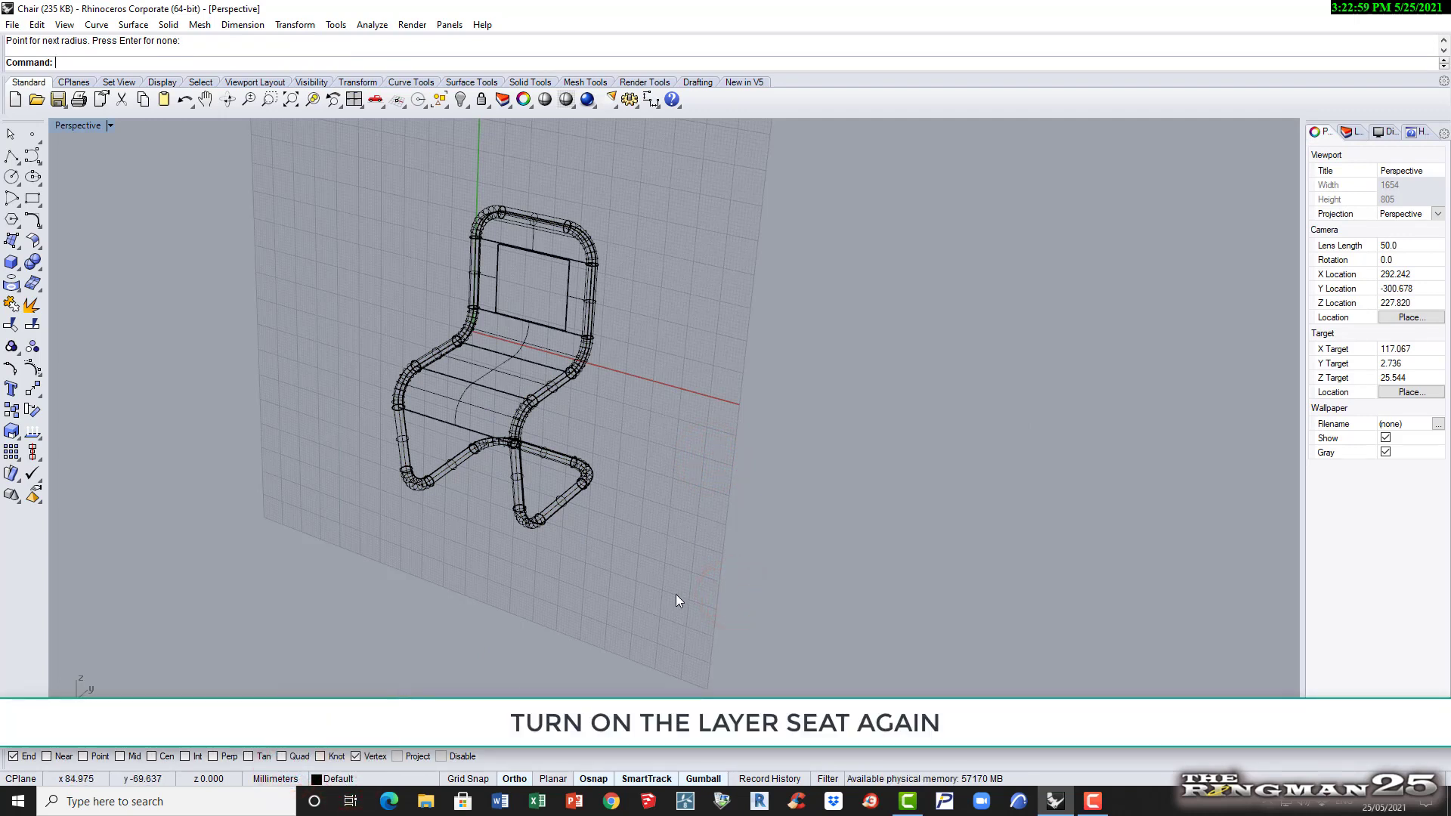
left_click(412, 25)
left_click(426, 42)
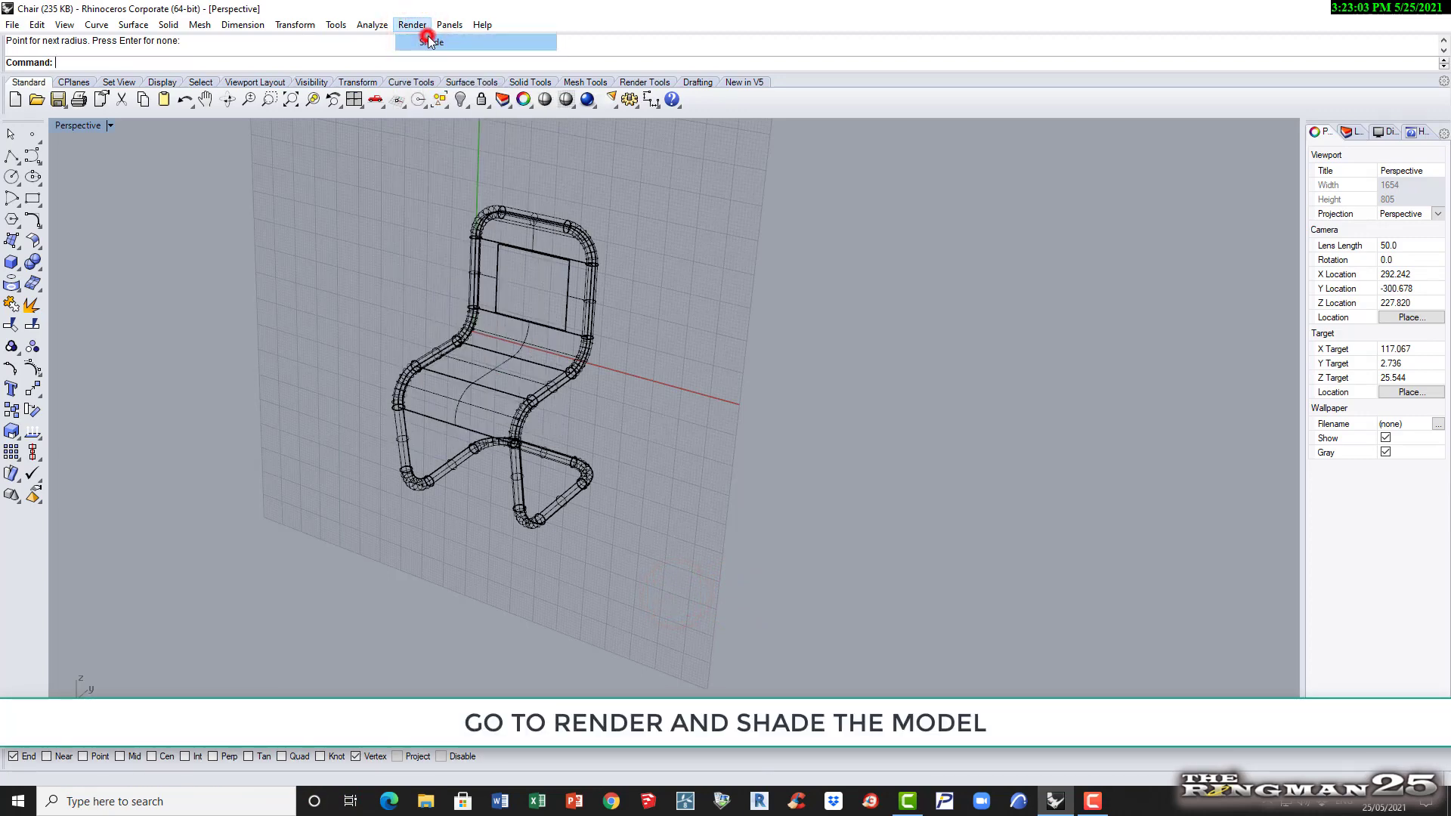
left_click(758, 361)
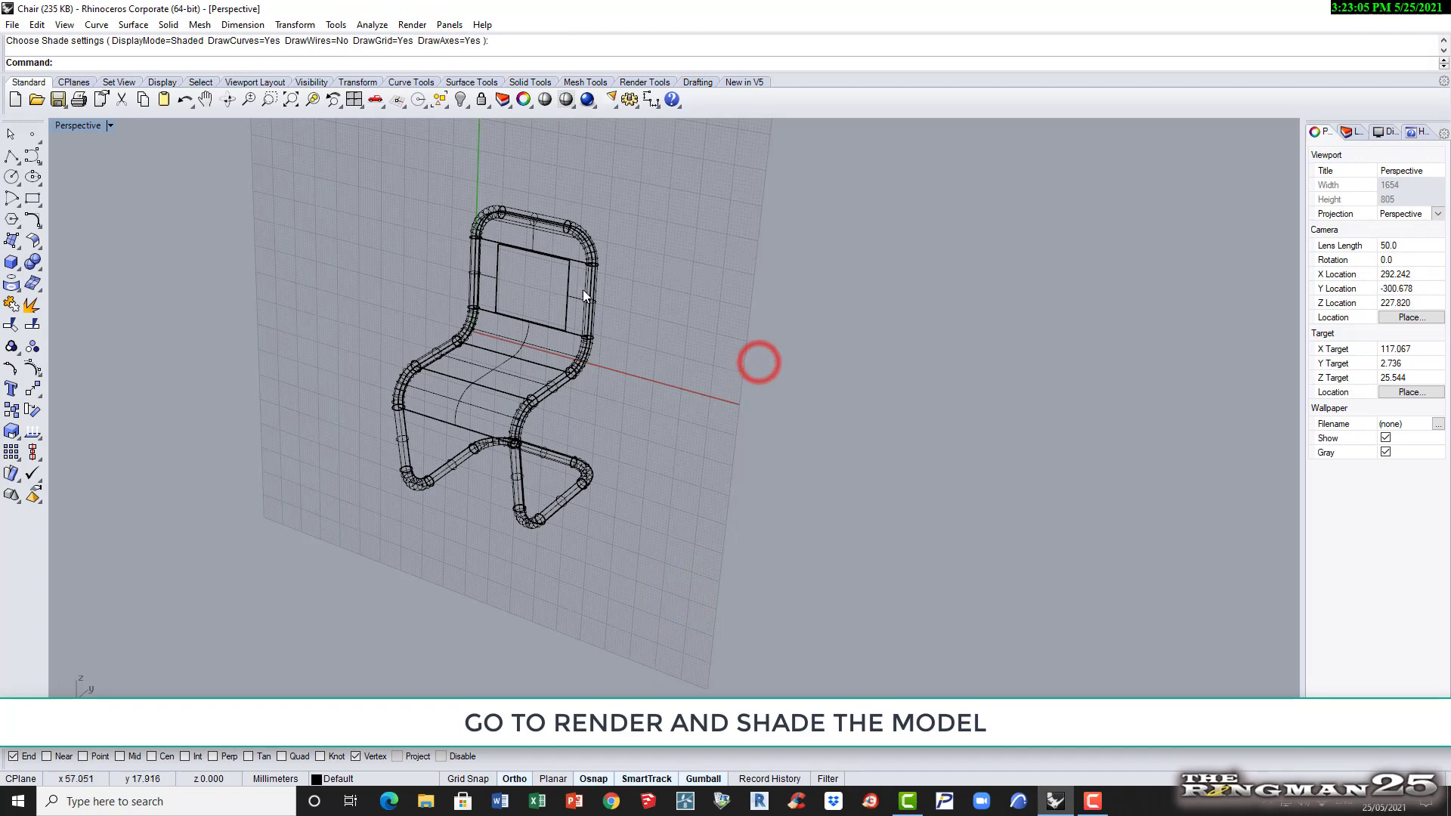
Shade the chair in the Perspective view and examine the tubular frame and seat up close
left_click(412, 25)
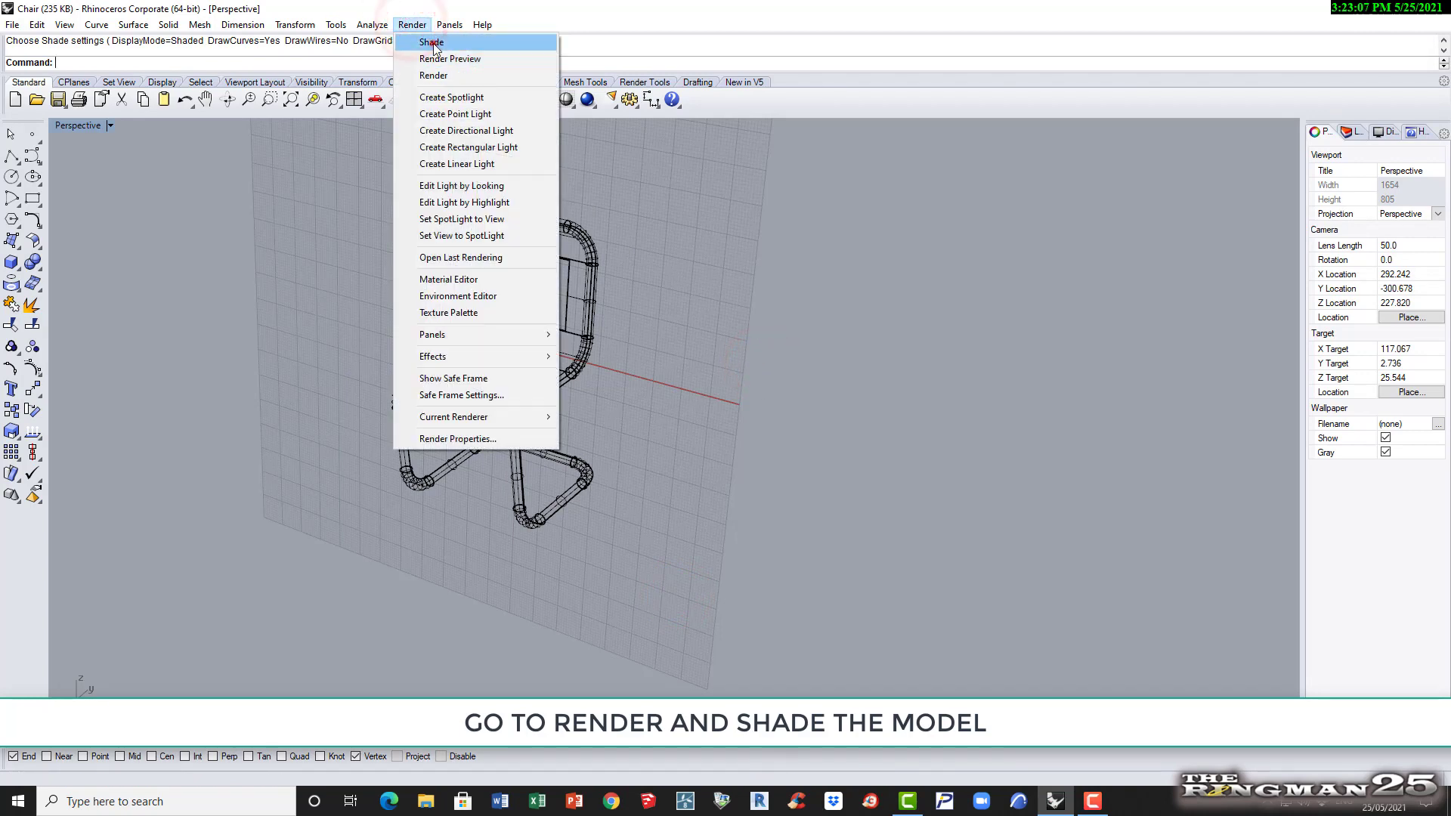
left_click(432, 42)
scroll(144, 414, "up", 5)
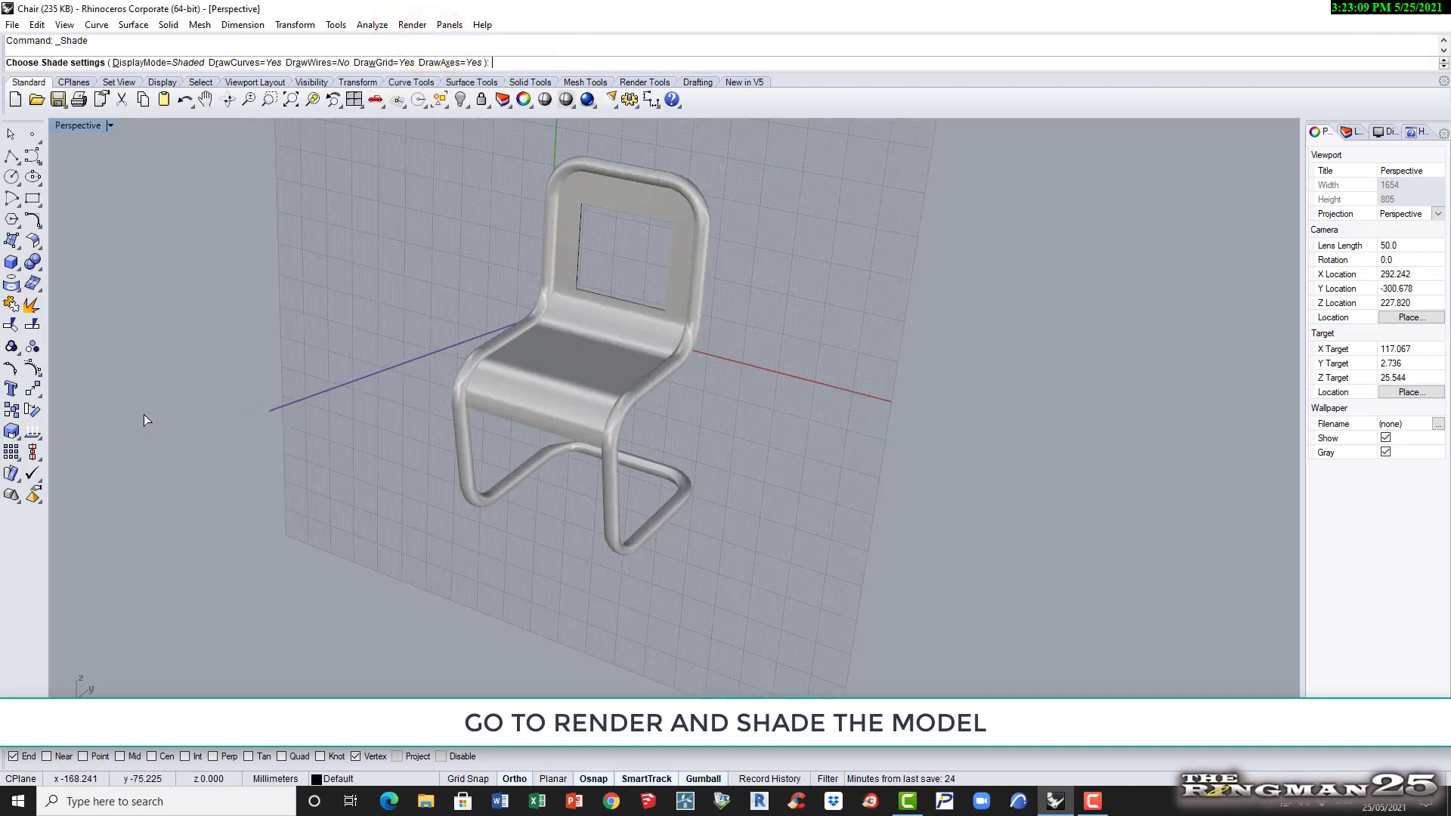
scroll(488, 260, "down", 2)
scroll(531, 148, "down", 2)
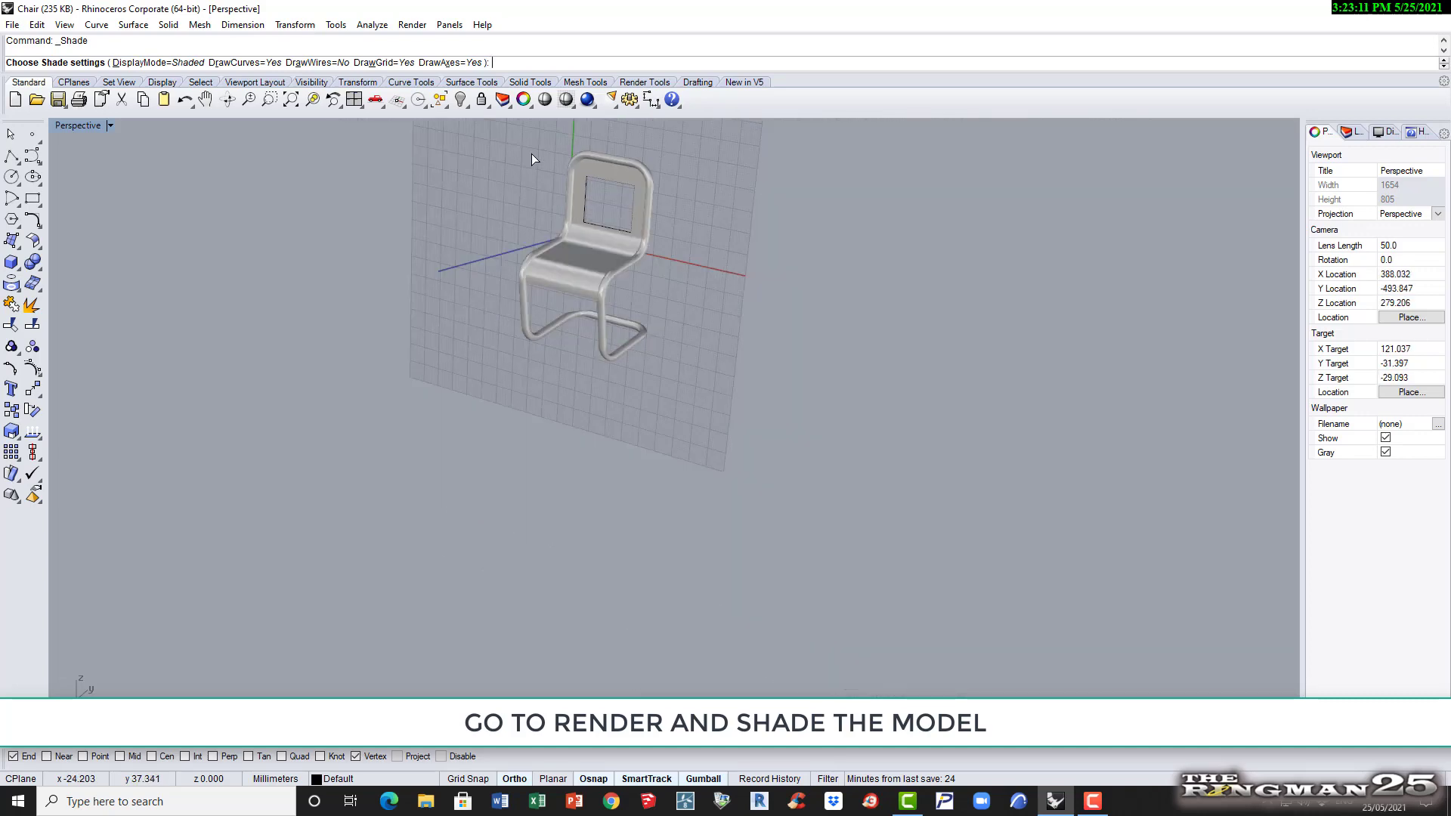
scroll(533, 147, "up", 3)
scroll(535, 142, "up", 2)
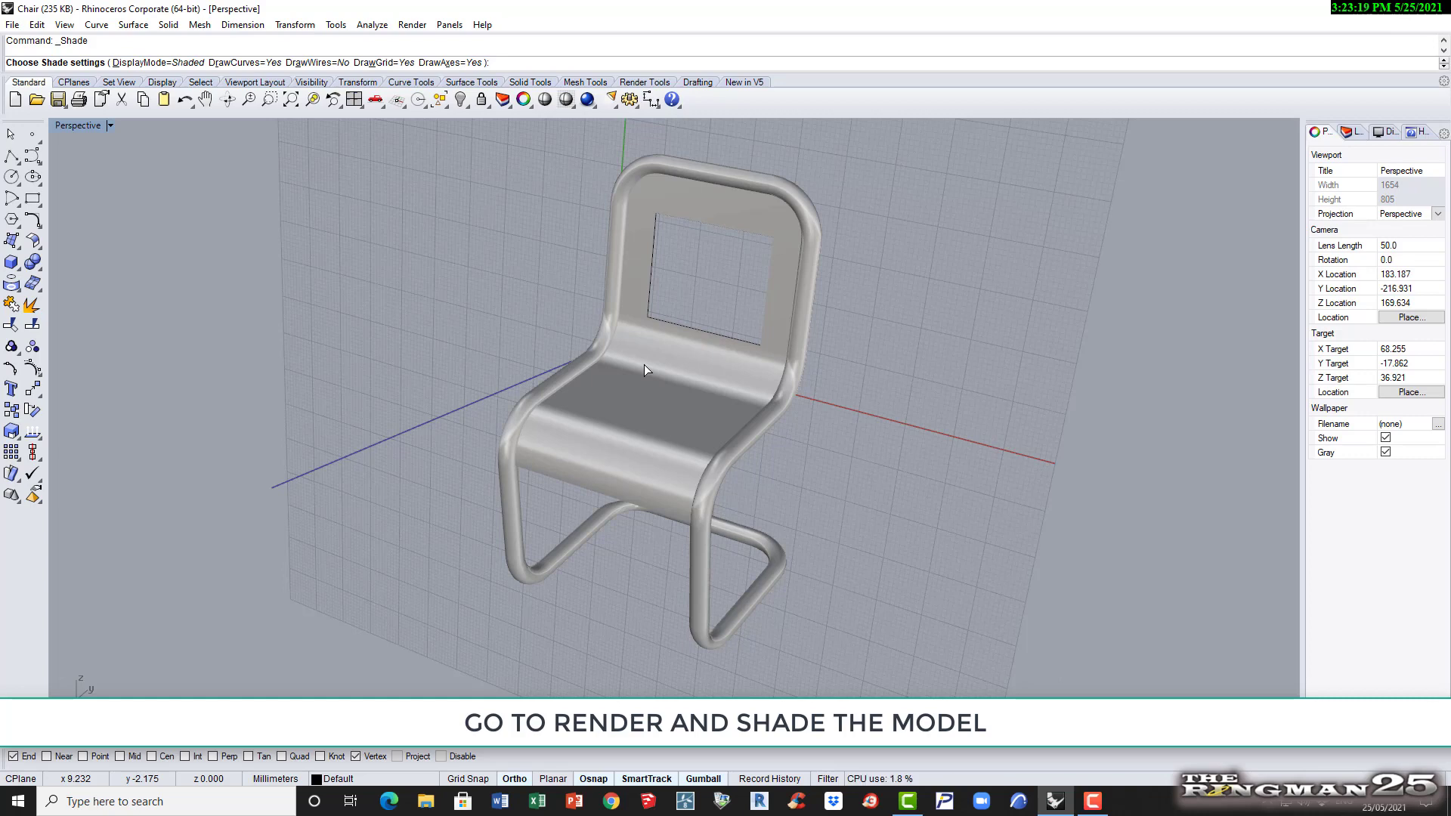
Render the chair in the Perspective view and save the image as JPEG Chair1 in the Rhino Exercises folder
left_click(412, 25)
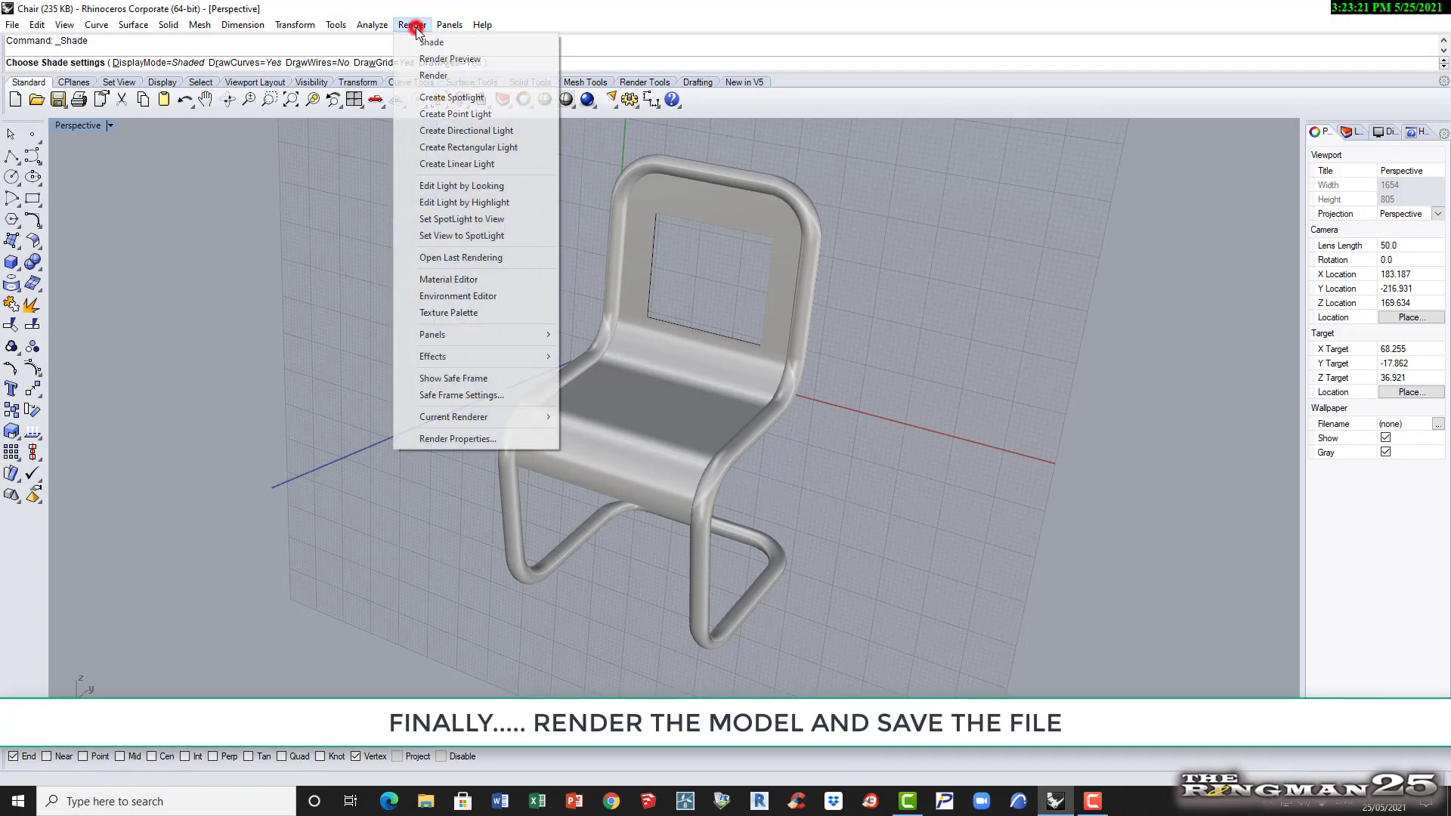
left_click(434, 75)
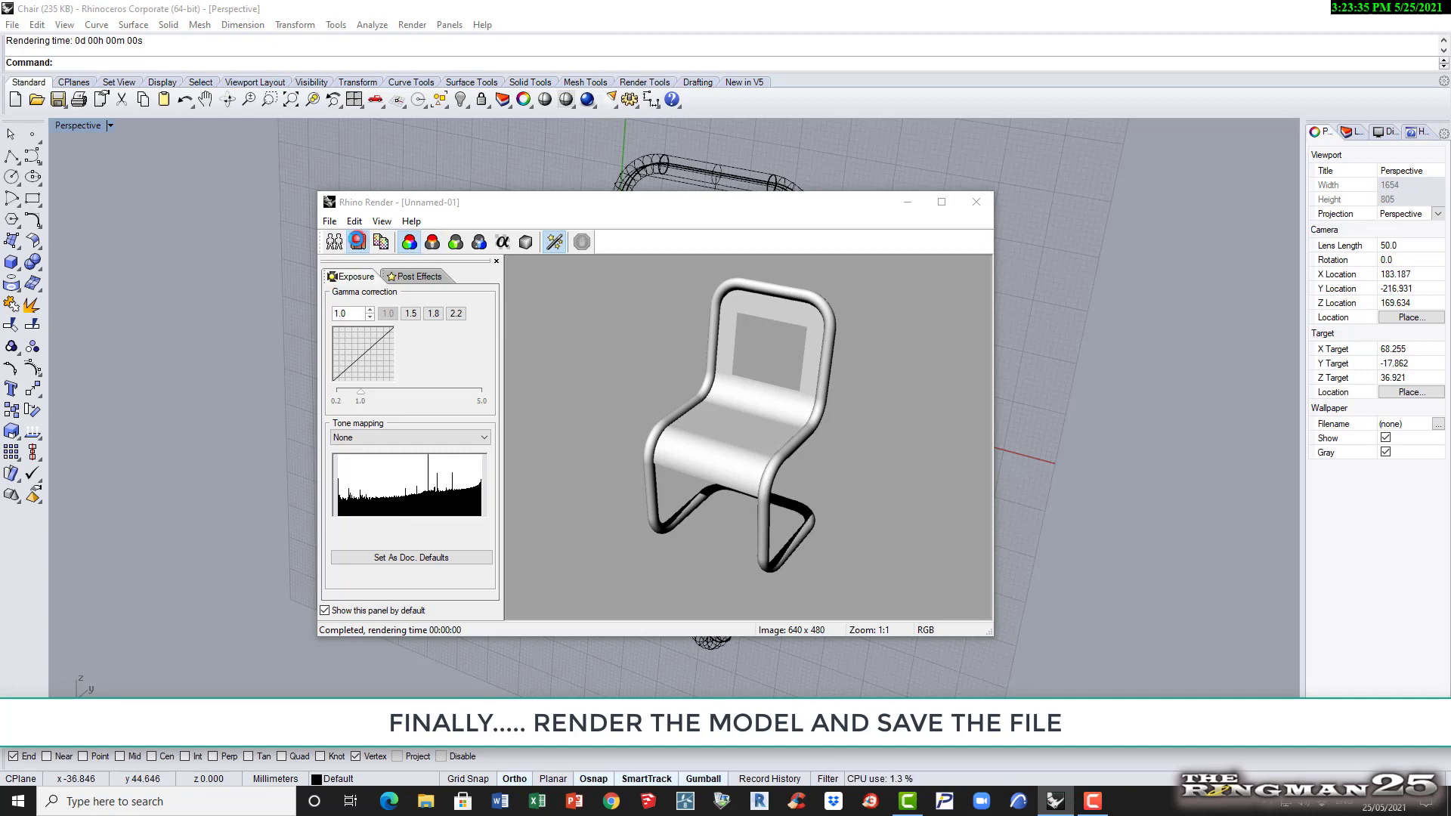
left_click(358, 242)
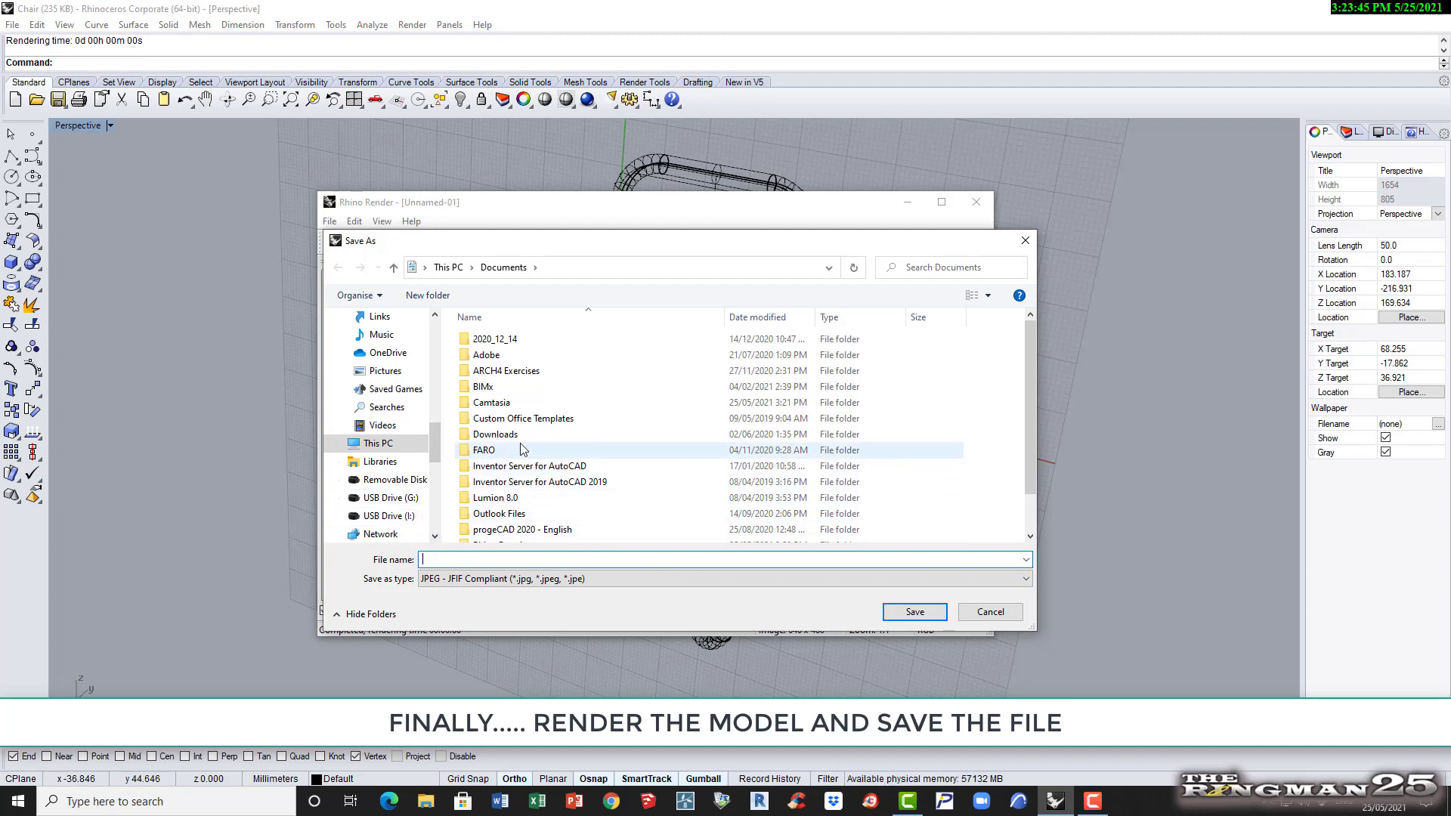
scroll(529, 454, "down", 1)
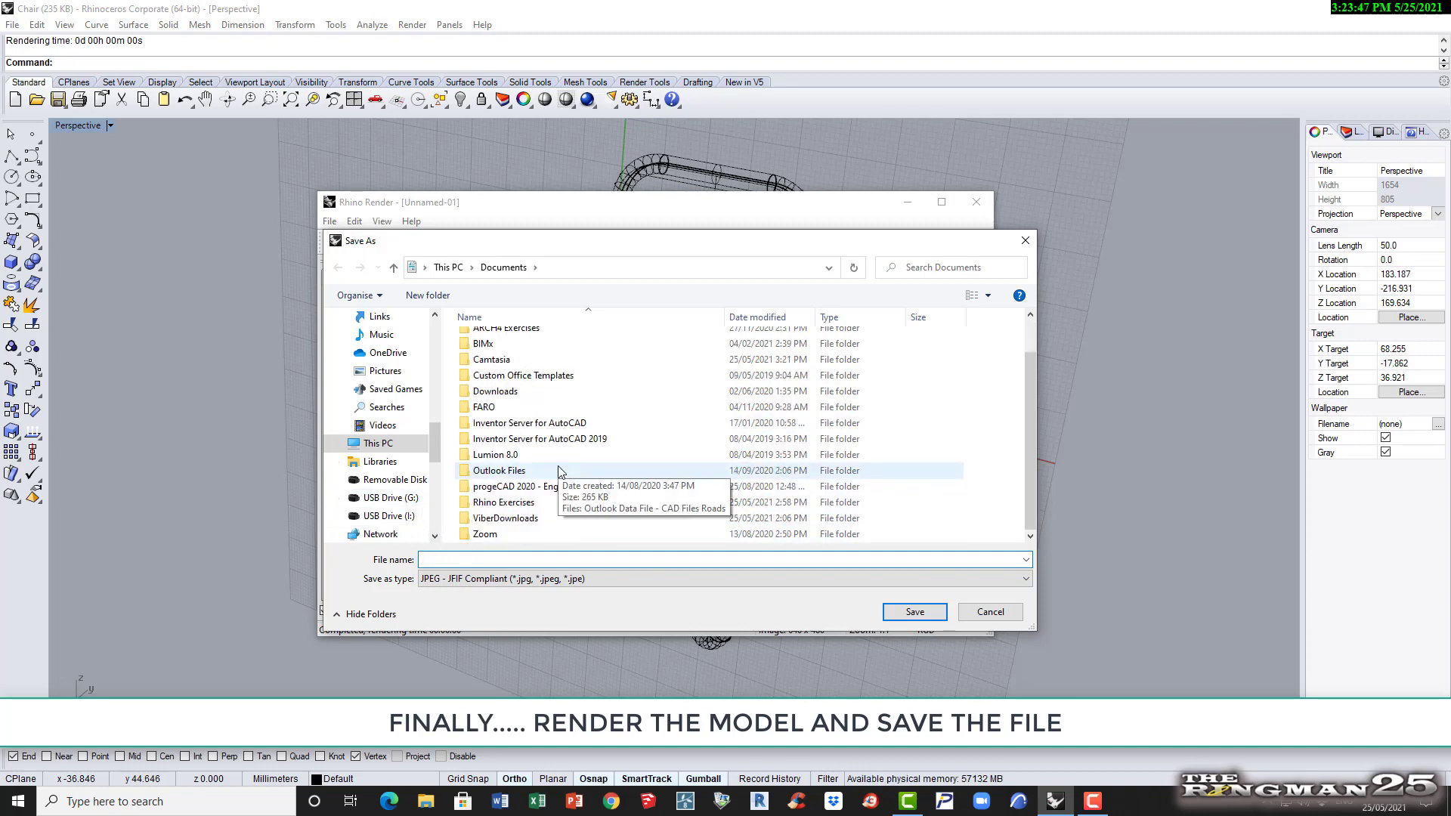
double_click(514, 503)
left_click(453, 560)
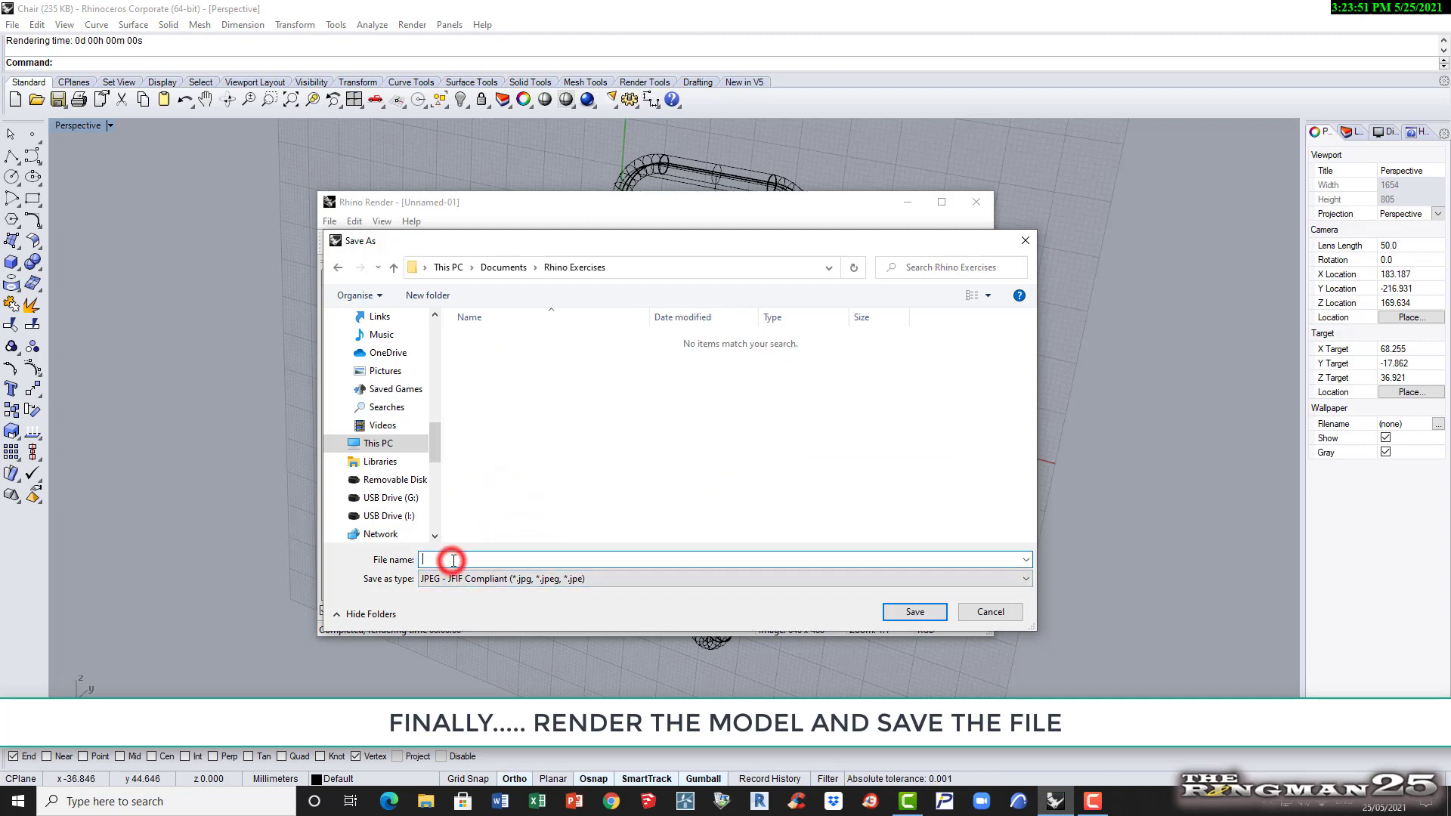
type("Chai")
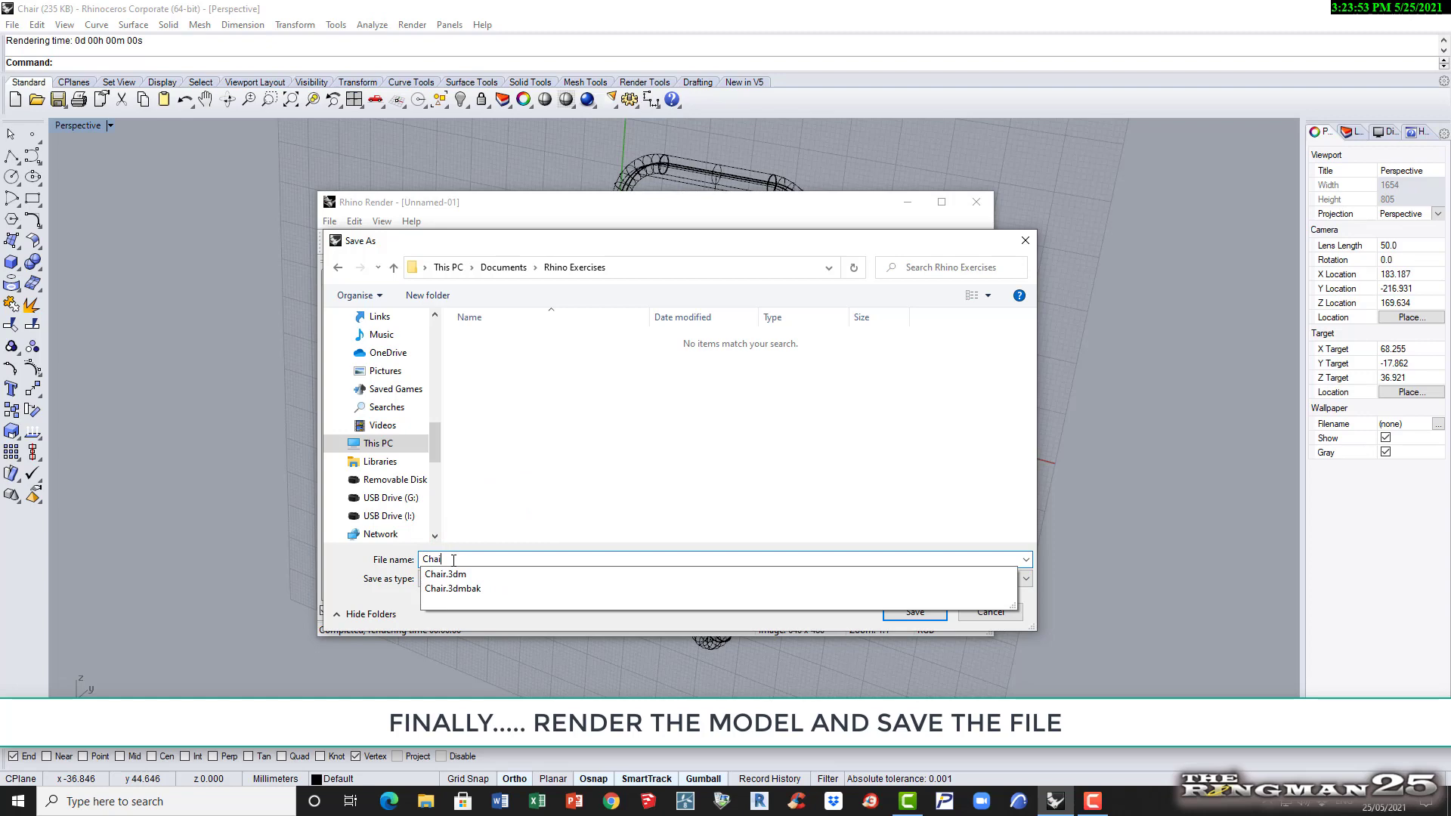
type("r1")
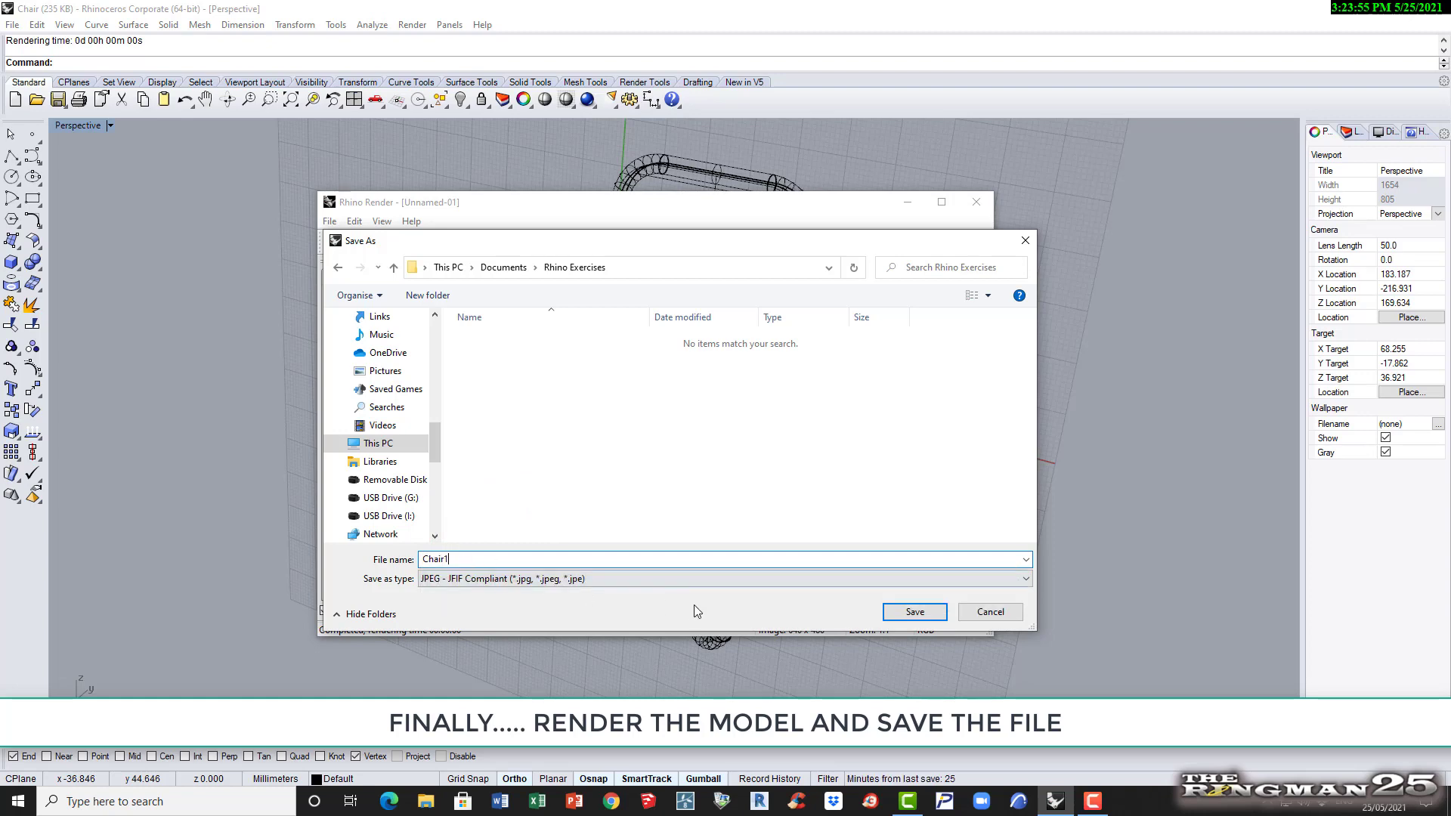
left_click(899, 611)
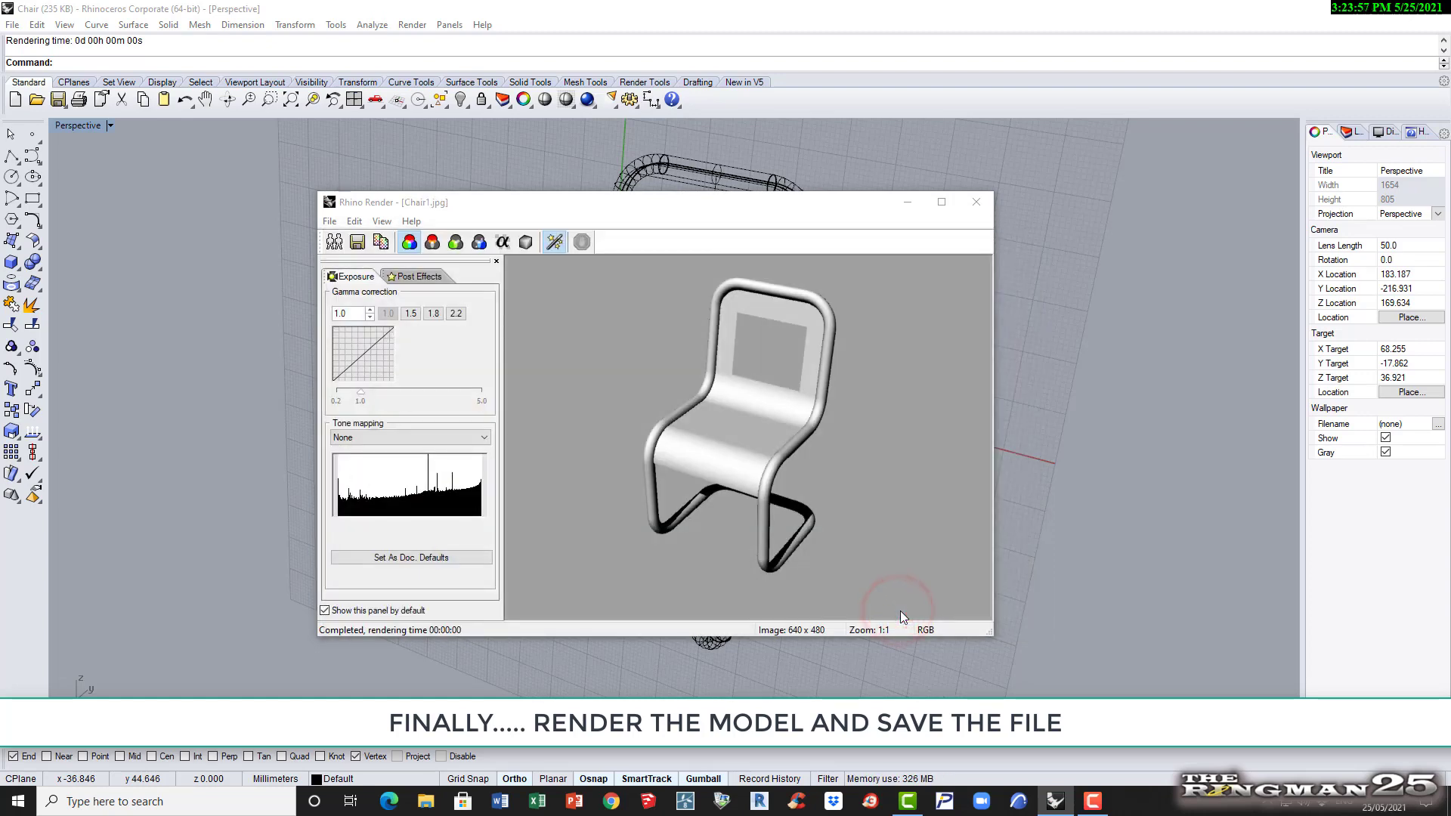